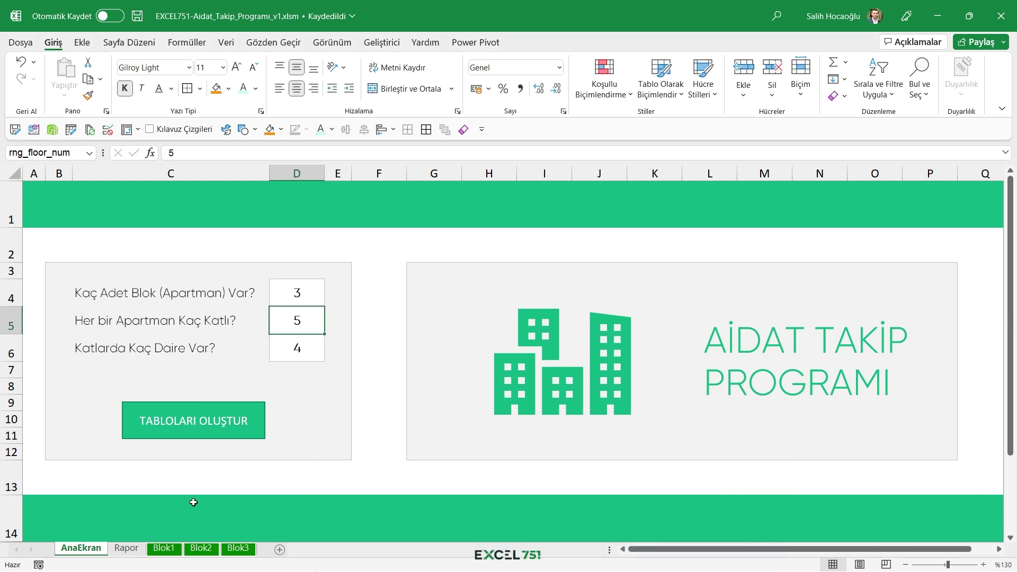
- Inspect the Blok1 dues table: payment amounts F2:Q21, one resident's row, and the Notlar and Ara columns
left_click(166, 550)
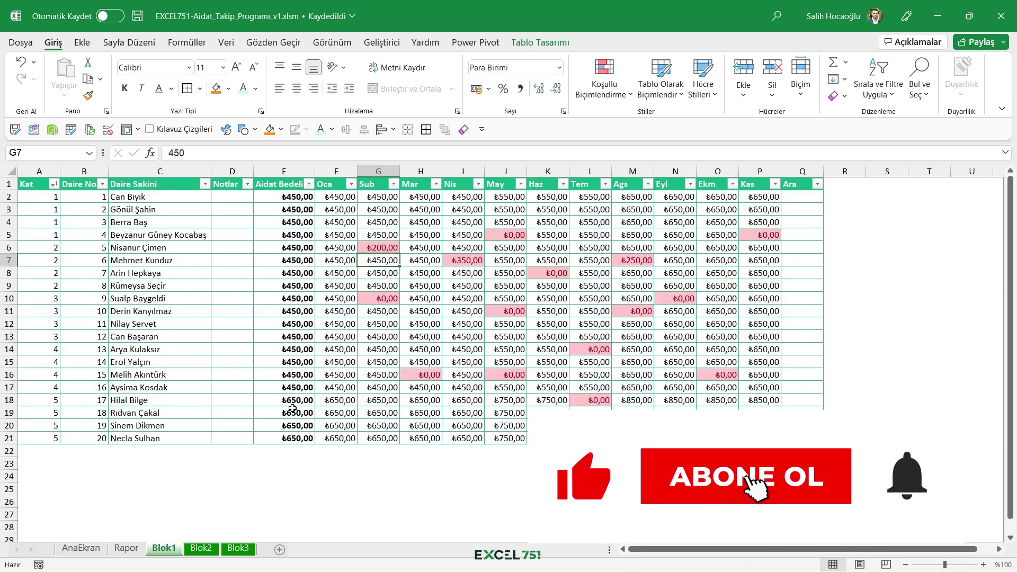
left_click_drag(336, 196, 802, 438)
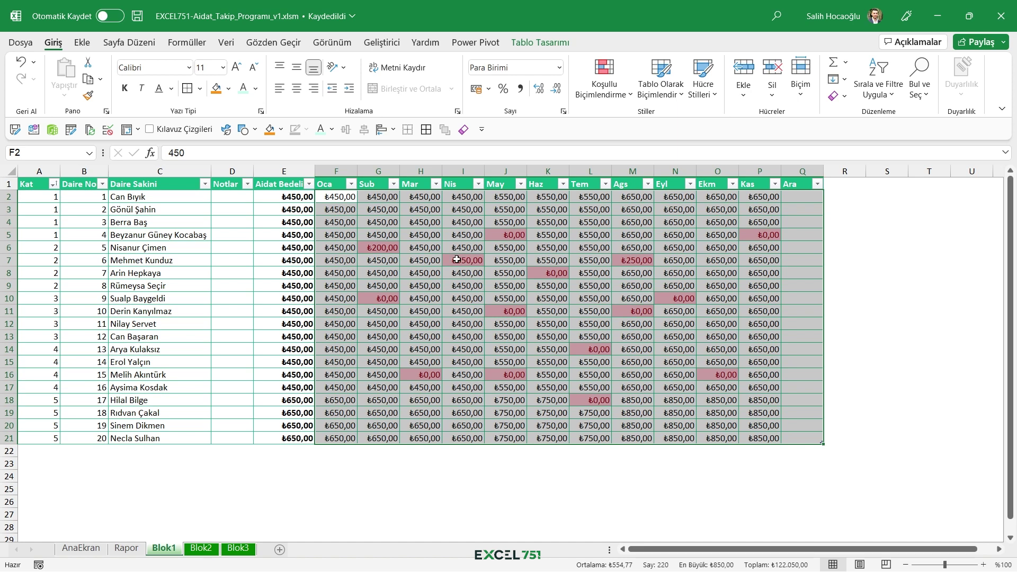
left_click_drag(156, 260, 506, 260)
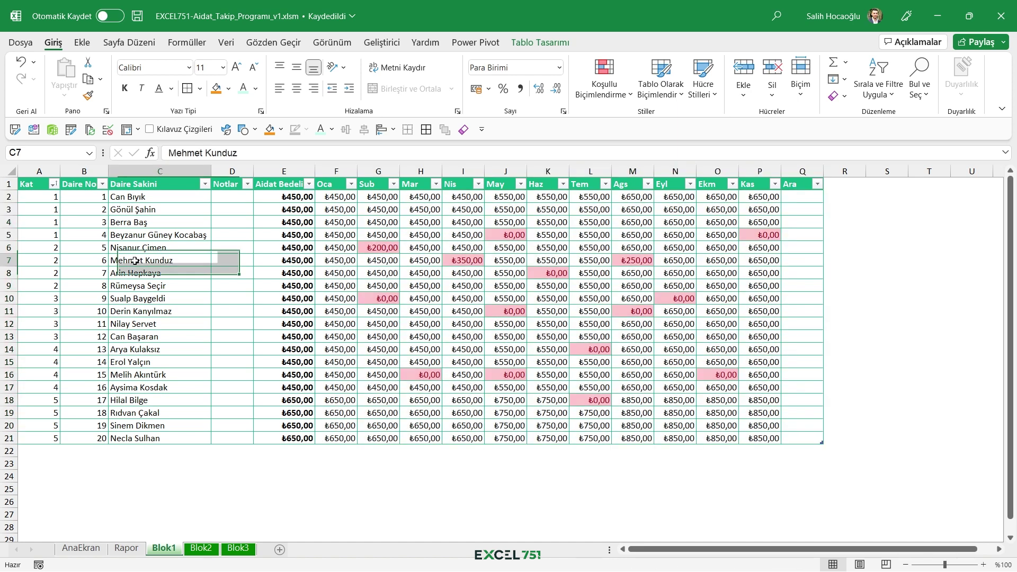
left_click(467, 260)
left_click(282, 262)
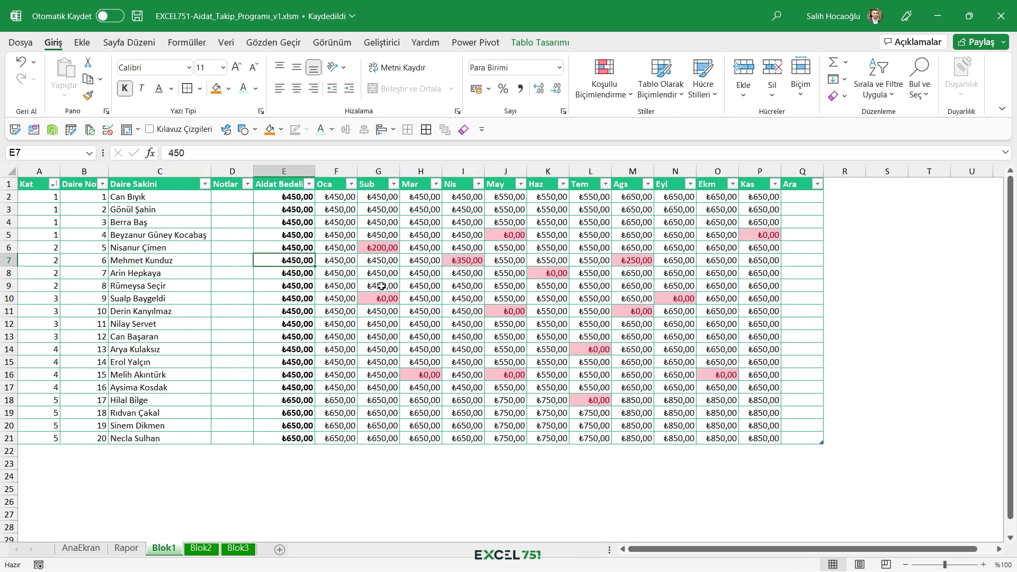
left_click(472, 260)
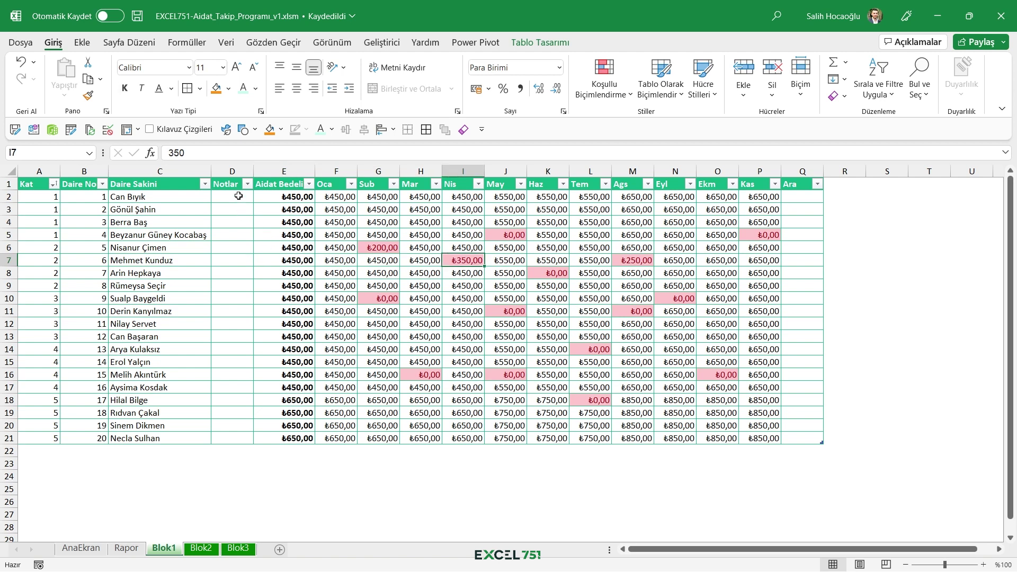
left_click_drag(238, 196, 233, 438)
left_click(229, 288)
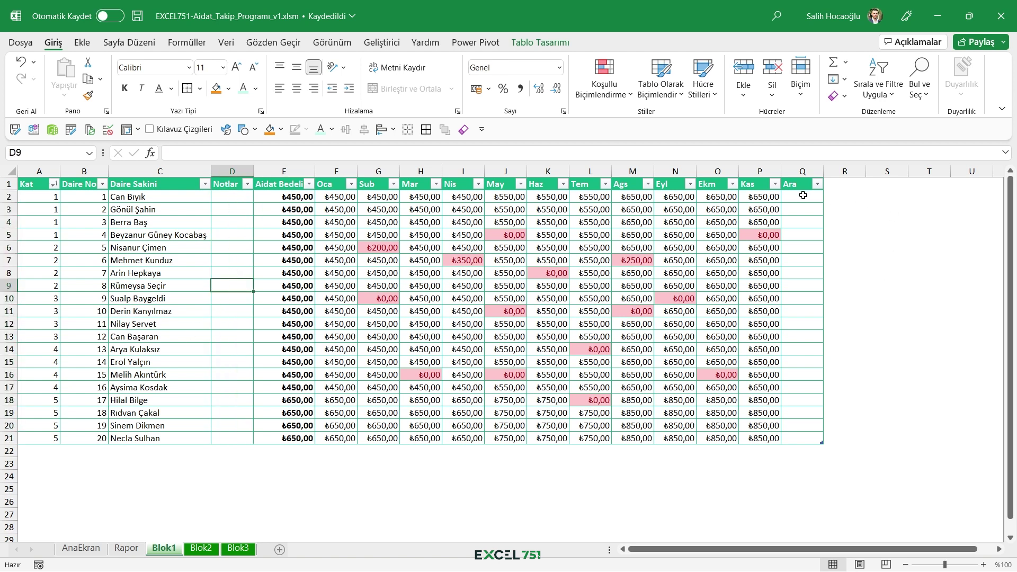
left_click_drag(803, 195, 803, 438)
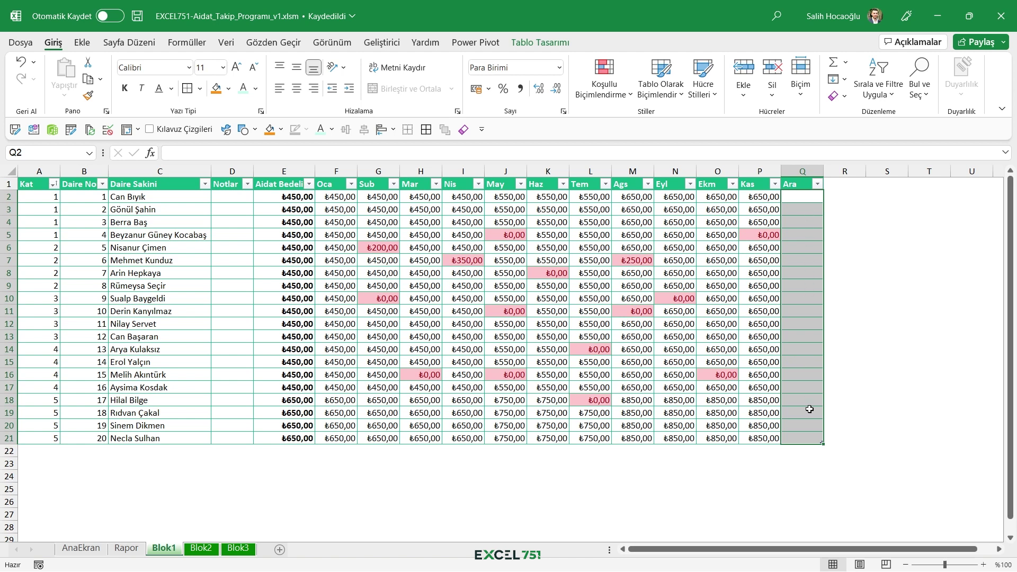
- Look at the Blok2 and Blok3 tables, ending on the Rapor summary sheet
left_click(212, 550)
left_click(239, 550)
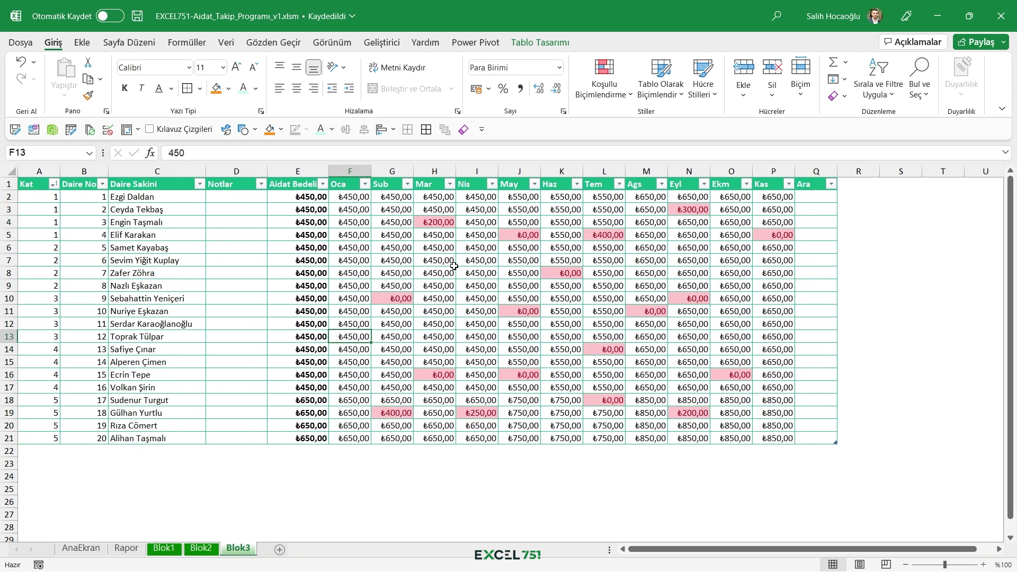
left_click(126, 548)
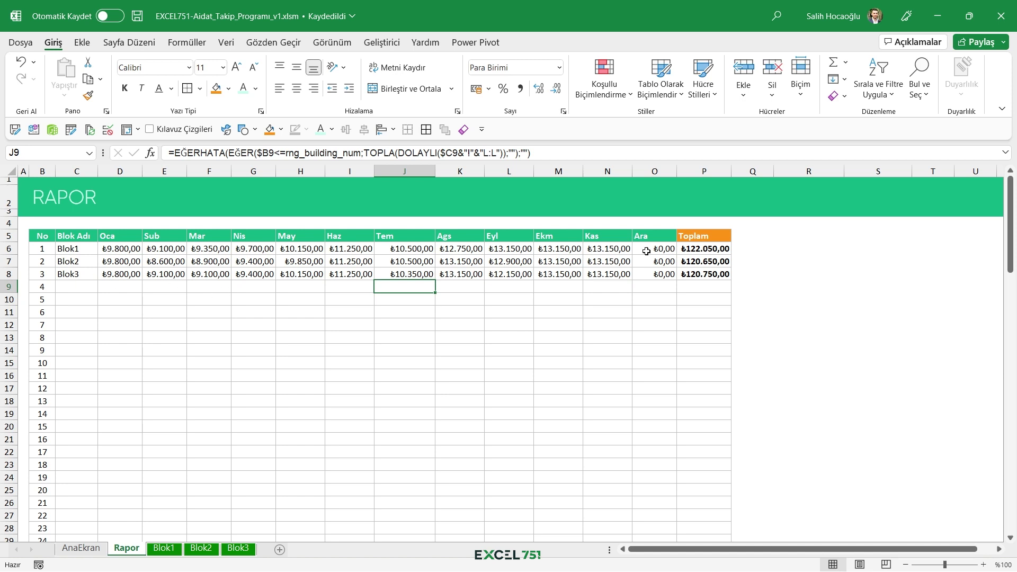
- Check the yearly Toplam totals in P6:P9 on Rapor, then return to Blok1
left_click_drag(716, 251, 719, 282)
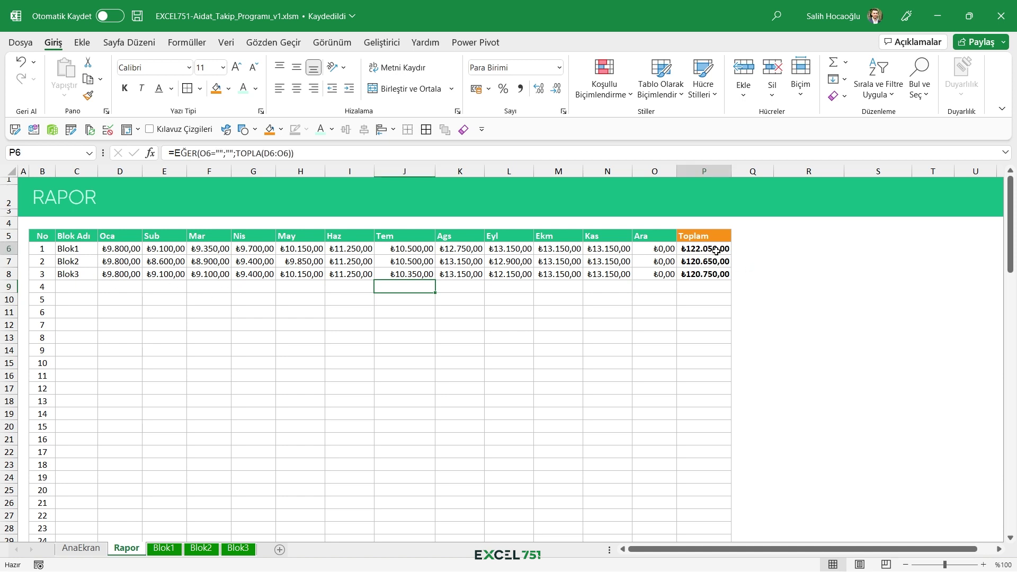
left_click(744, 250)
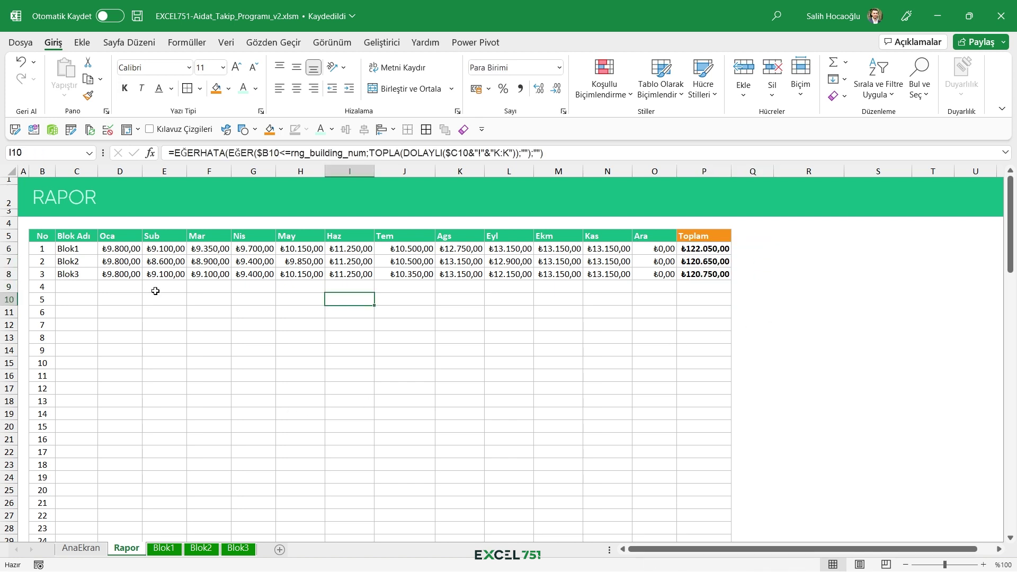
left_click(164, 548)
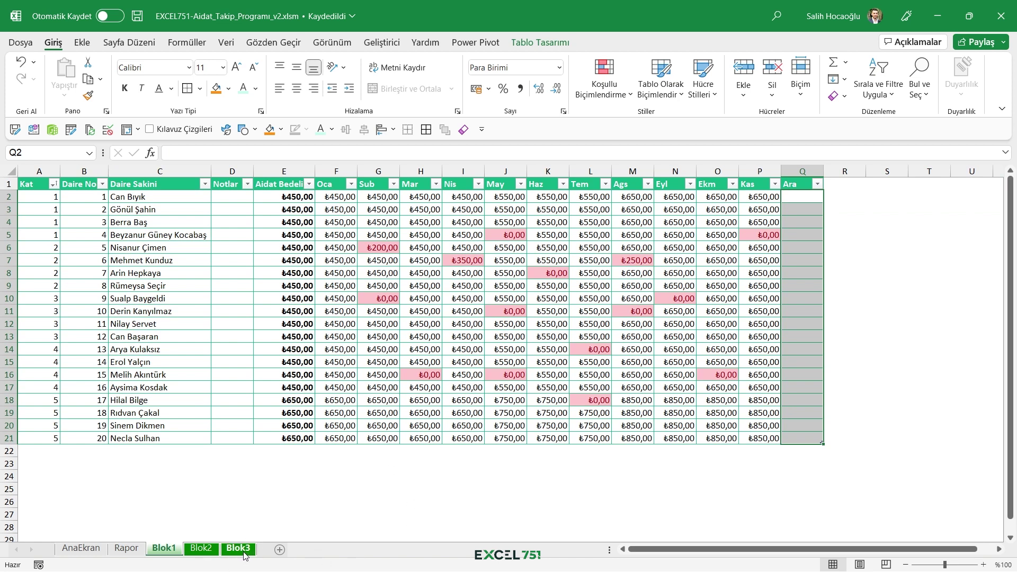
- Delete the Blok1, Blok2 and Blok3 sheets together
left_click(240, 551, "shift")
right_click(239, 551)
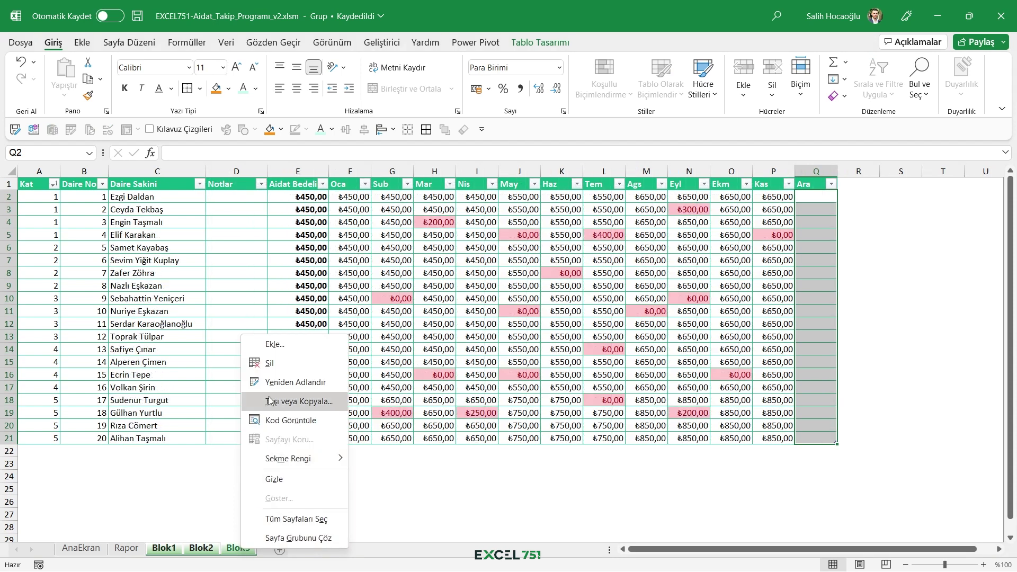
left_click(275, 364)
left_click(472, 332)
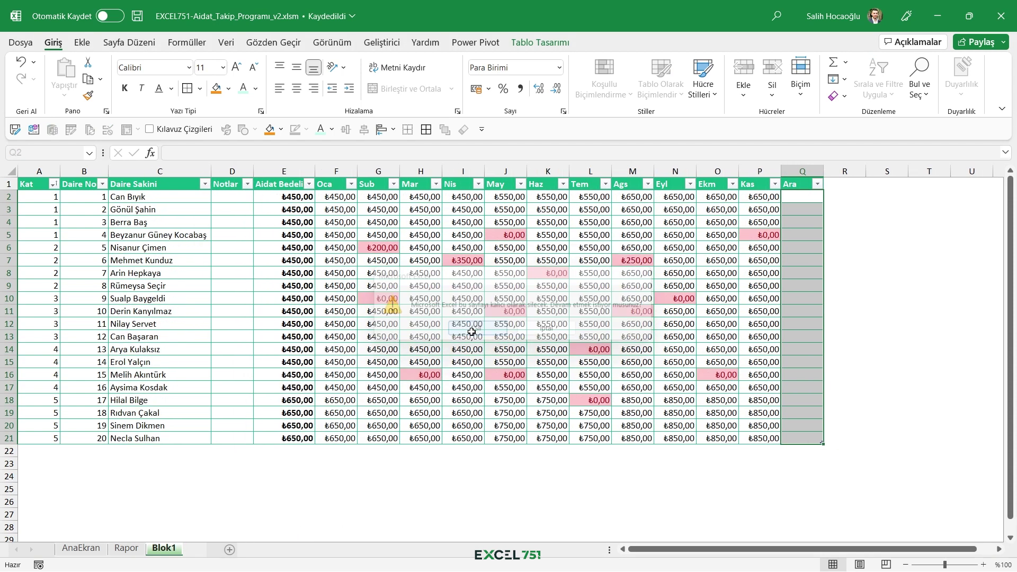
- On AnaEkran, set the block count to 11 and the floors per apartment to 12
left_click(95, 551)
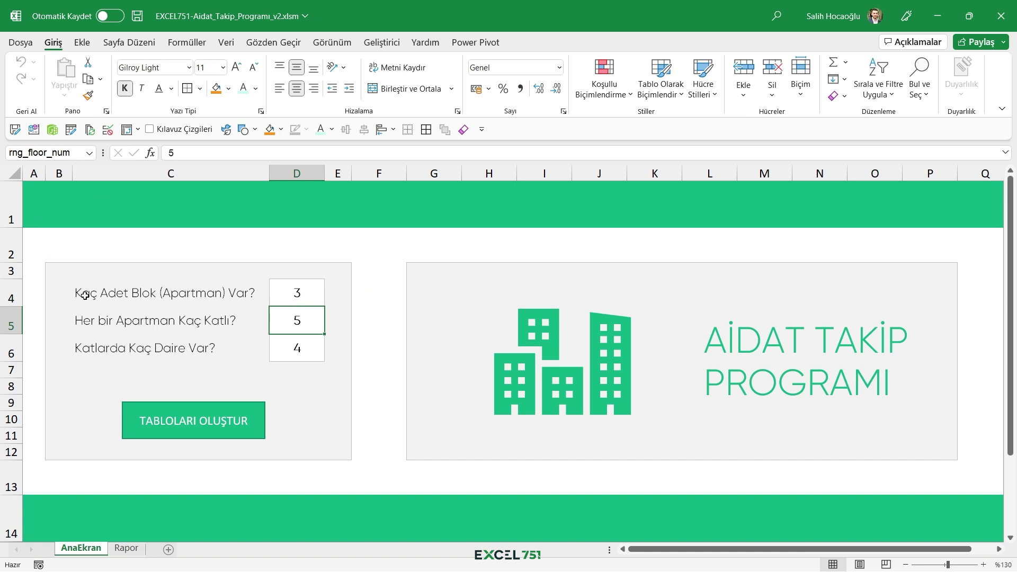
left_click(307, 295)
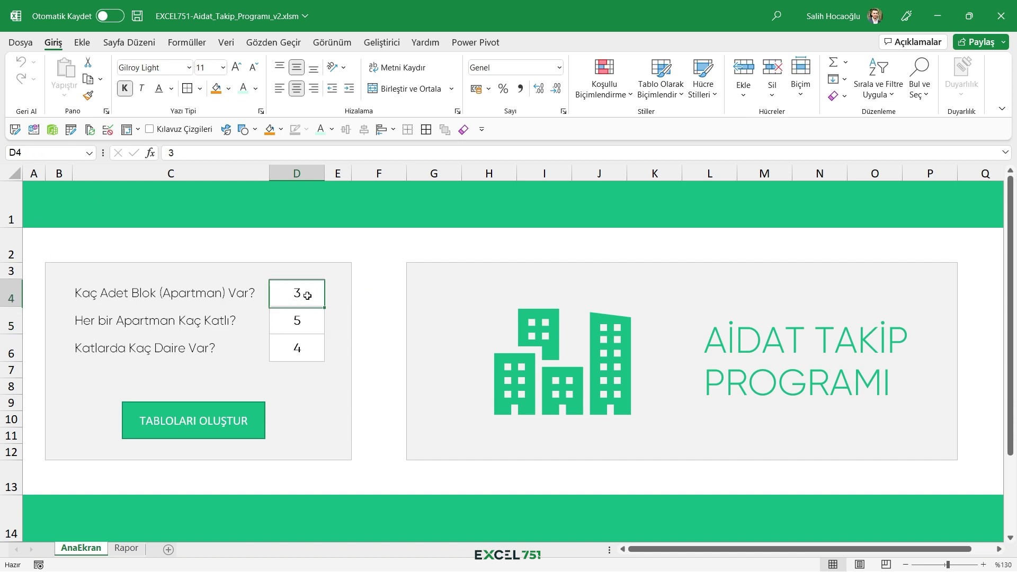
type("11")
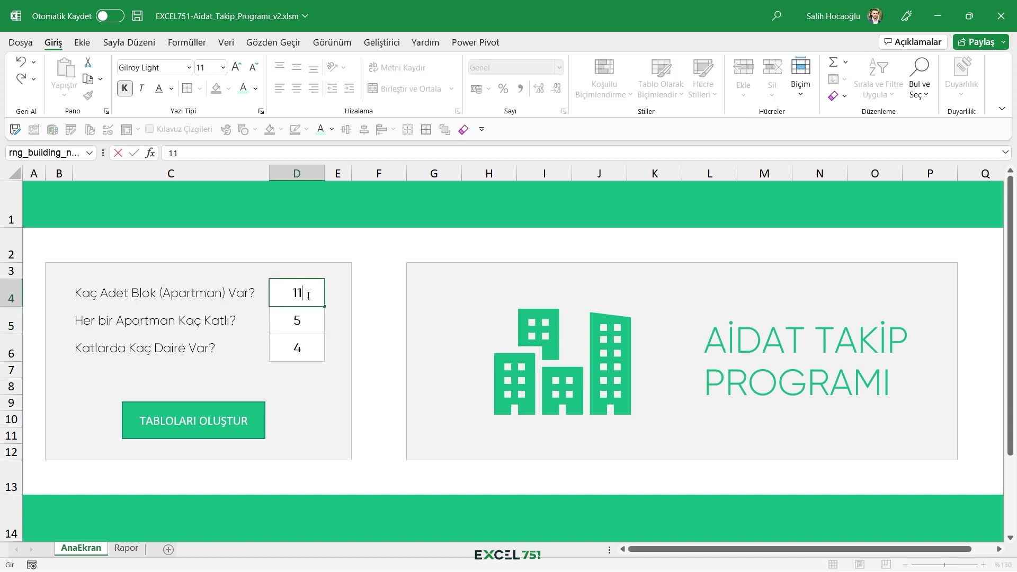
key("Return")
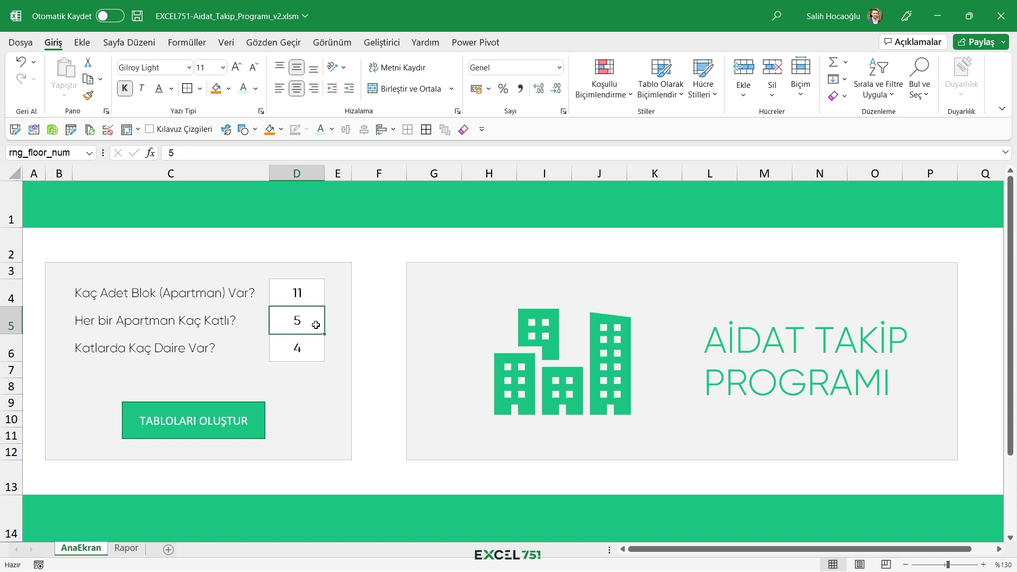
type("12")
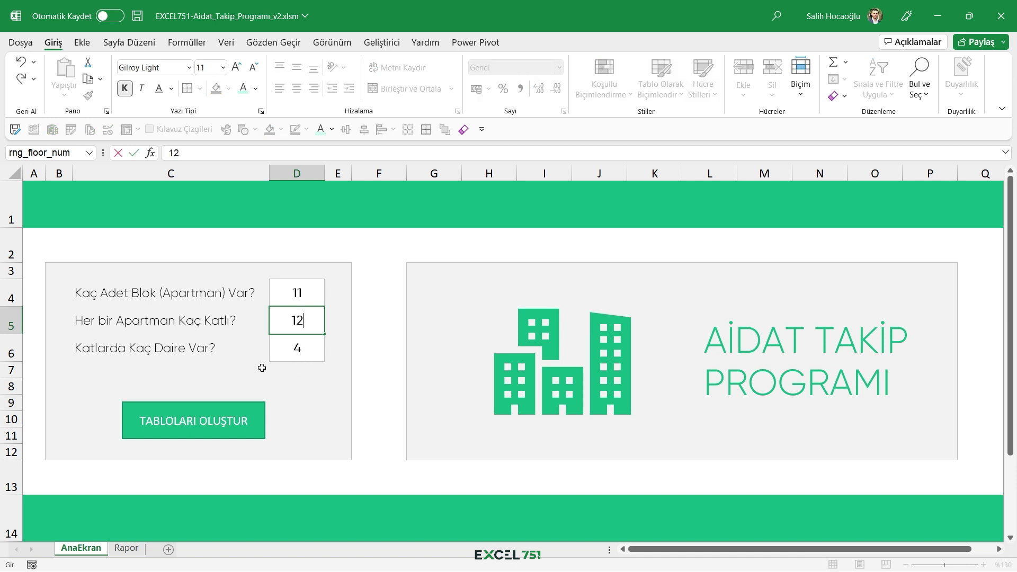
left_click(303, 348)
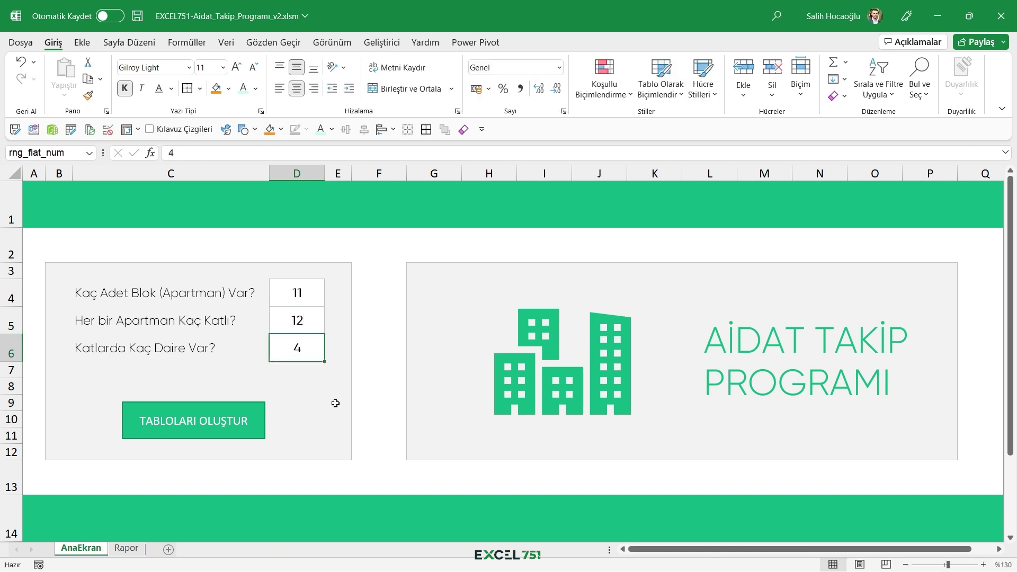
- Generate the Blok1–Blok11 sheets and check the floor and apartment numbering in the new table
left_click(197, 434)
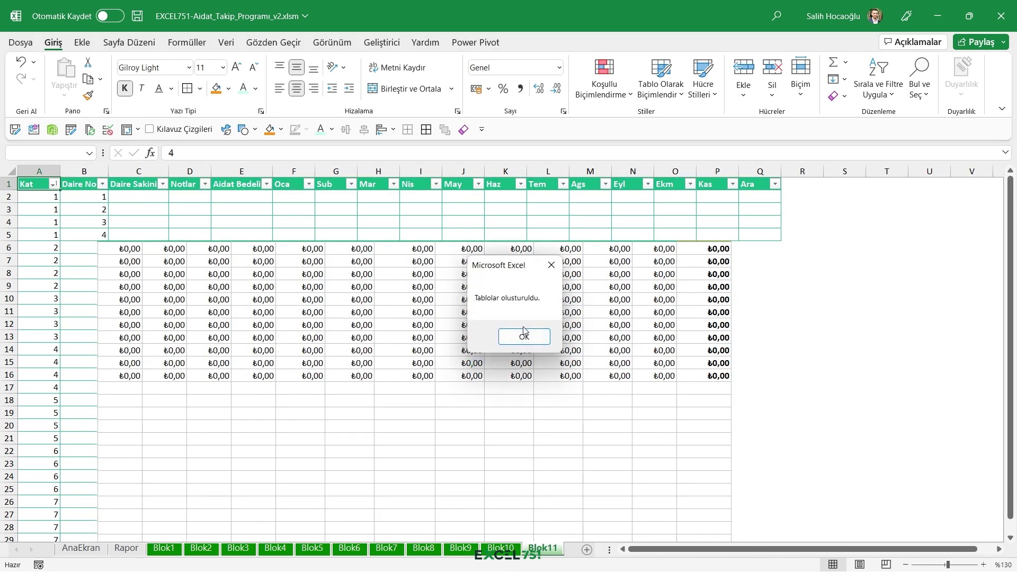
left_click(523, 337)
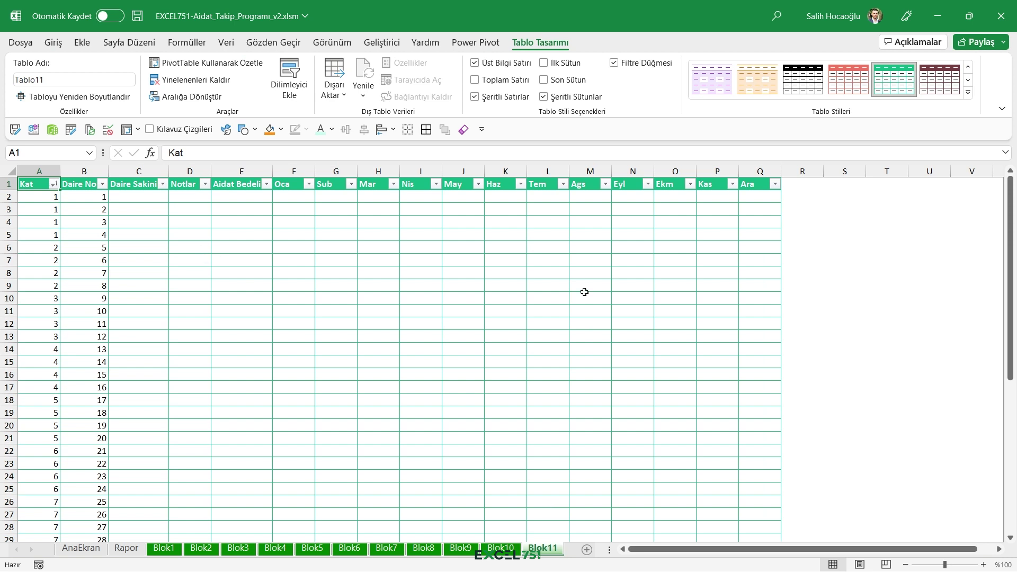
left_click_drag(40, 196, 48, 239)
left_click_drag(84, 196, 114, 413)
scroll(109, 310, "down", 4)
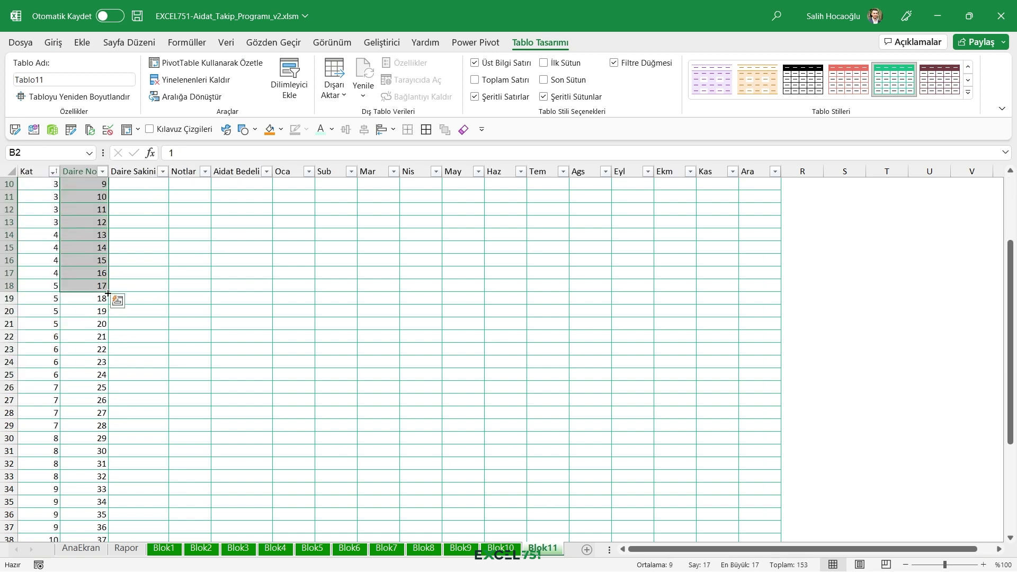
scroll(106, 424, "down", 4)
left_click_drag(96, 489, 95, 361)
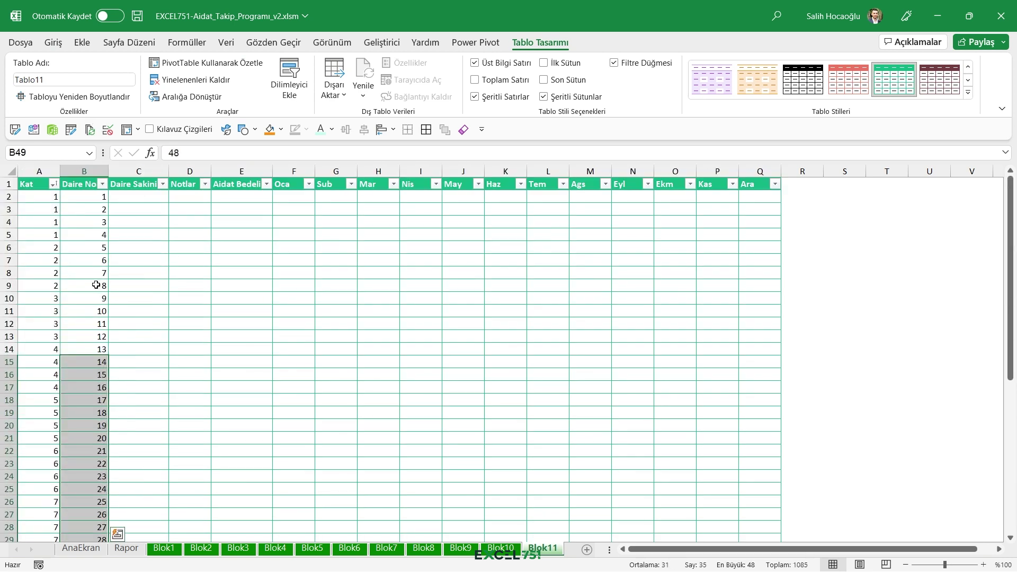
left_click(48, 197)
left_click(84, 197)
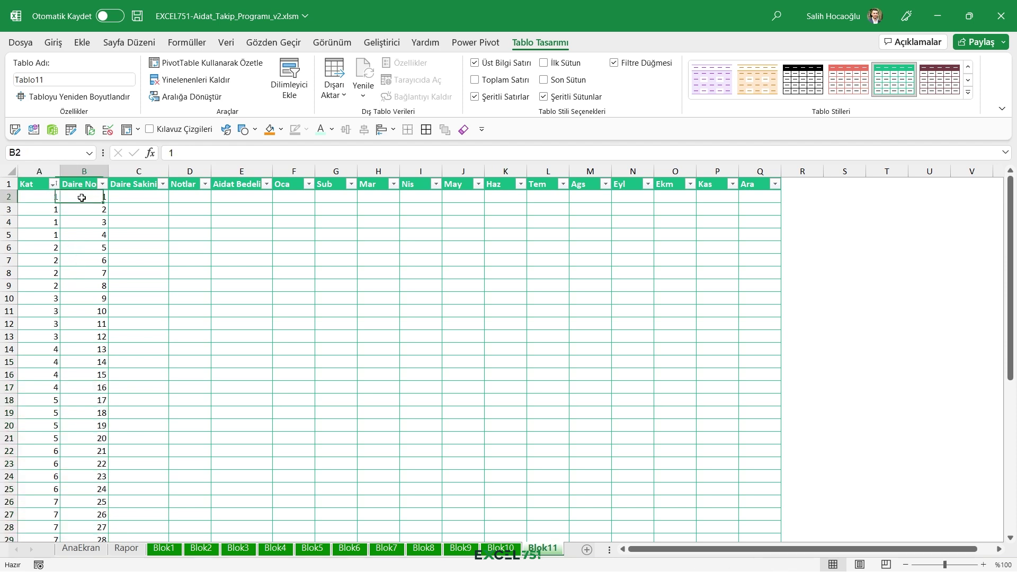
- Review the Daire Sakini, Aidat Bedeli and monthly payment columns, then move to Rapor
scroll(73, 290, "down", 3)
left_click(53, 313)
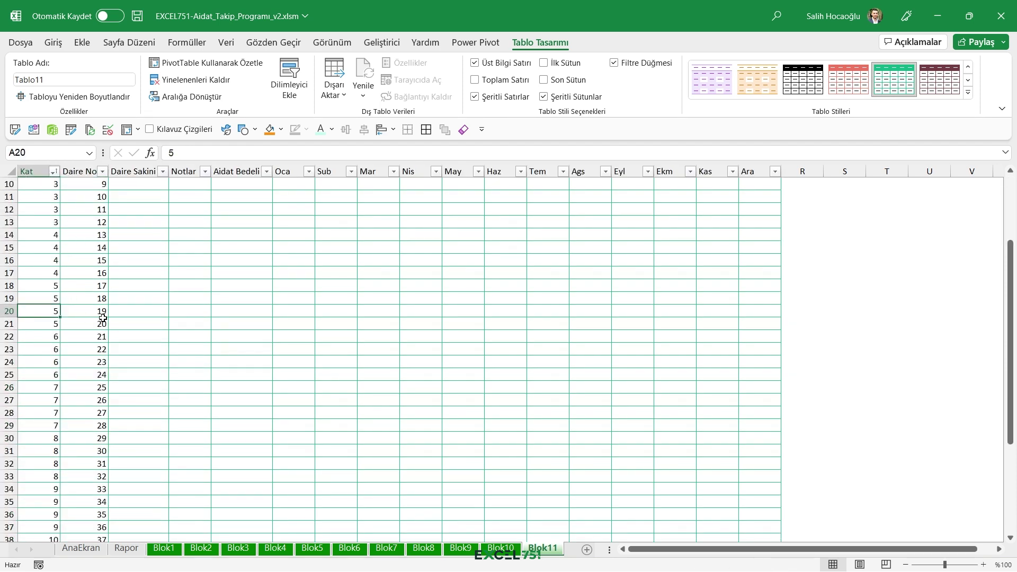
left_click(100, 313)
left_click(164, 310)
left_click_drag(164, 310, 635, 311)
scroll(442, 297, "up", 3)
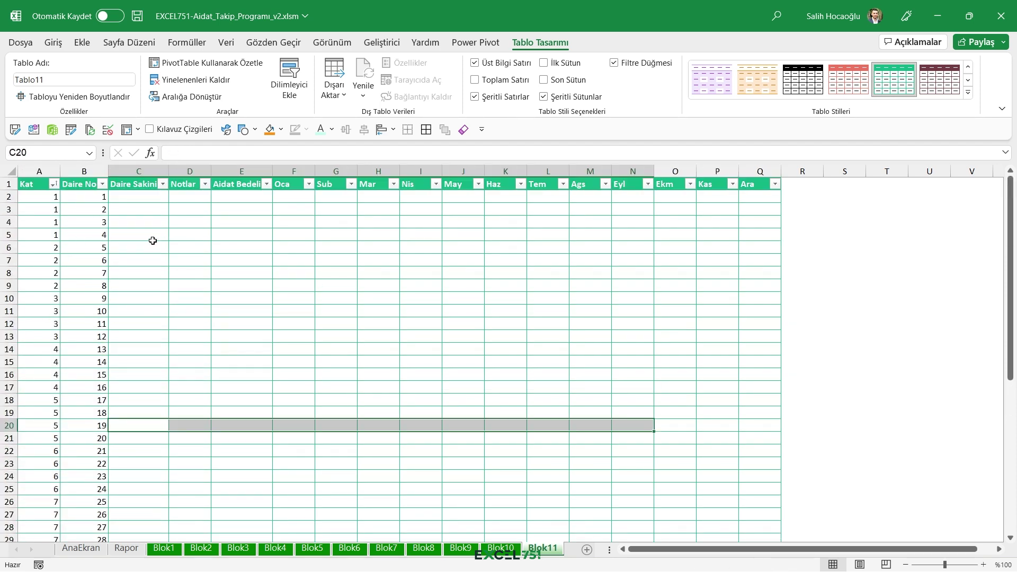
left_click(145, 219)
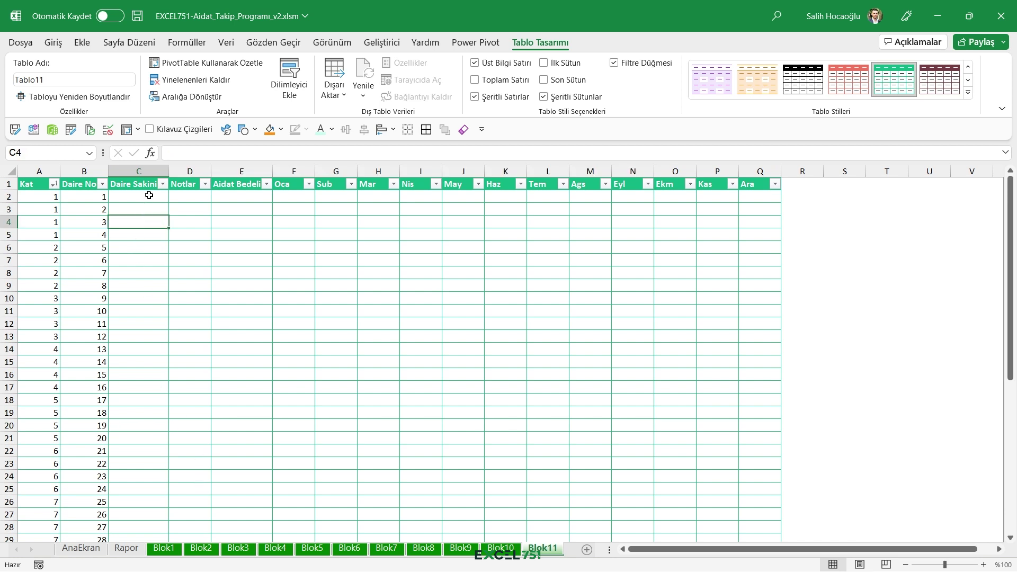
left_click_drag(155, 195, 154, 464)
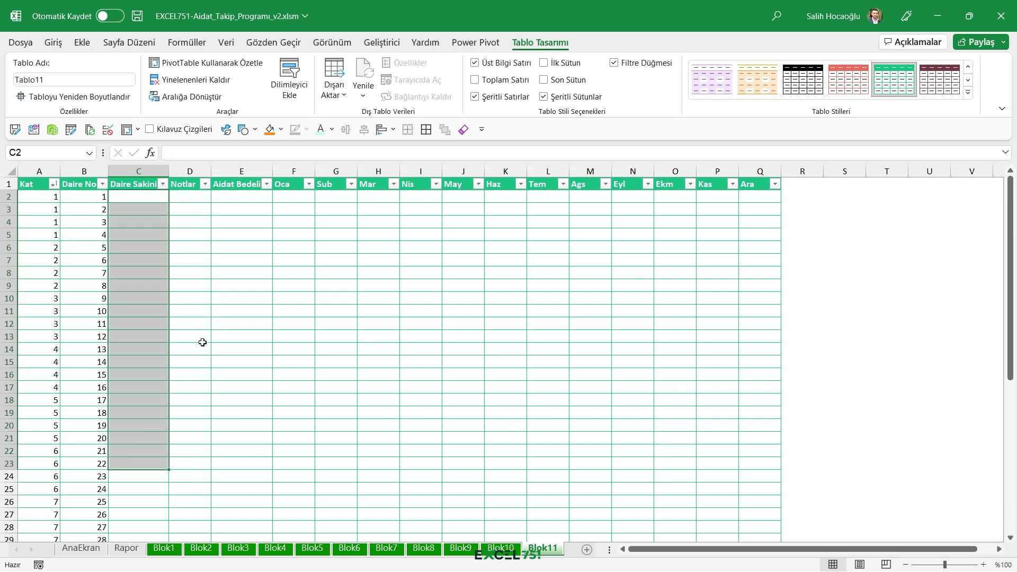
left_click_drag(253, 196, 270, 452)
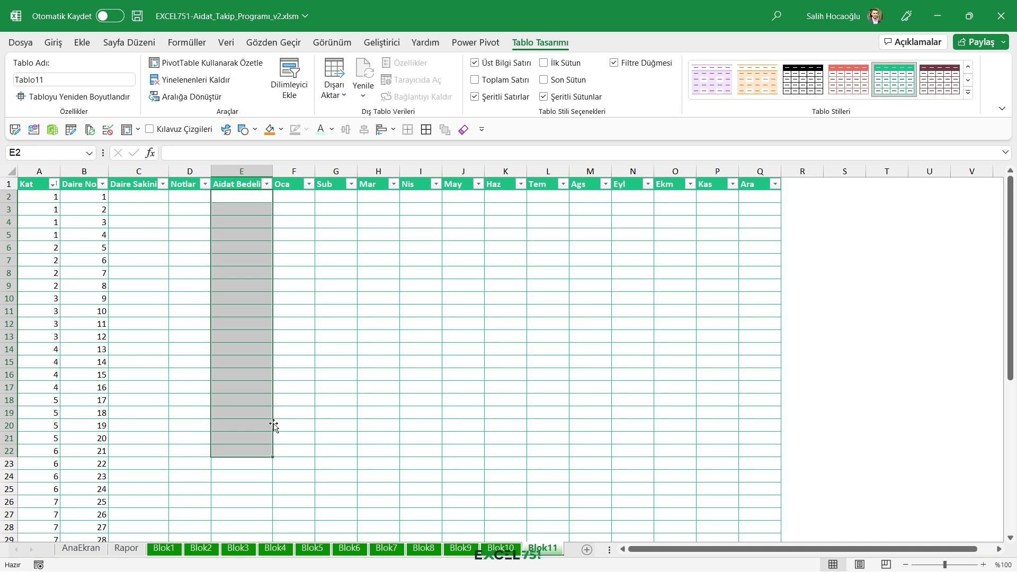
left_click(324, 312)
left_click_drag(278, 204, 633, 513)
left_click(447, 339)
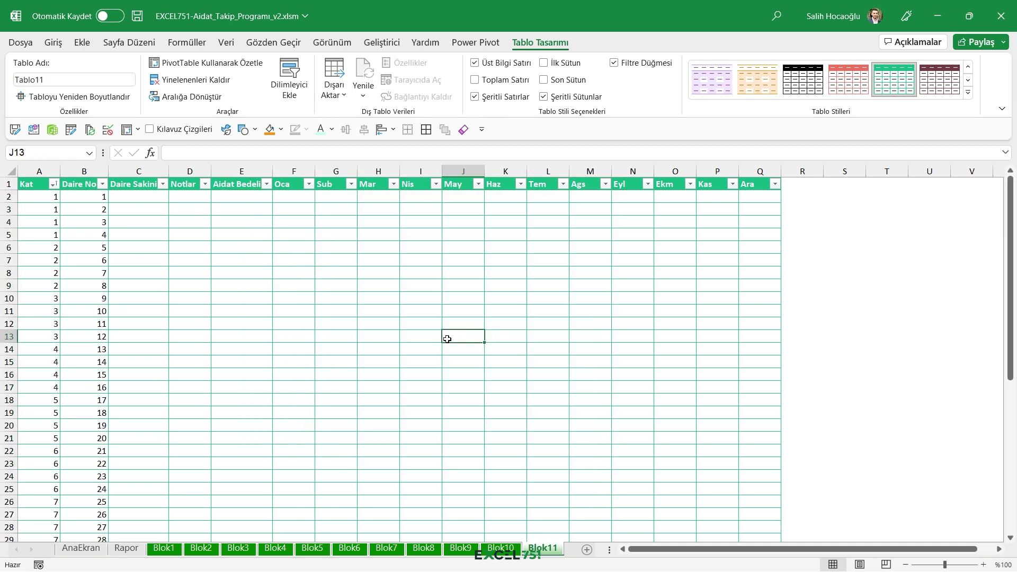
left_click(127, 548)
- Inspect Rapor's Blok1–Blok11 monthly figures and the P16 total formula, then browse Blok4 and Blok3
left_click_drag(79, 249, 653, 379)
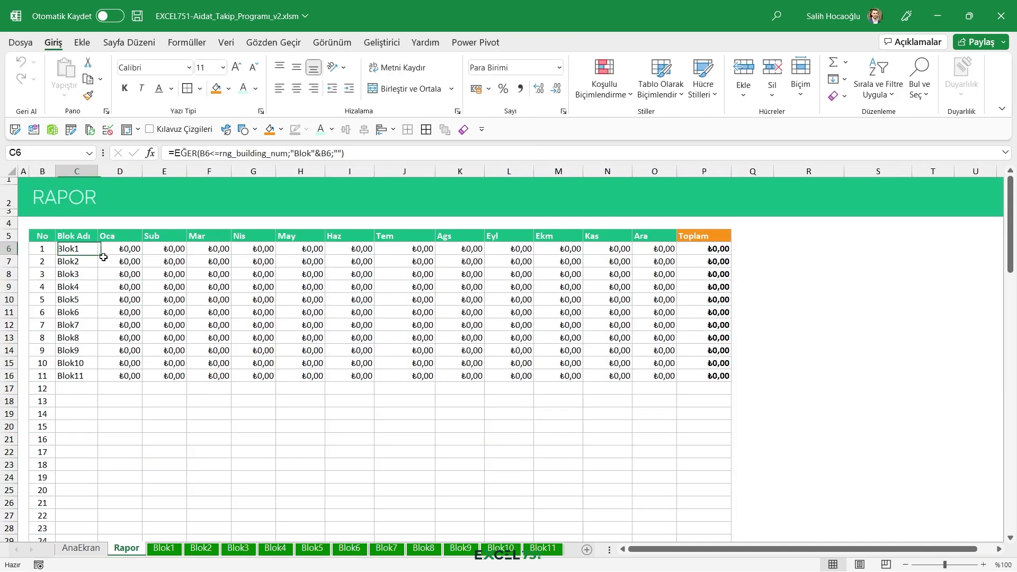
left_click(721, 377)
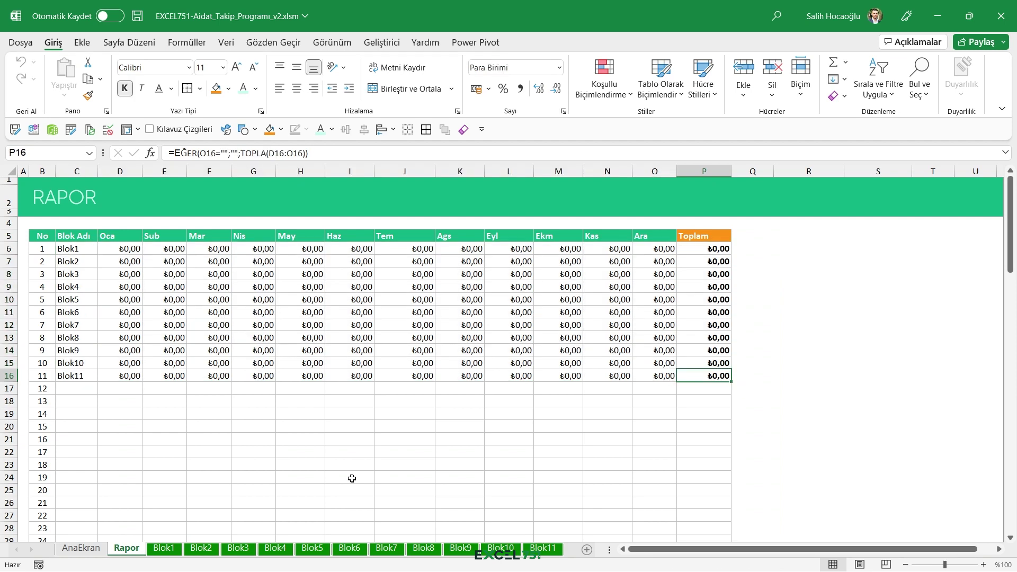
left_click(275, 548)
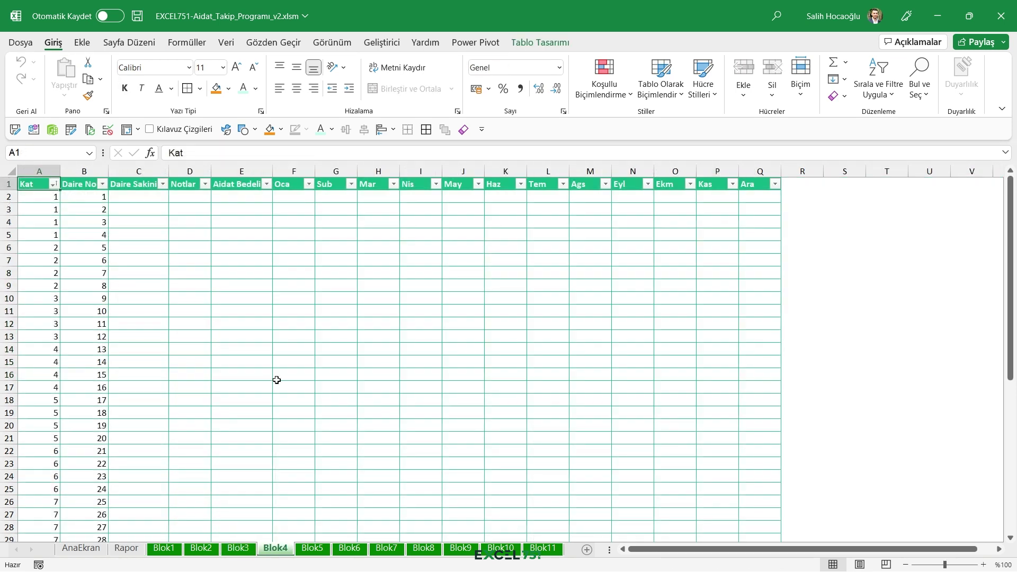
left_click(126, 549)
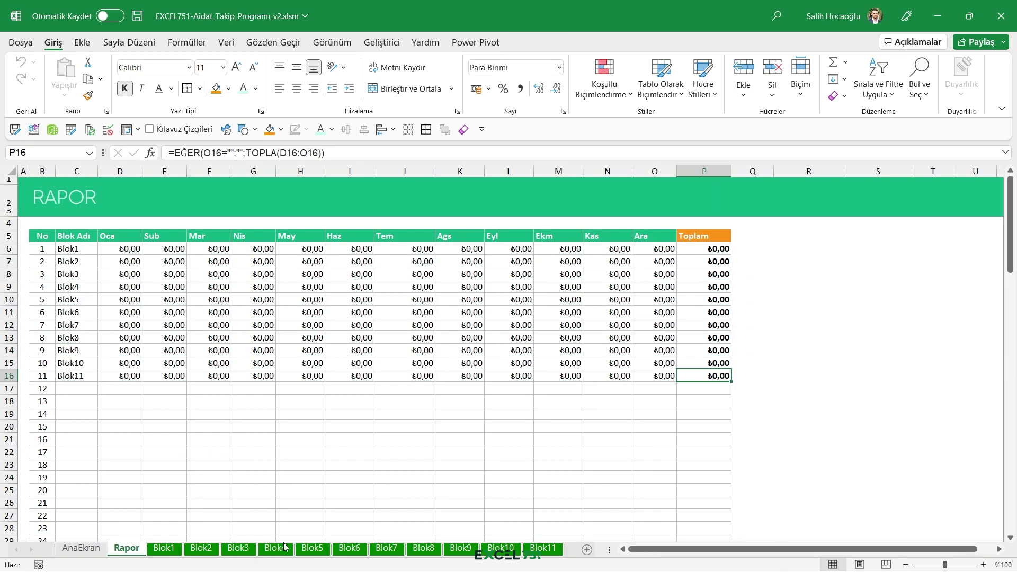
left_click(238, 548)
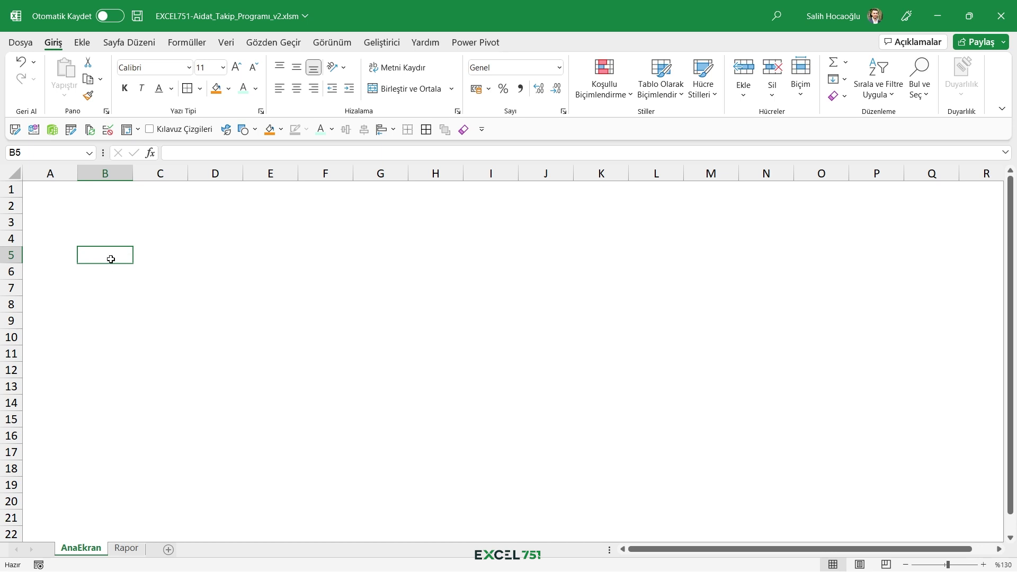
- Enter 'Kaç adet Blok (Apartman) Var', 'Bir Apartman Kaç Katlı?', 'Katlarda Kaç Daire Var?' in B5:B7 and widen column B
type("Kaç adet ")
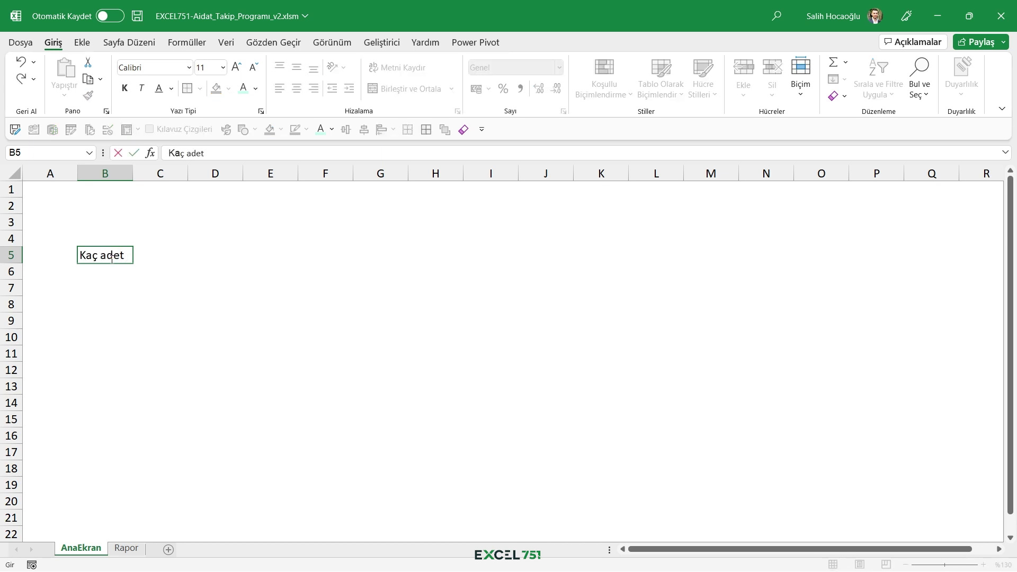
type("Blok (")
type("Apartman) V")
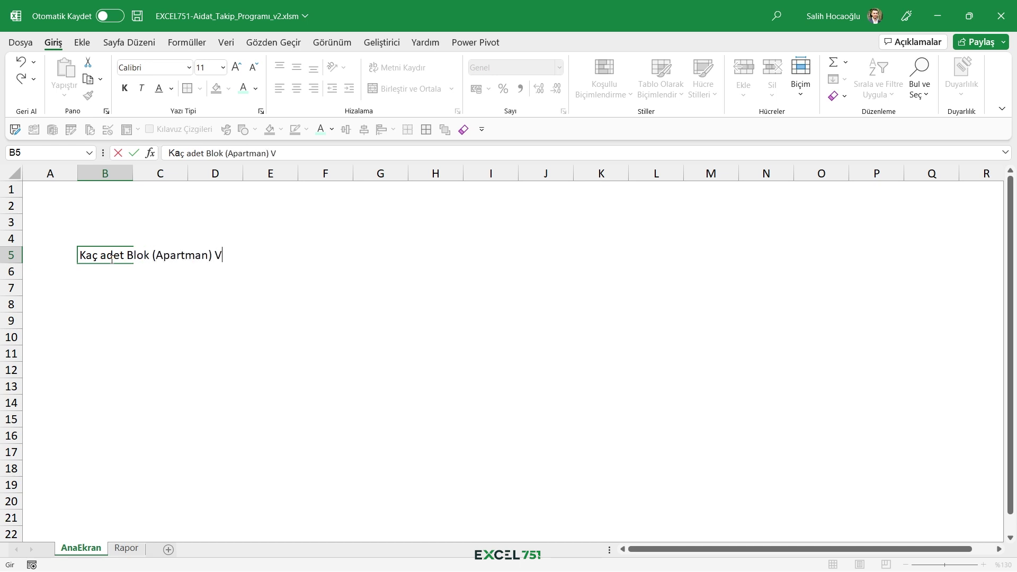
type("ar")
key("Return")
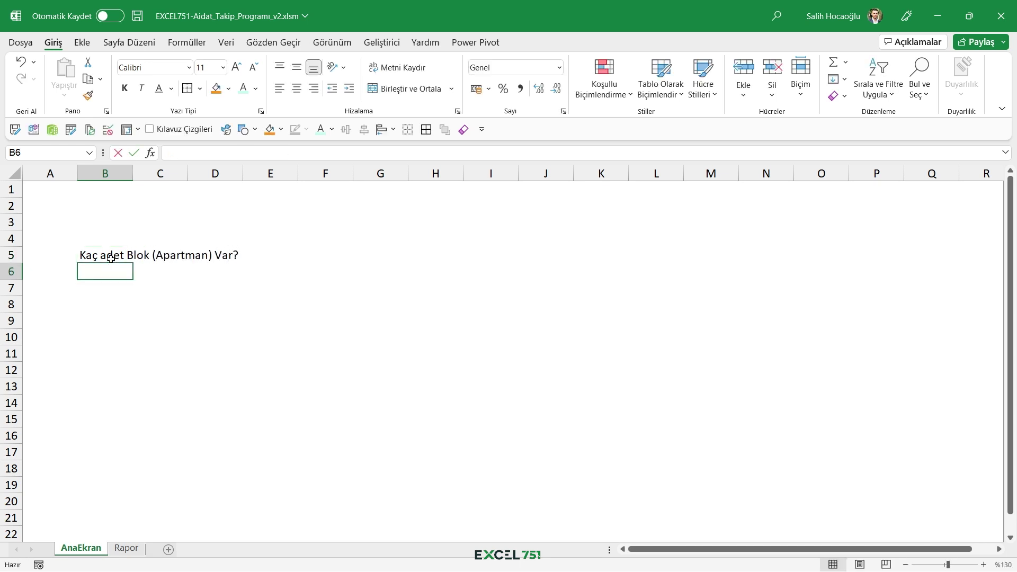
type("Her bi")
key("BackSpace")
key("BackSpace")
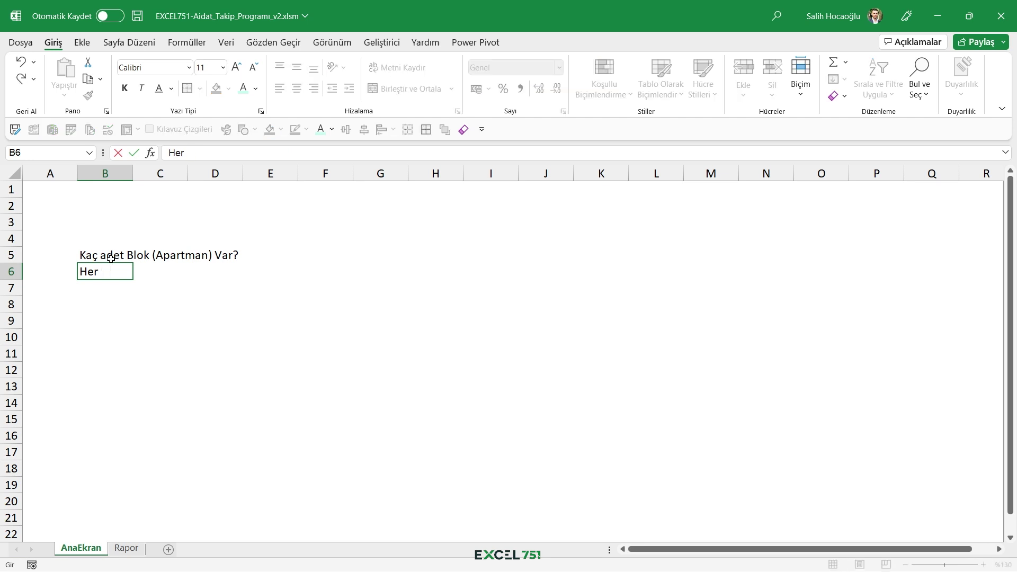
type("Bir Apartman Kaç")
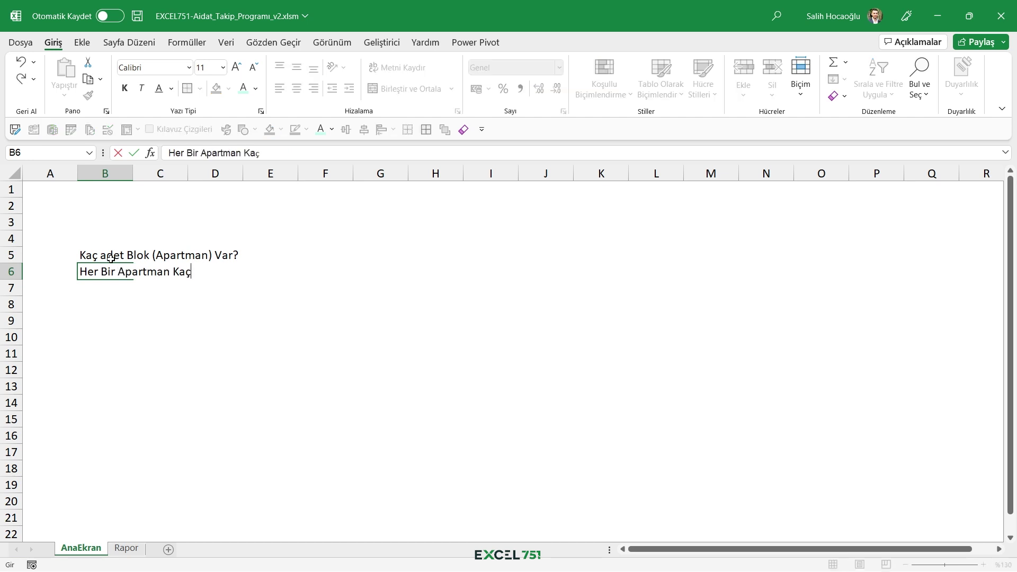
type(" Katlı?")
key("Return")
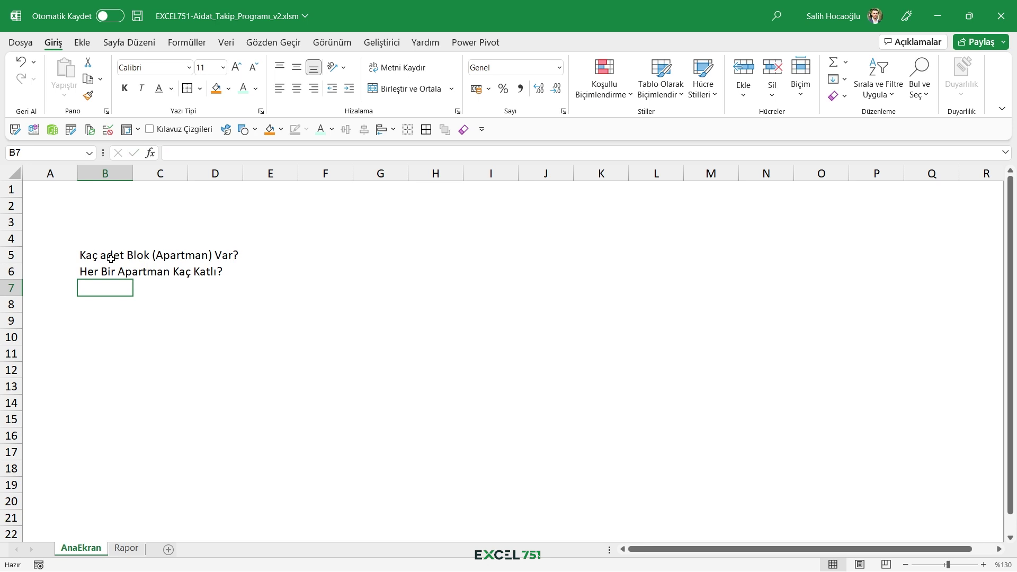
type("Katlarda Kaç Da")
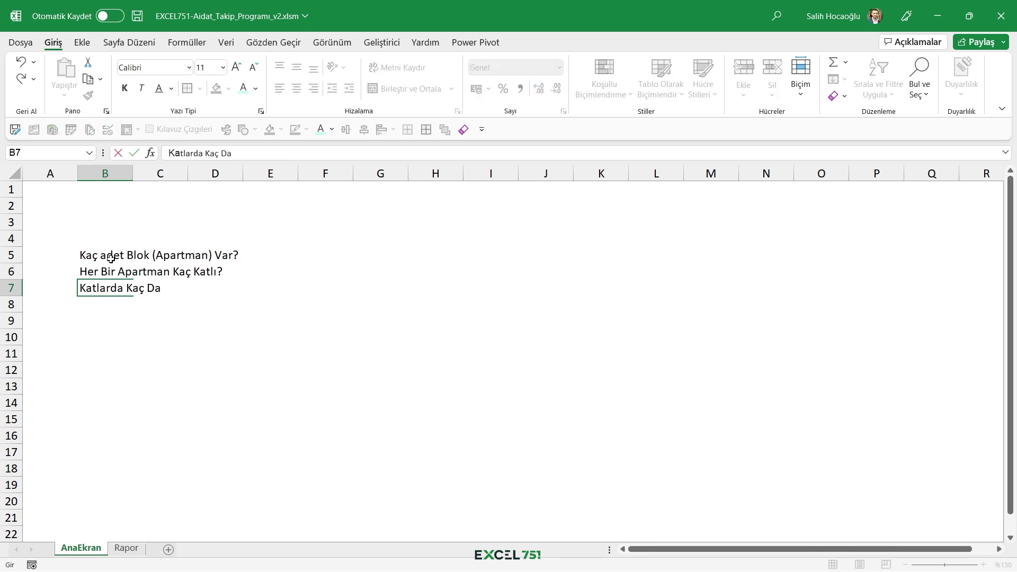
type("ire Var?")
key("Tab")
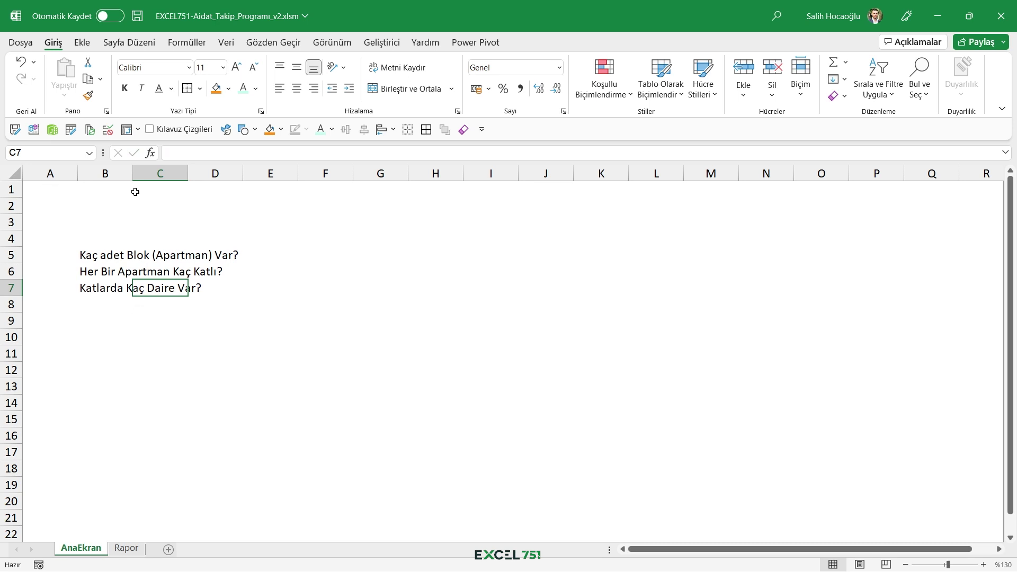
left_click_drag(126, 174, 236, 176)
left_click(105, 173)
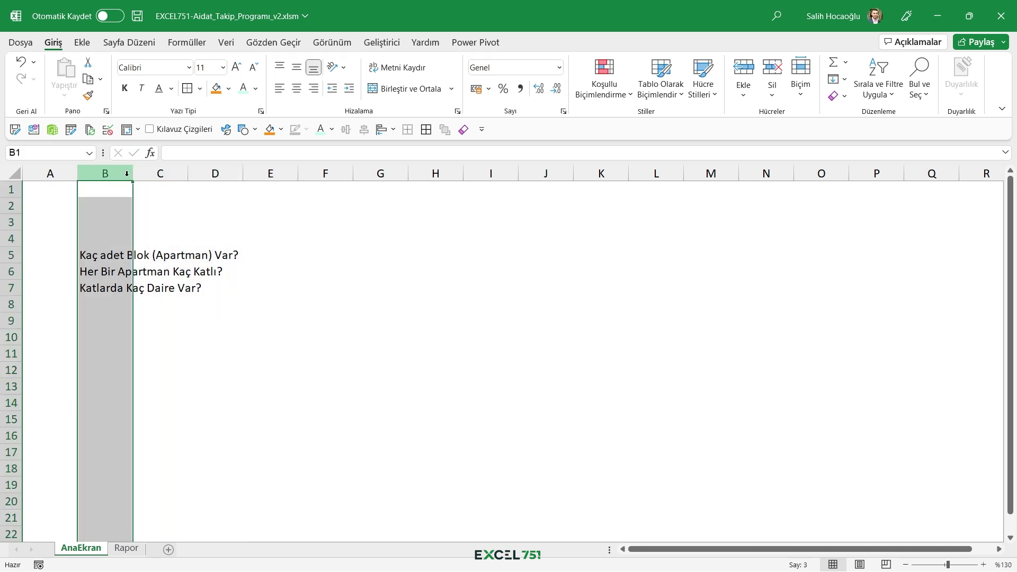
left_click_drag(132, 173, 252, 173)
- Answer the questions with 3, 5 and 4 in C5:C7
left_click_drag(280, 255, 280, 287)
left_click(284, 253)
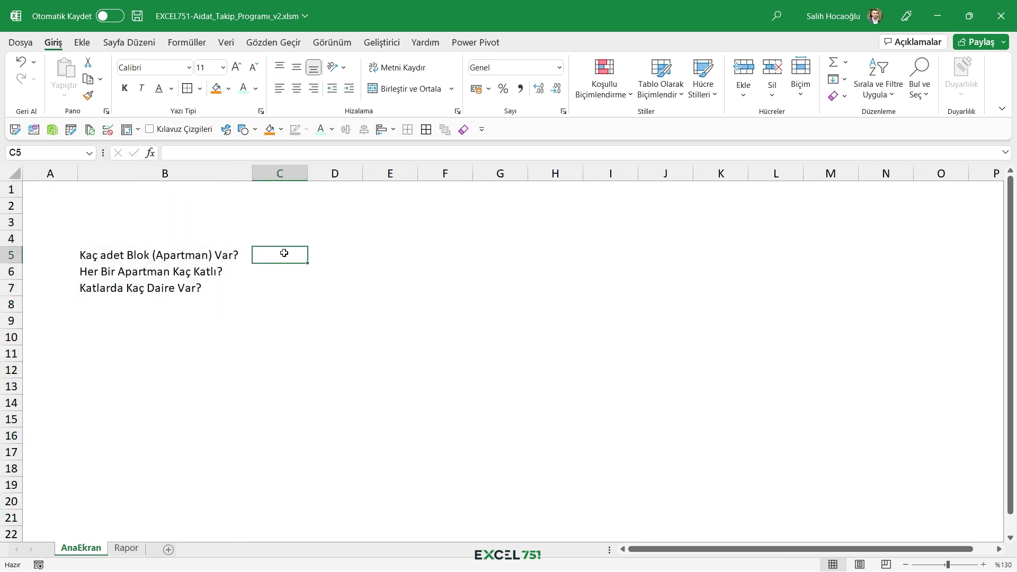
type("3")
key("Return")
type("5")
key("Return")
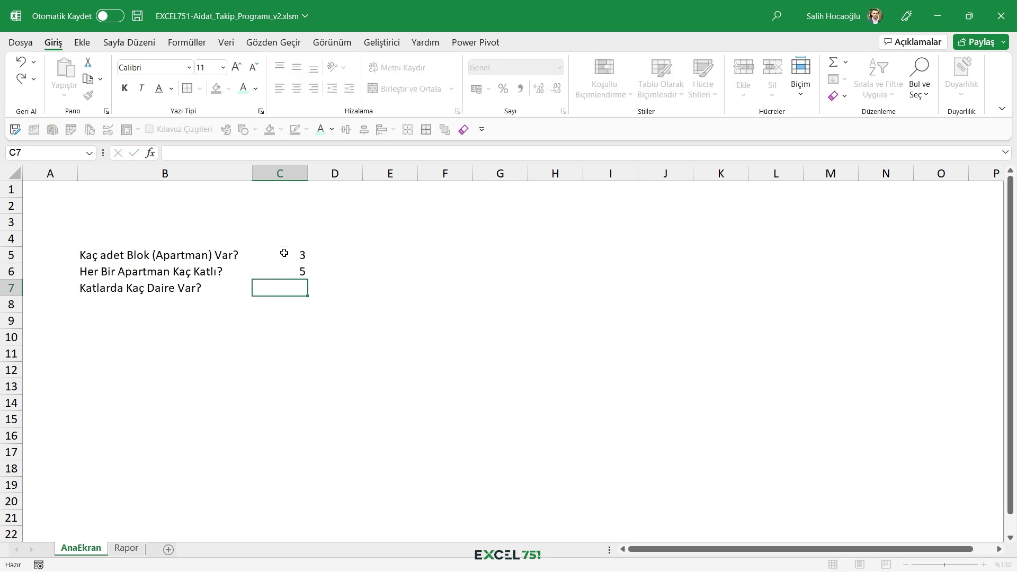
type("4")
key("Return")
mouse_move(284, 253)
left_mouse_down()
mouse_move(214, 257)
mouse_move(293, 272)
left_mouse_up()
left_click(275, 271)
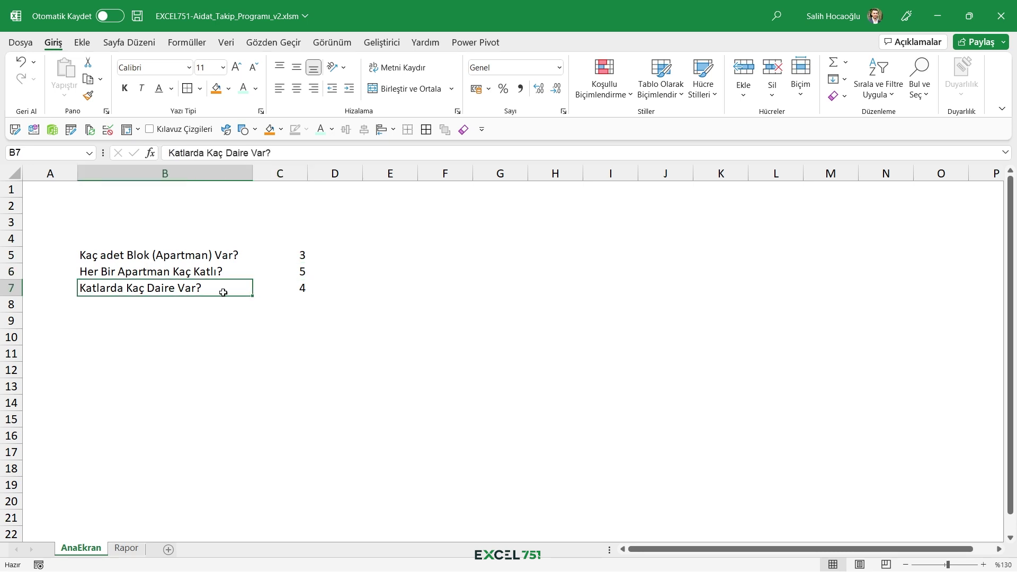
left_click_drag(121, 289, 285, 292)
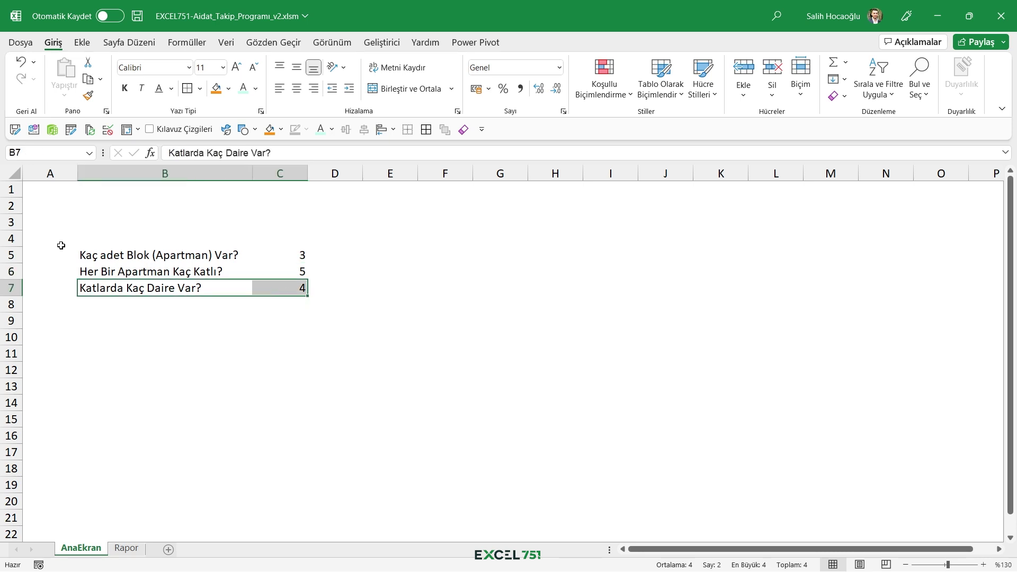
- Fill the question area A4:D13 with light grey (5%)
left_click_drag(56, 241, 347, 386)
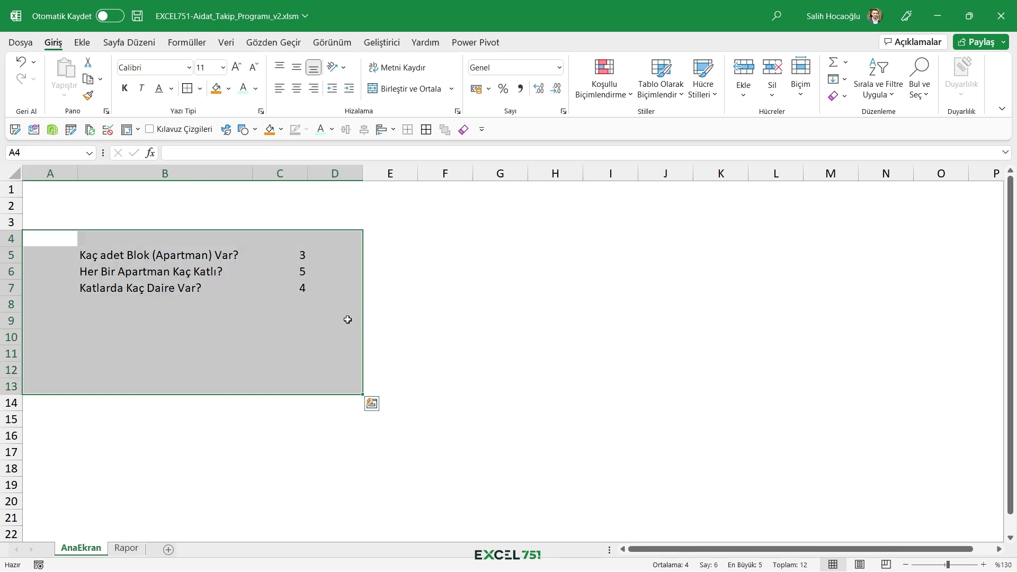
left_click(229, 89)
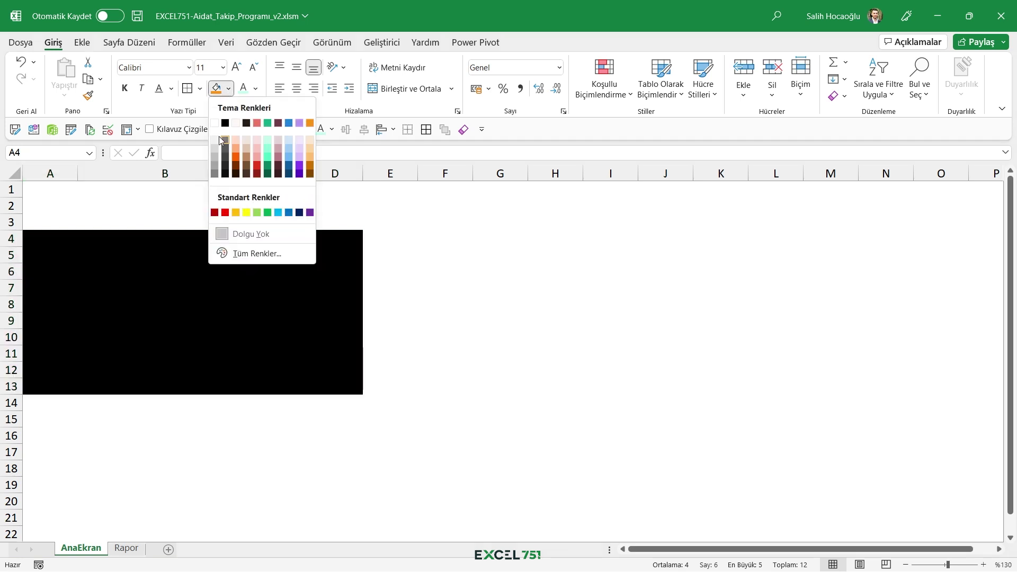
left_click(214, 141)
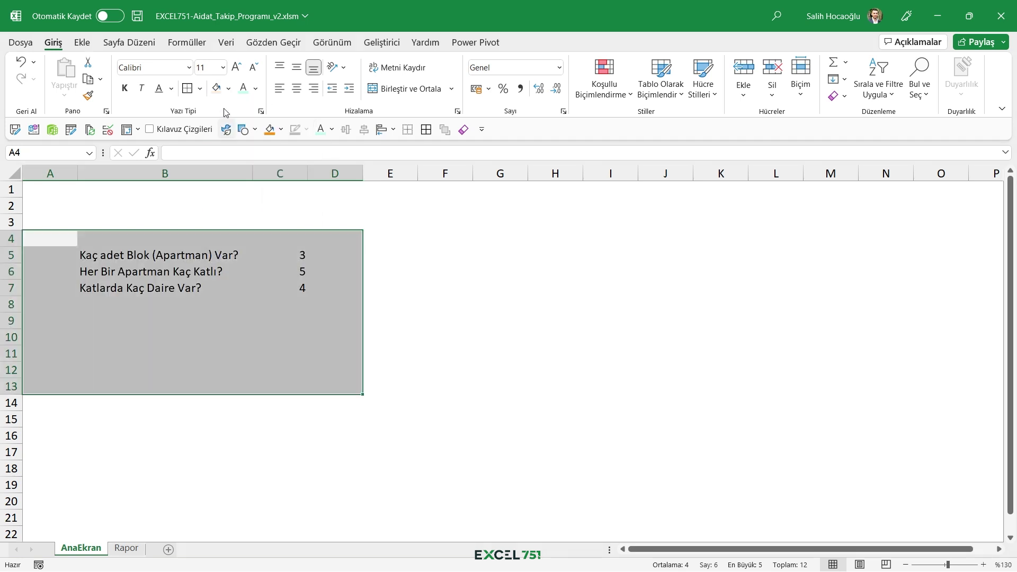
left_click(229, 89)
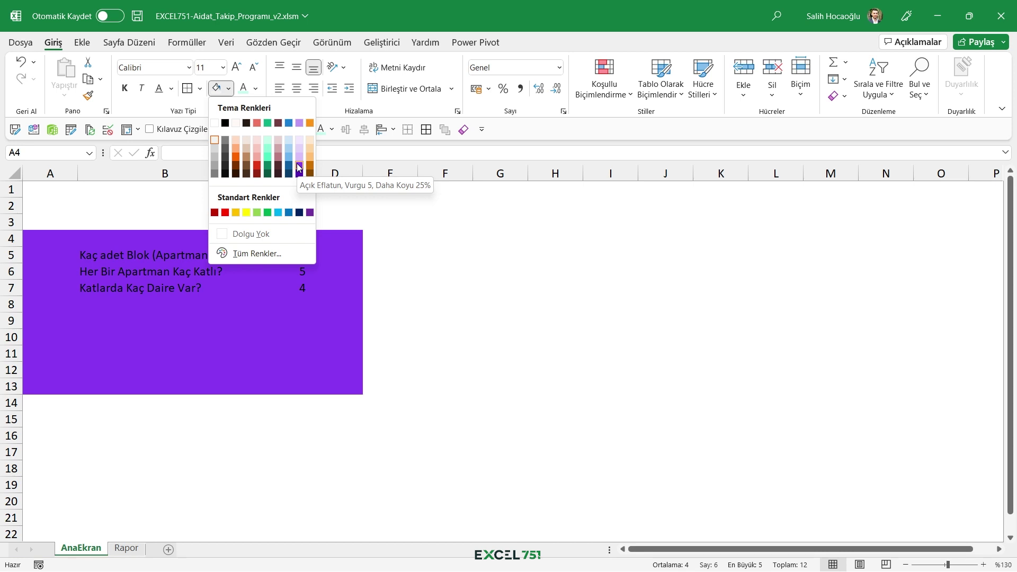
key("Escape")
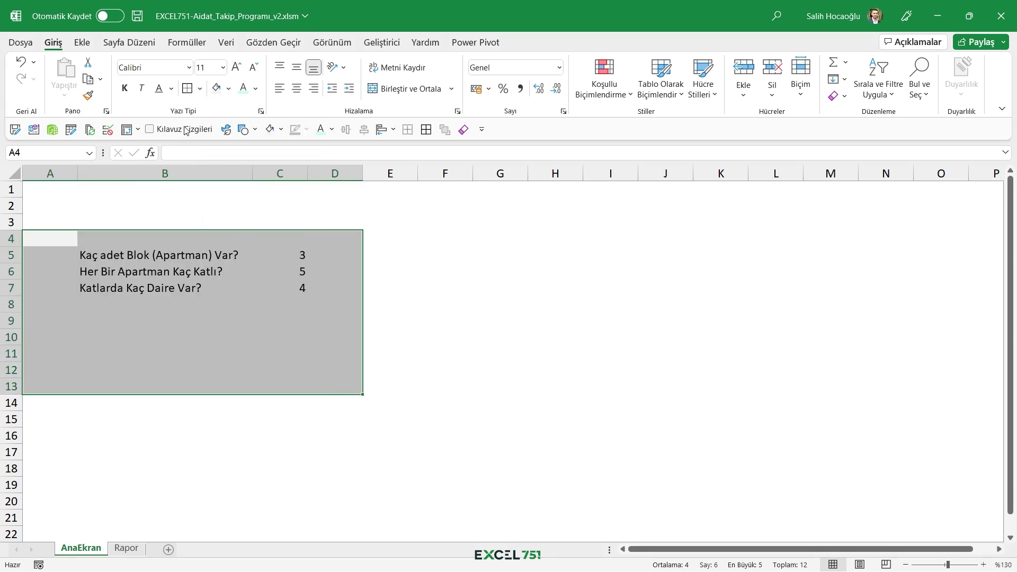
- Give the shaded area grey border lines, then right-click column A to insert a column
left_click(199, 89)
mouse_move(224, 454)
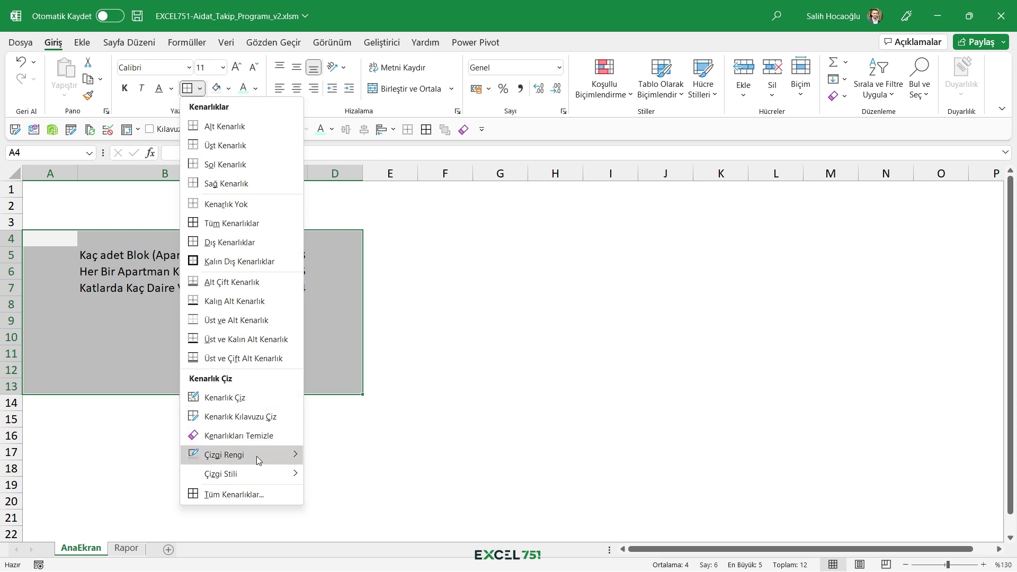
left_click(310, 487)
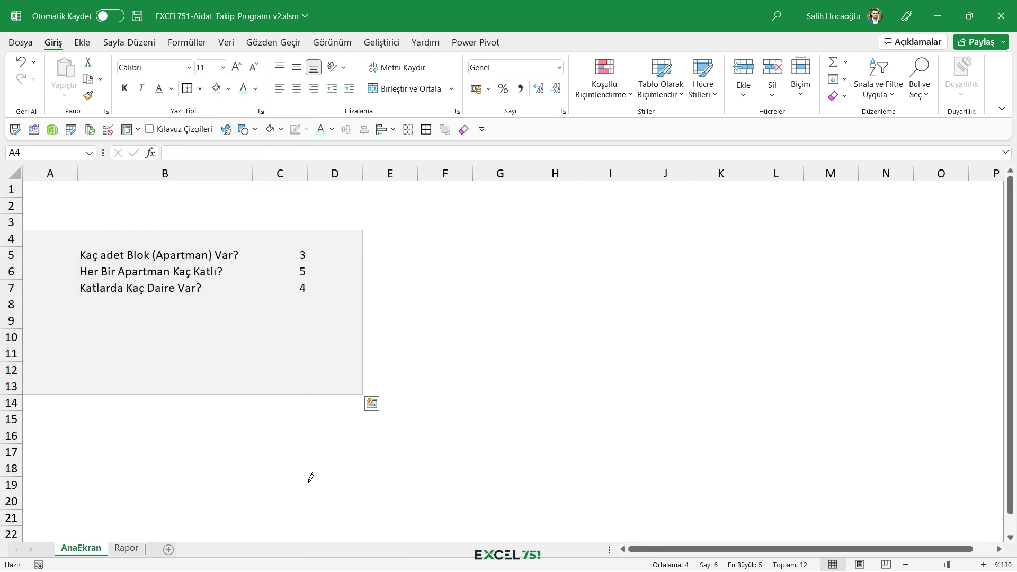
key("Escape")
left_click(411, 397)
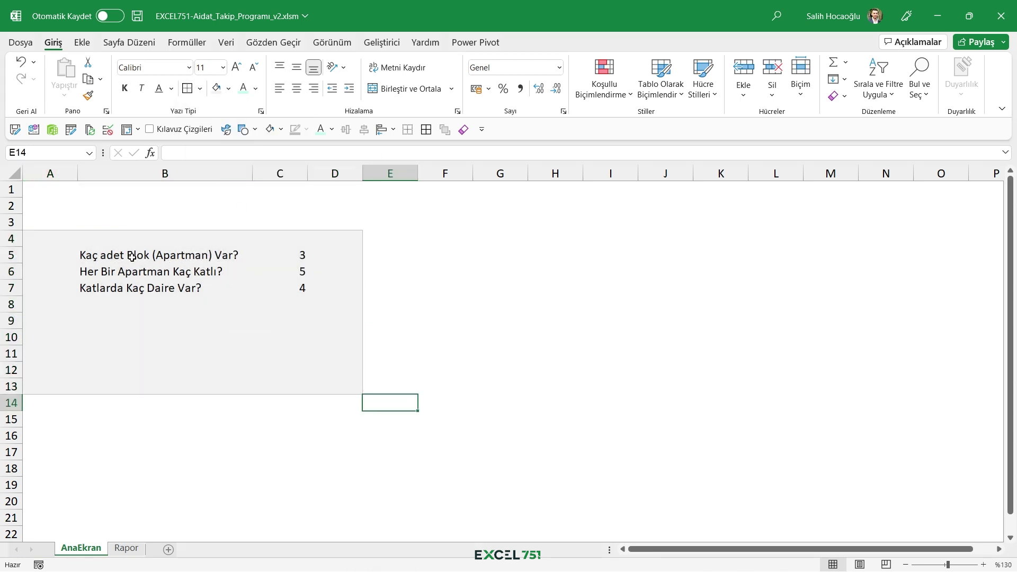
left_click(50, 173)
right_click(50, 175)
- Insert a new column before column A and a blank row at row 4
left_click(121, 312)
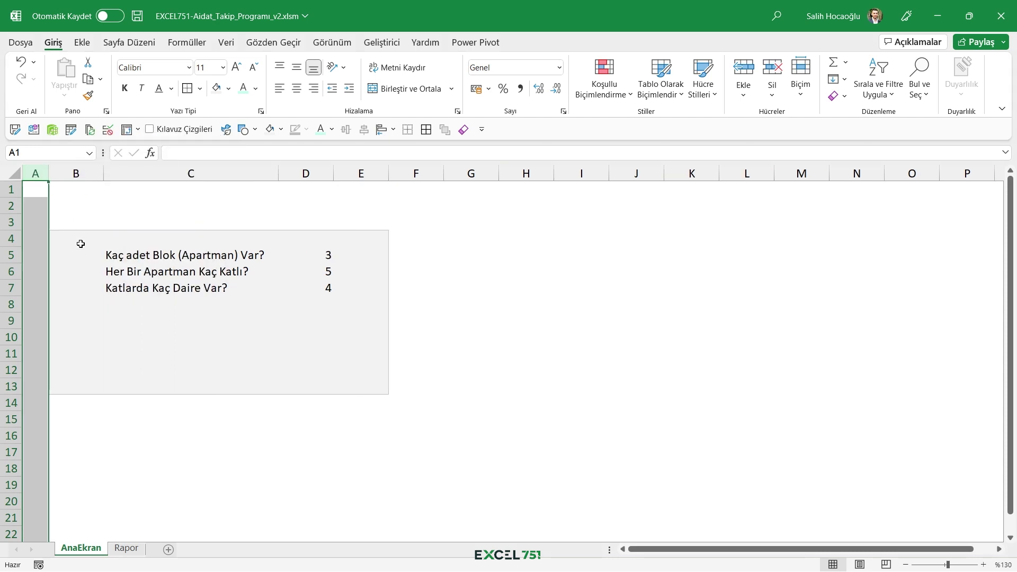
left_click(53, 236)
key("shift+space")
key("ctrl+plus")
left_click(61, 254)
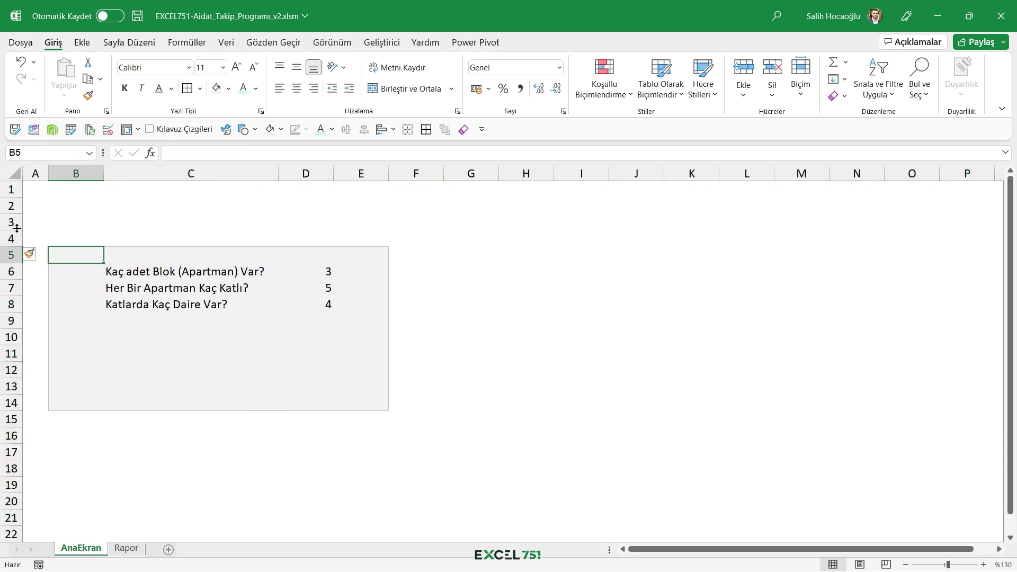
- Fill rows 1 and 17 green and make both rows taller
left_click(11, 189)
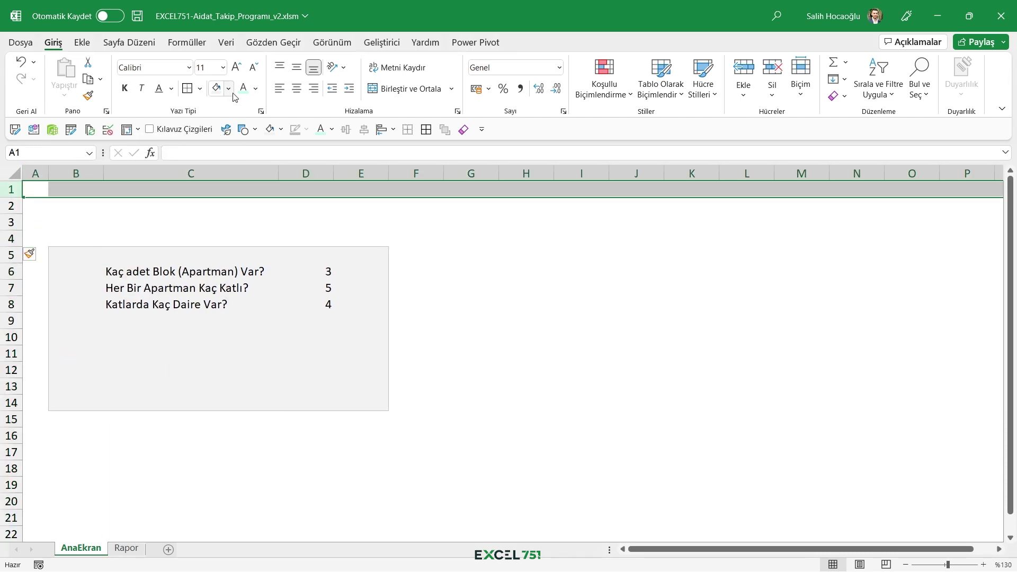
left_click(229, 89)
left_click(268, 129)
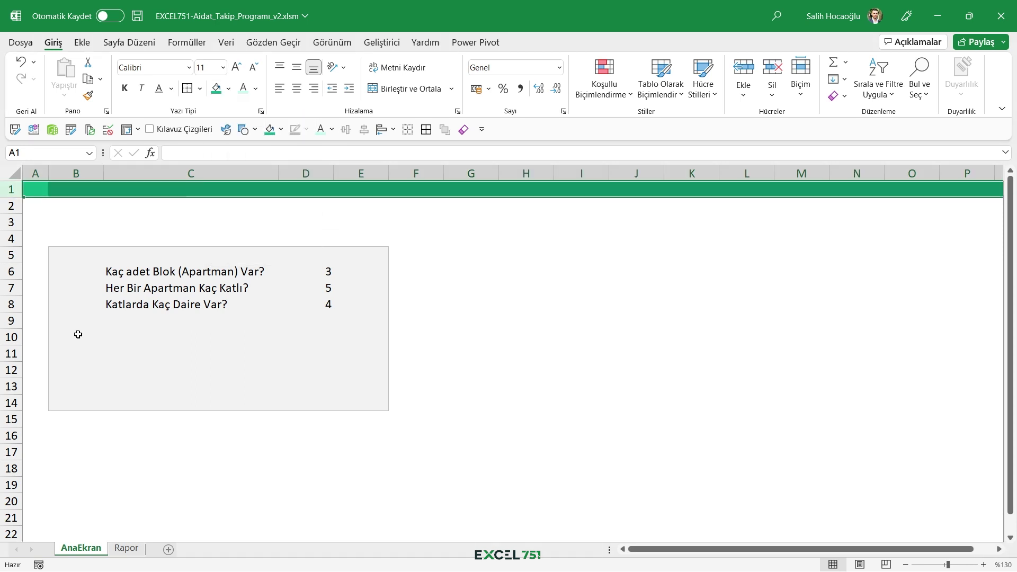
left_click(11, 452)
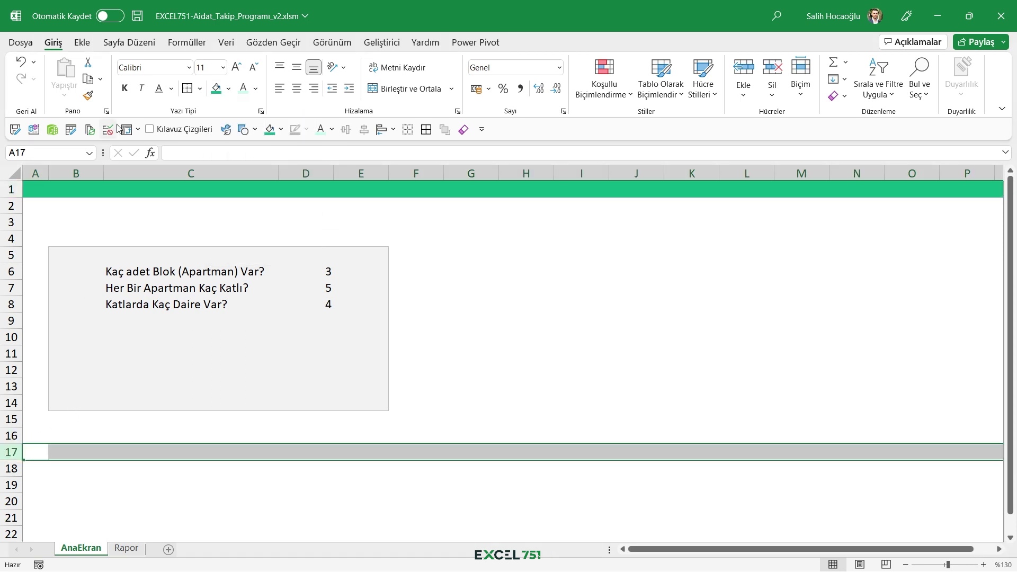
left_click(216, 88)
left_click(11, 189)
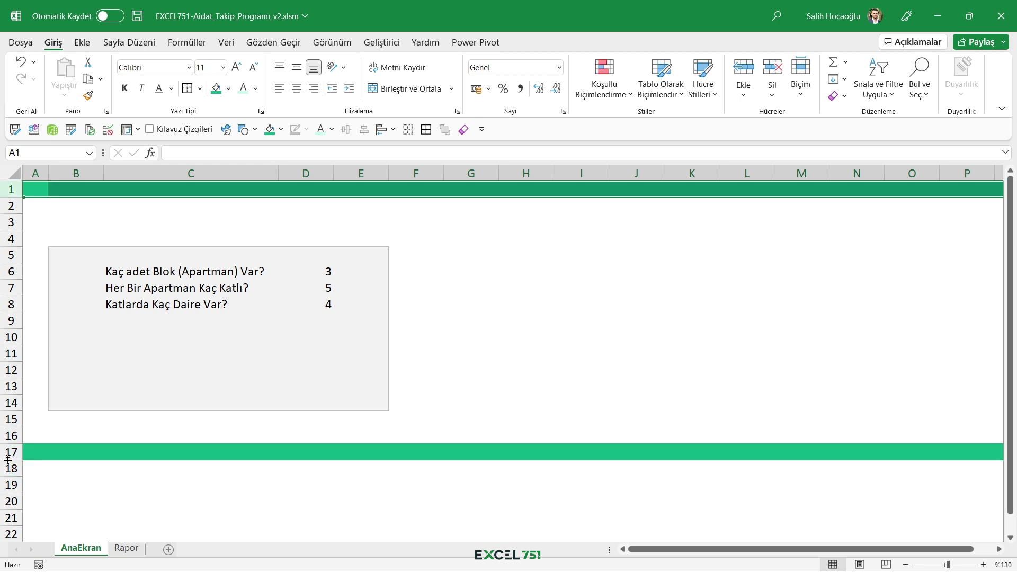
left_click(11, 451, "ctrl")
left_click_drag(11, 460, 10, 507)
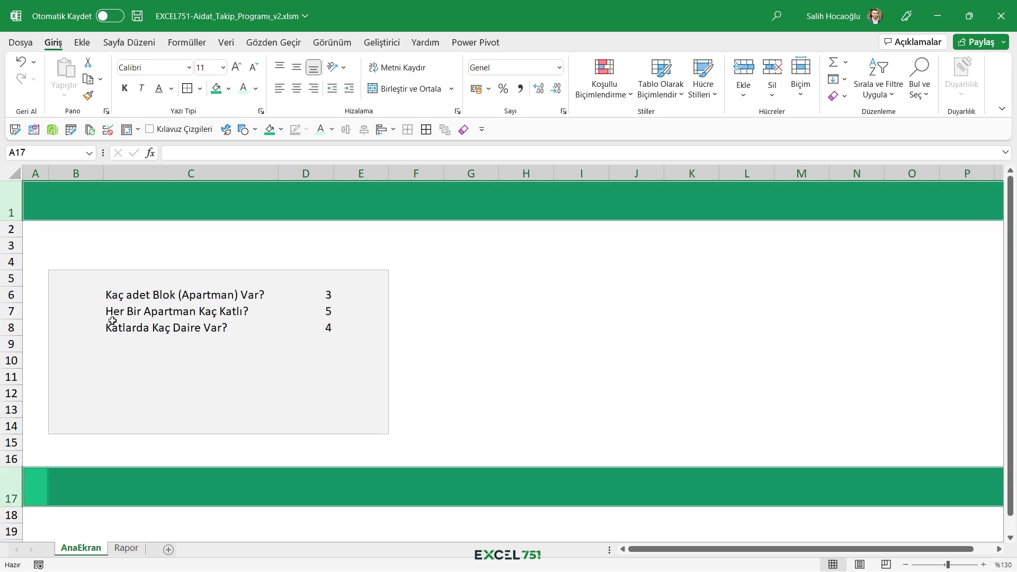
mouse_move(111, 294)
left_mouse_down()
mouse_move(312, 340)
mouse_move(132, 295)
left_mouse_up()
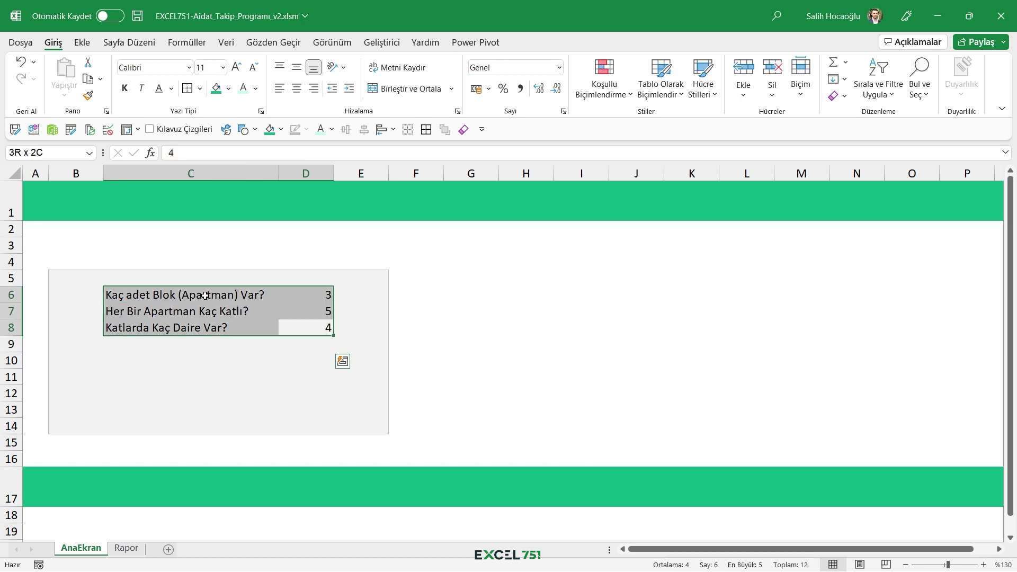
- Set the panel font to Gilroy Light and narrow columns B and E to equal width
left_click(189, 67)
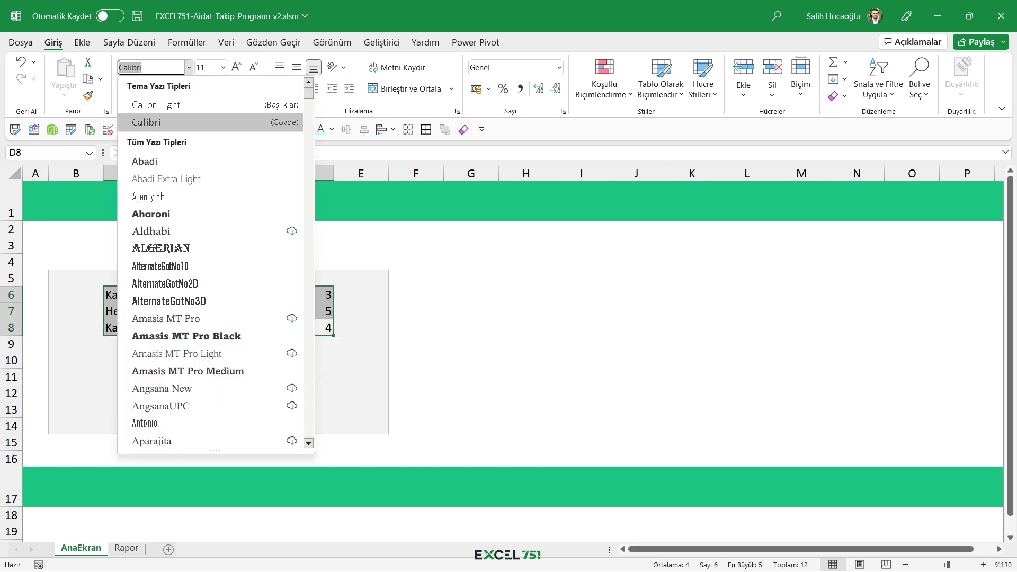
type("Gilroy Light")
key("Return")
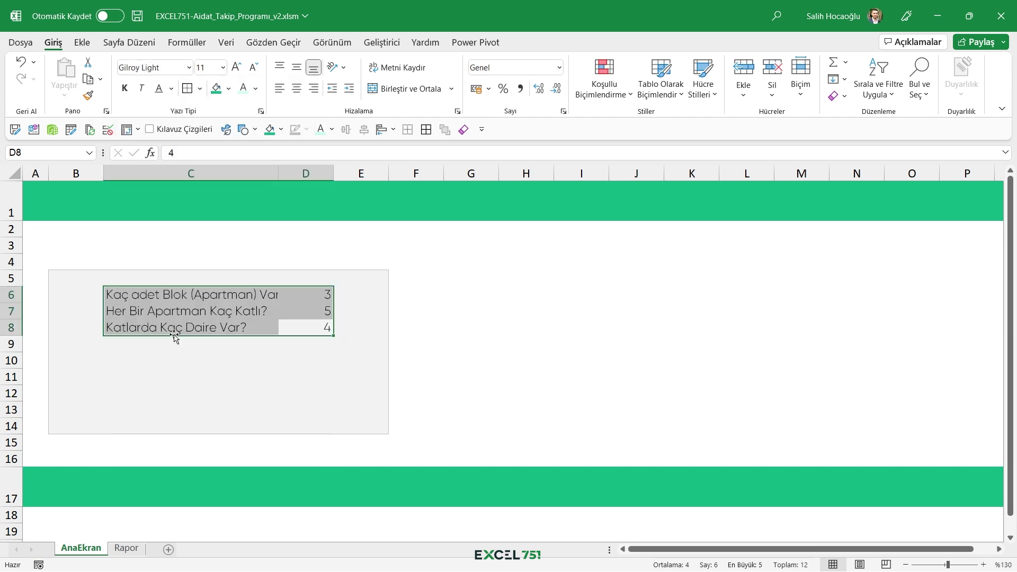
left_click(76, 173)
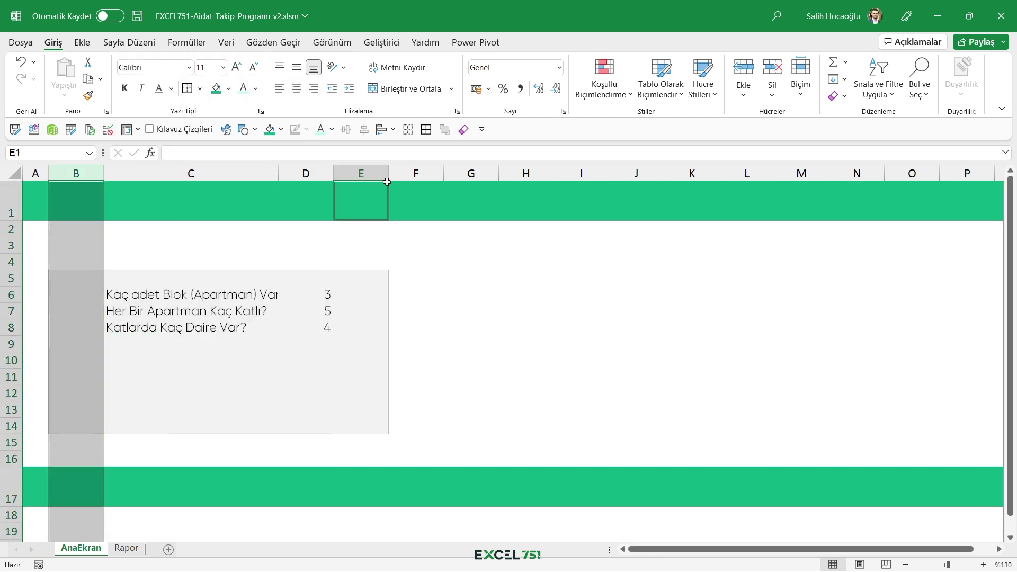
left_click(360, 175)
left_click(79, 173, "ctrl")
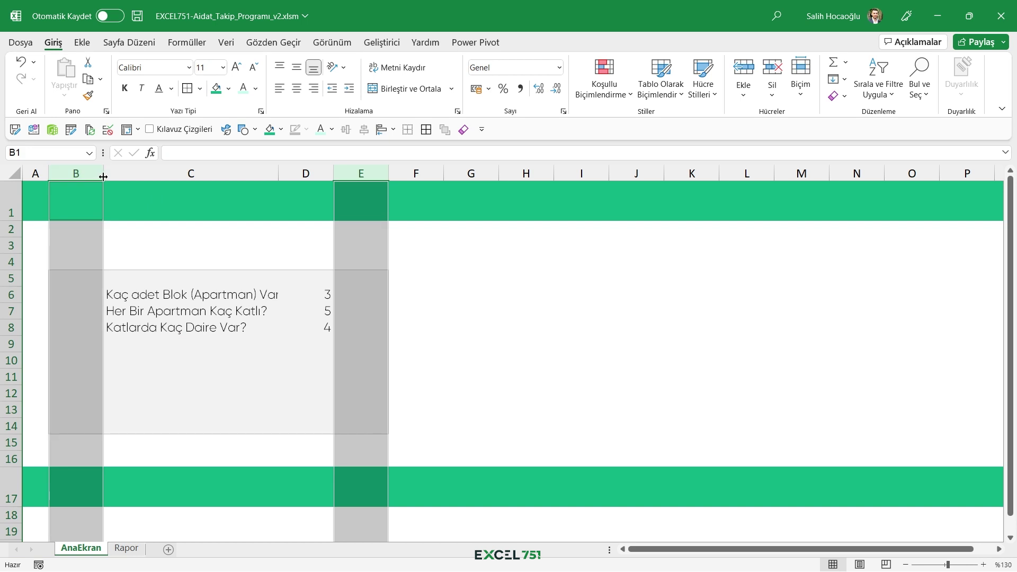
left_click_drag(103, 174, 84, 181)
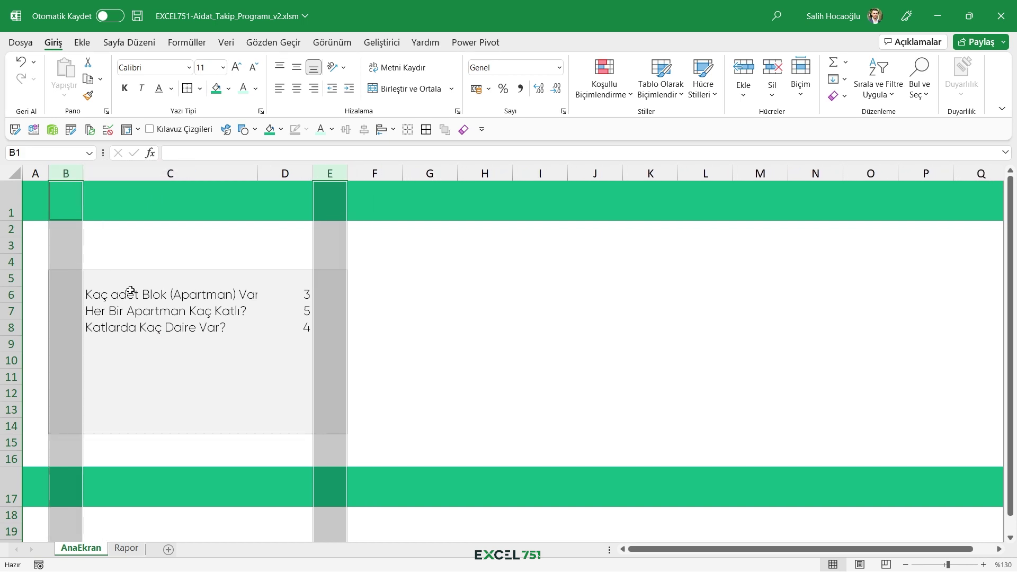
- Heighten rows 6–8 and give answers D6:D8 centred values, white fill and all borders
left_click(137, 296)
left_click_drag(12, 295, 13, 329)
left_click_drag(285, 302, 296, 354)
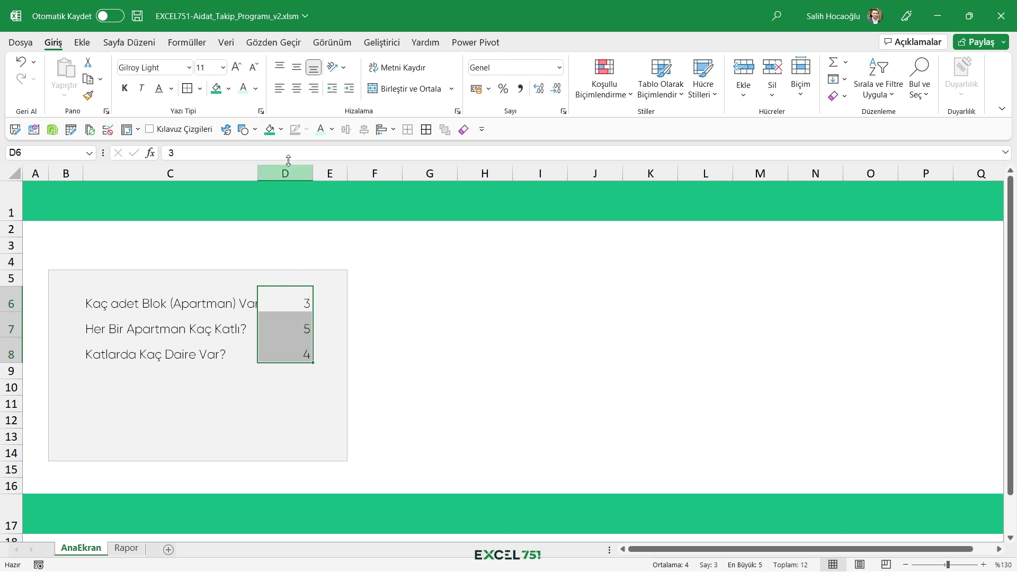
left_click(297, 89)
left_click(297, 67)
left_click(229, 88)
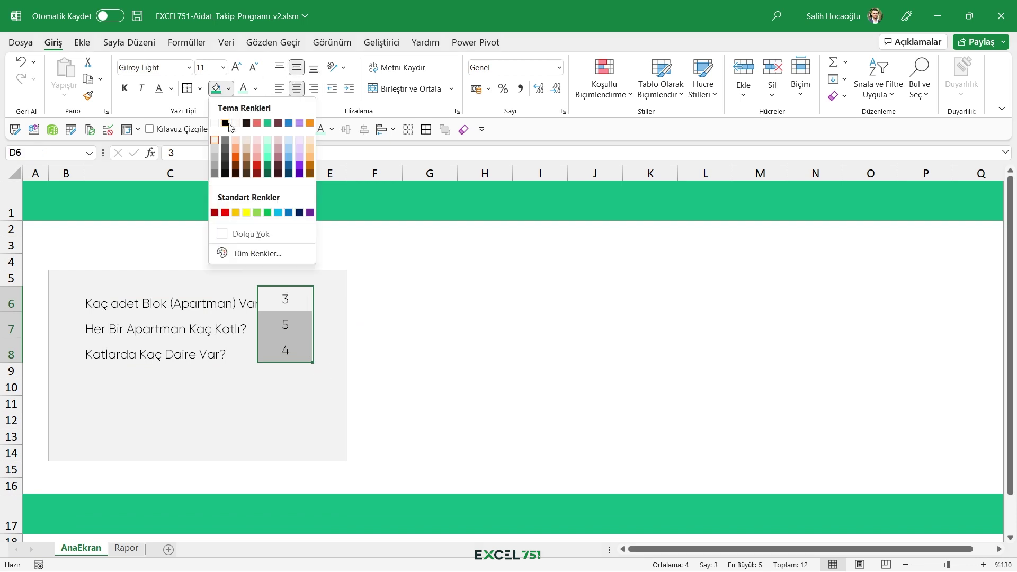
left_click(215, 124)
left_click(200, 88)
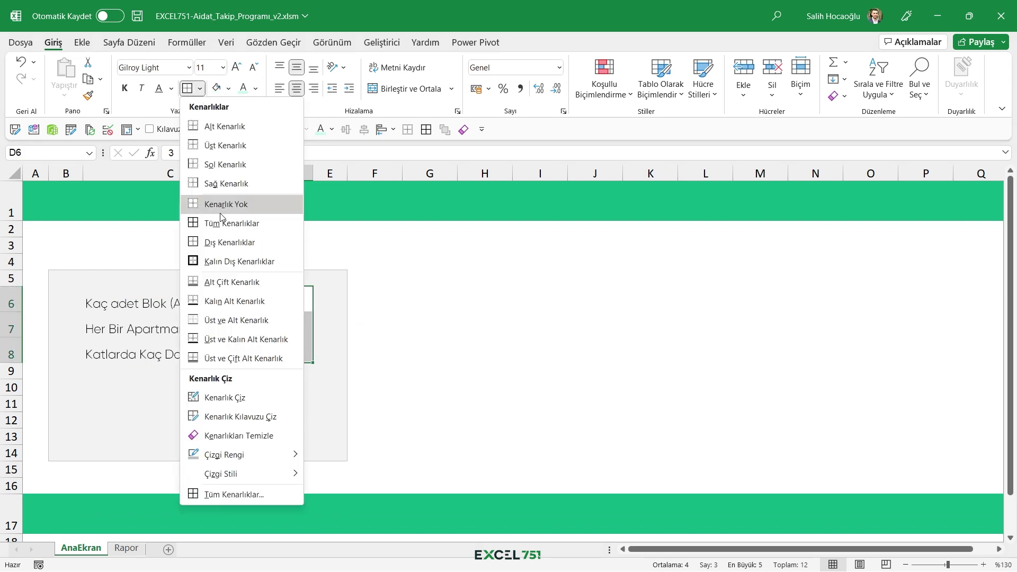
left_click(195, 202)
- Widen column C and middle-align the question cells C6:C8
left_click_drag(258, 173, 310, 173)
left_click_drag(212, 297, 208, 354)
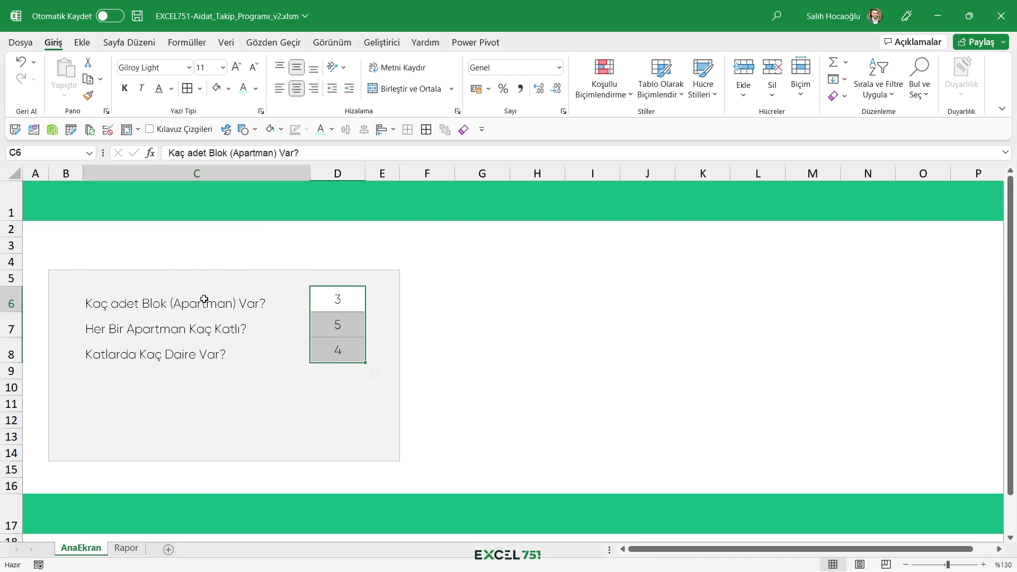
left_click(296, 67)
left_click(256, 425)
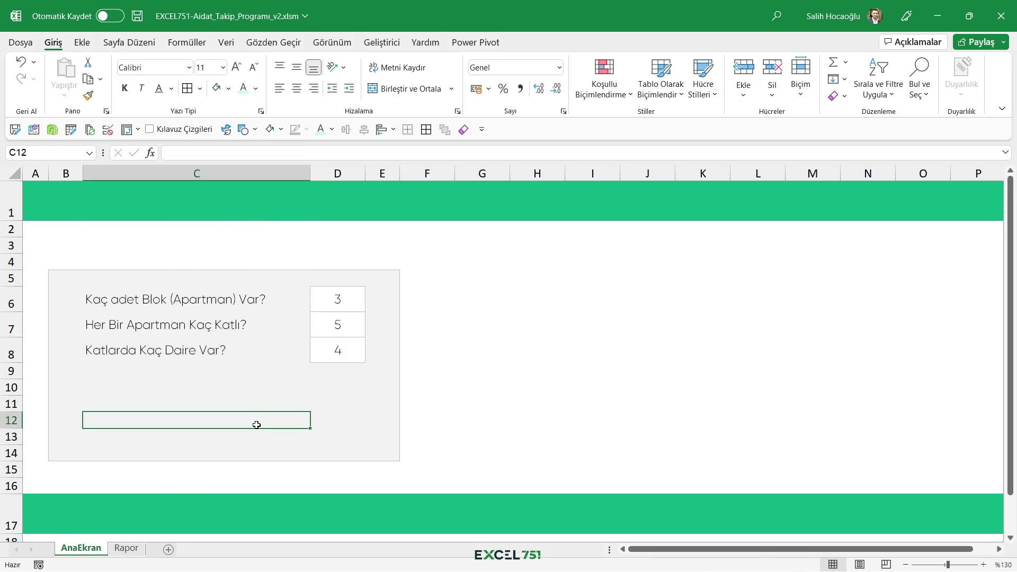
- Draw a rectangle below the questions and give it a green shape style
left_click(81, 43)
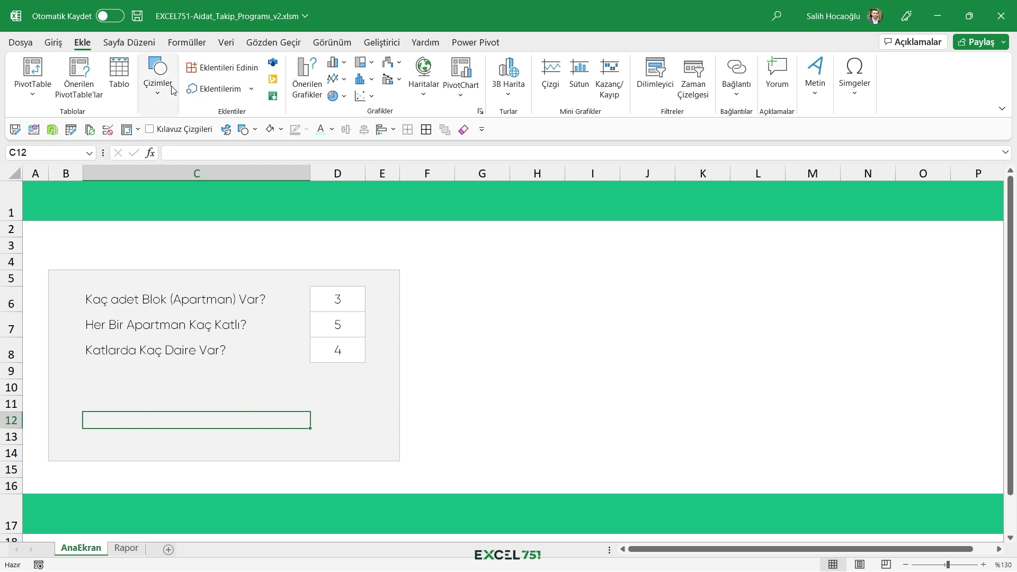
left_click(158, 80)
left_click(192, 167)
left_click(212, 196)
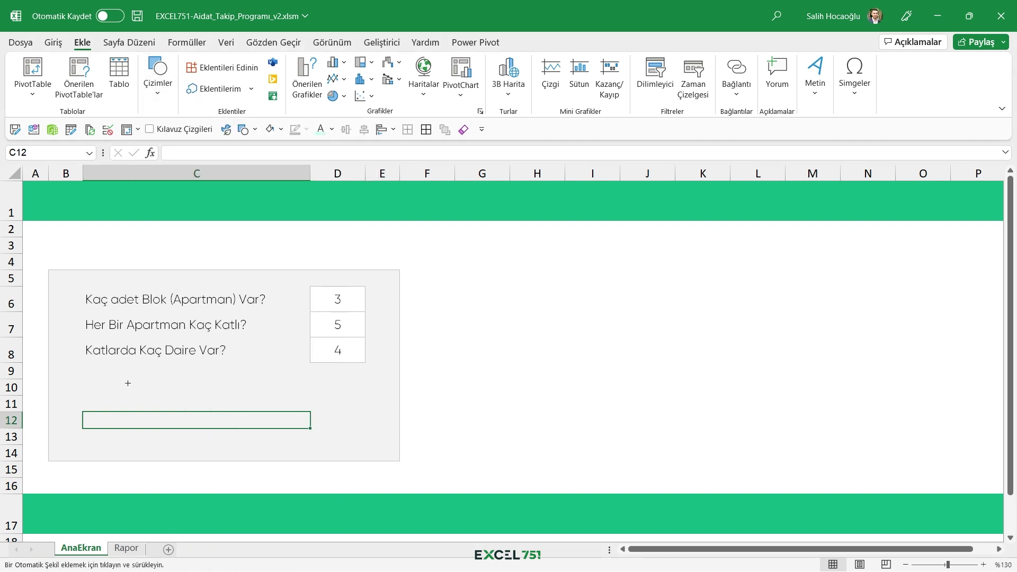
left_click_drag(137, 395, 309, 434)
left_click(313, 96)
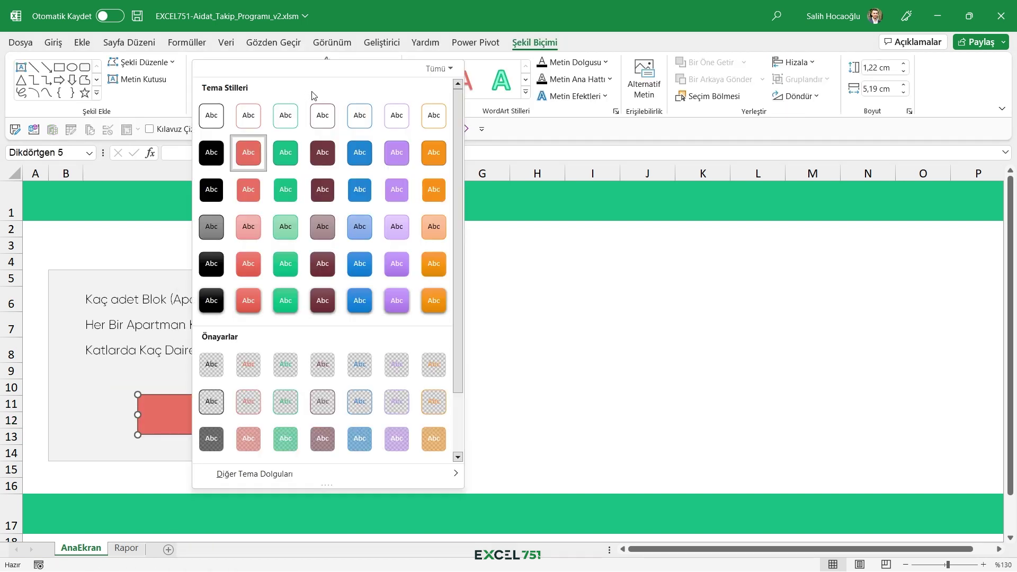
left_click(287, 154)
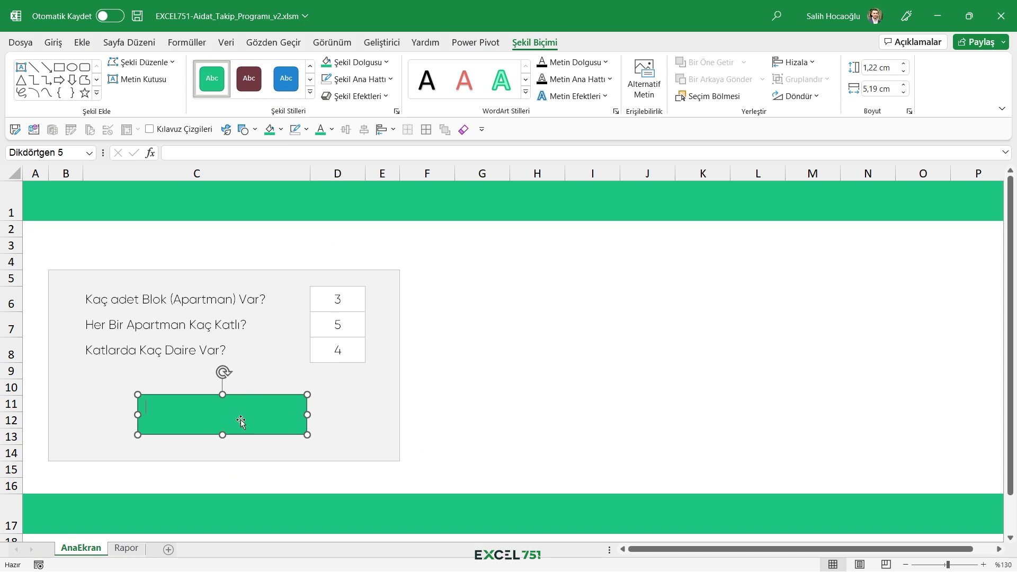
- Label the button 'TABLOLARI OLUŞTUR', centre its text both ways, and nudge it slightly lower
type("TABLOLARI OLUŞTUR")
left_click(53, 43)
left_click(296, 88)
left_click(296, 67)
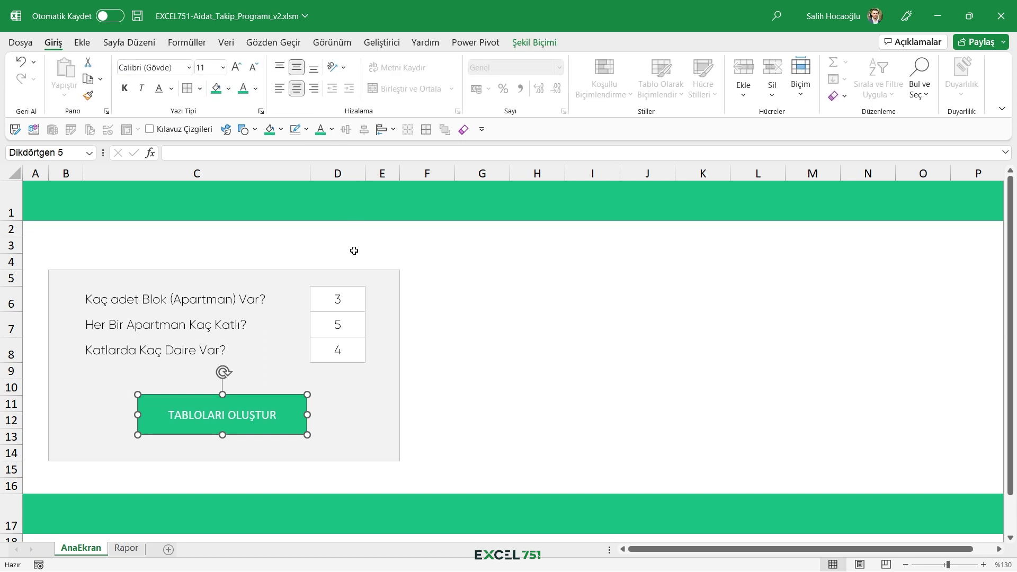
left_click_drag(281, 421, 281, 424)
left_click_drag(464, 274, 927, 446)
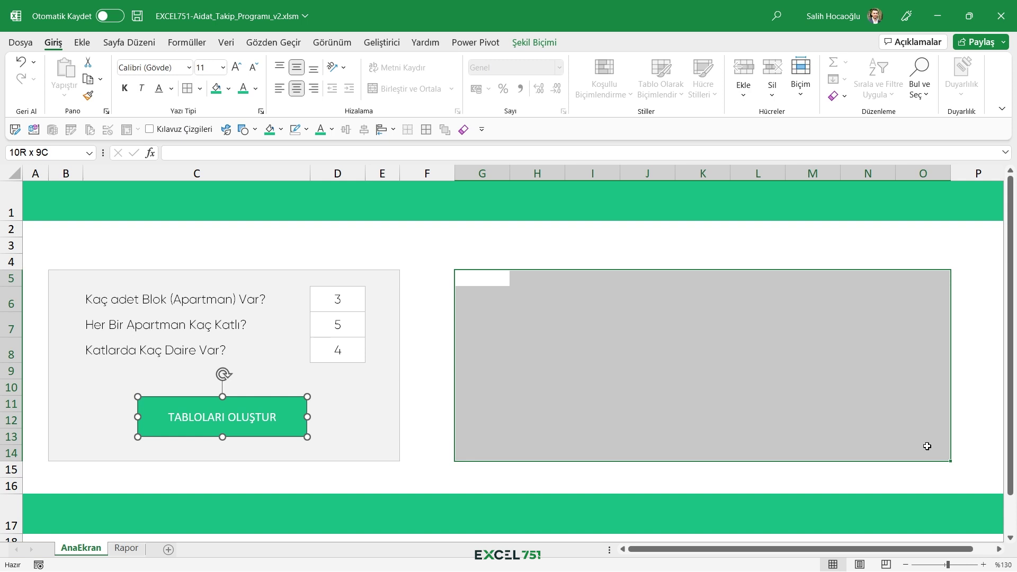
- Narrow columns B and E to about half width and narrow column F
left_click(66, 173)
left_click(382, 173, "ctrl")
mouse_move(400, 173)
left_mouse_down()
mouse_move(382, 173)
mouse_move(410, 173)
left_mouse_up()
mouse_move(421, 277)
left_mouse_down()
mouse_move(745, 355)
mouse_move(942, 450)
left_mouse_up()
- Put an outside border around G5:P14 to form the second panel
left_click(200, 89)
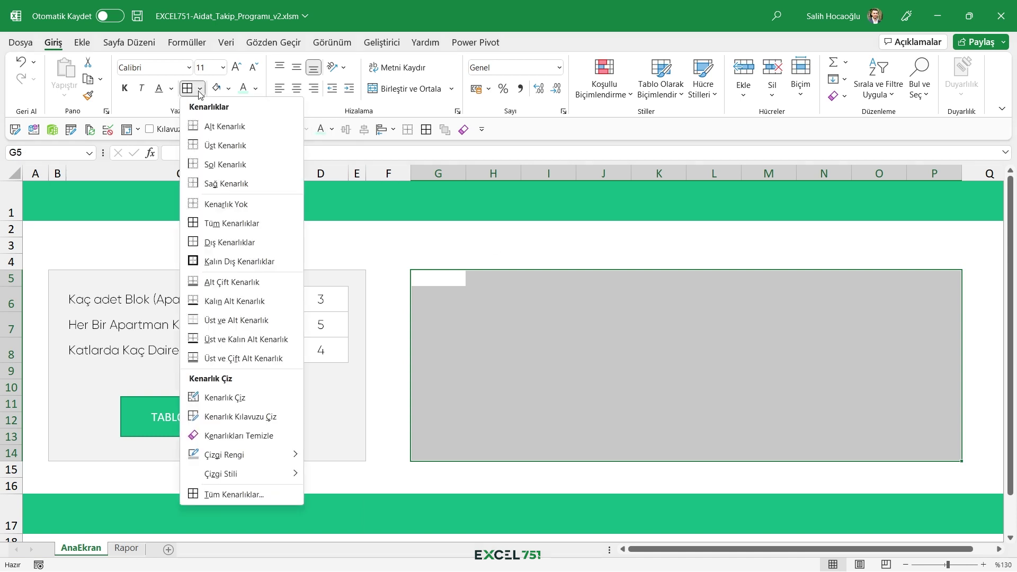
left_click(227, 243)
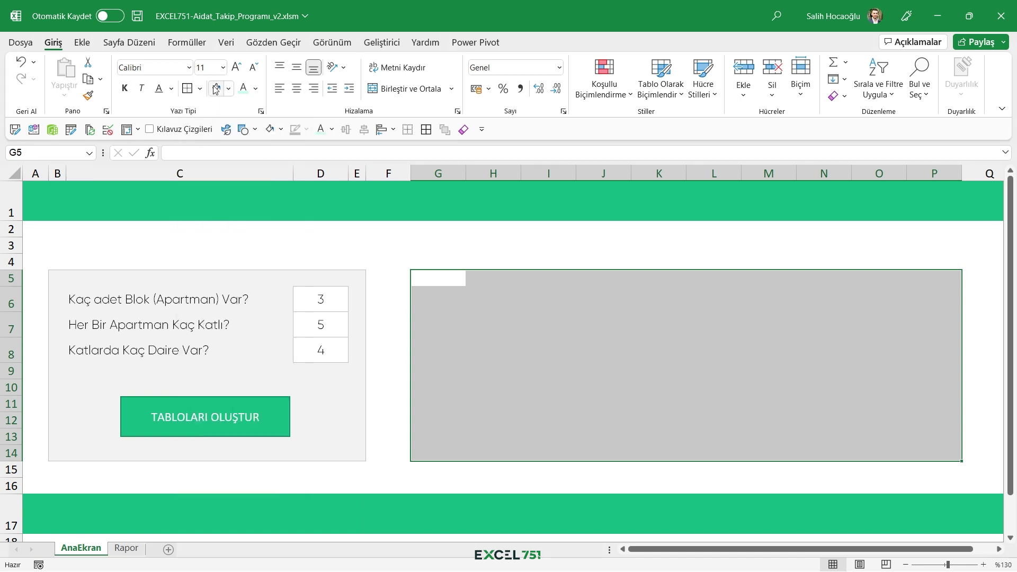
left_click(484, 343)
left_click_drag(424, 276, 954, 458)
- Insert the city buildings icon from the icon library at cell I8
left_click(526, 342)
left_click(82, 42)
left_click(170, 101)
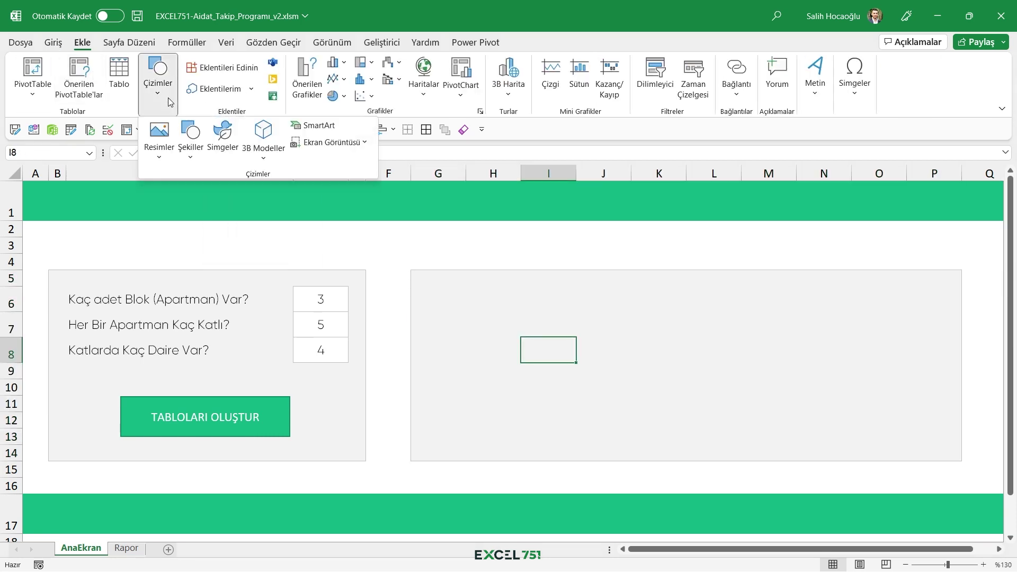
left_click(217, 151)
type("bina")
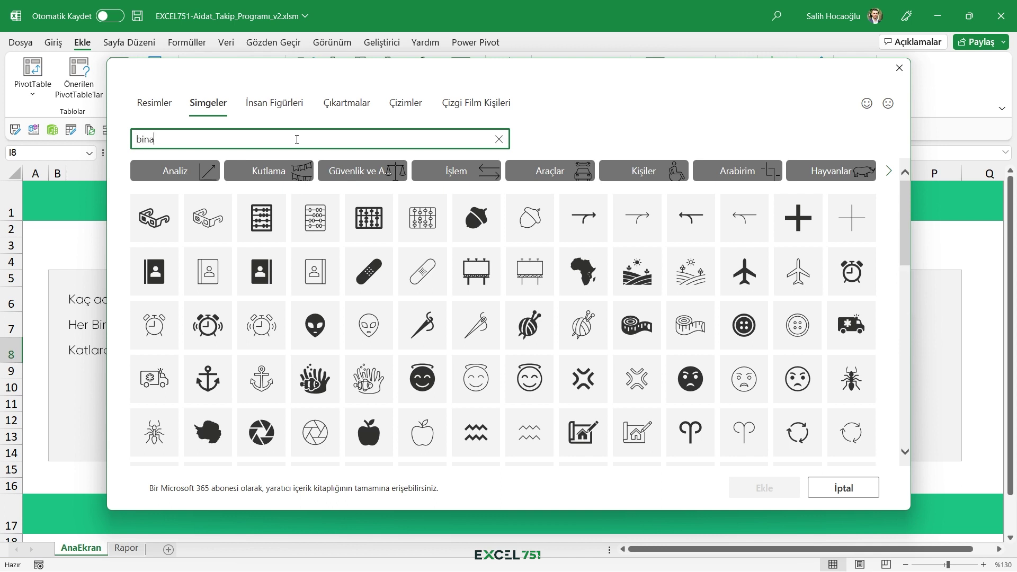
scroll(600, 275, "down", 2)
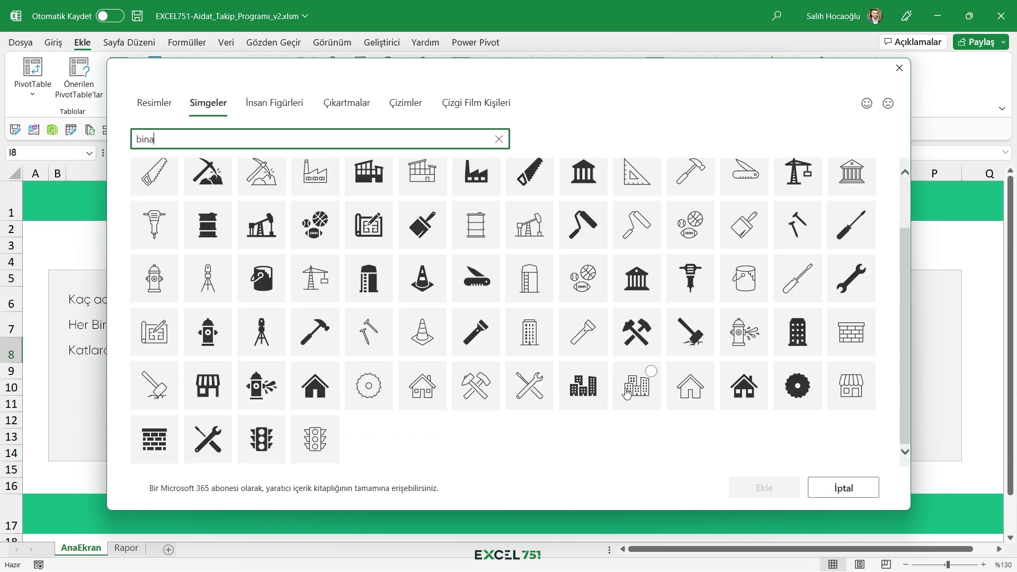
left_click(603, 373)
left_click(758, 487)
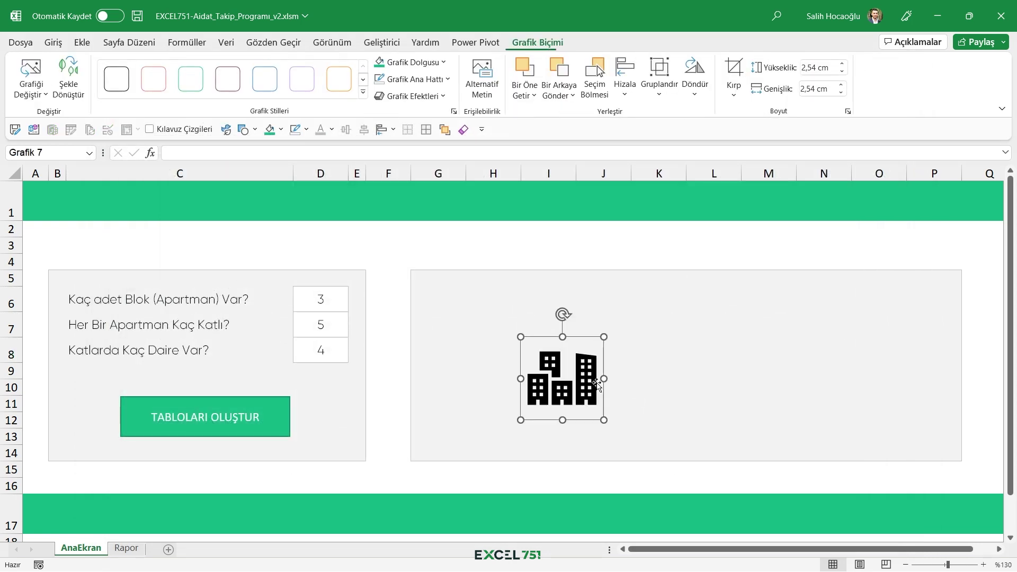
- Enlarge the building icon in the right panel and recolour it green
mouse_move(604, 417)
left_mouse_down()
mouse_move(657, 430)
mouse_move(703, 461)
mouse_move(573, 394)
left_mouse_up()
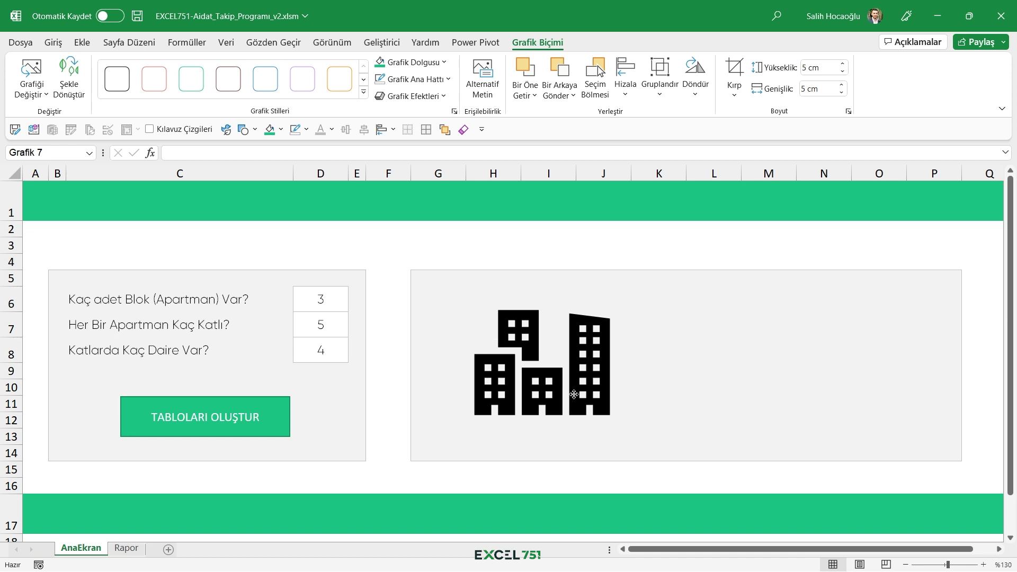
left_click(374, 63)
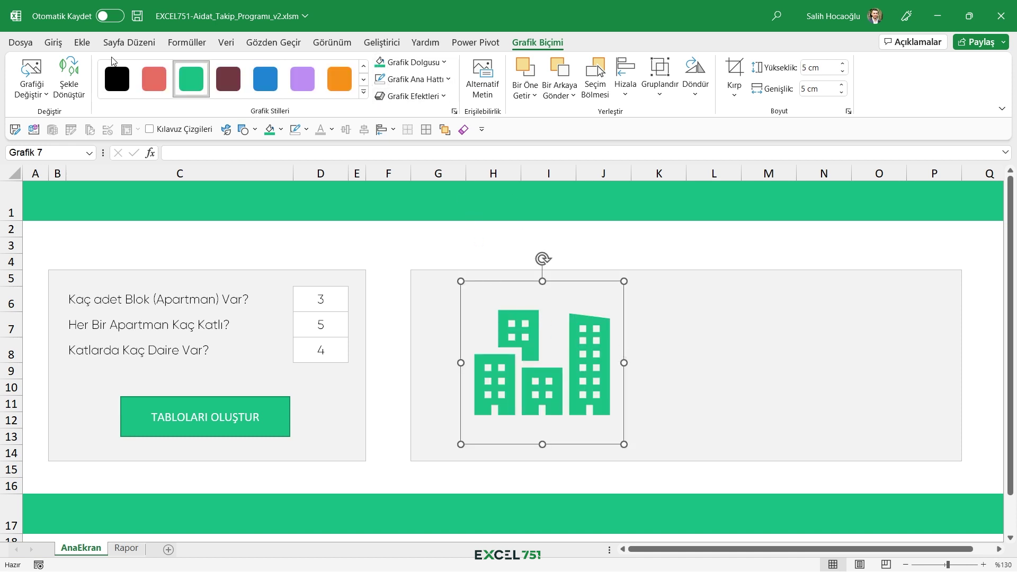
left_click(53, 43)
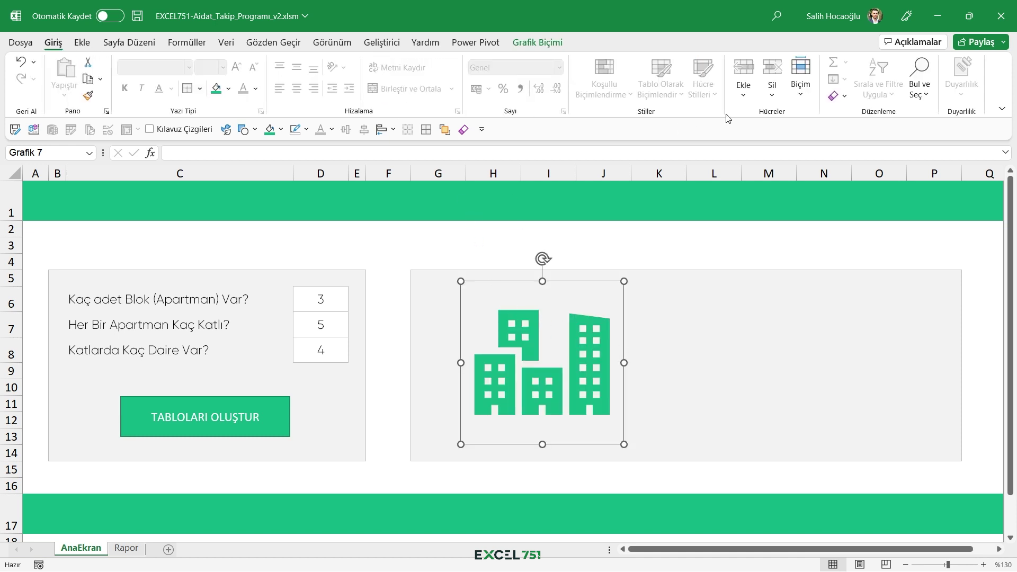
left_click(81, 42)
- Draw a text box right of the icon containing the title AİDAT TAKİP PROGRAMI
left_click(812, 80)
left_click(826, 143)
left_click_drag(703, 304, 864, 398)
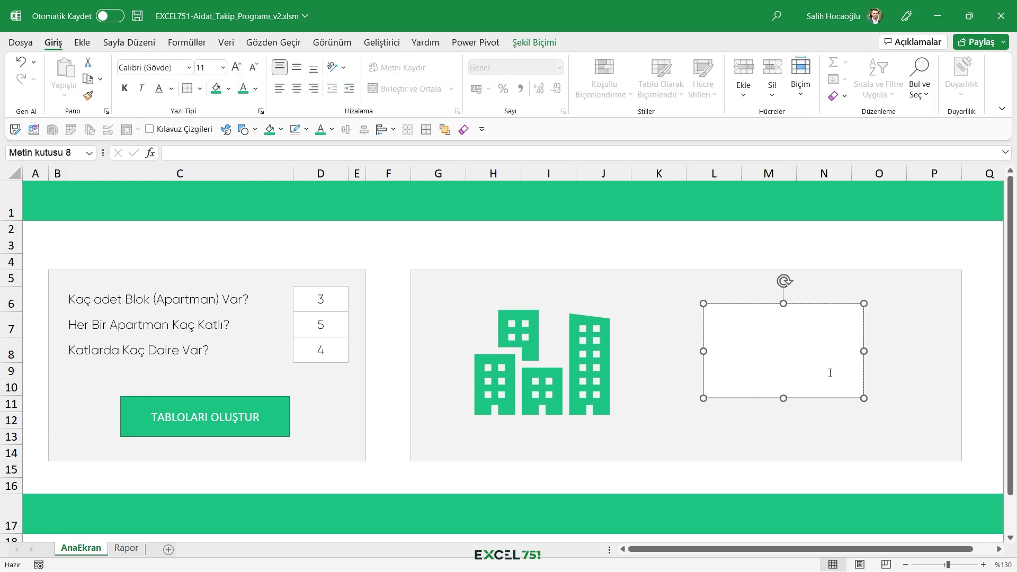
type("AİDATAKİP PRO")
type("GRAMI")
- Remove the title text box's fill and outline
right_click(819, 406)
left_click(859, 420)
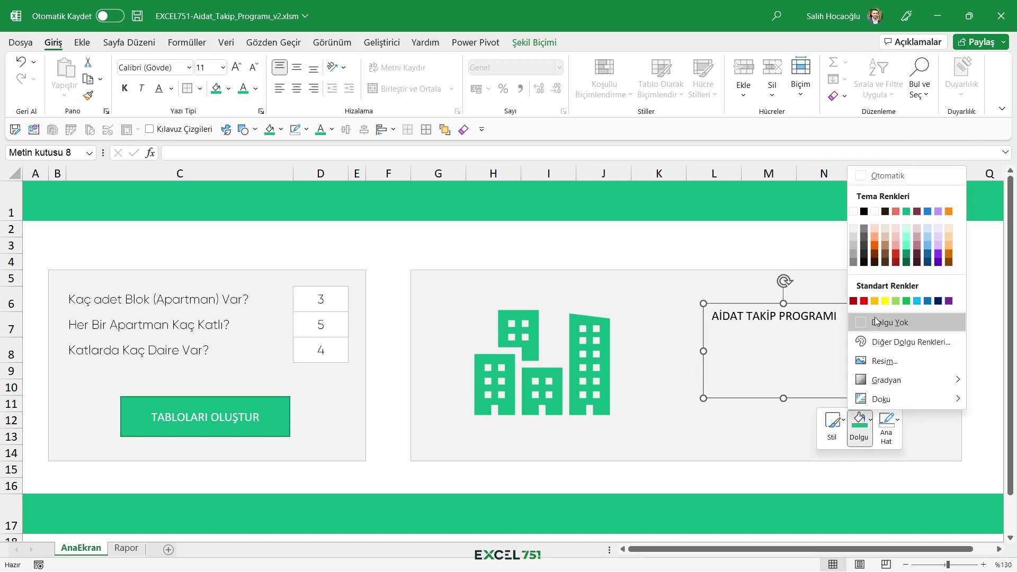
left_click(897, 419)
left_click(898, 420)
left_click(919, 322)
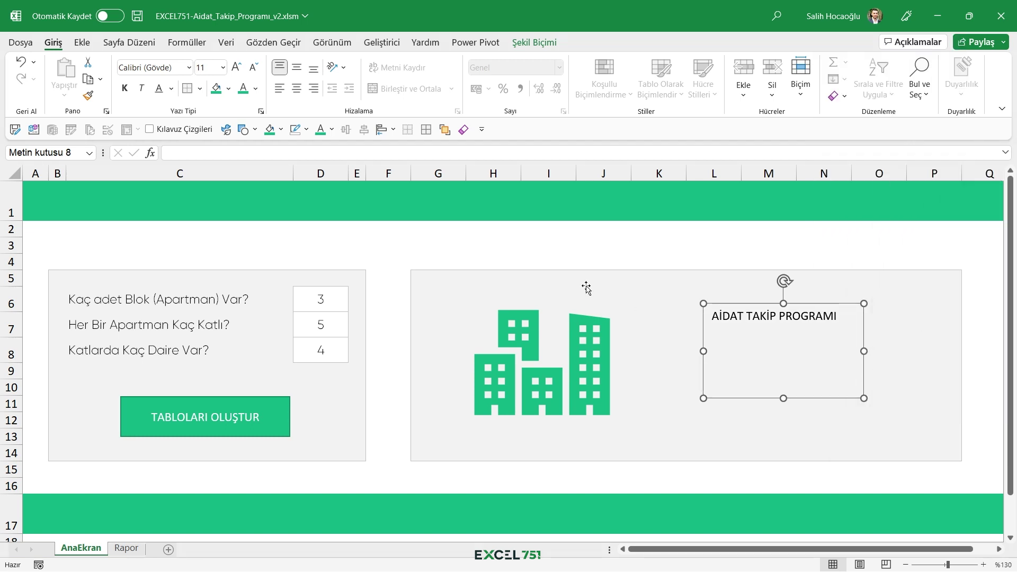
- Set the title font to Gilroy Light at size 32 and widen the box to fit
left_click(165, 67)
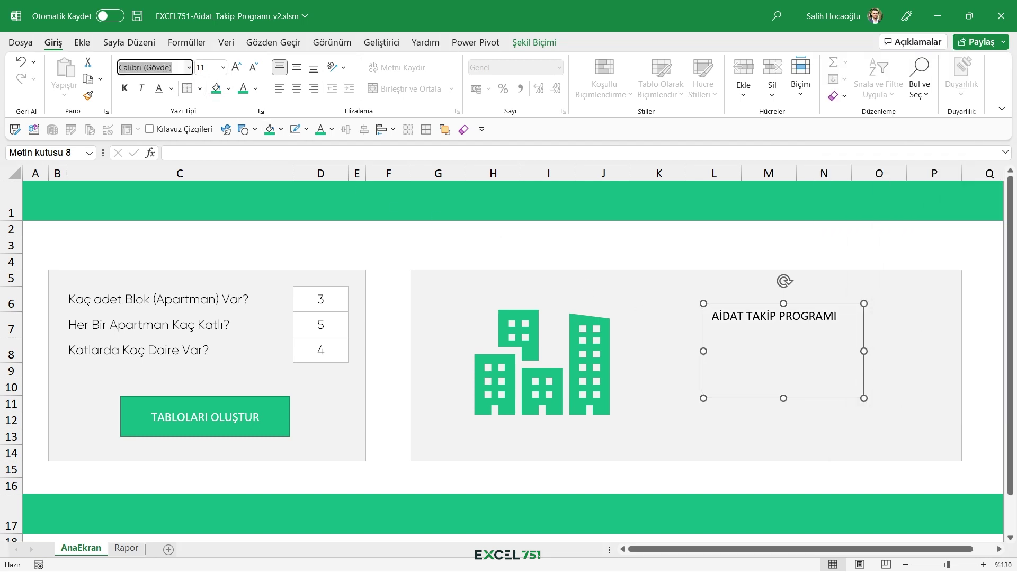
type("Gilroy Light")
key("Return")
left_click(222, 68)
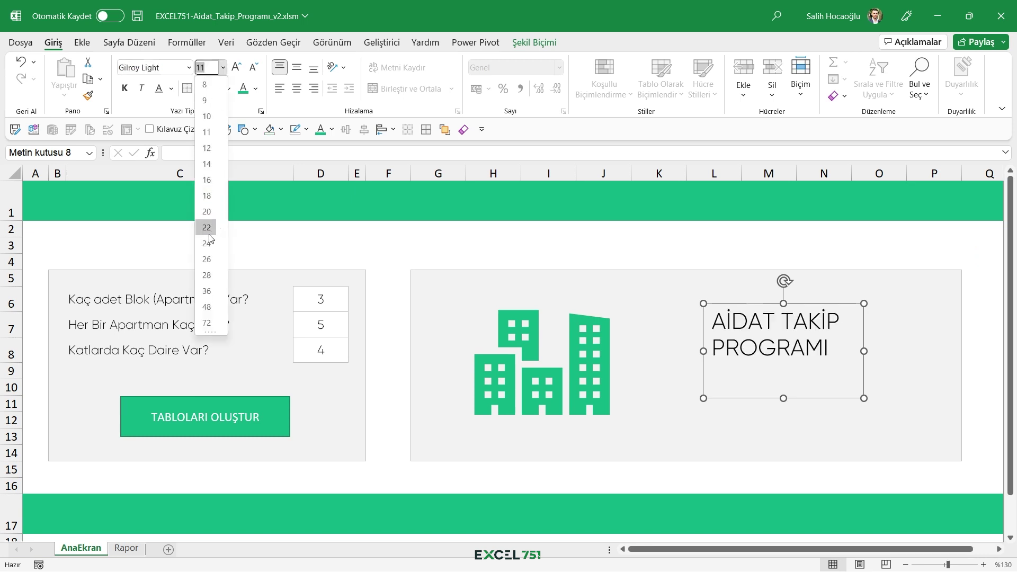
left_click(206, 275)
left_click_drag(866, 351, 937, 351)
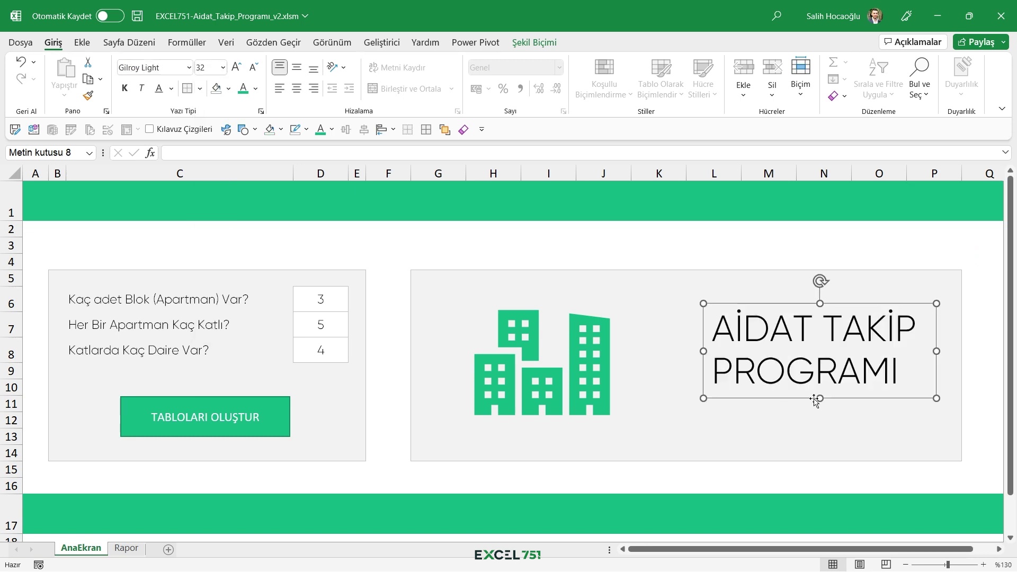
key("ctrl+shift+period")
- Colour the title text green, leaving it unbolded, and deselect the box
left_click(243, 88)
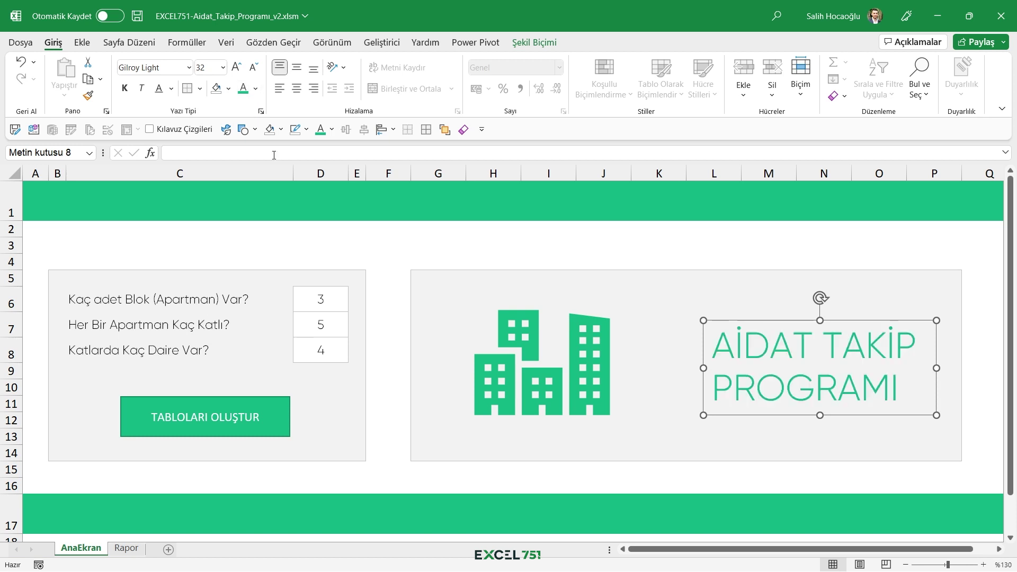
left_click(124, 89)
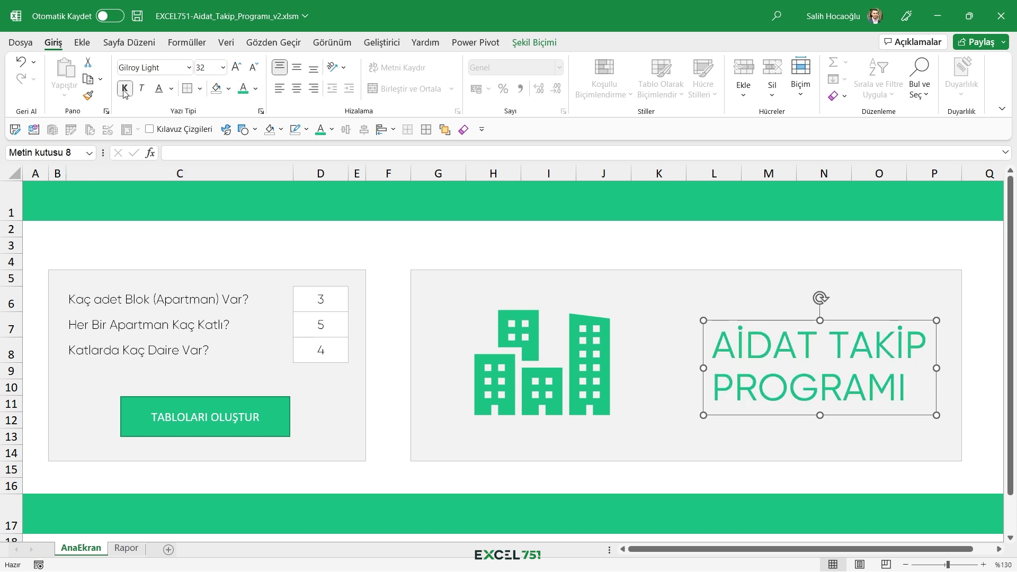
left_click(124, 89)
key("Escape")
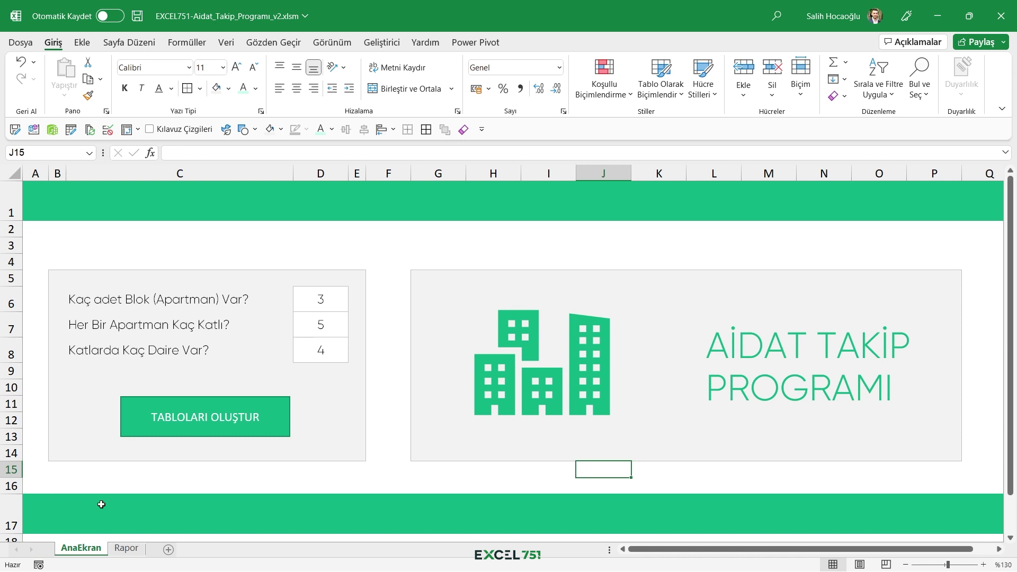
- Make the top green band row slightly taller
left_click(209, 432)
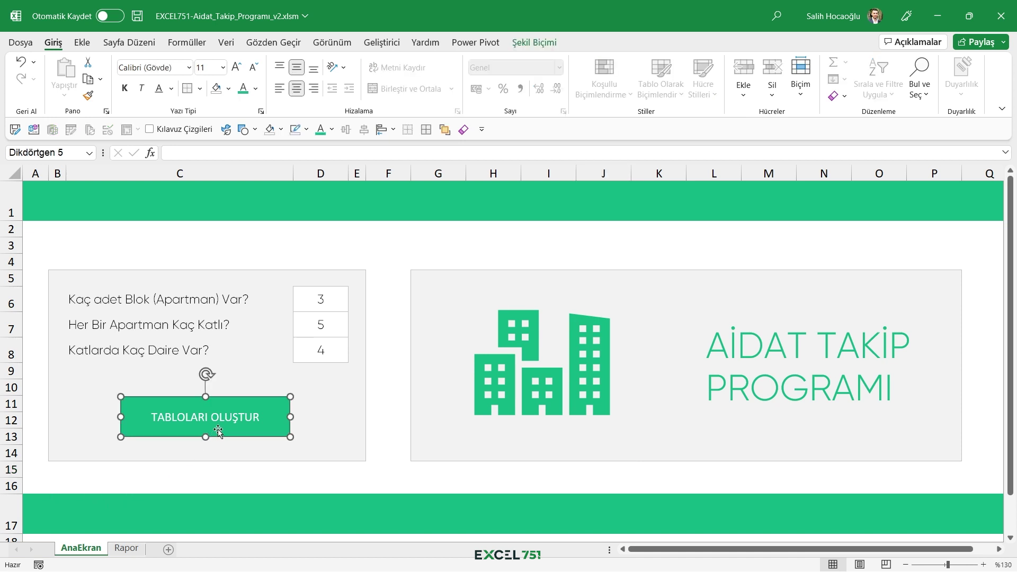
left_click(61, 529)
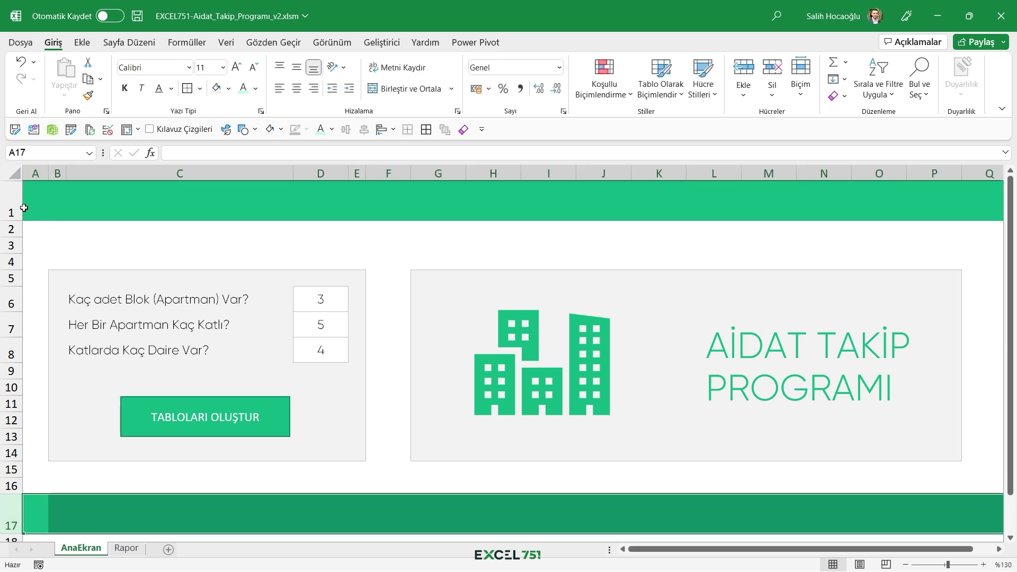
left_click(24, 208)
left_click_drag(18, 220, 18, 223)
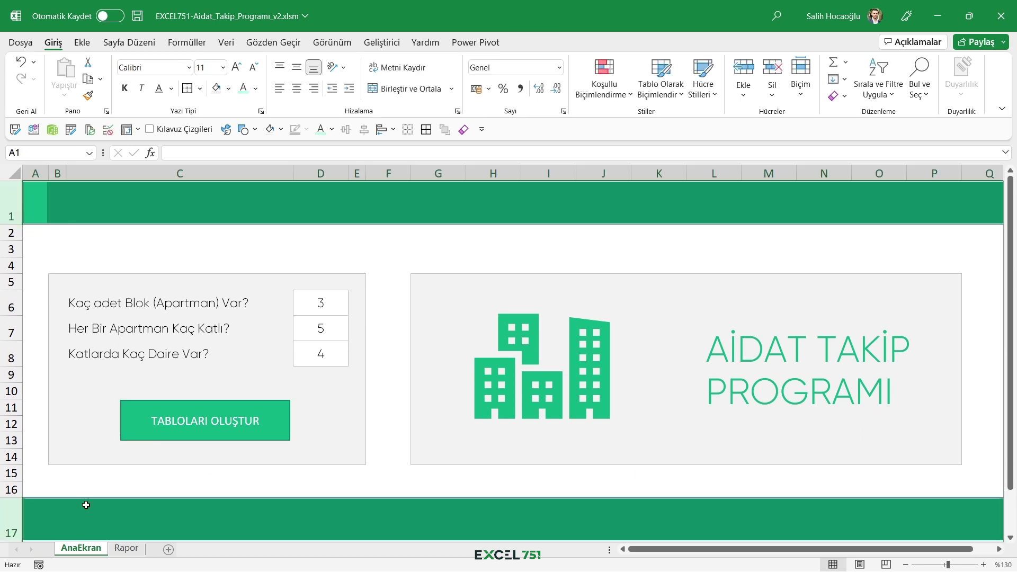
left_click(85, 505)
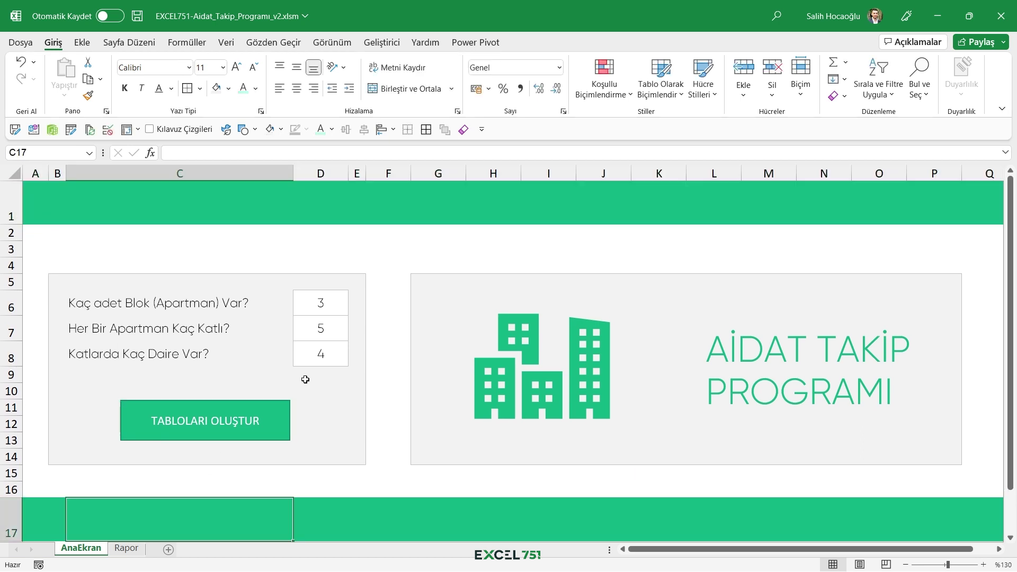
- Delete empty row 2 and make both the top and bottom green band rows taller
right_click(16, 237)
left_click(51, 385)
left_click(12, 201)
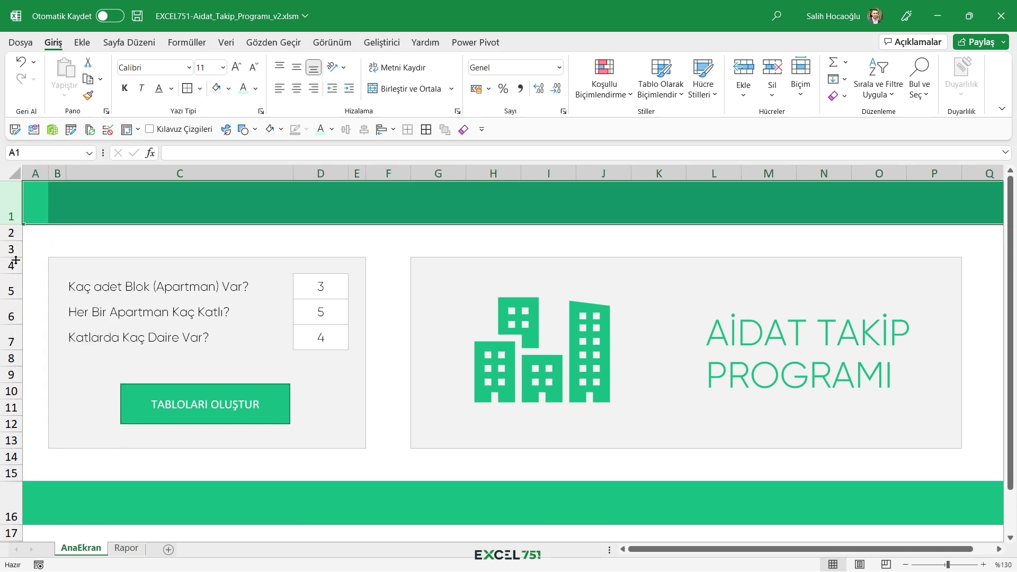
left_click(11, 504, "ctrl")
left_click_drag(18, 225, 14, 253)
left_click(333, 500)
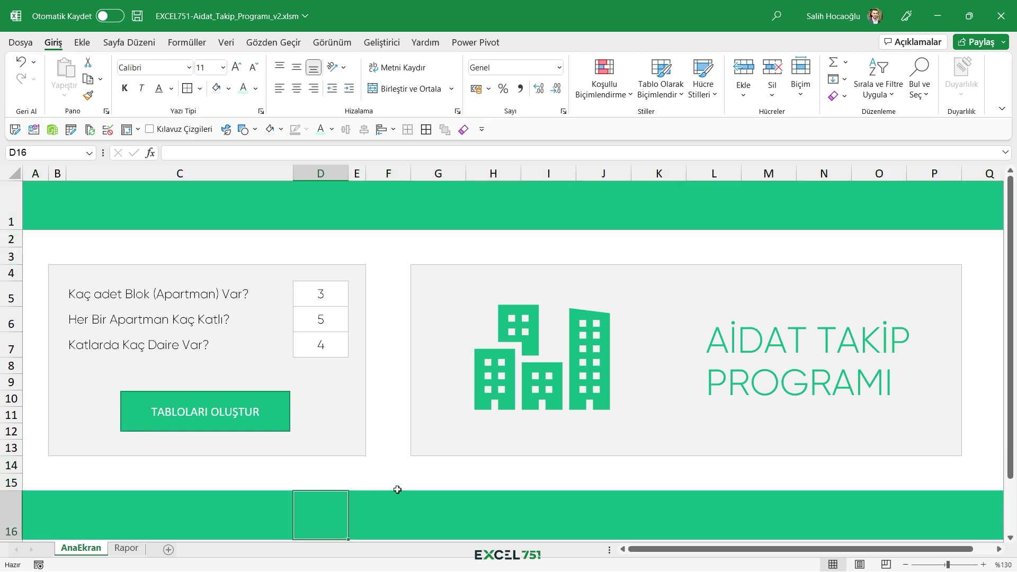
left_click(472, 506)
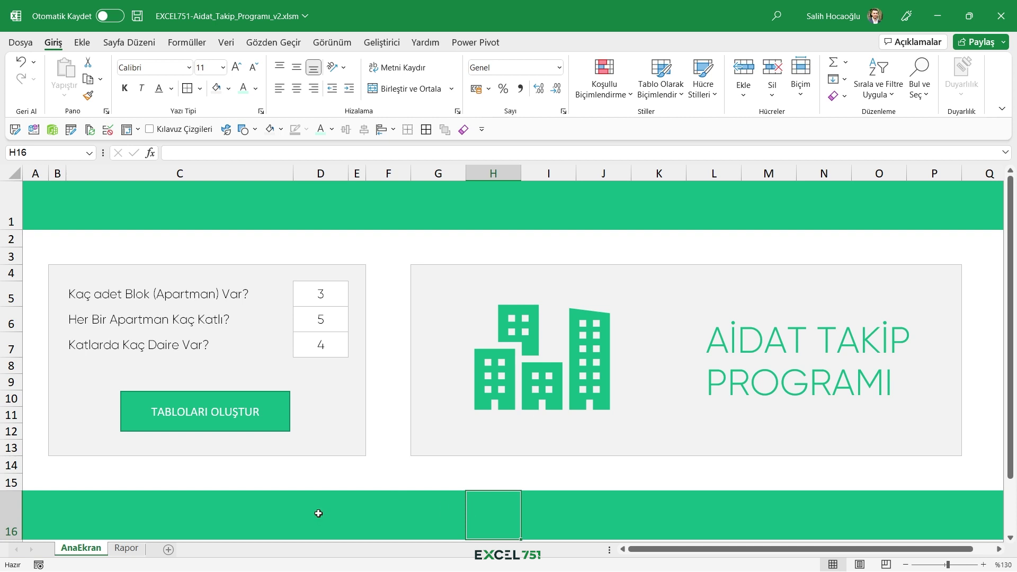
left_click_drag(328, 293, 336, 338)
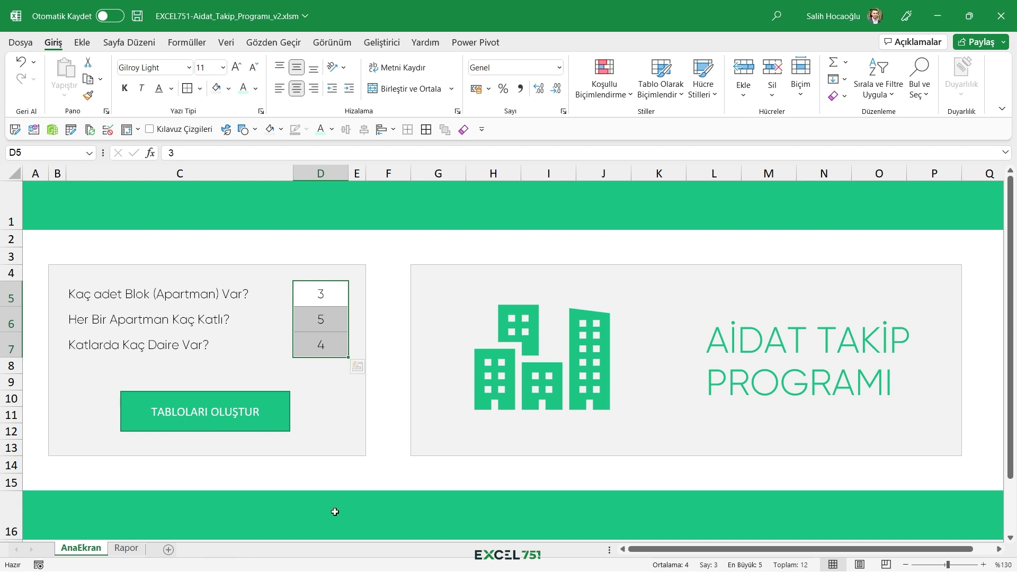
- In Name Manager, replace rng_building_num's broken reference with cell D5
left_click(338, 326)
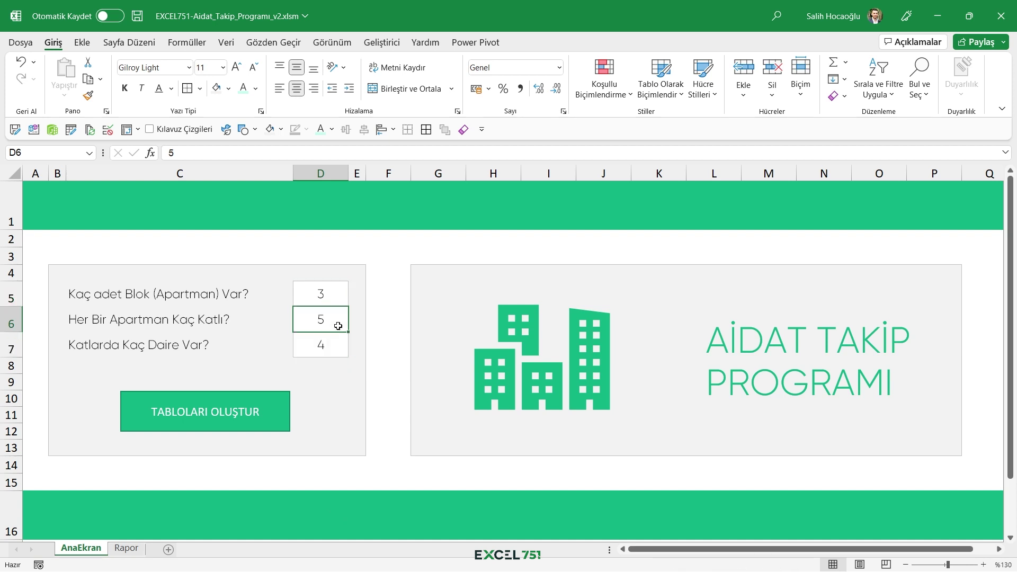
left_click(322, 289)
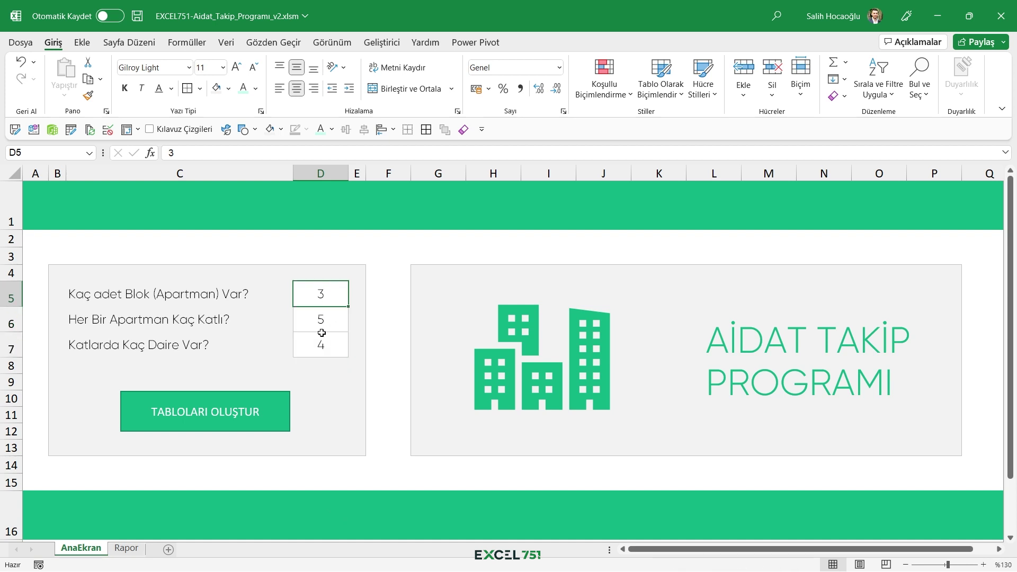
scroll(221, 59, "down", 3)
left_click(415, 252)
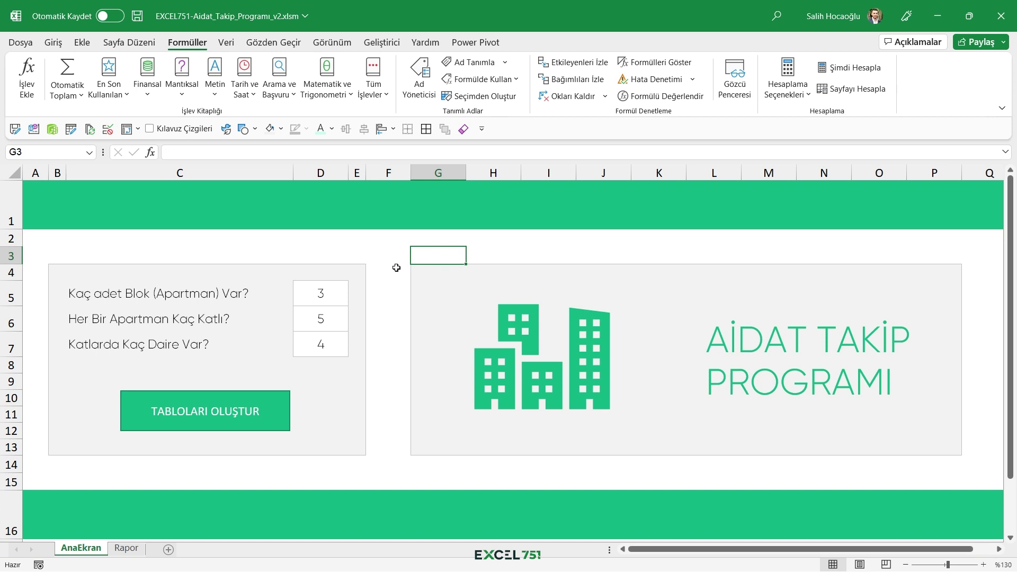
left_click_drag(335, 304, 331, 348)
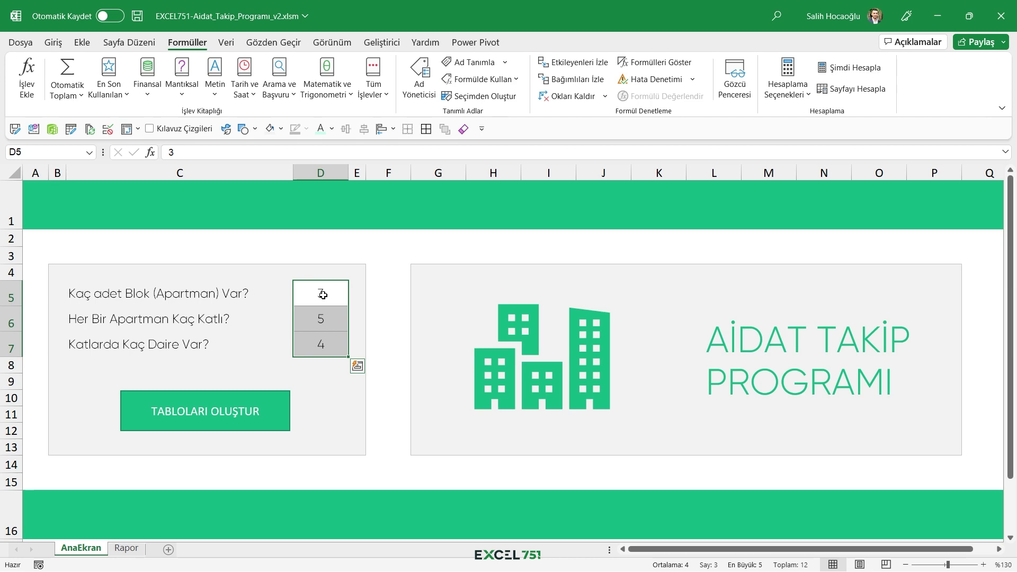
left_click(381, 239)
left_click(416, 90)
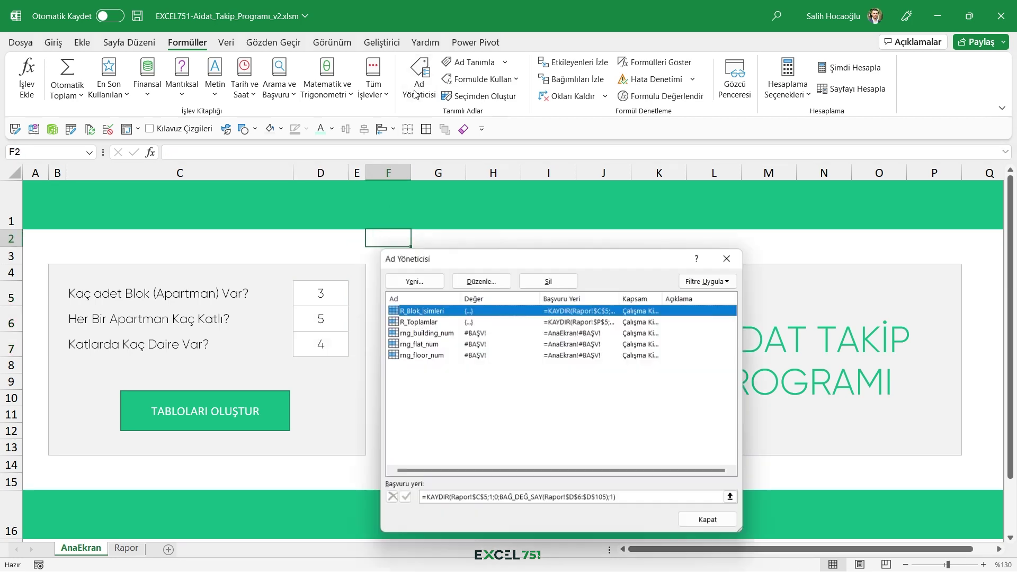
double_click(448, 334)
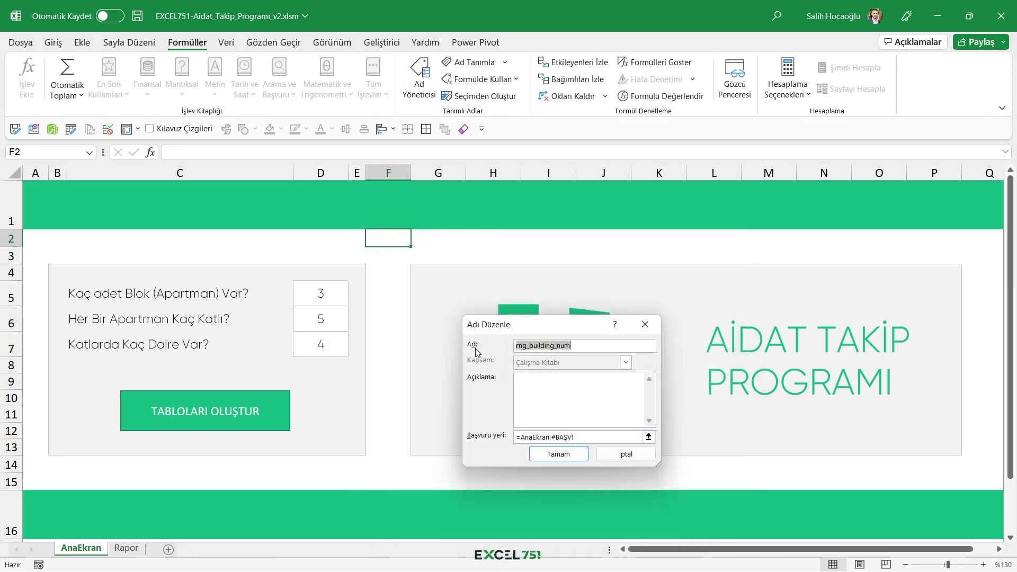
double_click(535, 364)
left_click_drag(535, 365, 495, 365)
key("BackSpace")
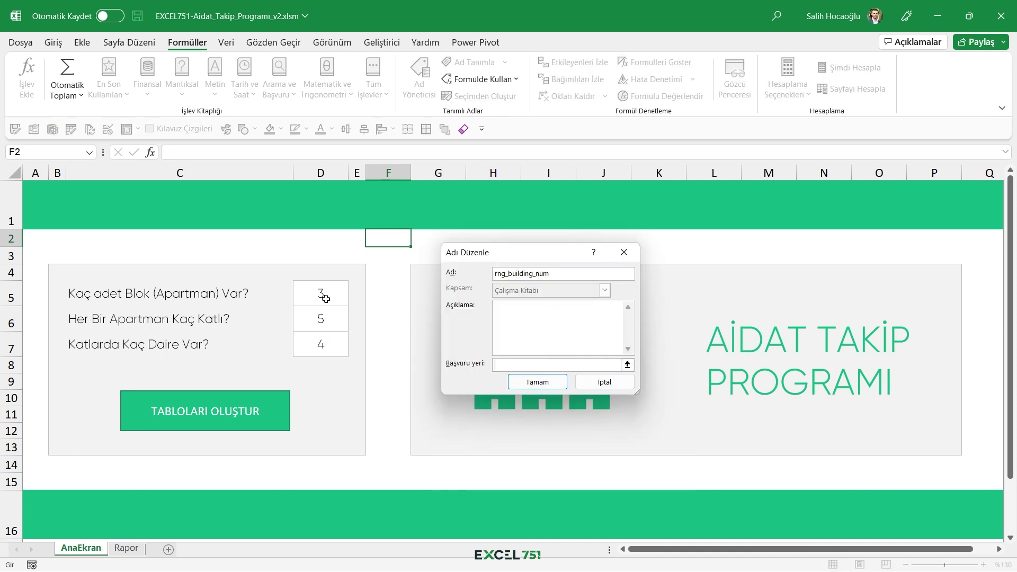
left_click(325, 296)
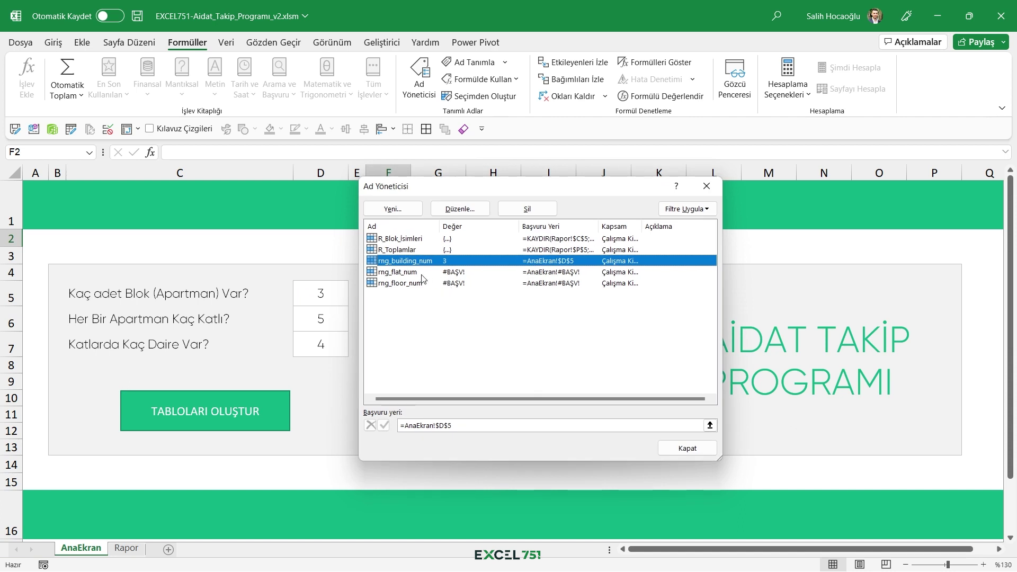
- Point rng_flat_num at D7 and rng_floor_num at D6, then close Name Manager
double_click(427, 273)
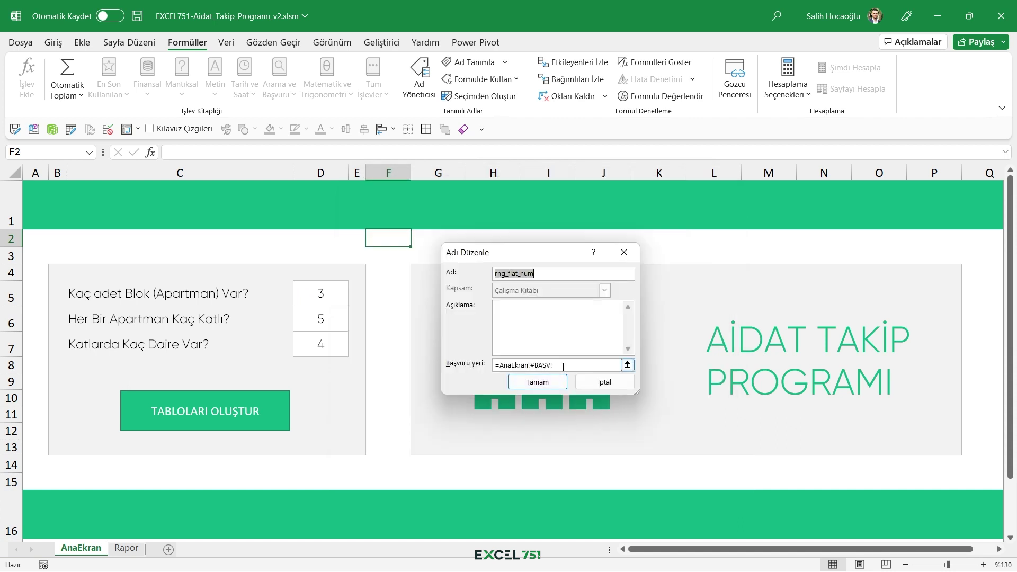
left_click(323, 346)
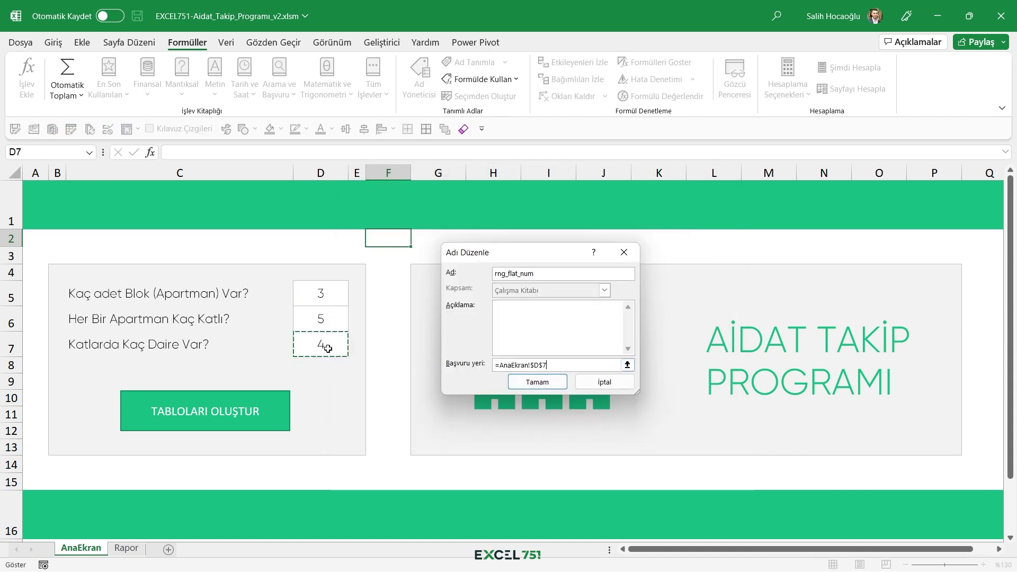
left_click(549, 388)
double_click(426, 290)
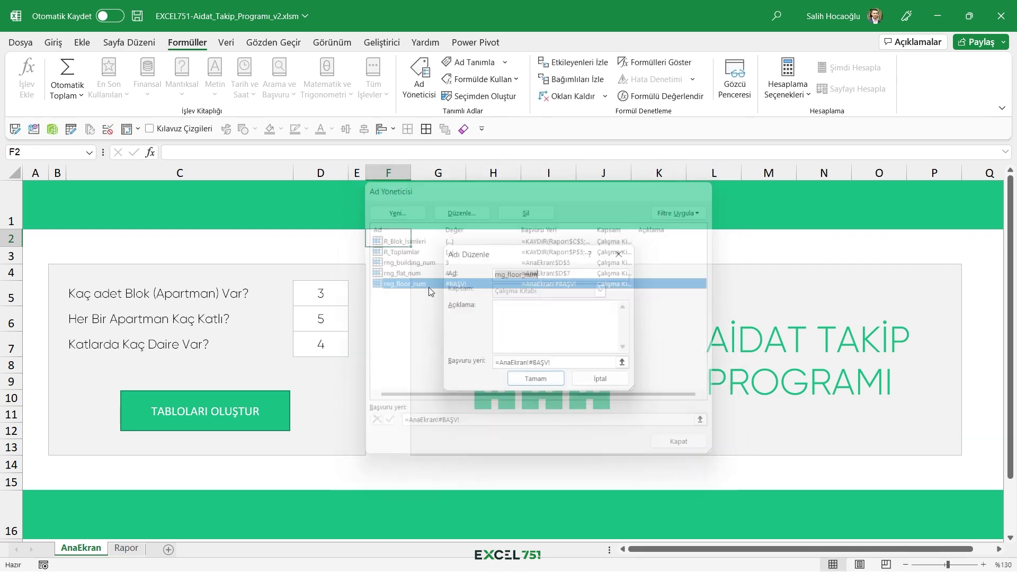
left_click_drag(562, 365, 495, 365)
left_click(321, 319)
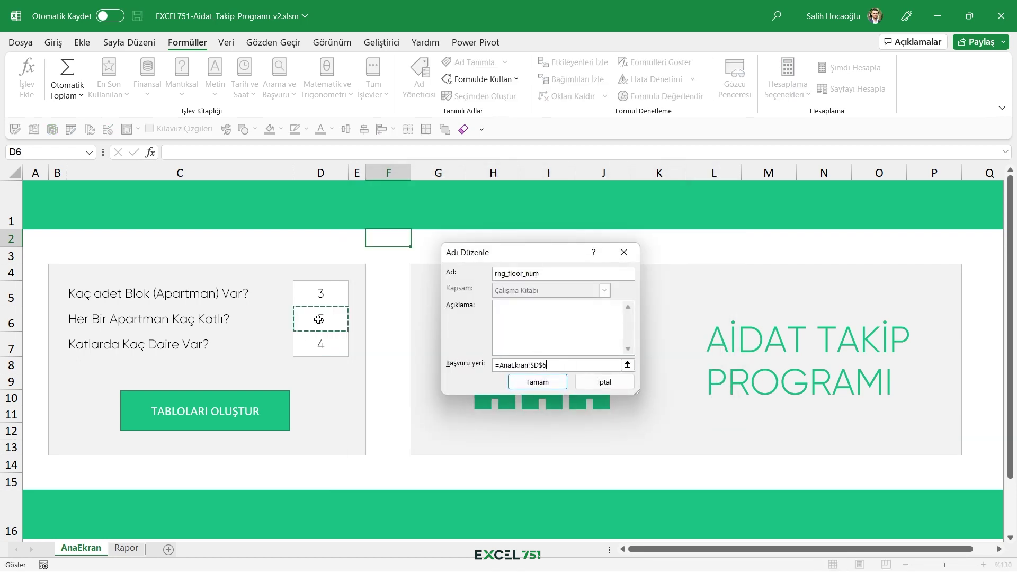
left_click(537, 382)
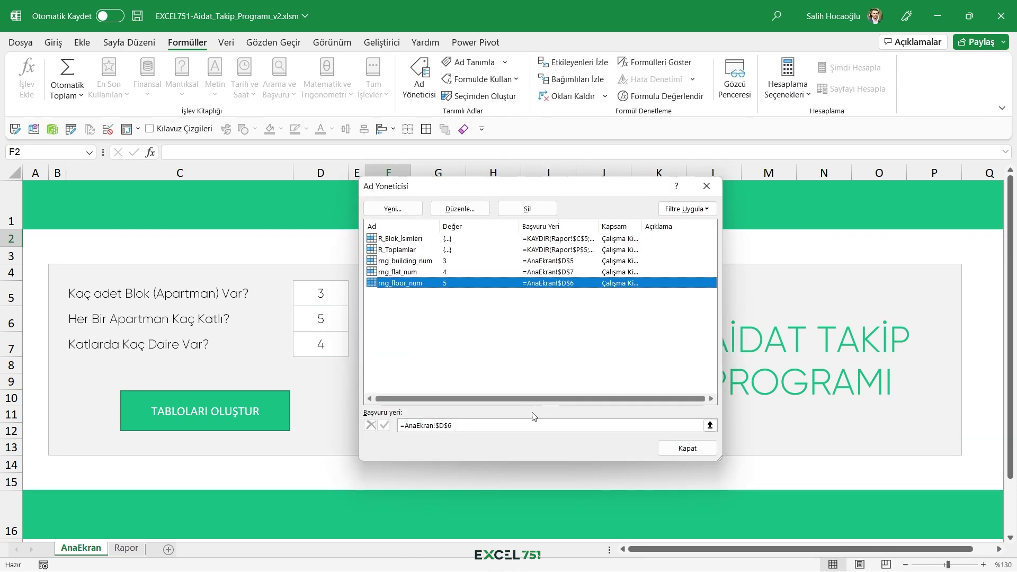
left_click(687, 448)
- Verify the names on cells D5, D6 and D7, then open the VBA editor with Alt+F11
left_click(339, 334)
left_click(336, 317)
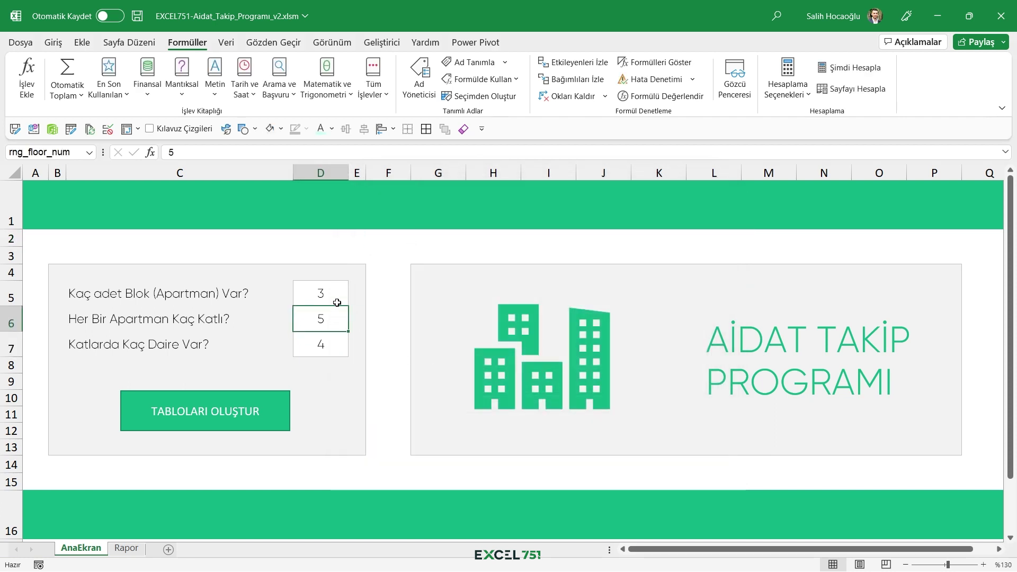
left_click(337, 298)
key("Down")
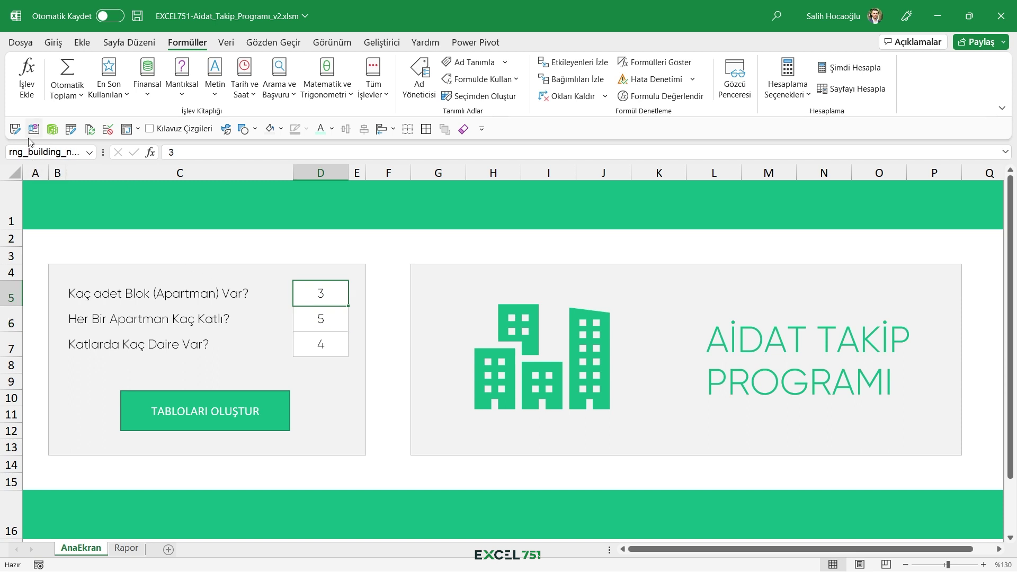
left_click(302, 345)
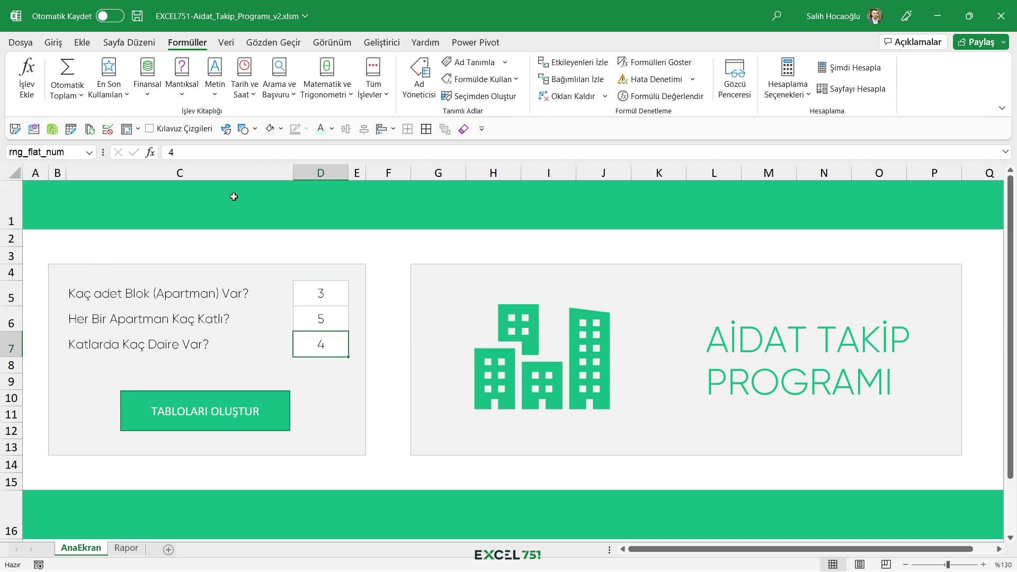
key("Tab")
key("Tab")
key("Tab")
left_click(332, 325)
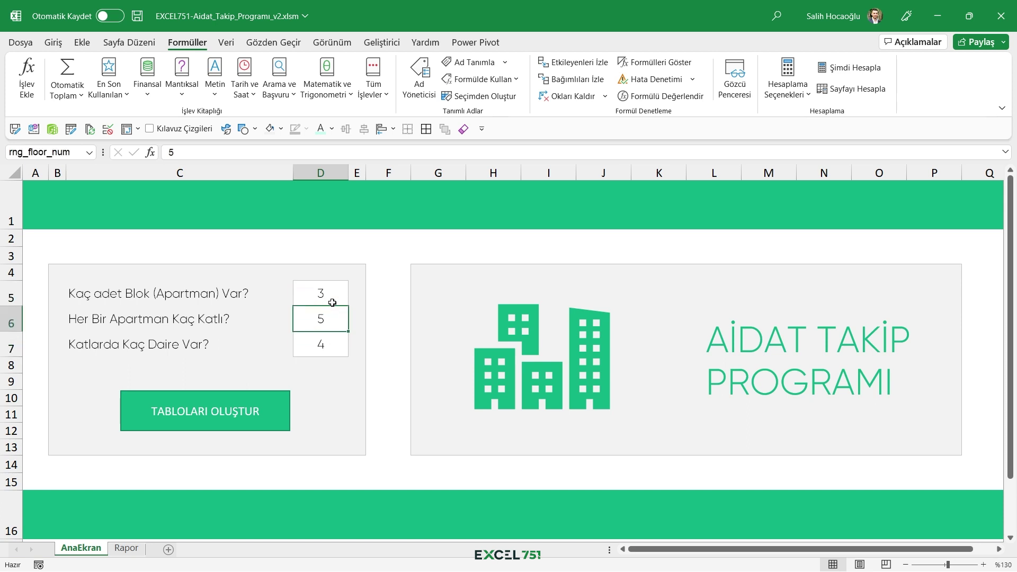
left_click(332, 300)
left_click(381, 340)
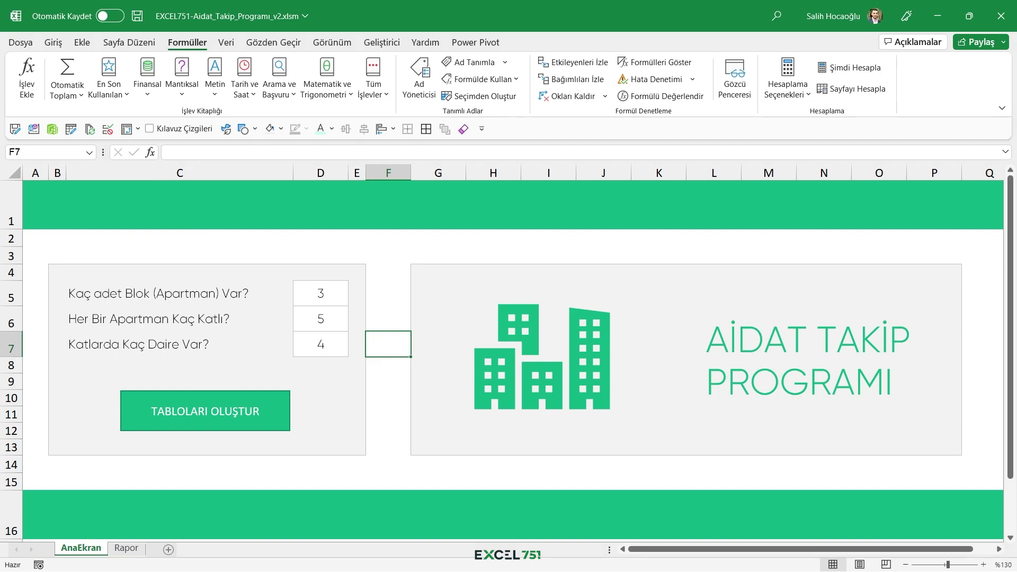
key("alt+F11")
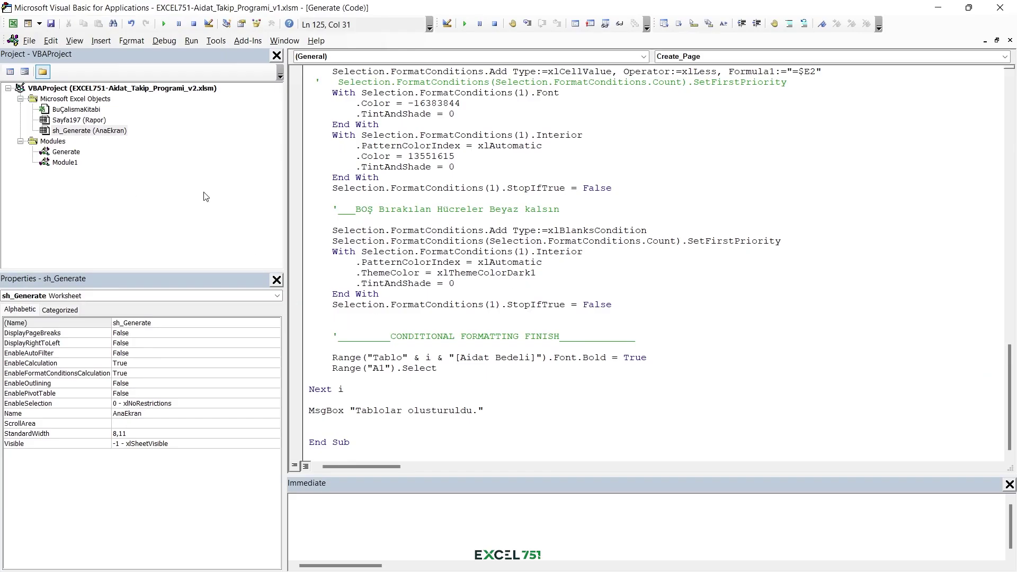
- Scroll through Sub Create_Page in the Generate module, then return to the Excel workbook
mouse_move(1008, 398)
left_mouse_down()
mouse_move(1003, 171)
mouse_move(987, 415)
left_mouse_up()
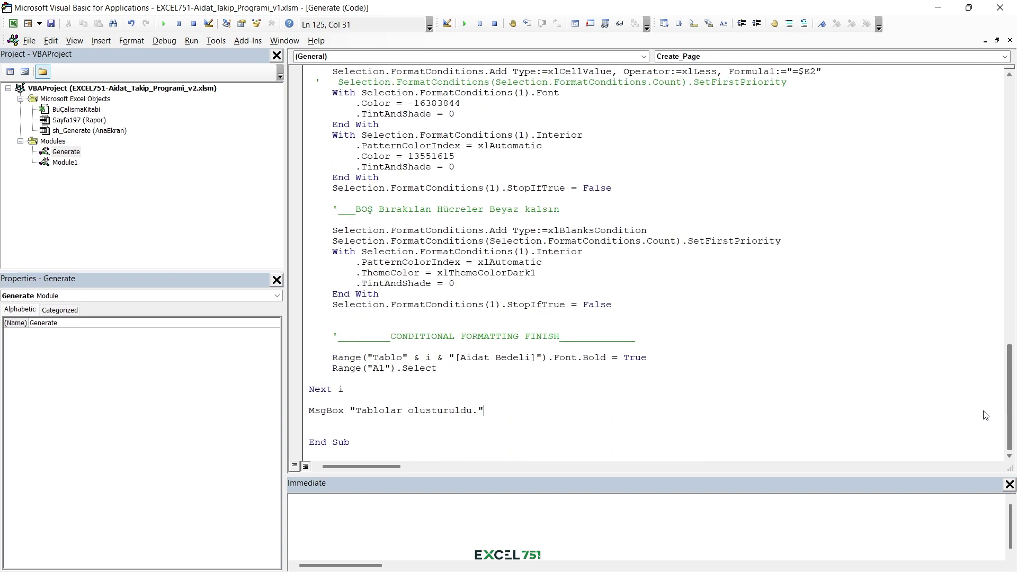
left_click_drag(986, 450, 1006, 180)
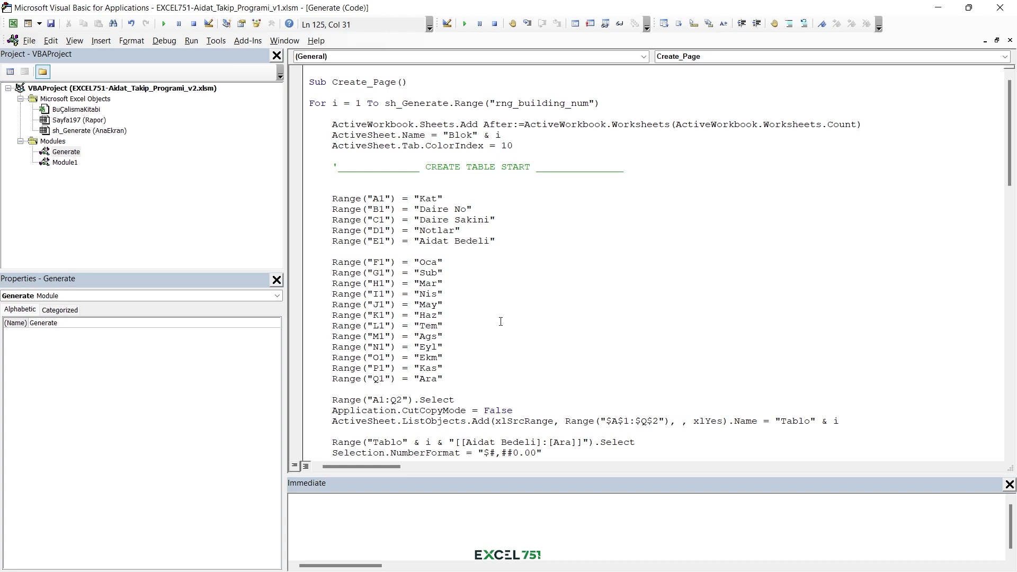
left_click_drag(1009, 159, 1001, 105)
left_click(1000, 8)
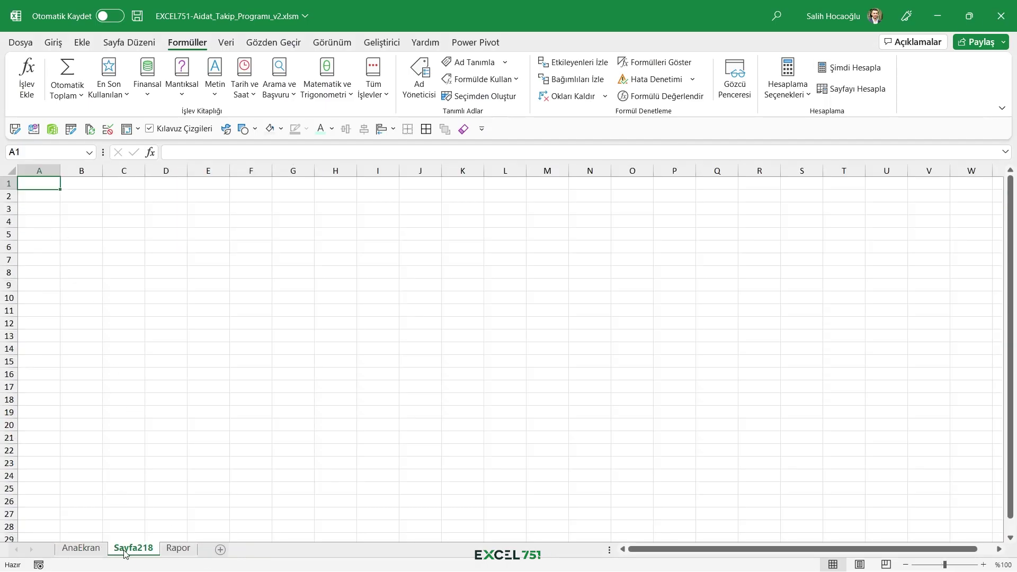
- Move Sayfa218 after the Rapor sheet and start recording a macro with default settings
left_click_drag(126, 550, 195, 551)
scroll(63, 207, "up", 3, "ctrl")
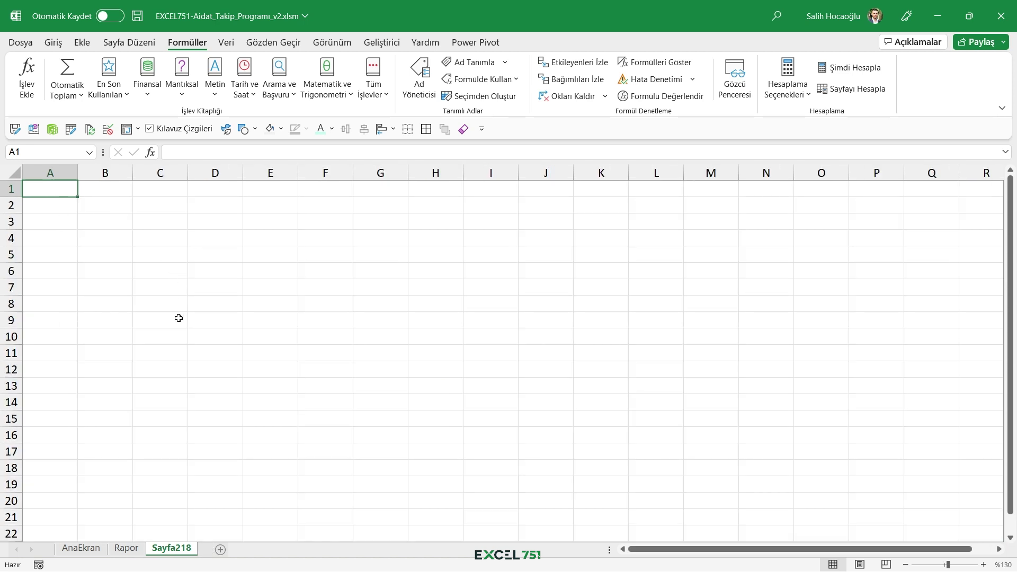
left_click(39, 565)
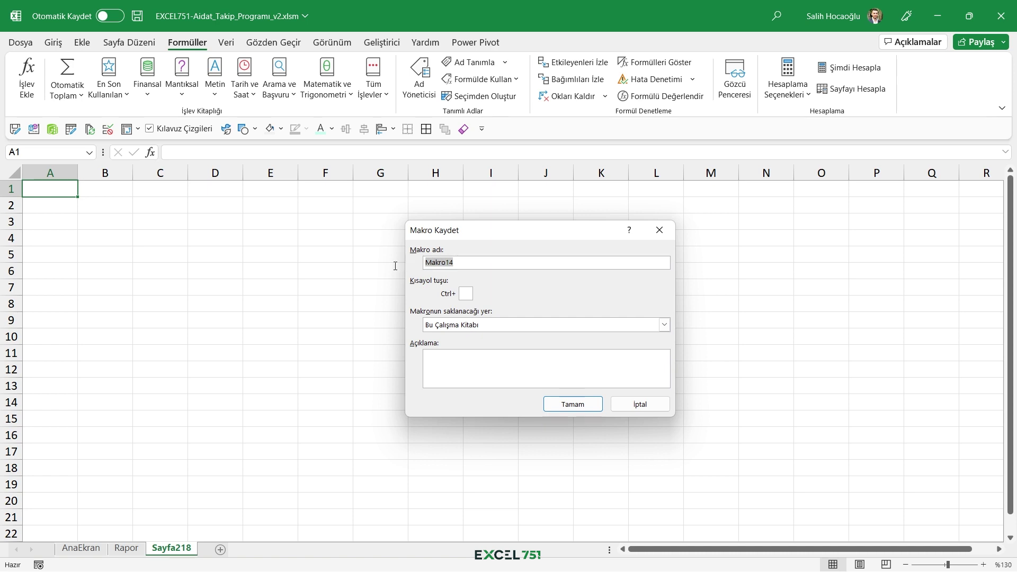
left_click(568, 406)
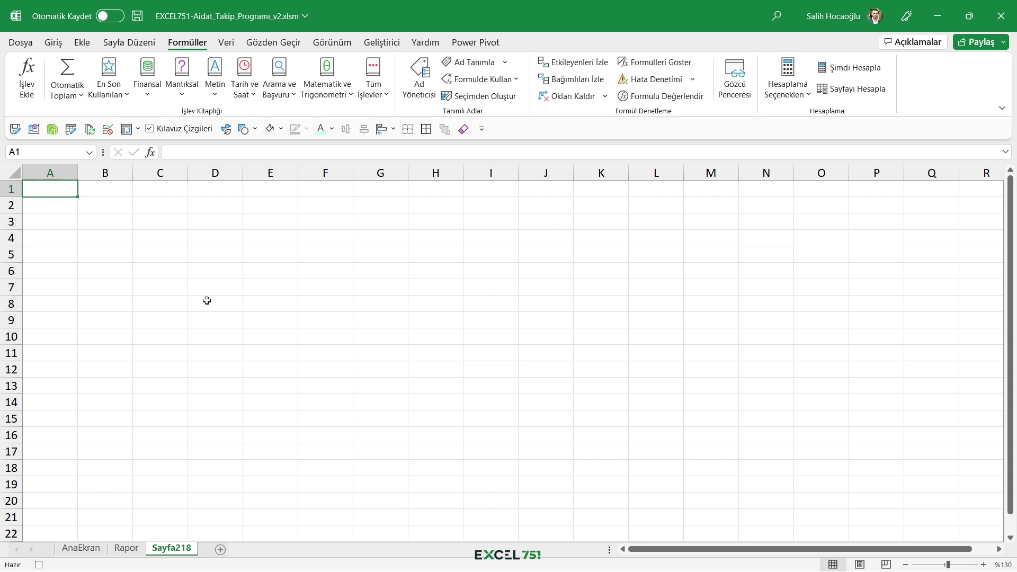
- Type headers Kat, Daire No, Daire Sakini, Notlar, Aidat Bedeli and Oca across row 1
type("Kat")
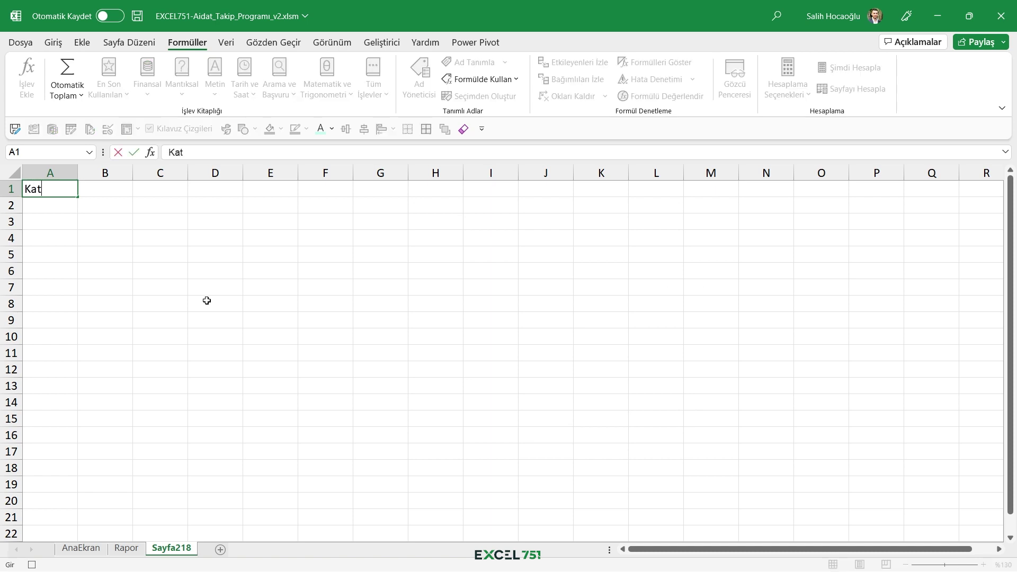
key("Tab")
type("Daire ")
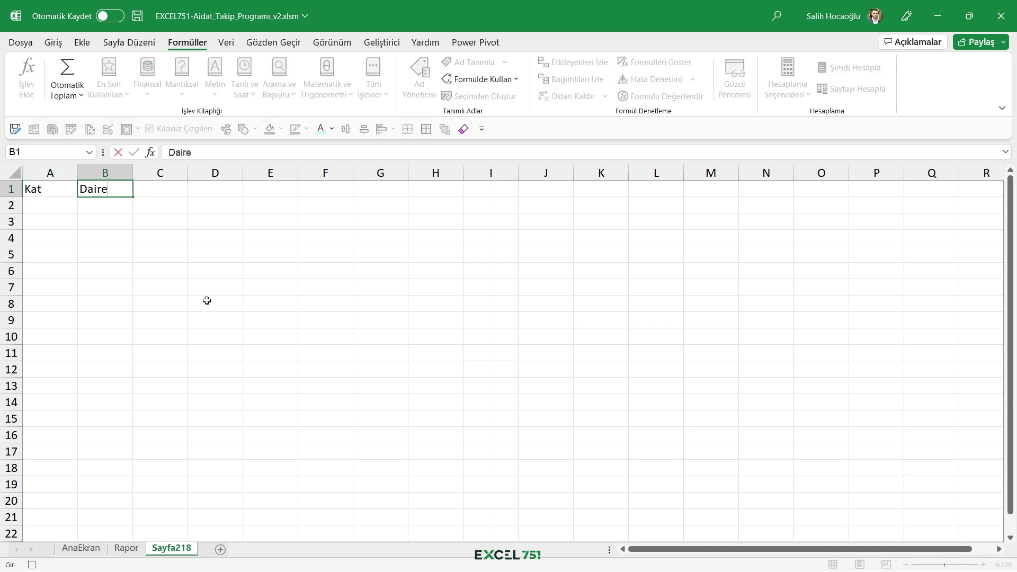
type("No")
key("Tab")
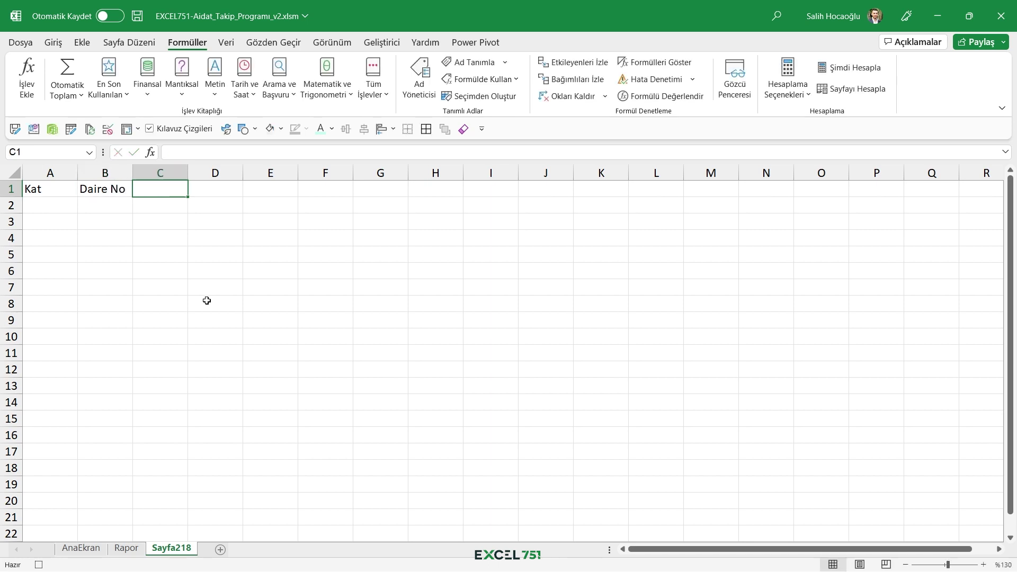
type("Daire Sa")
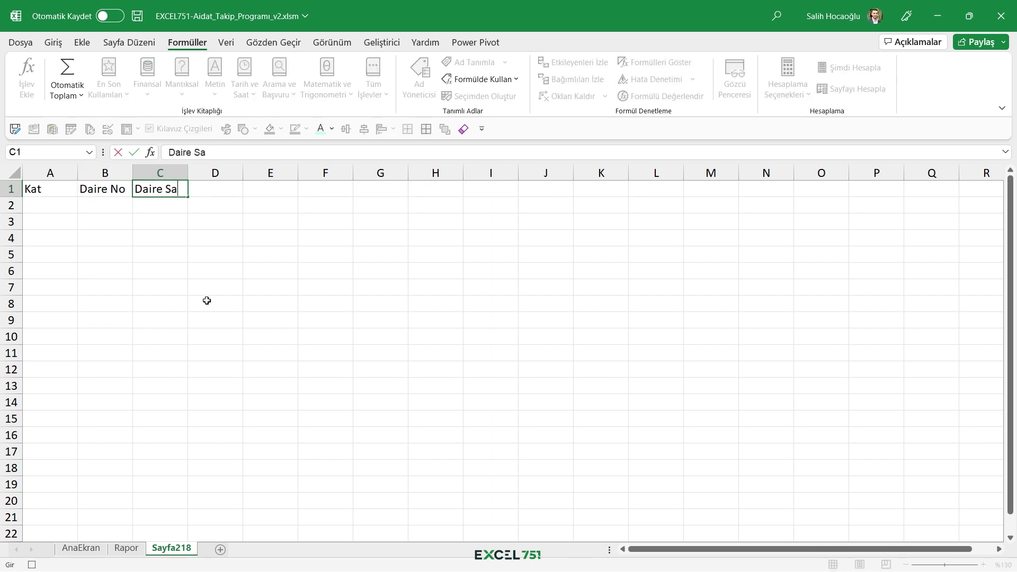
type("kini")
key("Tab")
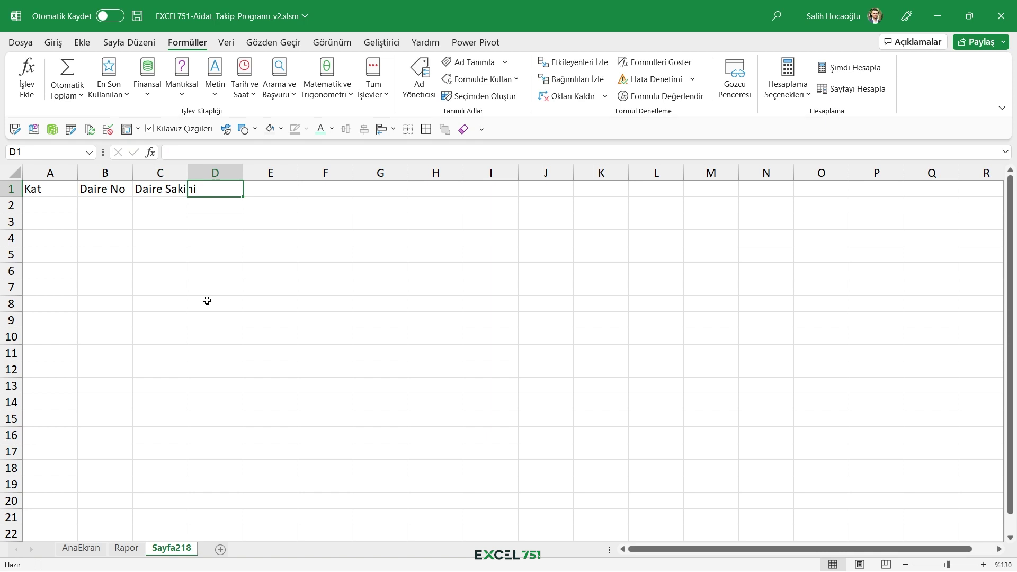
type("Not")
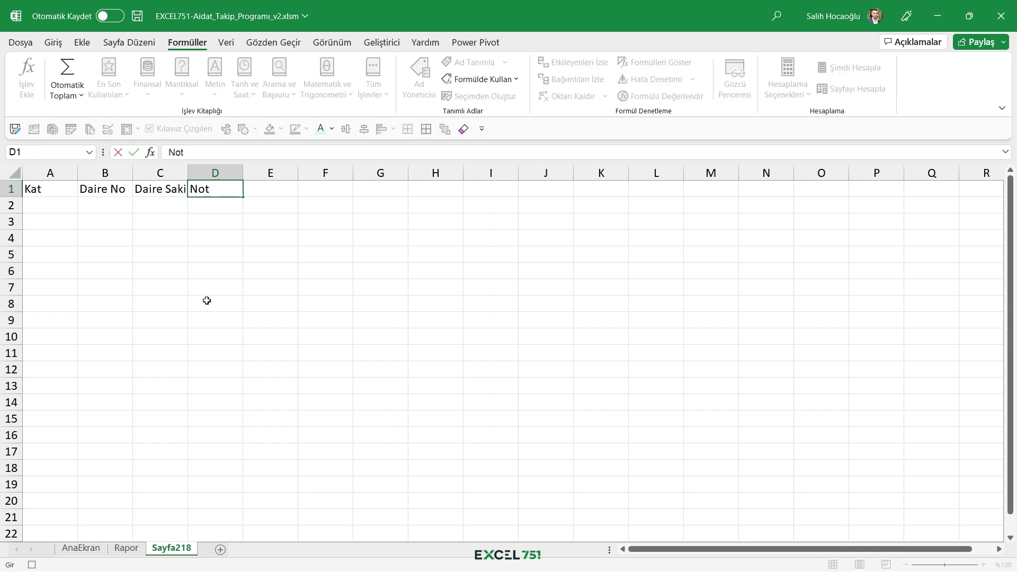
type("lar")
key("Tab")
type("Ai")
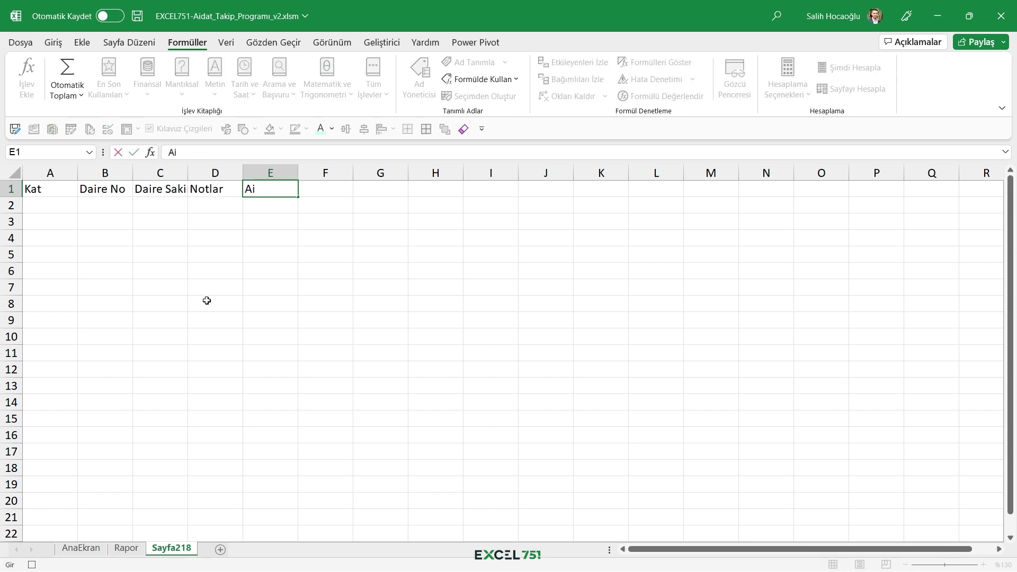
type("dat Bedeli")
key("Tab")
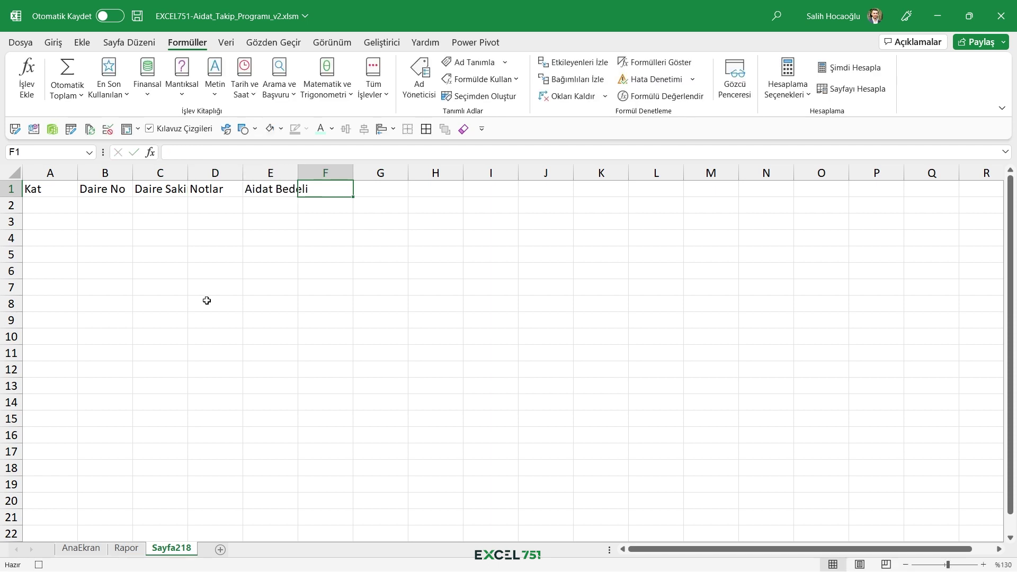
type("Oca")
key("Tab")
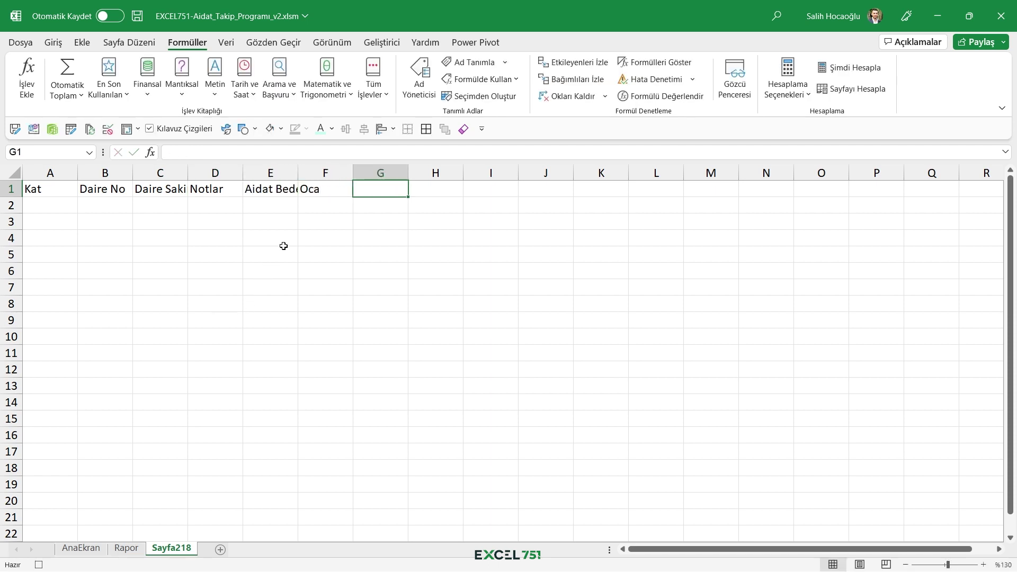
- Fill the month series from Oca to Ara across row 1 and select A1:Q2
left_click(332, 191)
left_click_drag(353, 192, 932, 191)
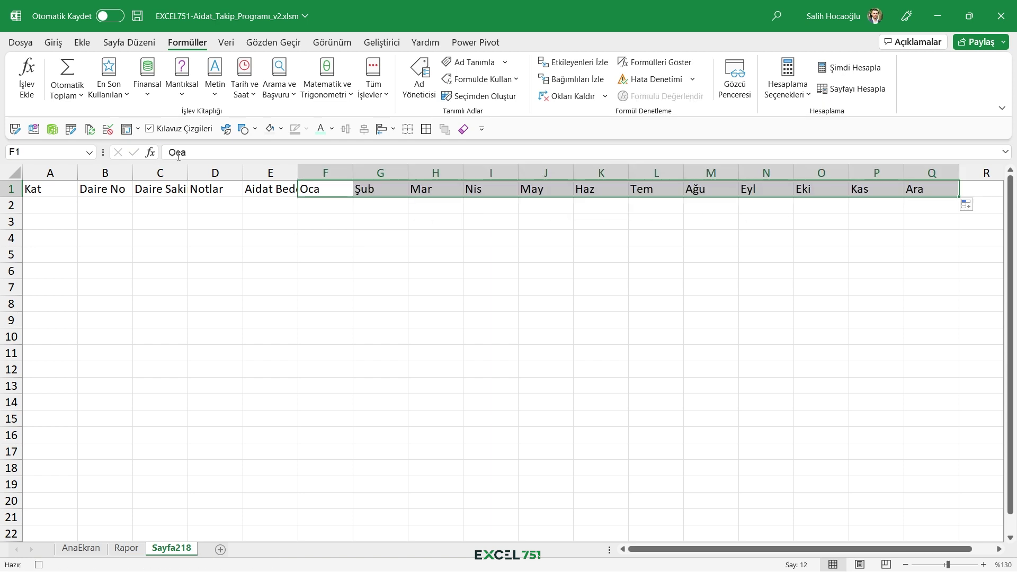
left_click(59, 191)
left_click_drag(58, 191, 934, 206)
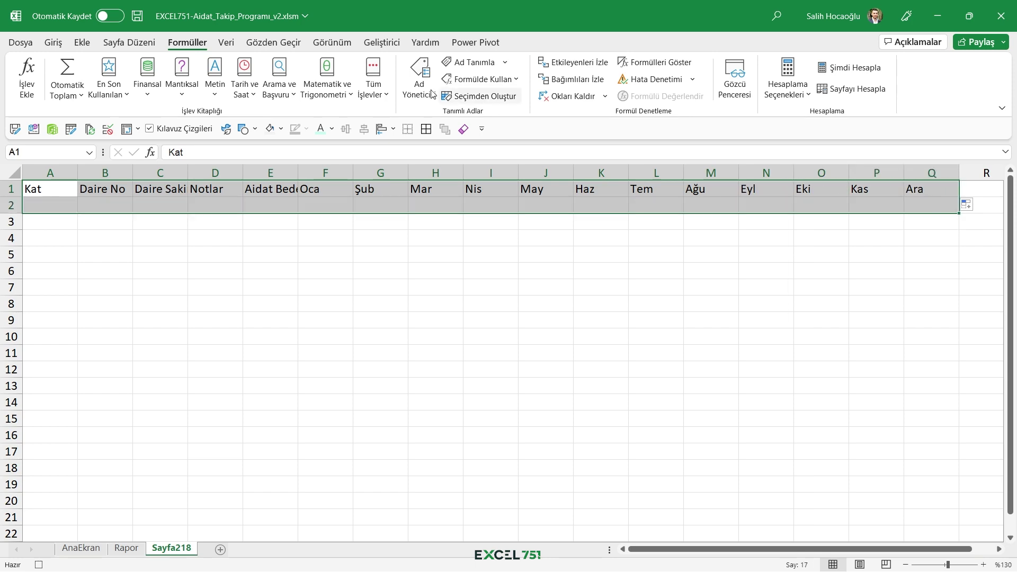
left_click(53, 43)
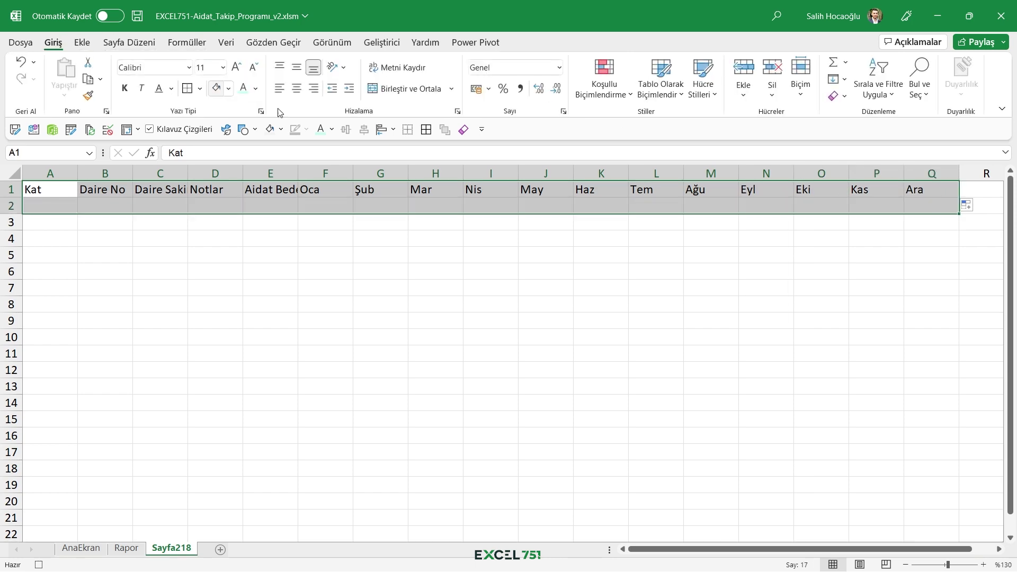
- Format A1:Q2 as a green-styled table with headers and banded columns
left_click(659, 91)
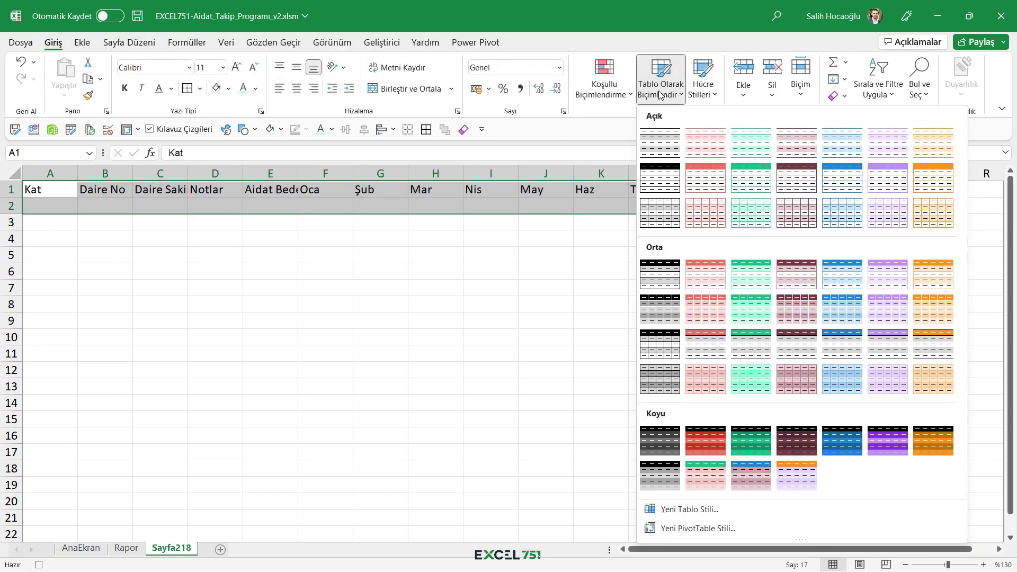
left_click(754, 186)
left_click(489, 357)
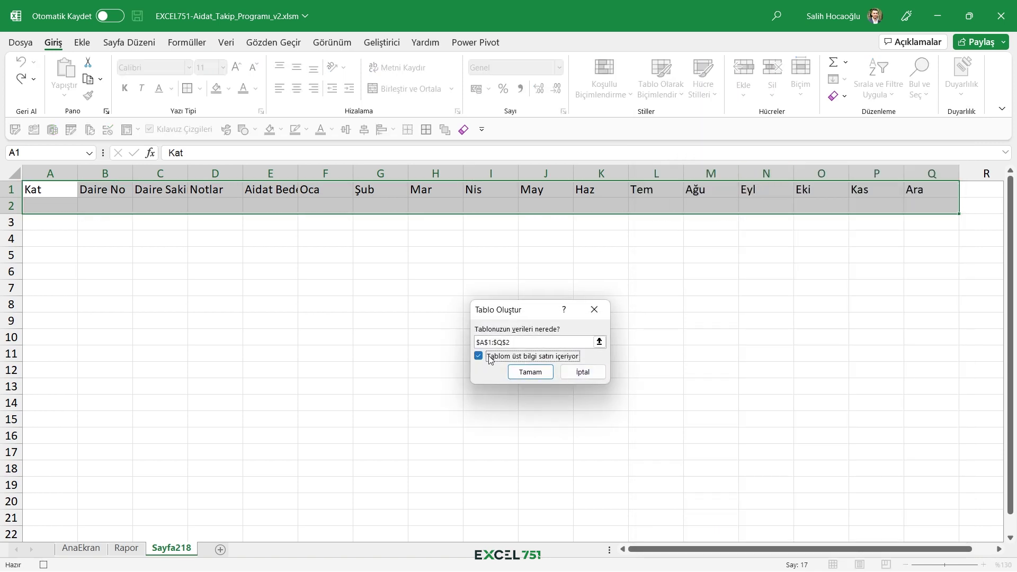
left_click(529, 371)
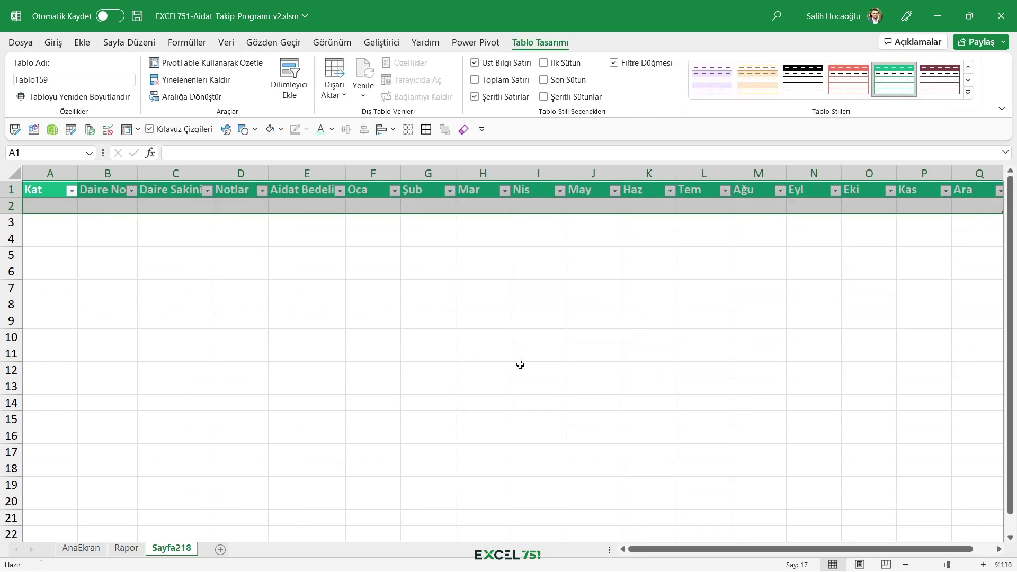
left_click(544, 97)
scroll(320, 274, "down", 2, "ctrl")
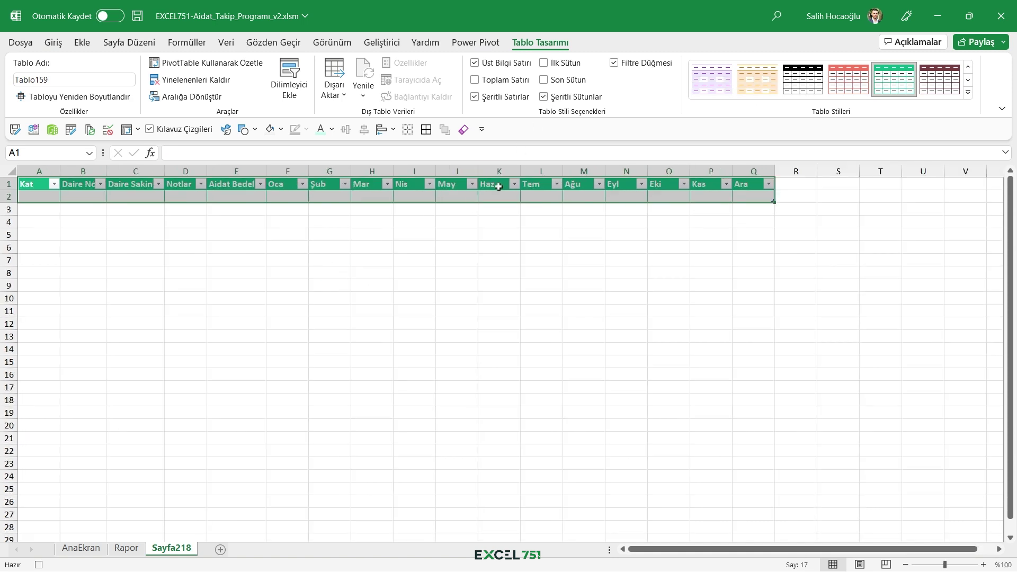
scroll(56, 206, "up", 1, "ctrl")
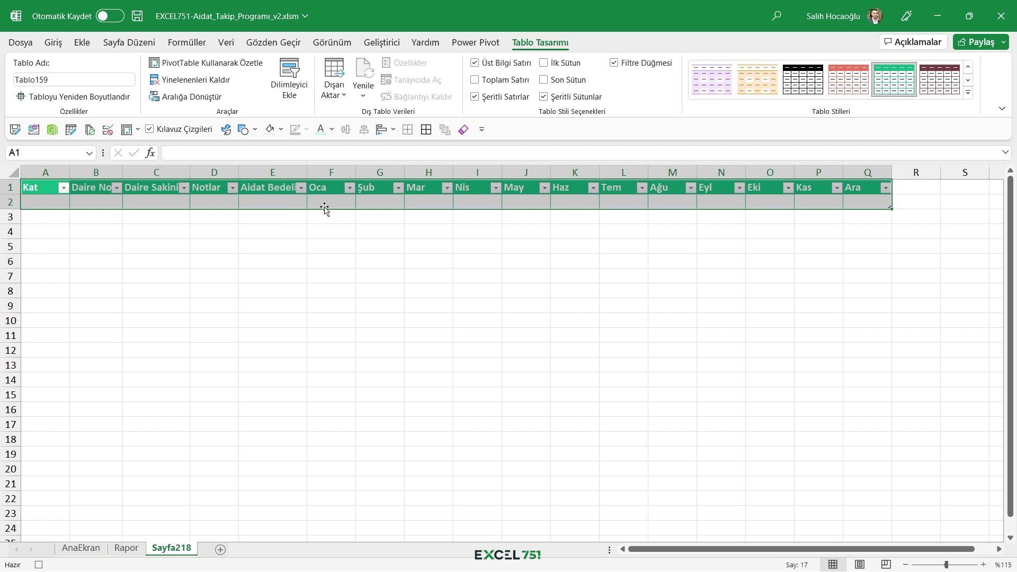
- Give the Aidat Bedeli through Ara data cells Para Birimi format and hide gridlines
left_click_drag(274, 181, 867, 180)
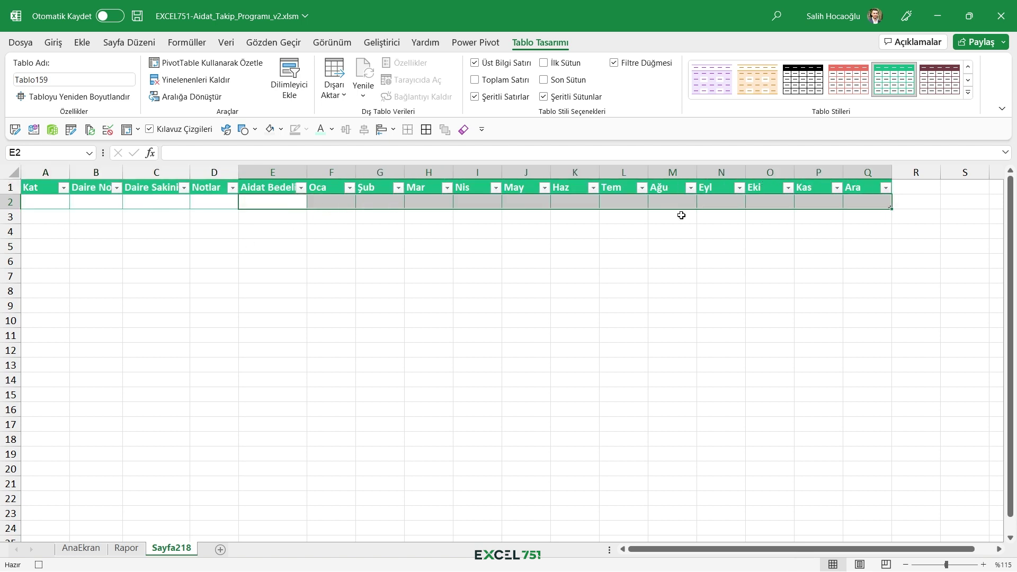
left_click(53, 42)
left_click(559, 67)
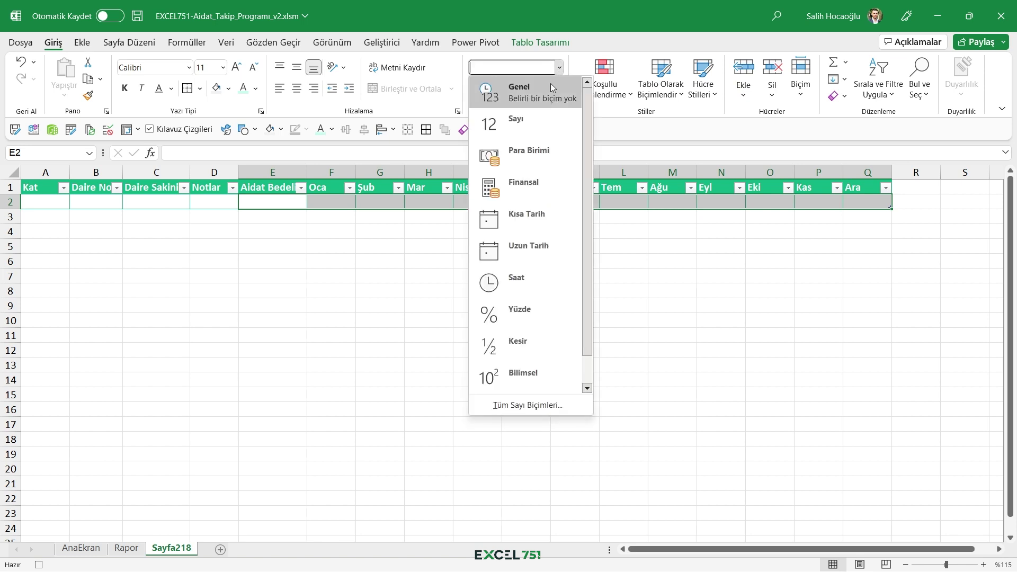
left_click(526, 159)
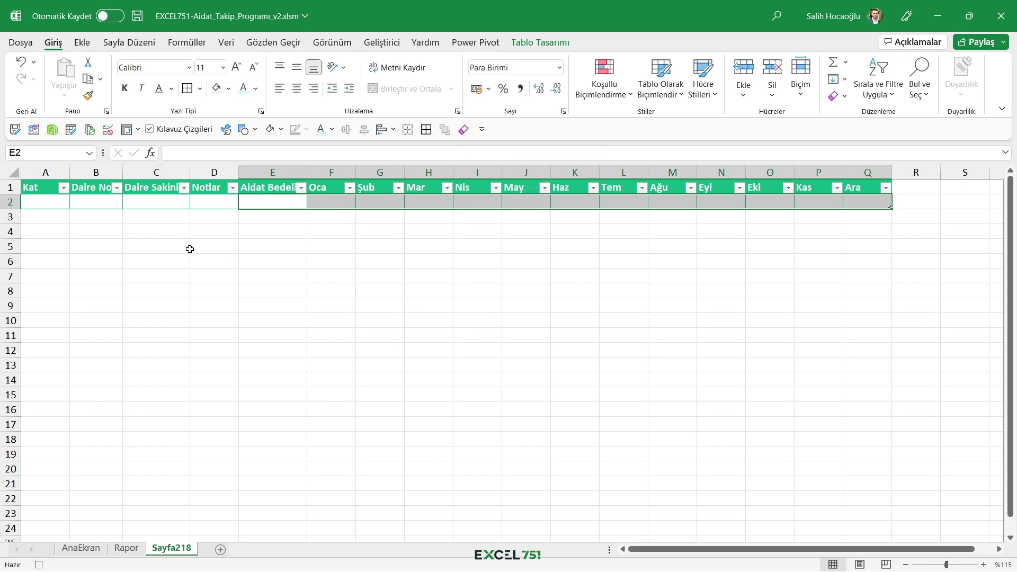
left_click(46, 203)
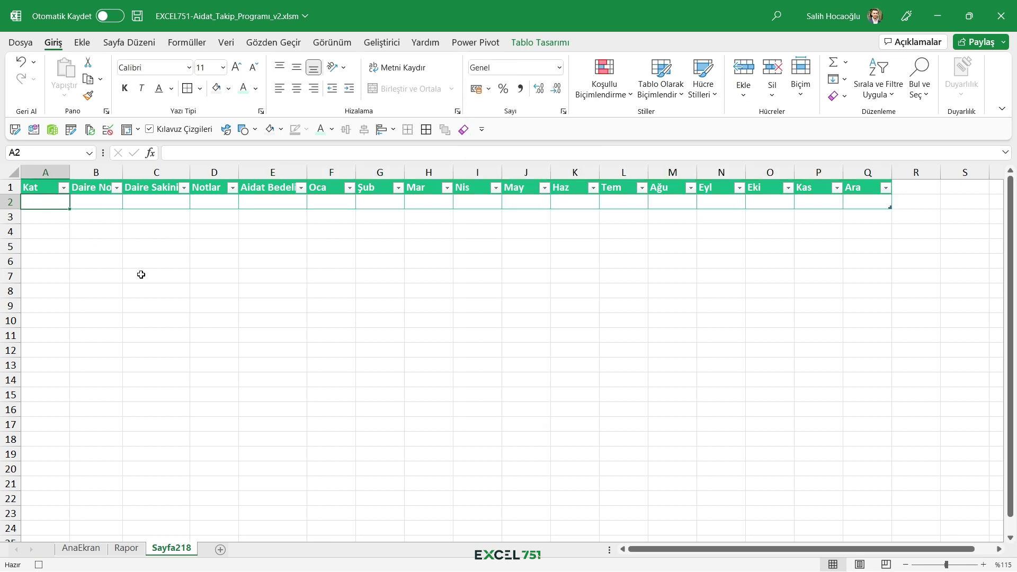
left_click(149, 129)
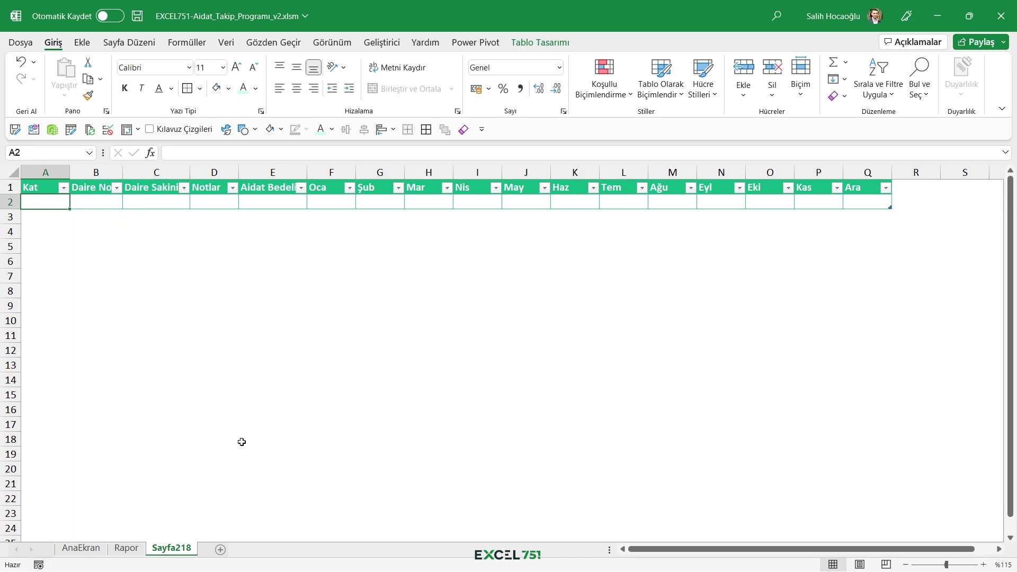
- Delete the older macro code above Makro14 in Module1
key("alt+F11")
double_click(72, 176)
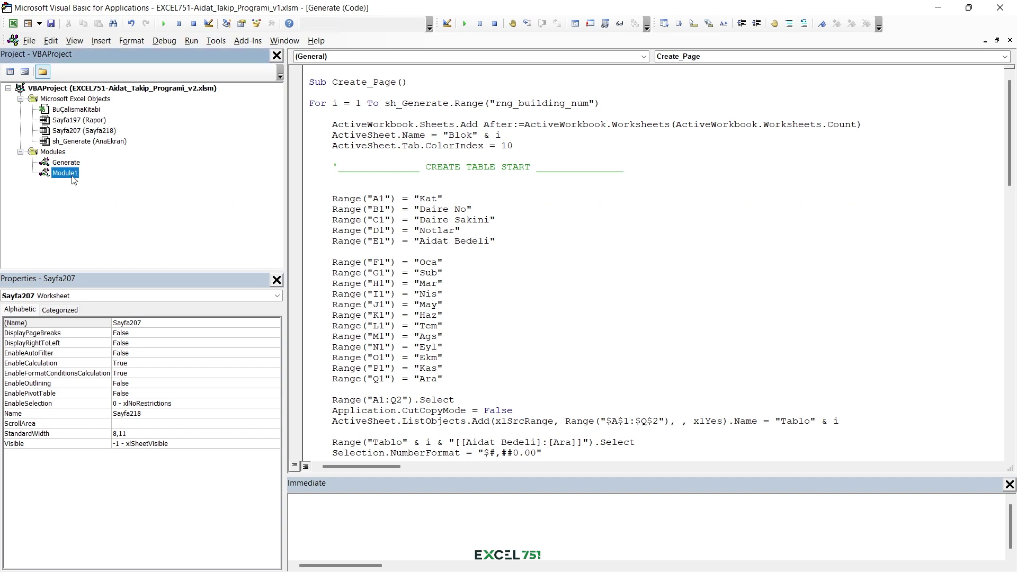
left_click(366, 74)
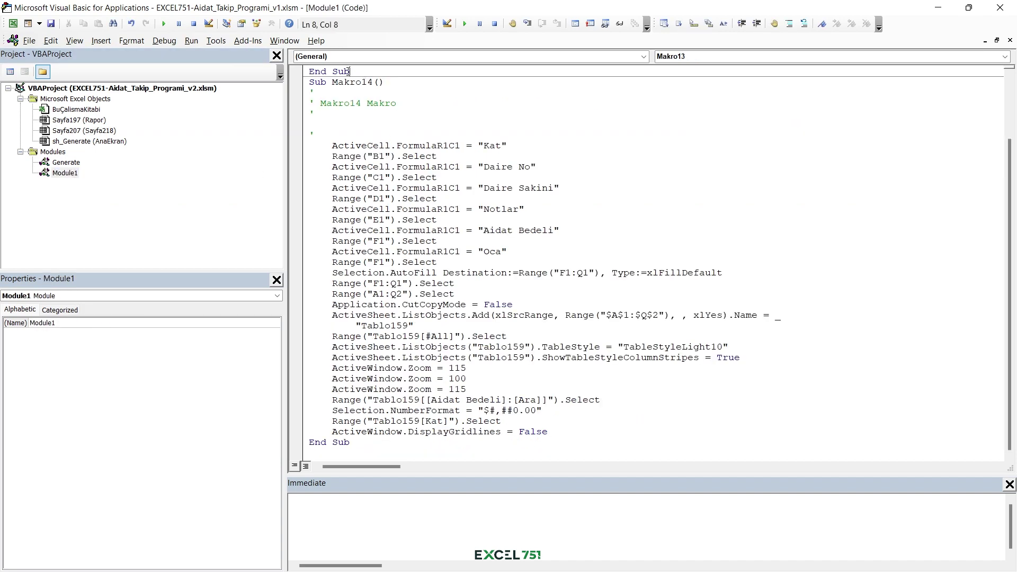
key("ctrl+shift+Home")
key("Delete")
key("Delete")
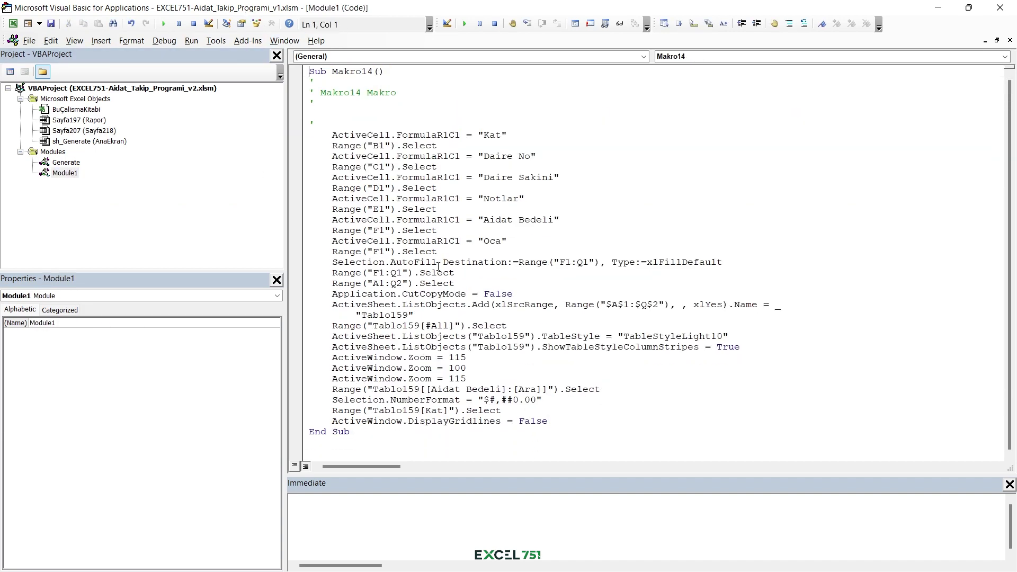
- Make the B1, C1 and D1 headers direct Range assignments: Daire No, Daire Sakini, Notlar
mouse_move(332, 136)
left_mouse_down()
mouse_move(632, 423)
mouse_move(332, 145)
left_mouse_up()
left_click(414, 241)
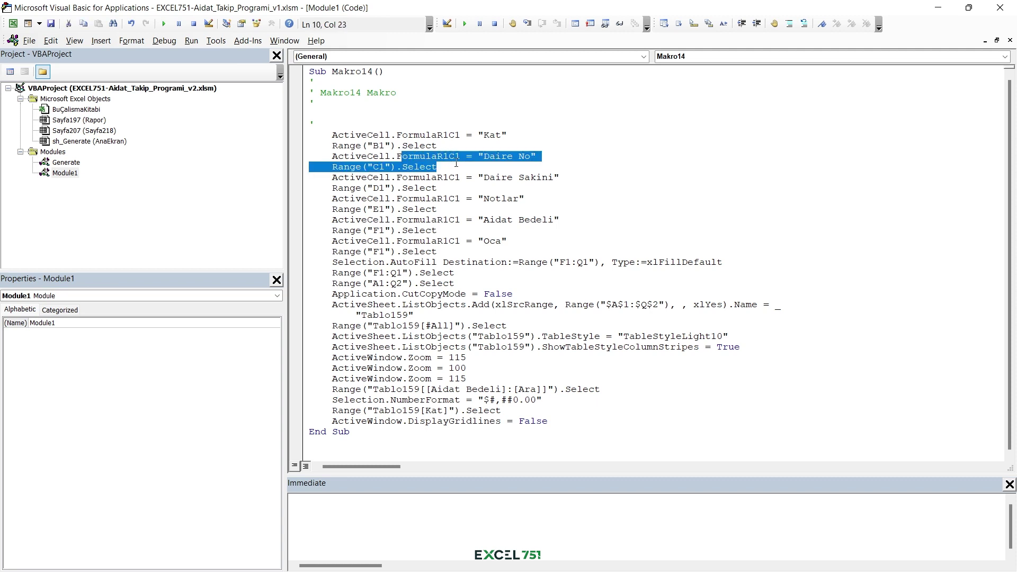
left_click_drag(401, 156, 535, 154)
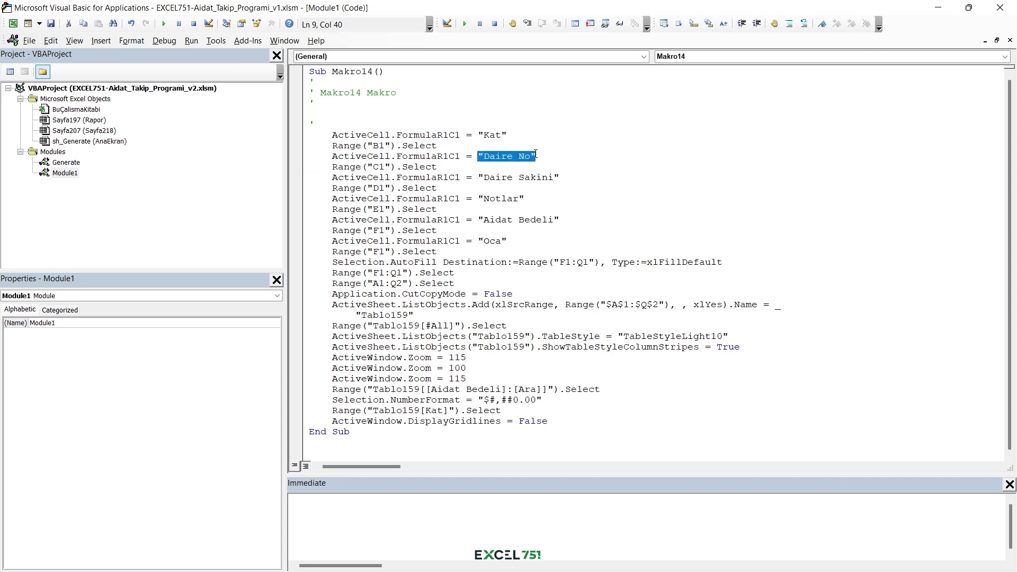
left_click(455, 165)
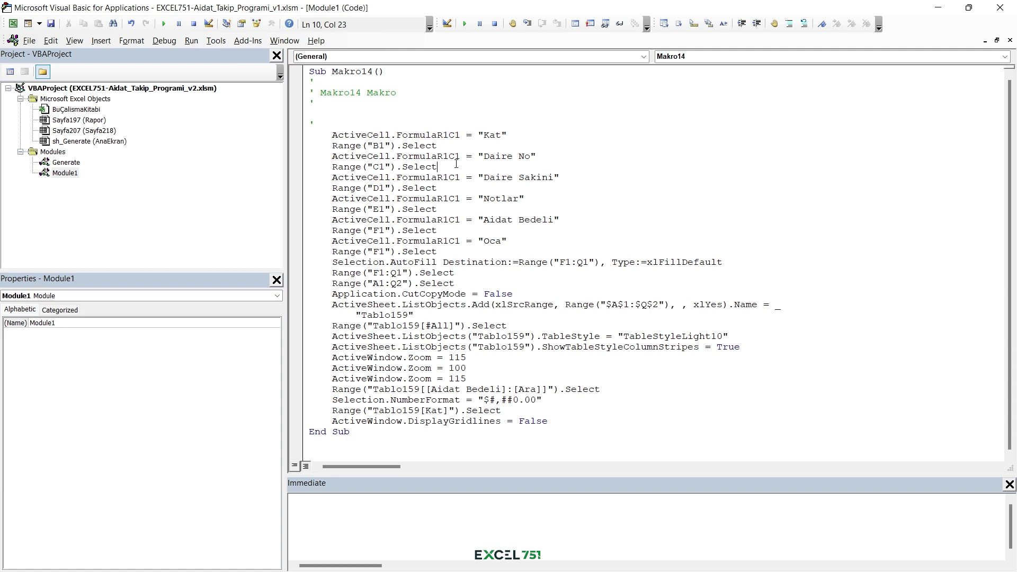
left_click_drag(461, 156, 403, 145)
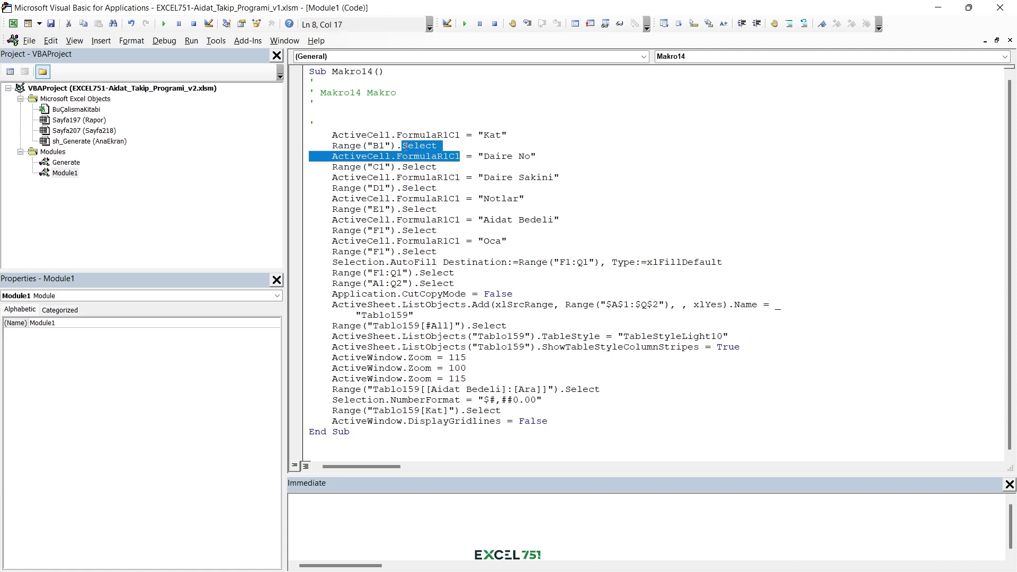
key("BackSpace")
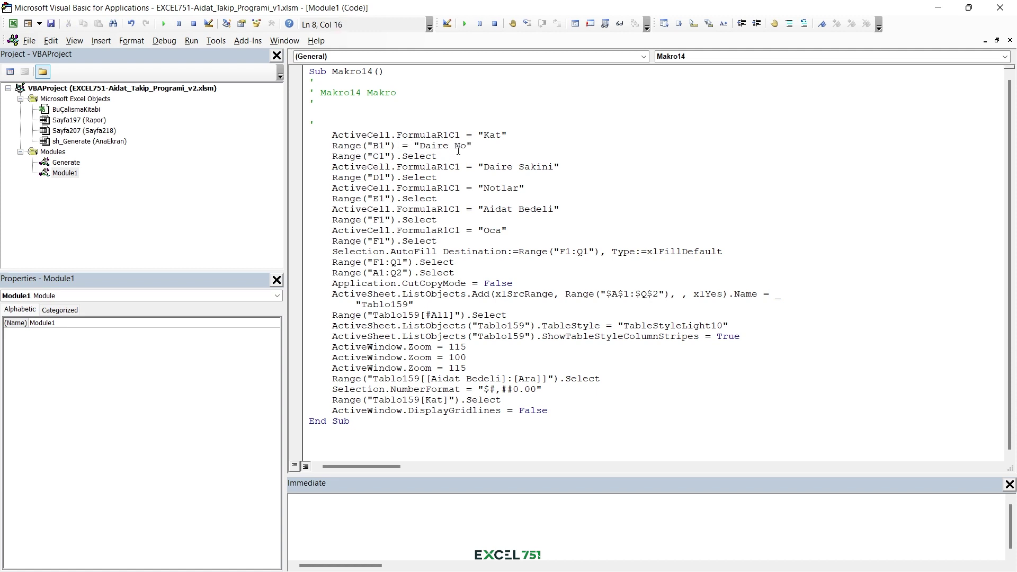
left_click_drag(460, 167, 396, 156)
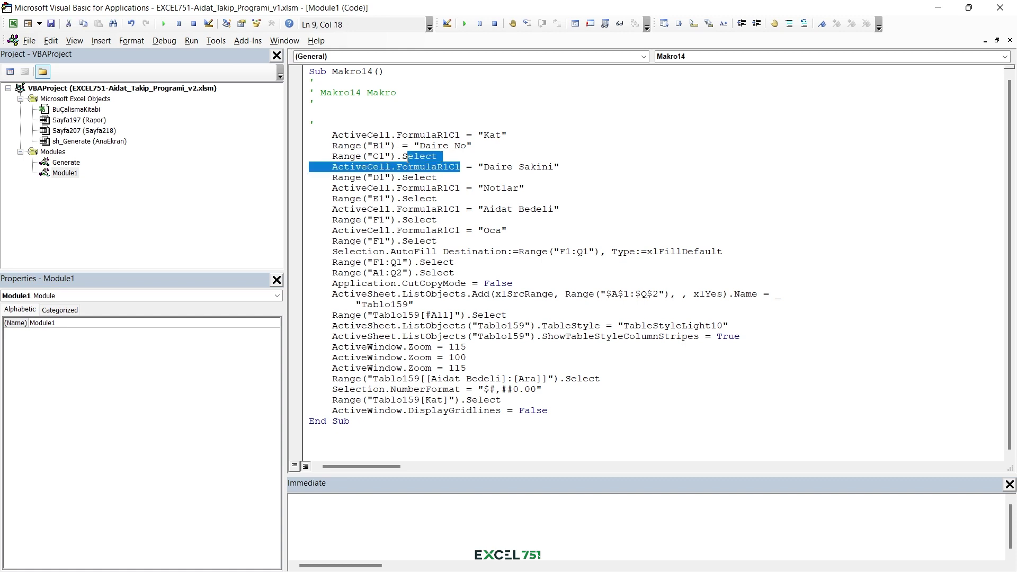
key("BackSpace")
left_click_drag(461, 177, 396, 167)
key("BackSpace")
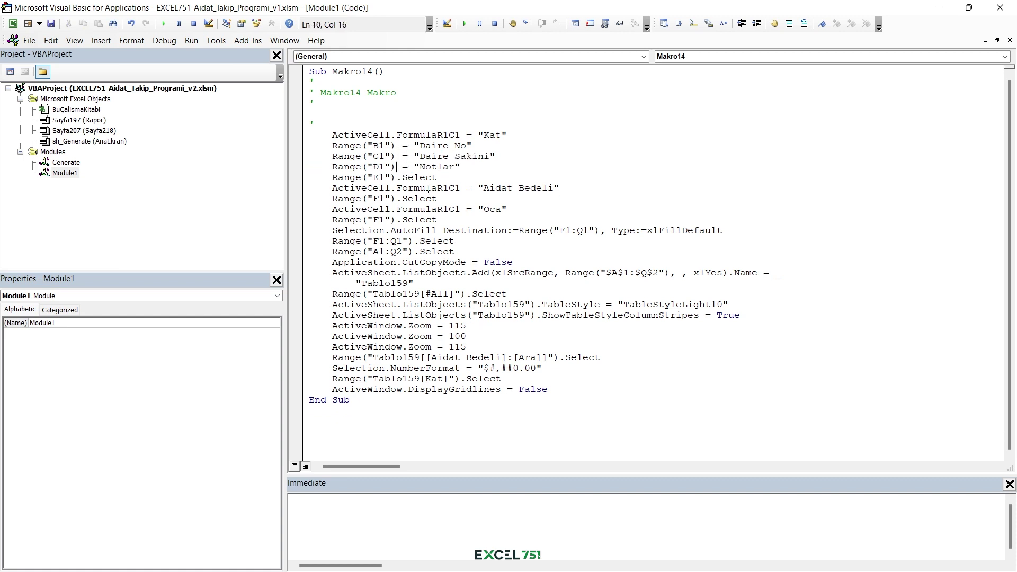
- Make Kat a direct Range("A1") assignment, and Aidat Bedeli (E1) and Oca (F1) likewise
double_click(347, 145)
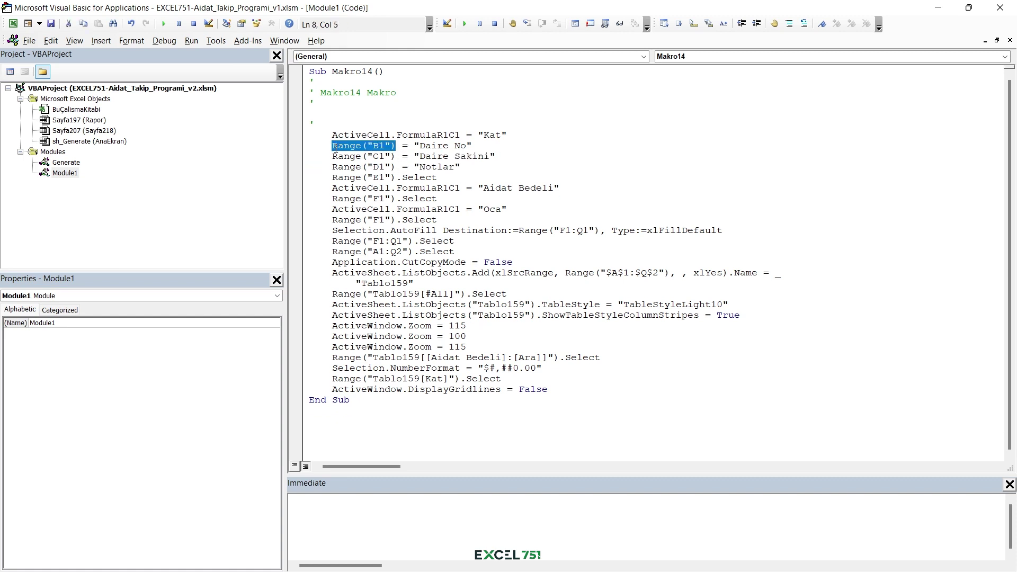
left_click_drag(332, 135, 460, 136)
type("Range(\"B1\")")
left_click(380, 135)
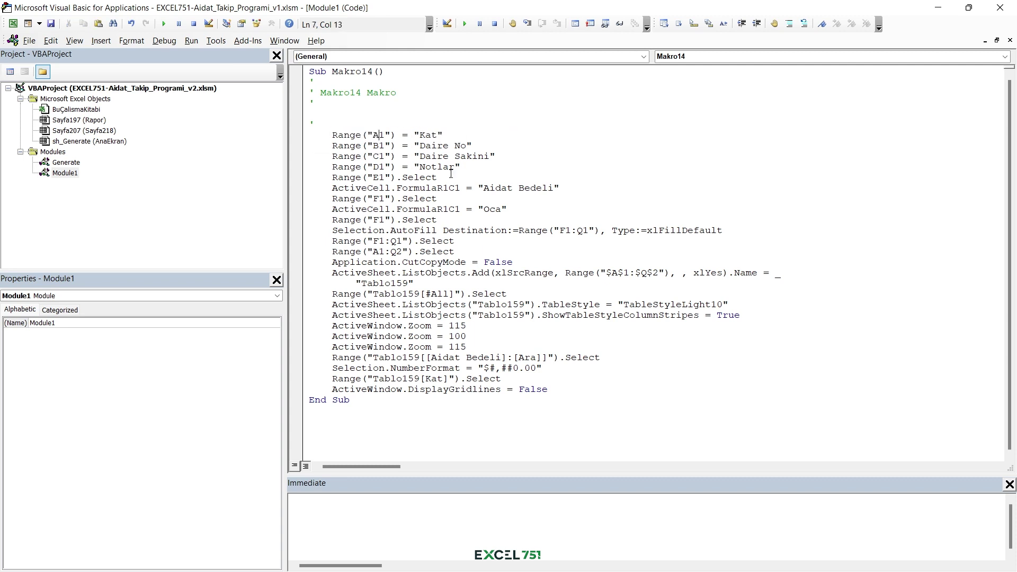
left_click_drag(460, 188, 396, 177)
key("BackSpace")
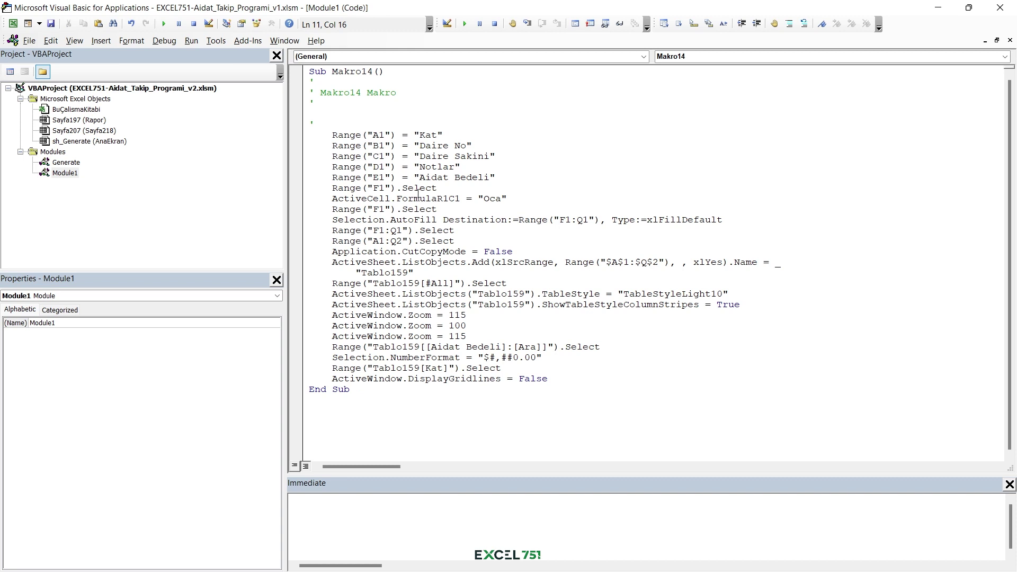
left_click_drag(462, 200, 397, 189)
key("BackSpace")
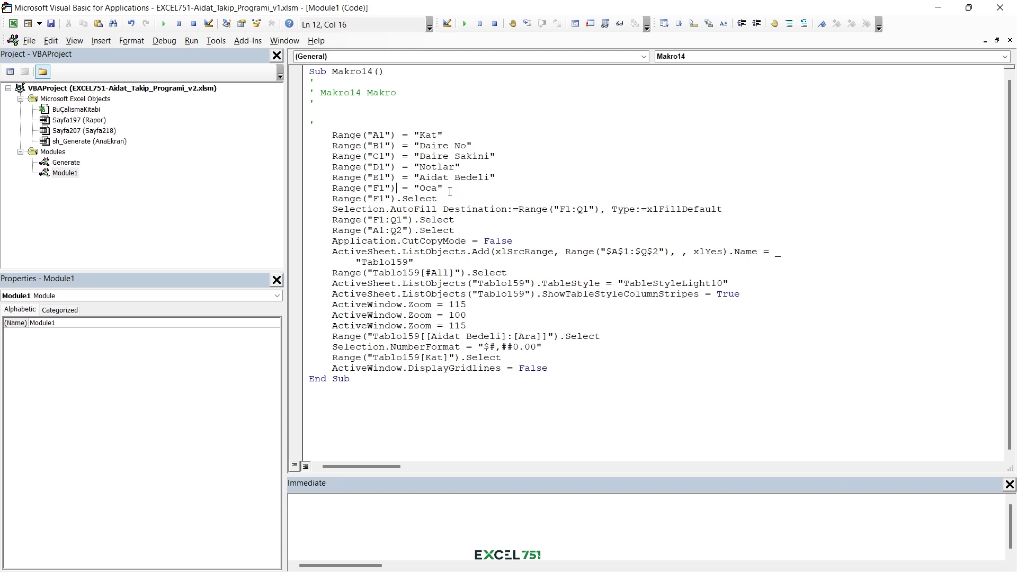
- Add a blank line after the Oca assignment, then bring up Generate's Create_Page code
left_click(450, 198)
key("Return")
key("BackSpace")
left_click(454, 189)
key("Return")
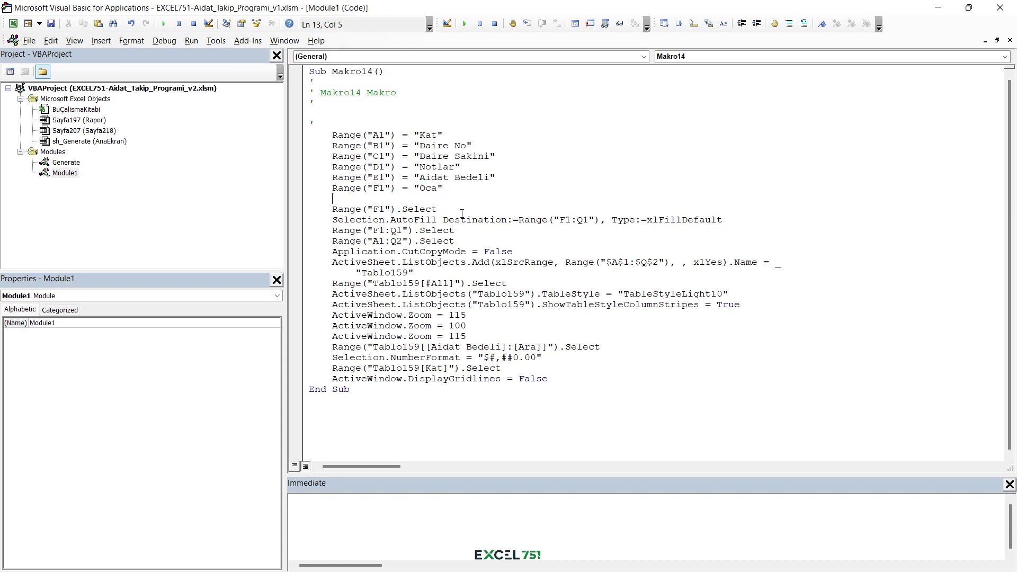
left_click_drag(652, 220, 739, 225)
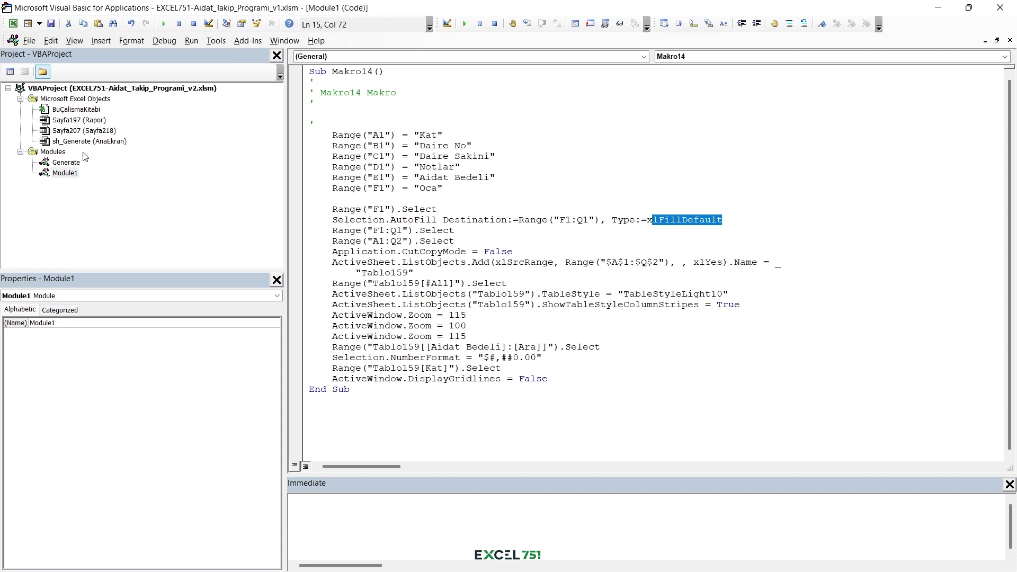
double_click(67, 163)
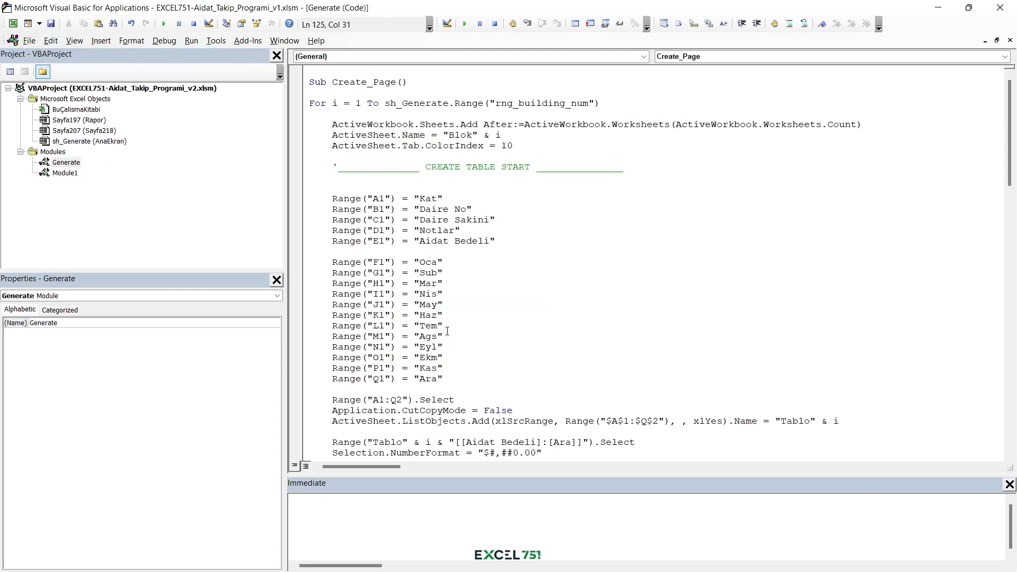
- Paste Create_Page's F1–Q1 month header lines after the Oca line in Makro14
left_click_drag(443, 378, 310, 260)
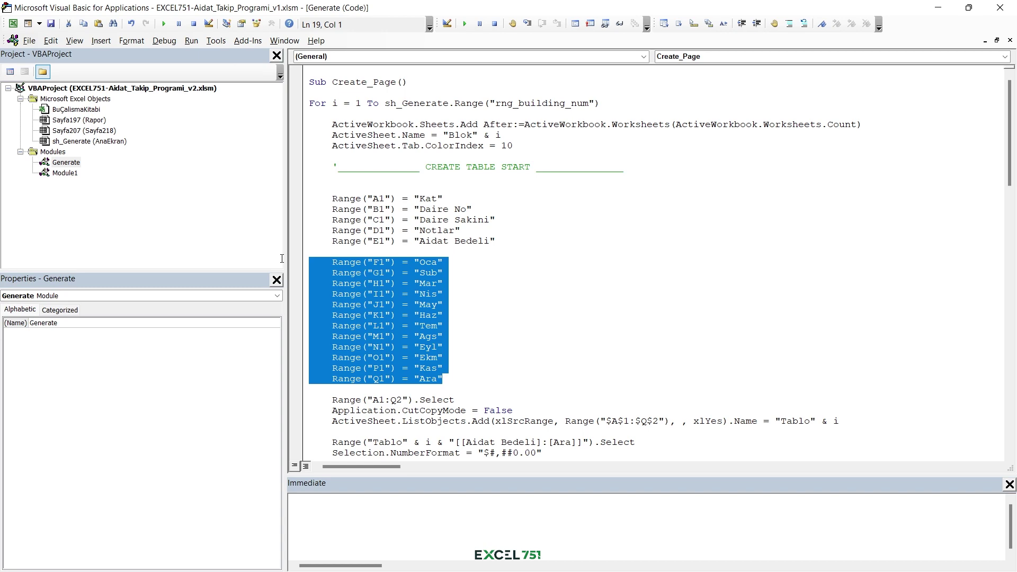
double_click(65, 172)
left_click(339, 199)
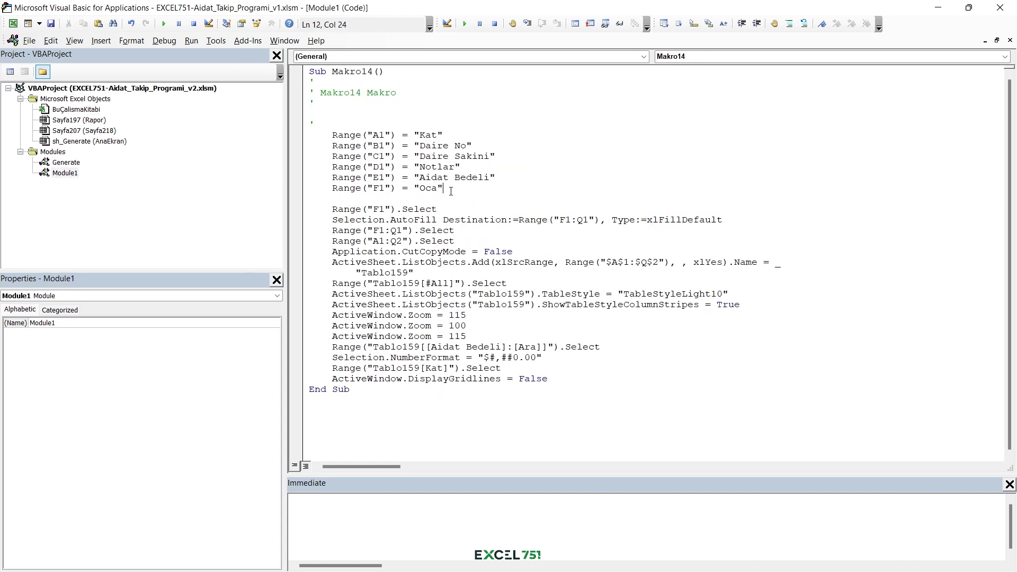
type("Range(\"F1\") = \"Oca\"     Range(\"G1\") = \"Sub\"     Range(\"H1\") = \"Mar\"     Range(\"I1\") = \"Nis\"     Range(\"J1\") = \"May\"     Range(\"K1\") = \"Haz\"     Range(\"L1\") = \"Tem\"     Range(\"M1\") = \"Ags\"     Range(\"N1\") = \"Eyl\"     Range(\"O1\") = \"Ekm\"     Range(\"P1\") = \"Kas\"     Range(\"Q1\") = \"Ara\"")
- Remove the duplicate Oca line and align the pasted month lines with the other headers
left_click_drag(452, 195, 310, 187)
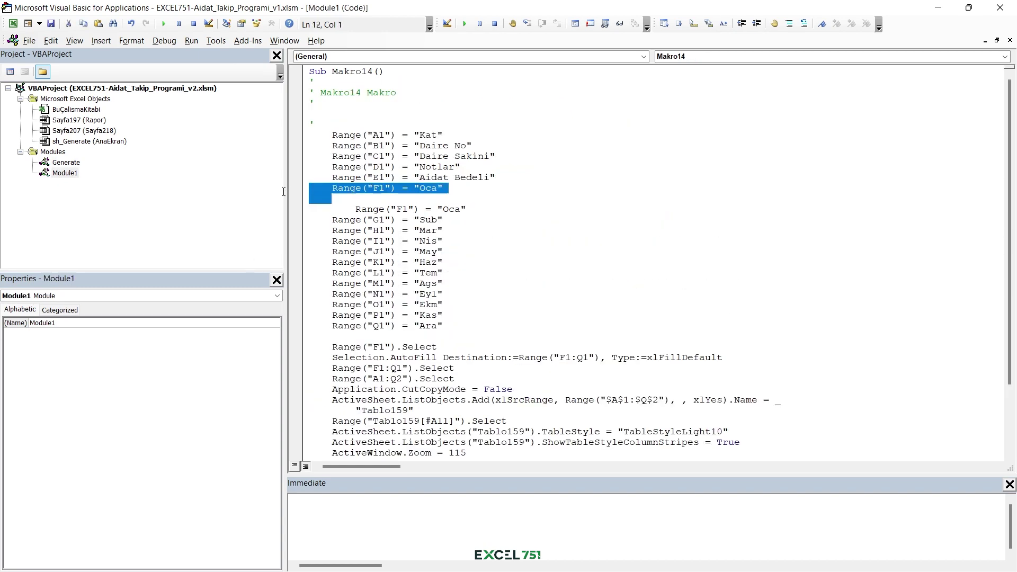
key("Delete")
left_click(356, 201)
key("BackSpace")
key("BackSpace")
key("BackSpace")
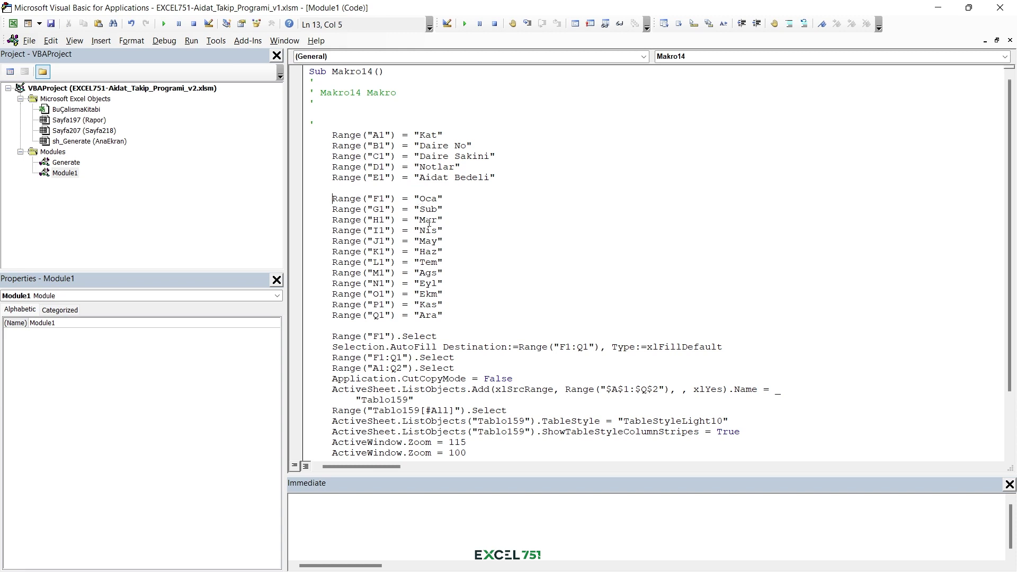
left_click_drag(444, 313, 319, 196)
left_click(517, 265)
scroll(506, 306, "down", 1)
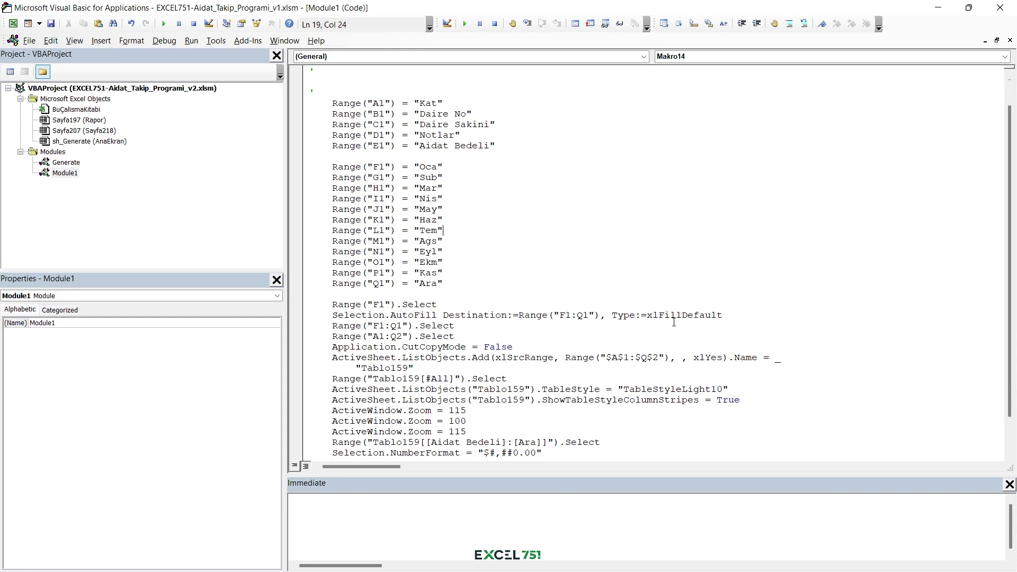
left_click_drag(734, 315, 282, 304)
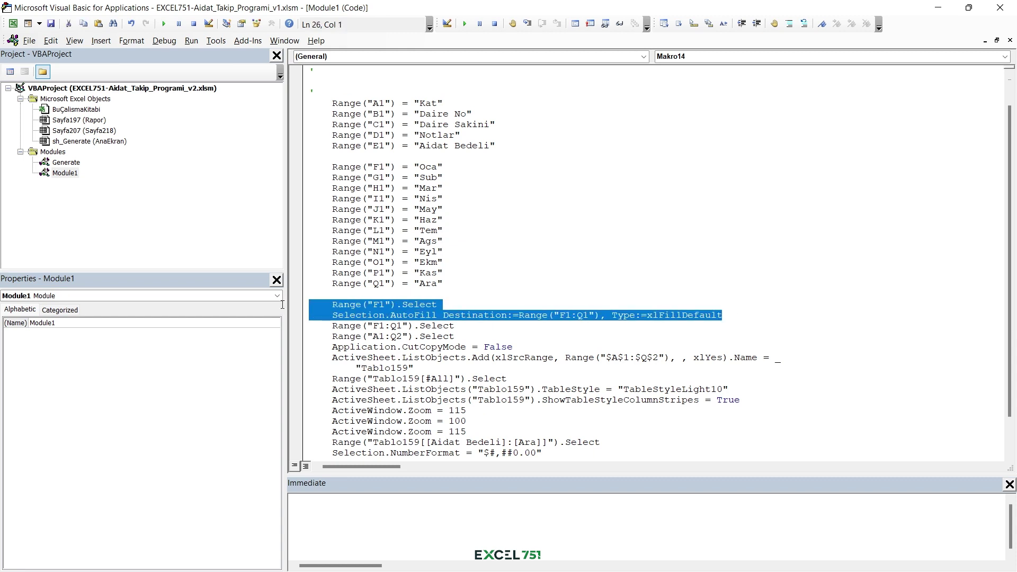
- Delete the leftover AutoFill lines and the F1:Q1 Select line
key("Delete")
scroll(371, 297, "down", 1)
left_click_drag(455, 283, 310, 283)
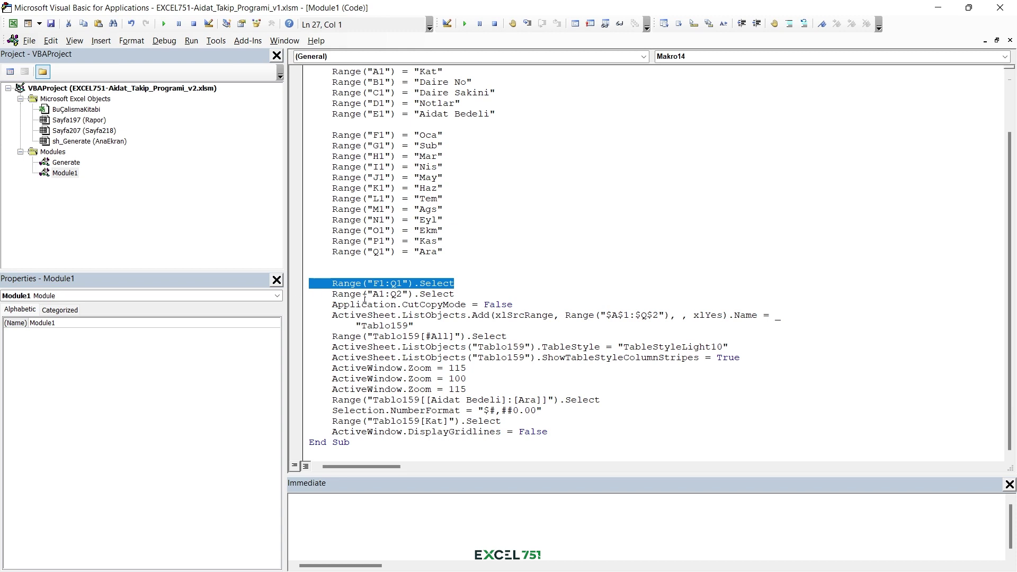
key("Delete")
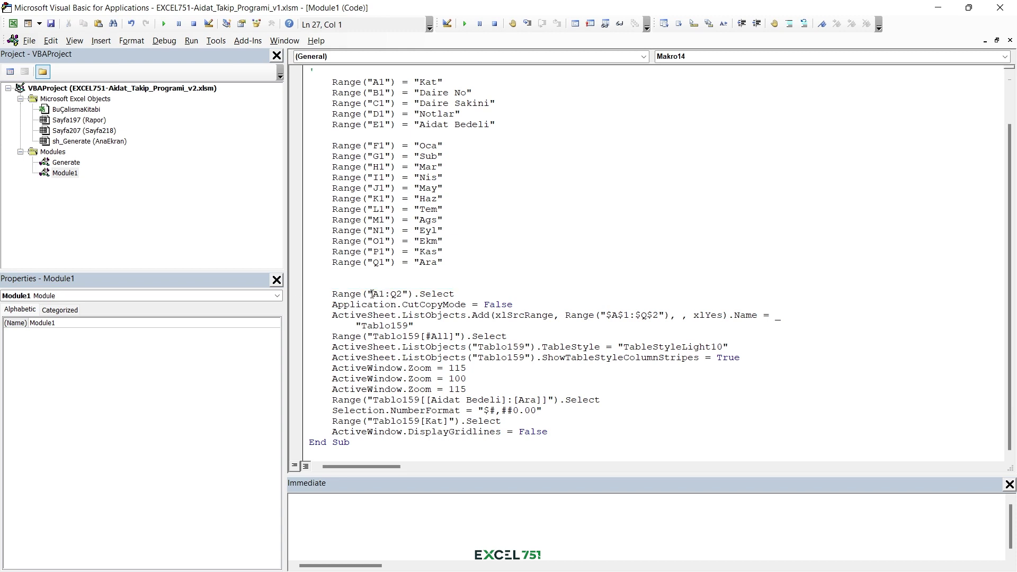
- Delete the three ActiveWindow.Zoom lines below the A1:Q2 table-creation code
left_click_drag(372, 294, 455, 294)
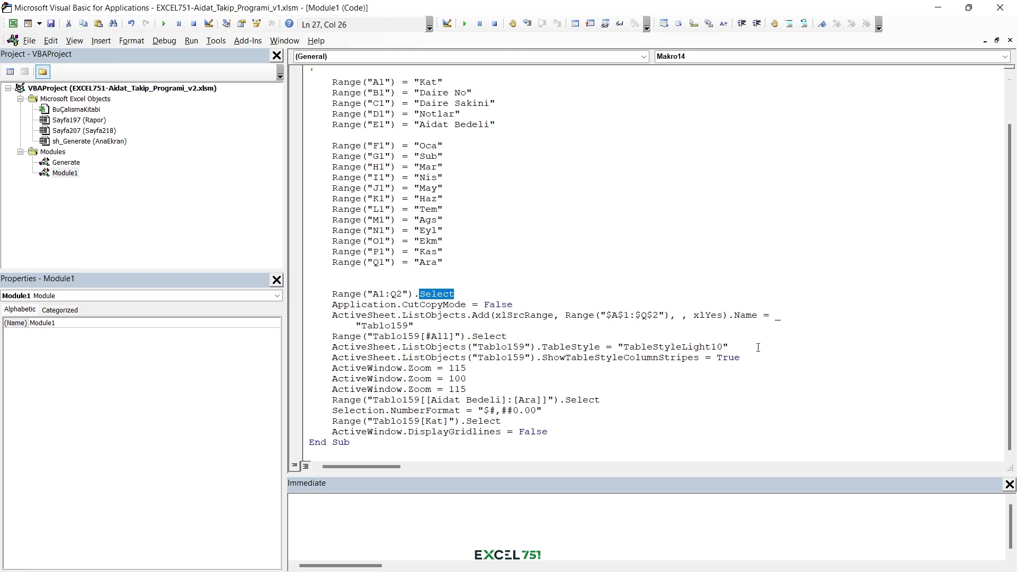
left_click_drag(758, 347, 310, 294)
left_click(420, 328)
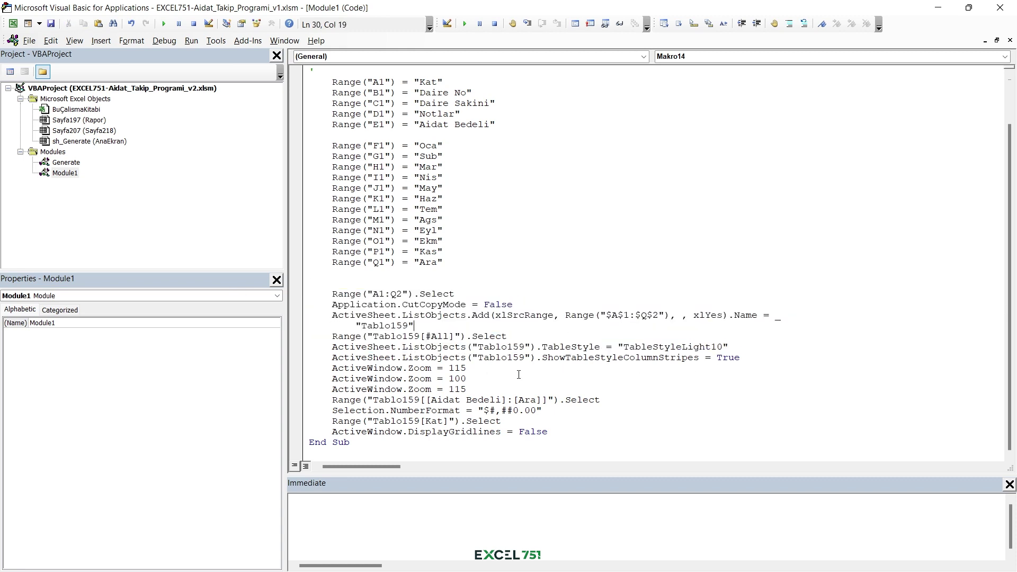
left_click_drag(491, 387, 310, 369)
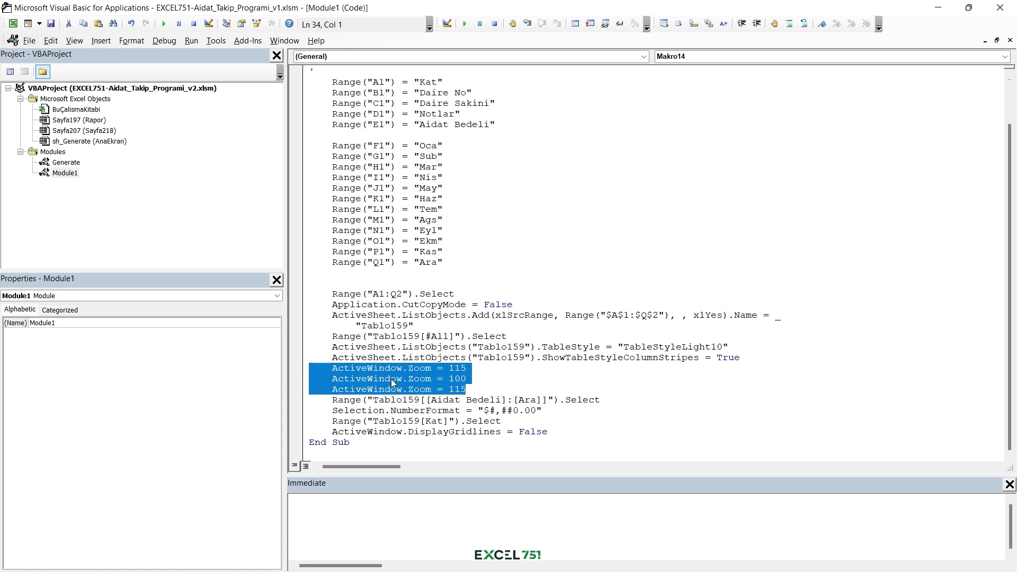
key("Delete")
key("Return")
- Insert blank lines after the NumberFormat code and after the gridlines setting
scroll(684, 370, "down", 1)
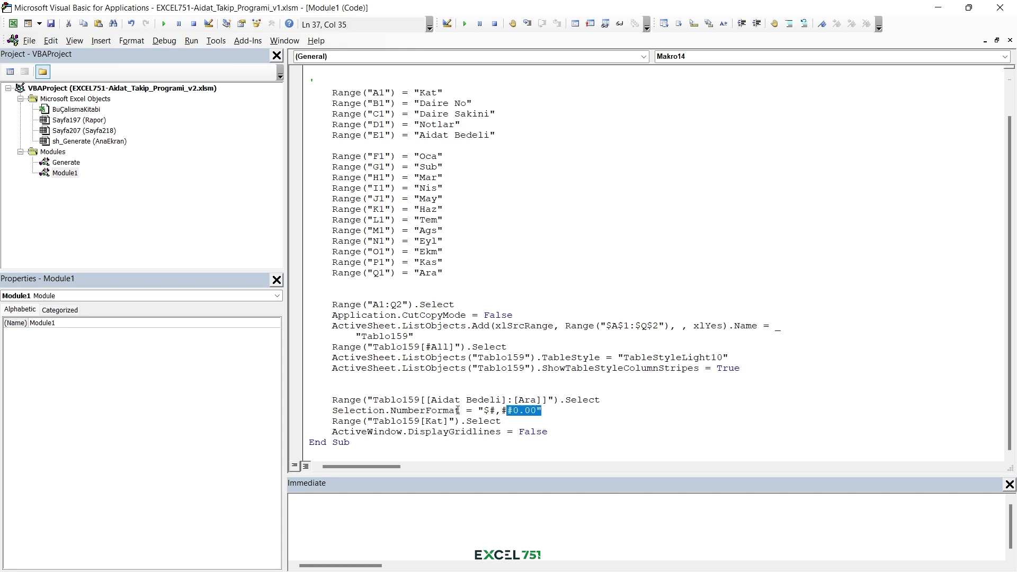
left_click_drag(541, 411, 296, 412)
key("shift+Up")
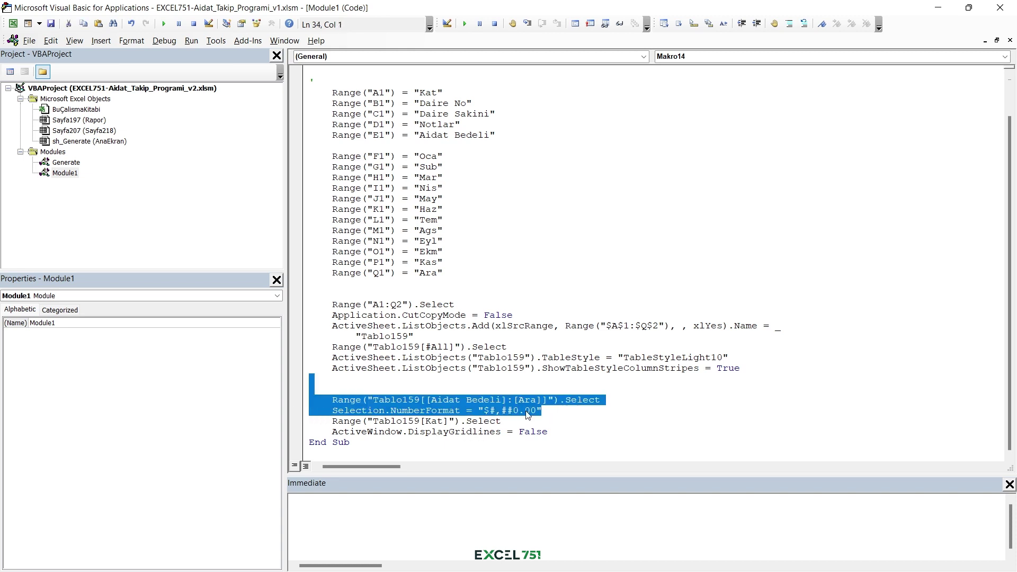
left_click_drag(425, 401, 481, 400)
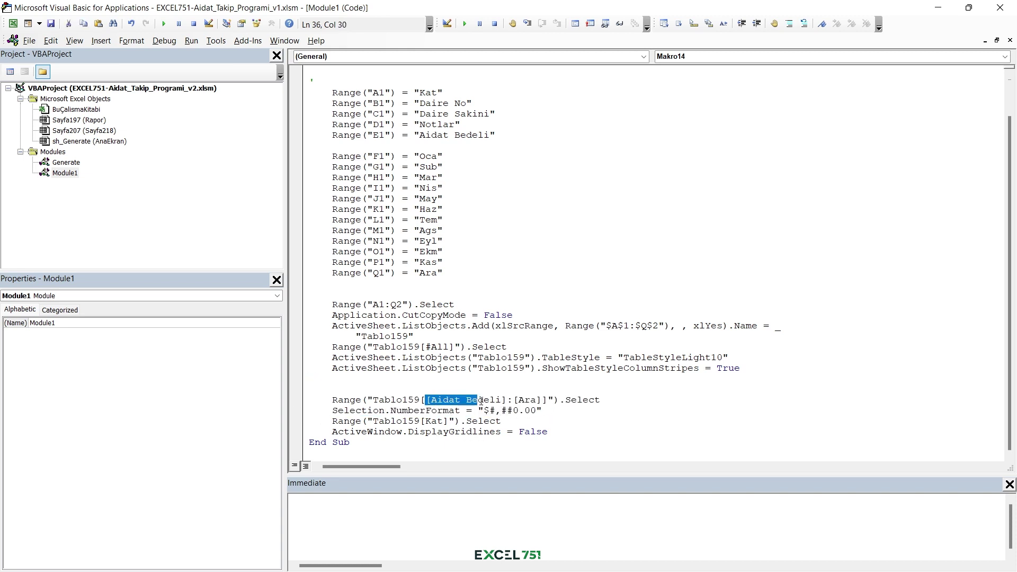
double_click(530, 401)
left_click(546, 411)
key("Return")
left_click(554, 431)
key("Return")
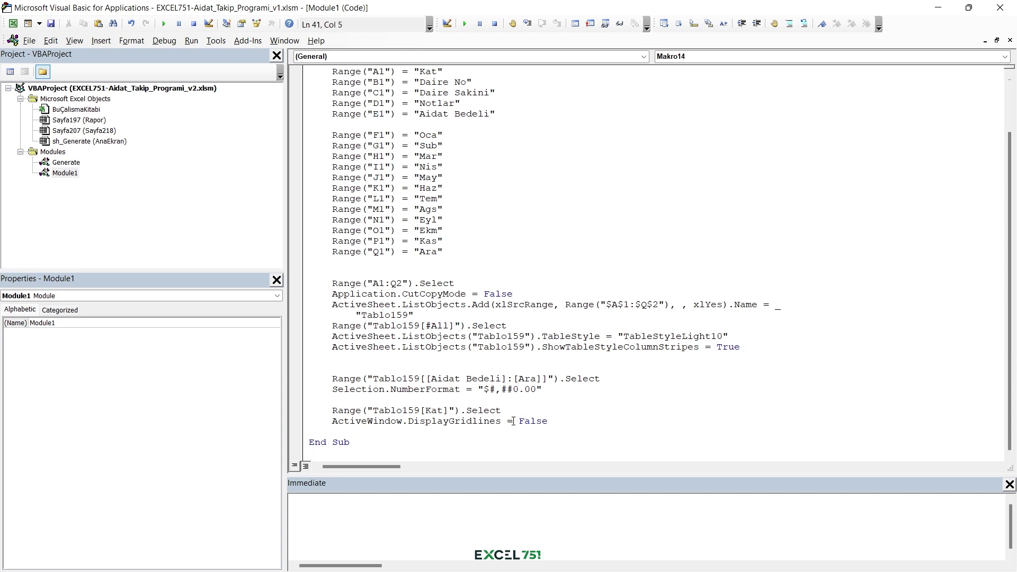
- Delete the Range("Tablo159[Kat]").Select line and its leftover empty line
left_click_drag(334, 411, 466, 410)
key("Delete")
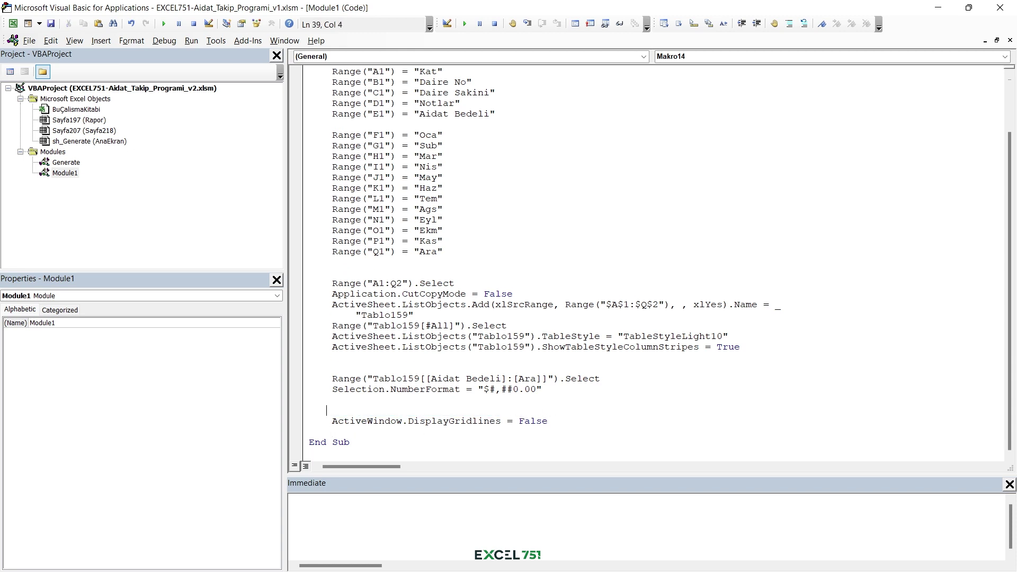
key("BackSpace")
key("BackSpace")
key("BackSpace")
left_click_drag(549, 421, 307, 422)
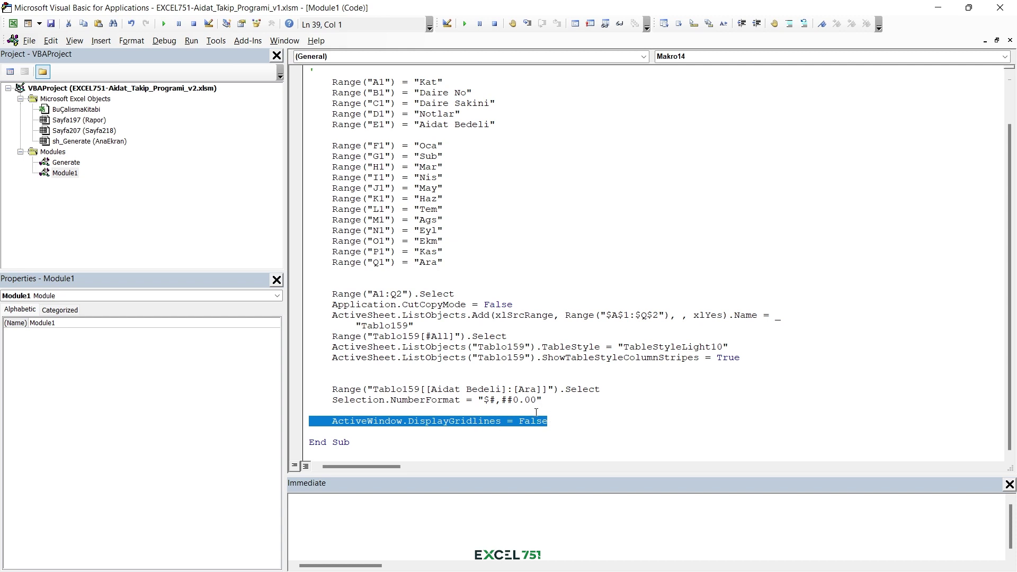
left_click_drag(542, 400, 269, 381)
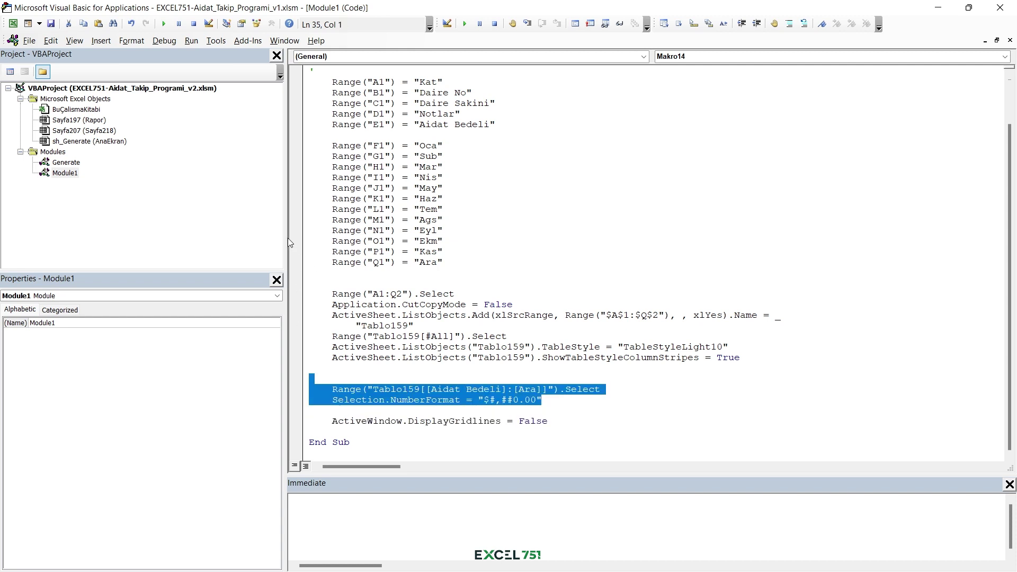
left_click_drag(284, 238, 123, 237)
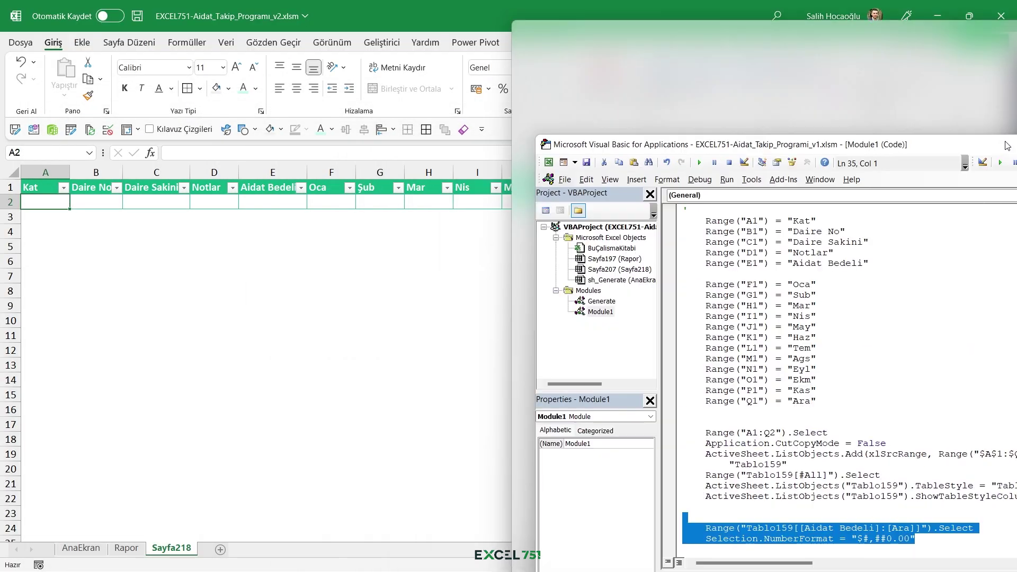
left_click_drag(331, 4, 1014, 212)
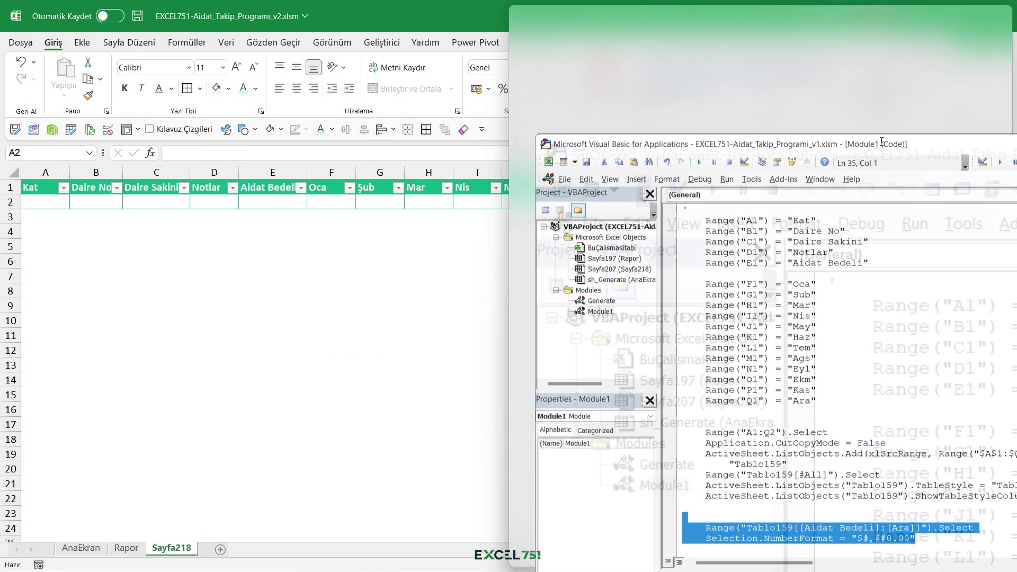
left_click_drag(201, 192, 425, 194)
left_click(751, 351)
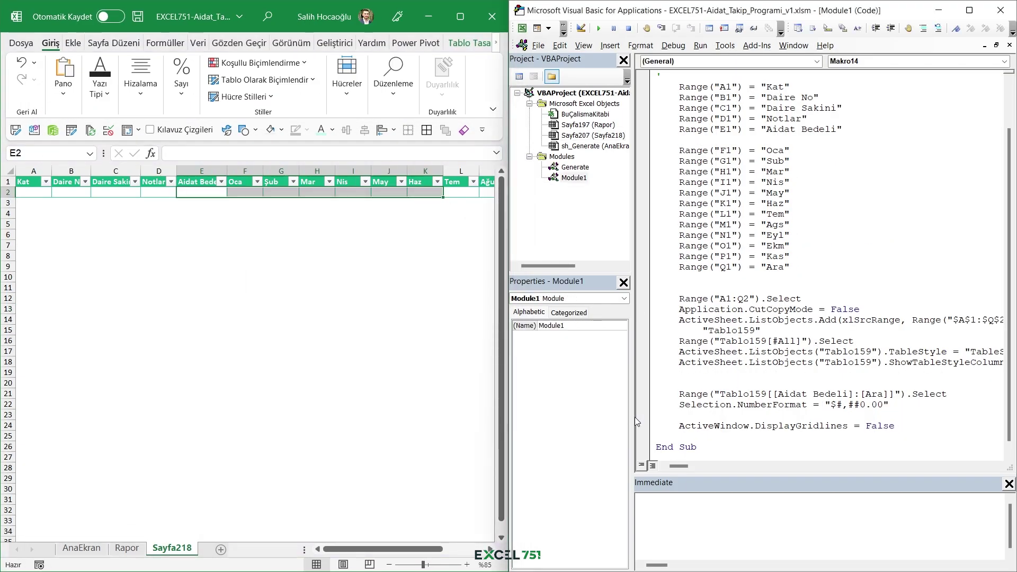
mouse_move(631, 417)
left_mouse_down()
mouse_move(524, 416)
mouse_move(551, 406)
mouse_move(551, 395)
left_mouse_up()
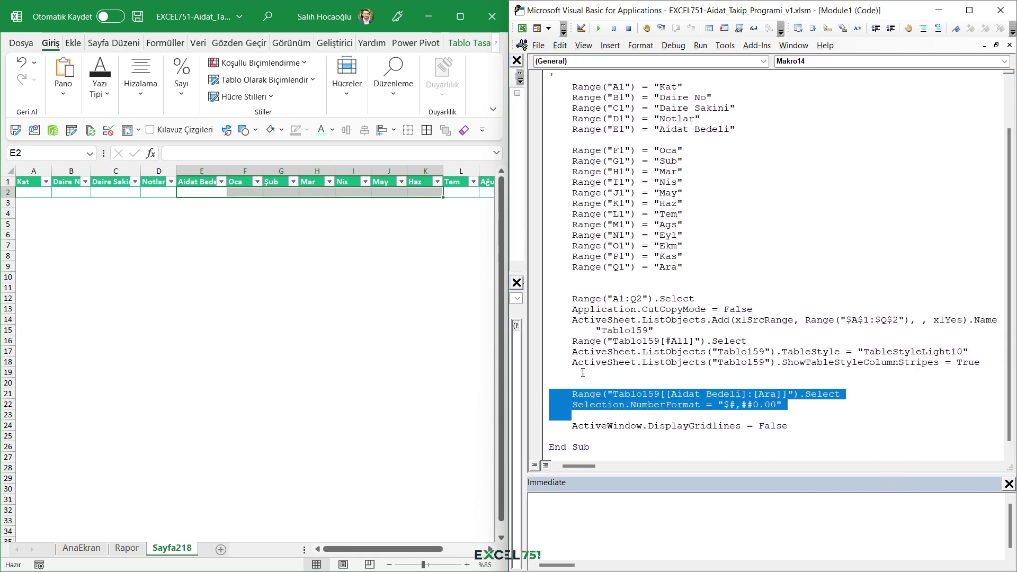
left_click_drag(989, 366, 560, 309)
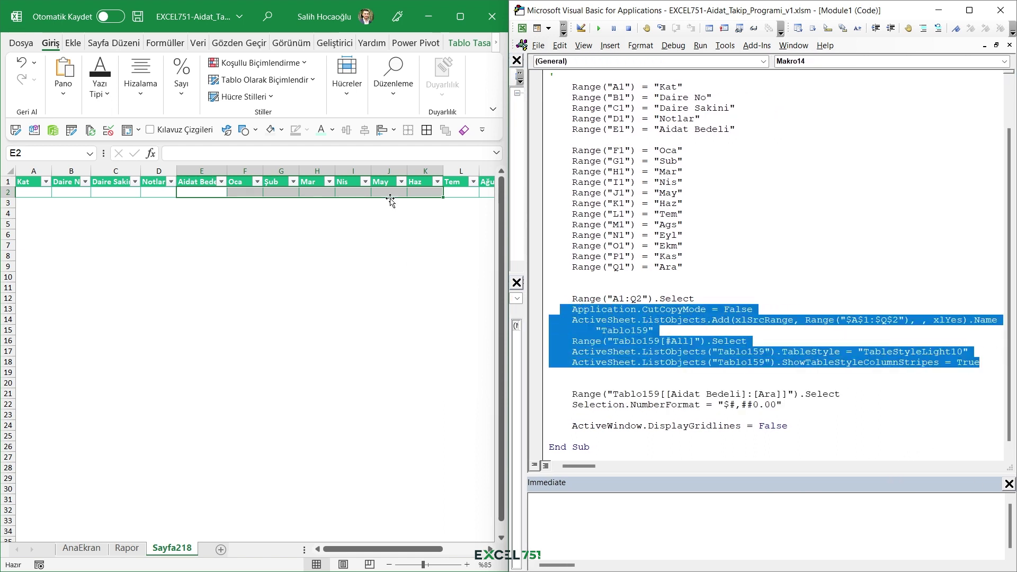
left_click_drag(413, 192, 33, 192)
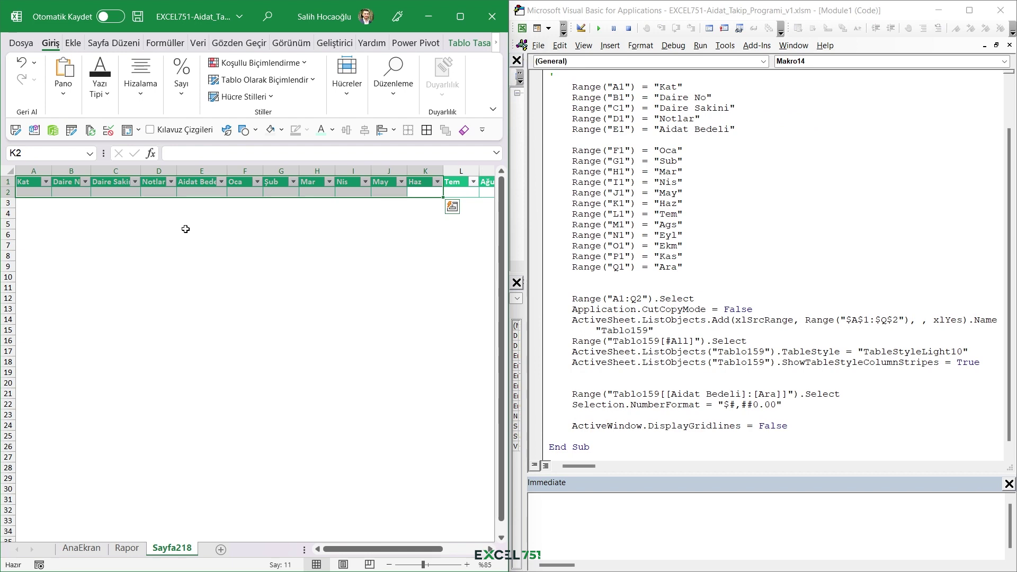
left_click_drag(981, 363, 561, 305)
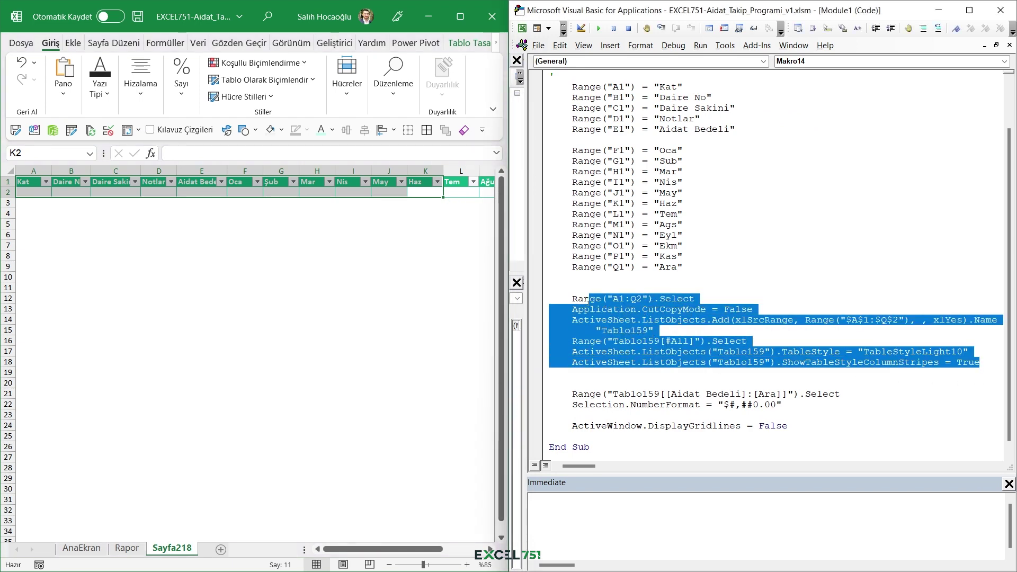
left_click(656, 330)
left_click(969, 10)
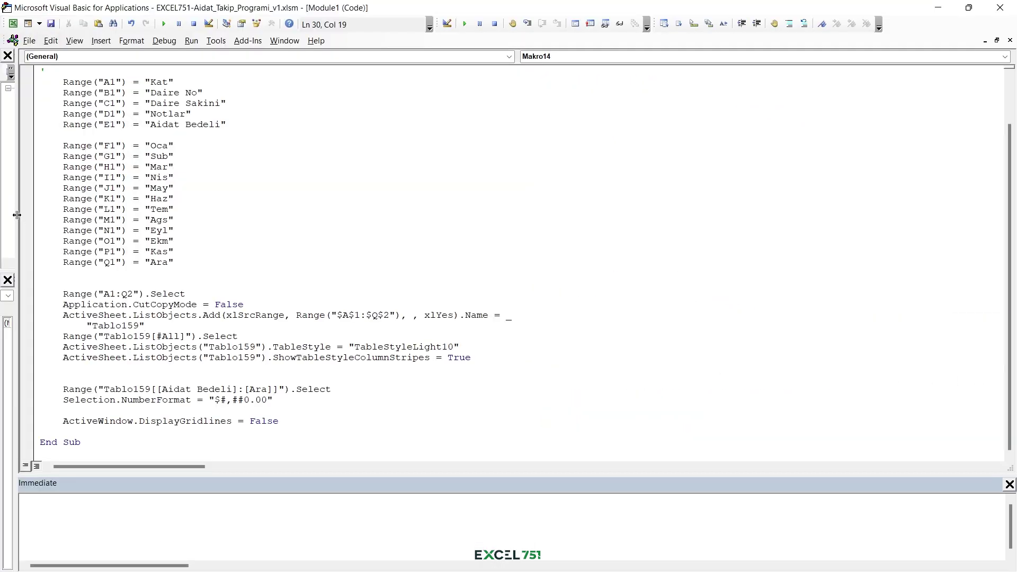
left_click_drag(14, 218, 206, 225)
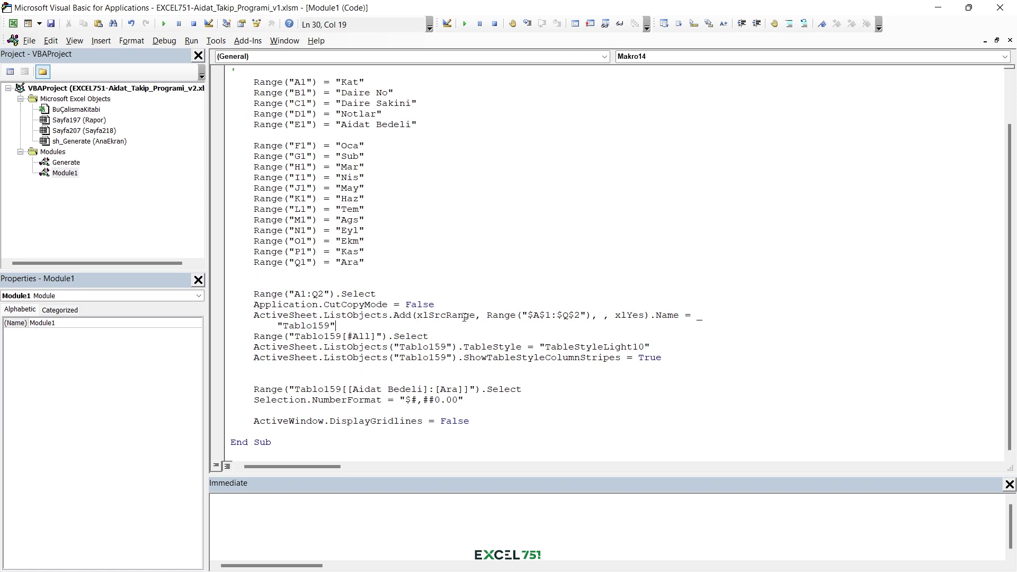
scroll(464, 322, "up", 2)
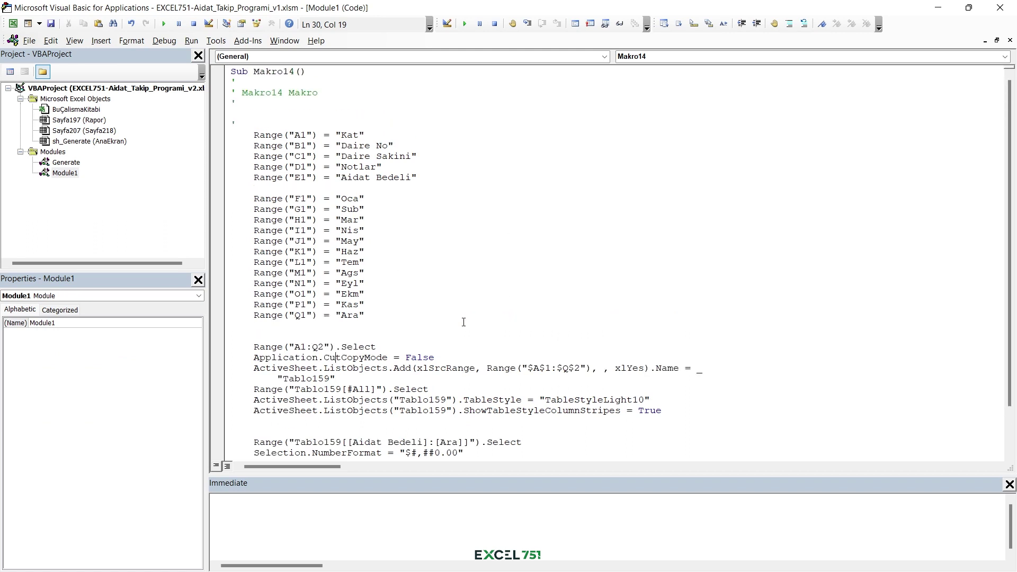
left_click_drag(264, 123, 228, 89)
left_click(265, 106)
left_click_drag(264, 123, 228, 89)
left_click(253, 108)
scroll(408, 316, "down", 2)
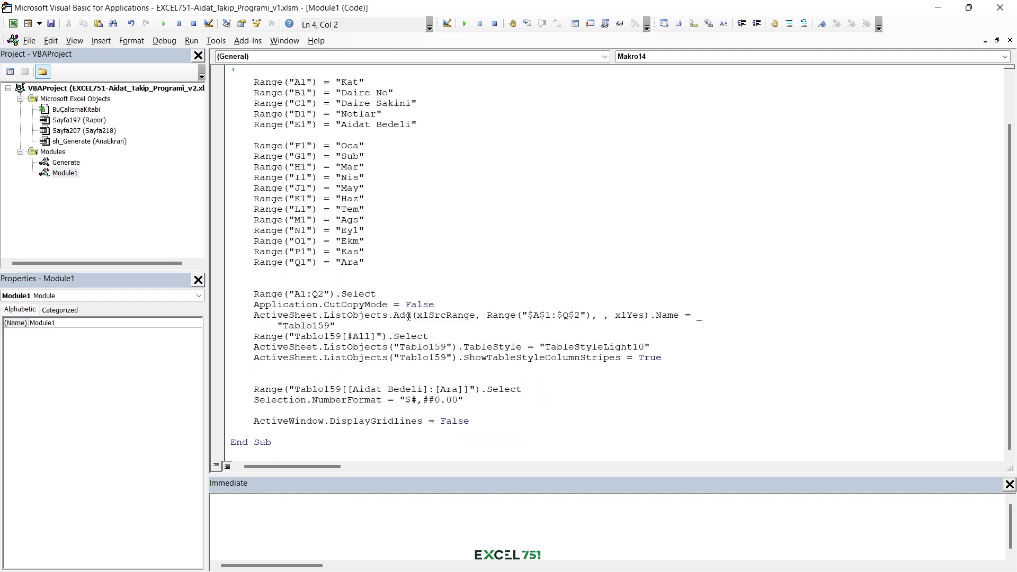
left_click_drag(492, 412, 233, 389)
left_click(381, 220)
left_click_drag(253, 336, 660, 366)
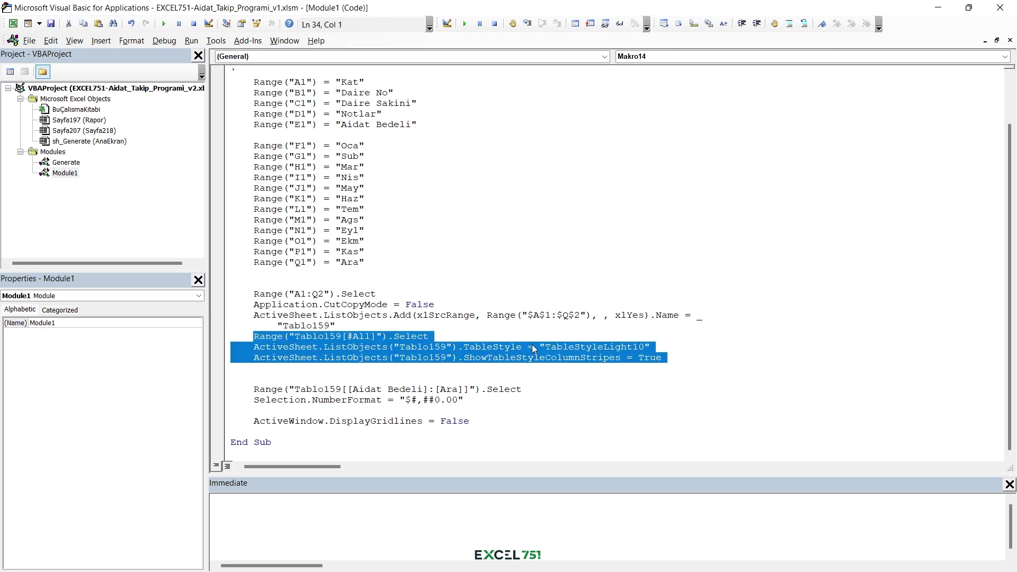
scroll(225, 196, "up", 2)
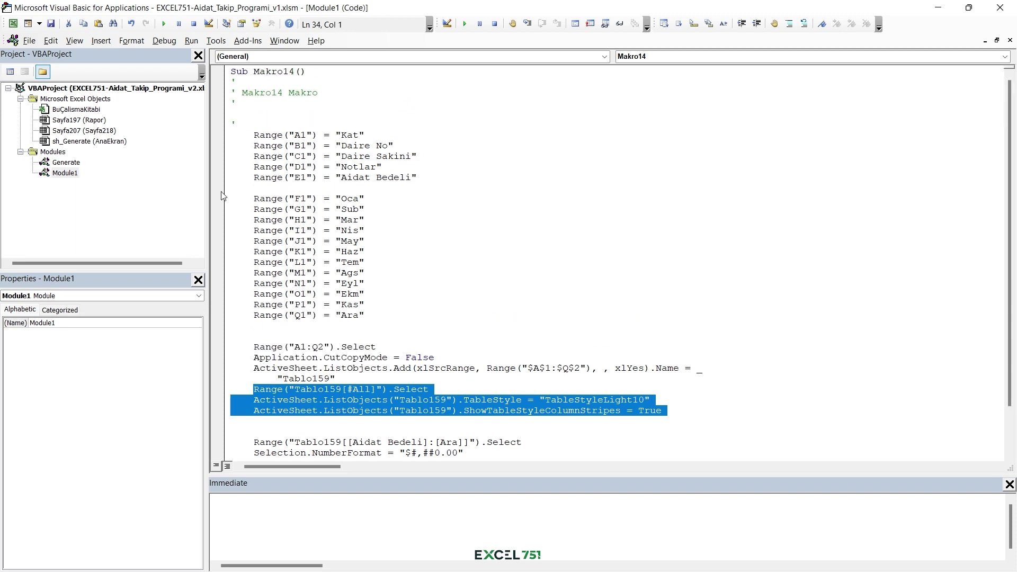
left_click(72, 164)
- Review Create_Page's lines that add a sheet, name it "Blok" & i, and colour its tab
double_click(72, 168)
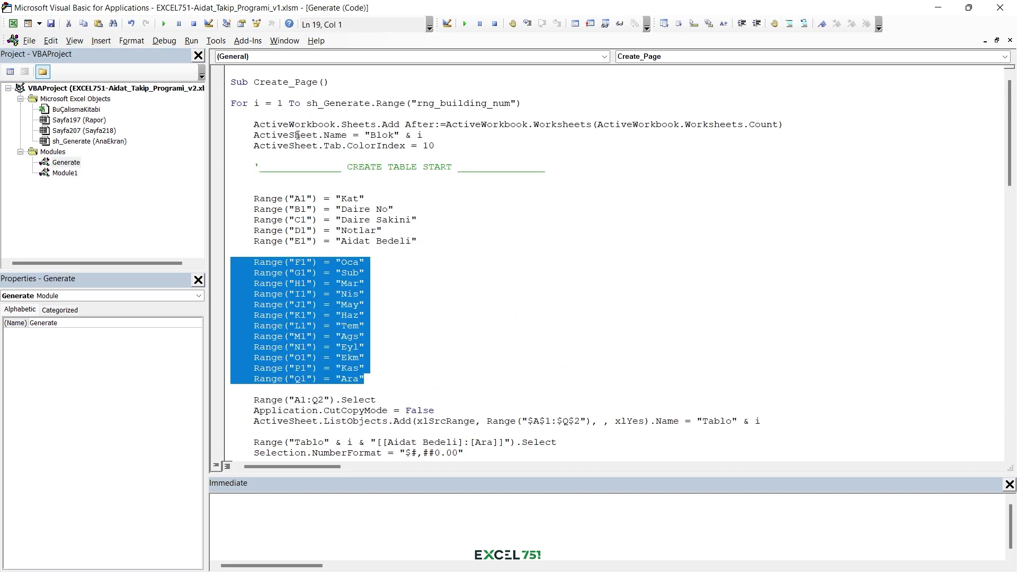
left_click_drag(249, 124, 441, 152)
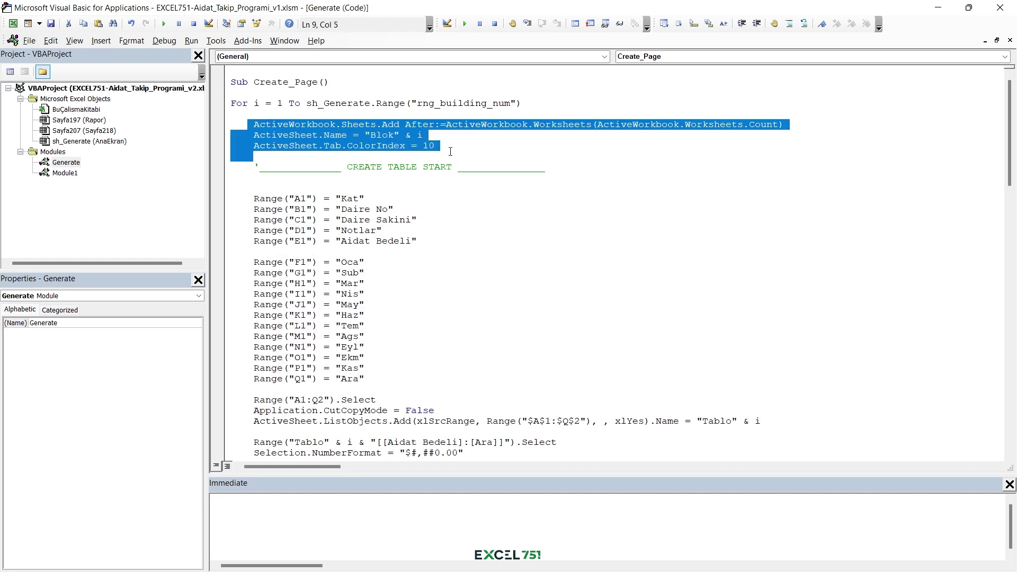
left_click(255, 125)
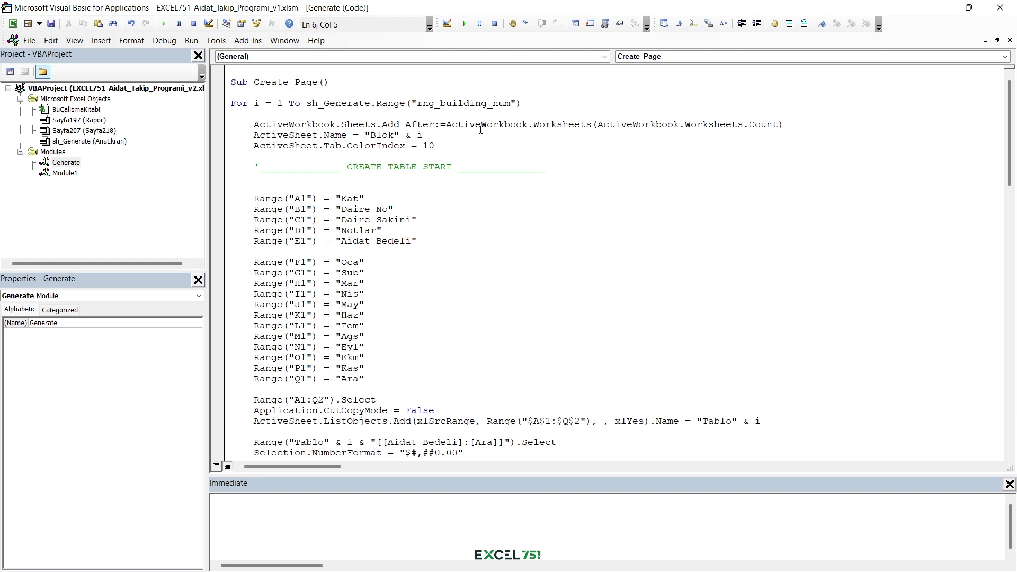
left_click_drag(785, 124, 230, 124)
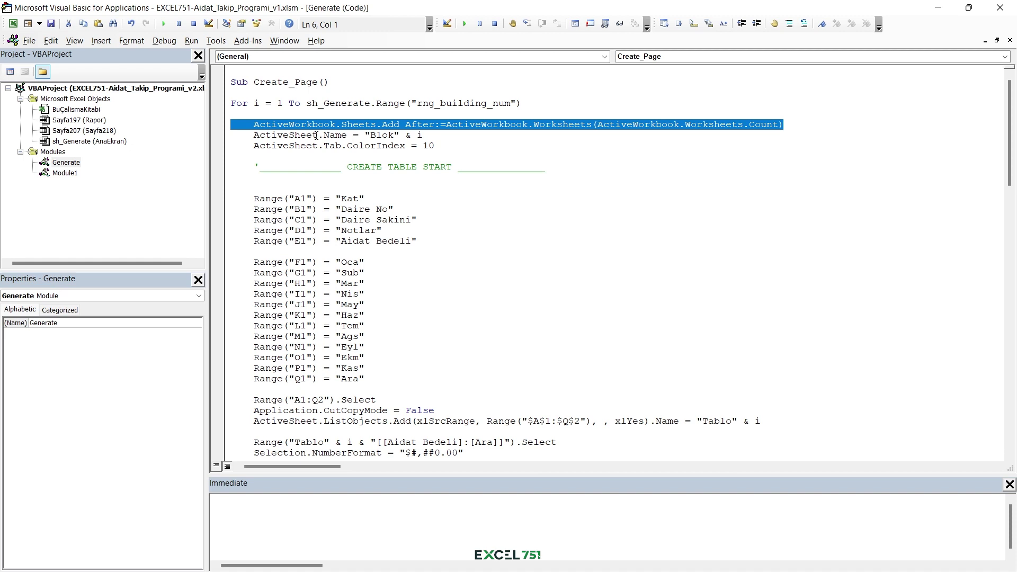
left_click_drag(253, 136, 438, 138)
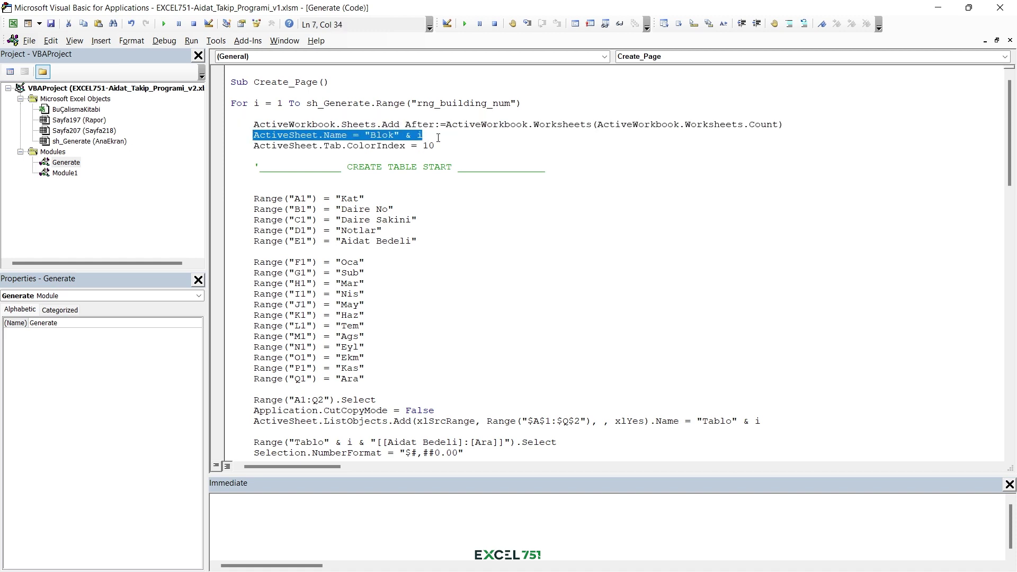
left_click_drag(364, 135, 406, 135)
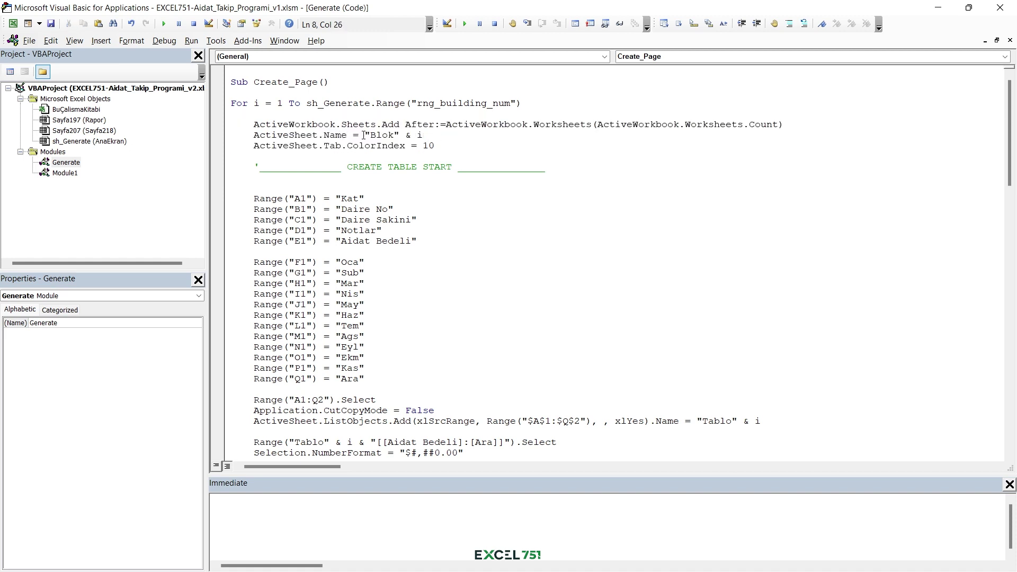
key("End")
left_click_drag(421, 135, 365, 135)
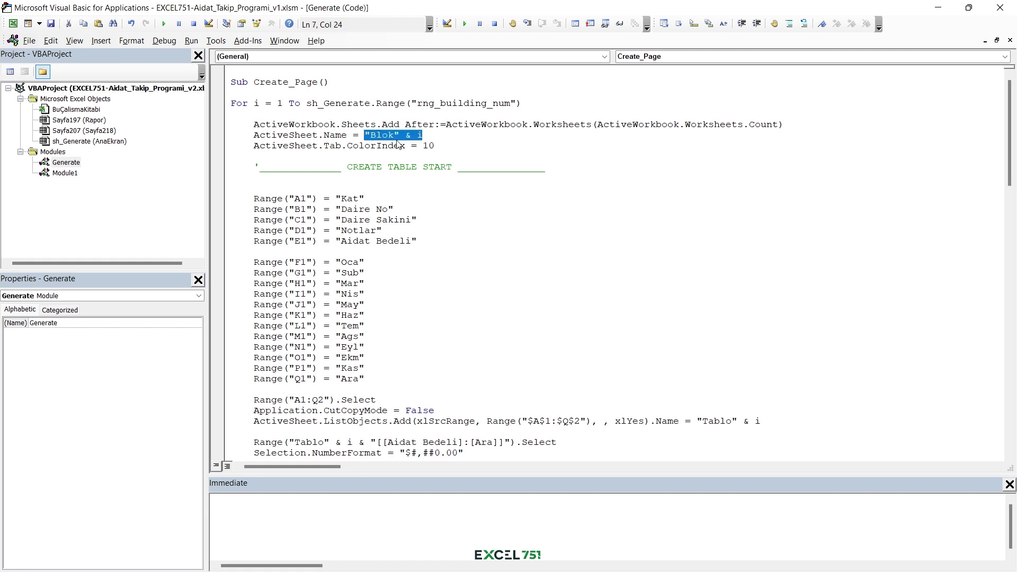
left_click(396, 135)
- Check the For loop's sh_Generate reference against that sheet's (Name) property
left_click_drag(231, 103, 524, 105)
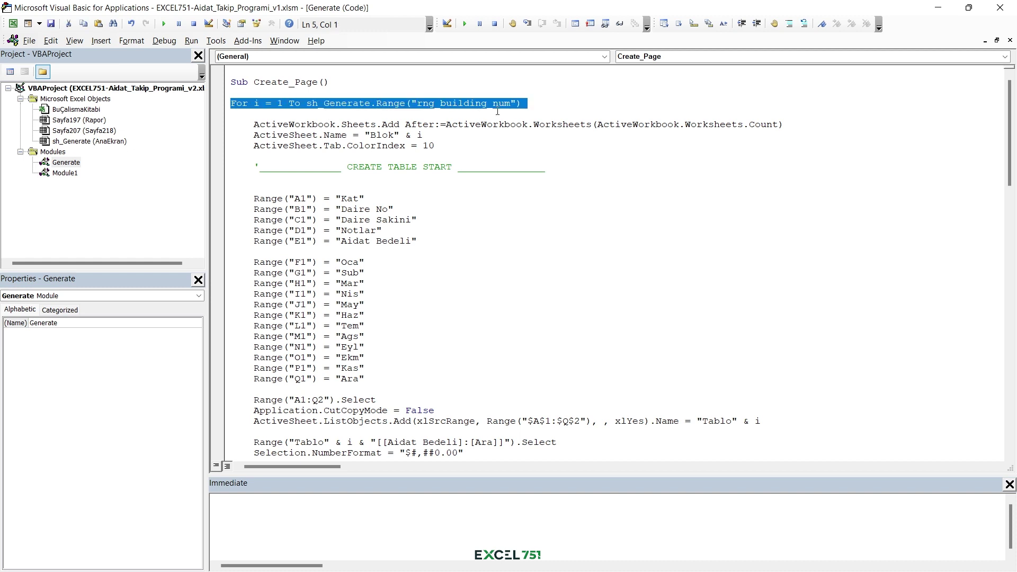
left_click_drag(253, 103, 376, 104)
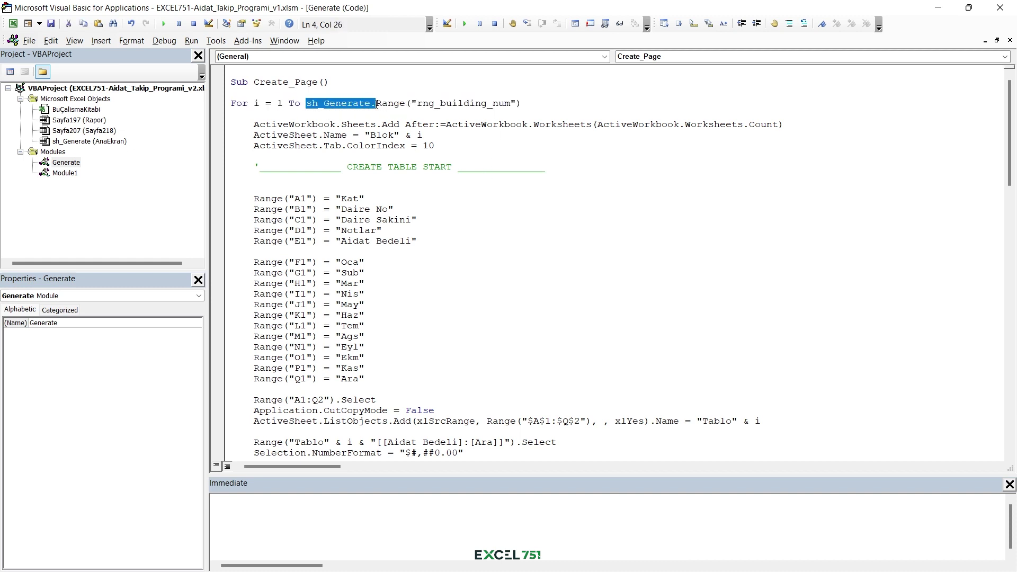
left_click_drag(307, 104, 516, 103)
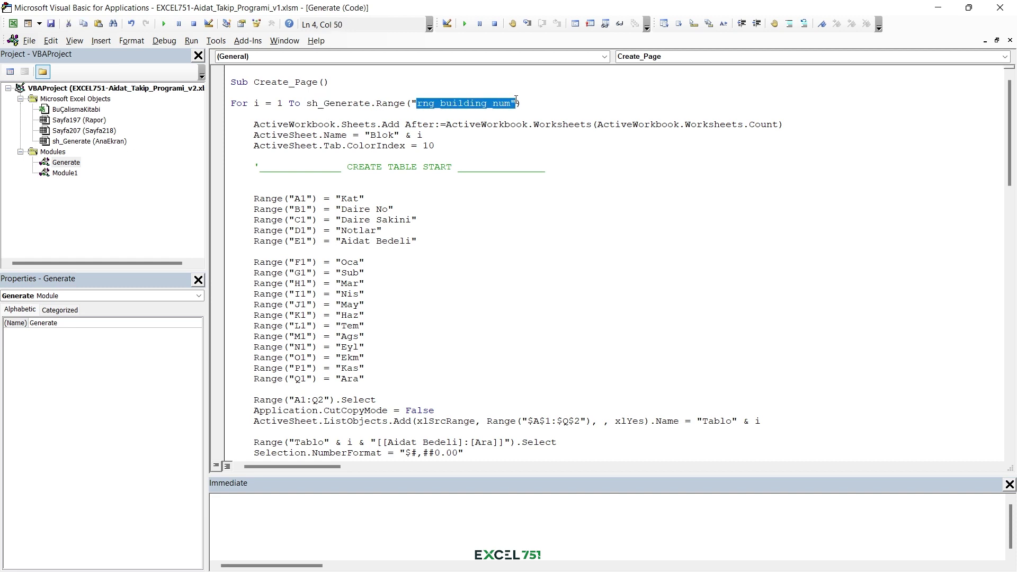
left_click_drag(207, 142, 193, 143)
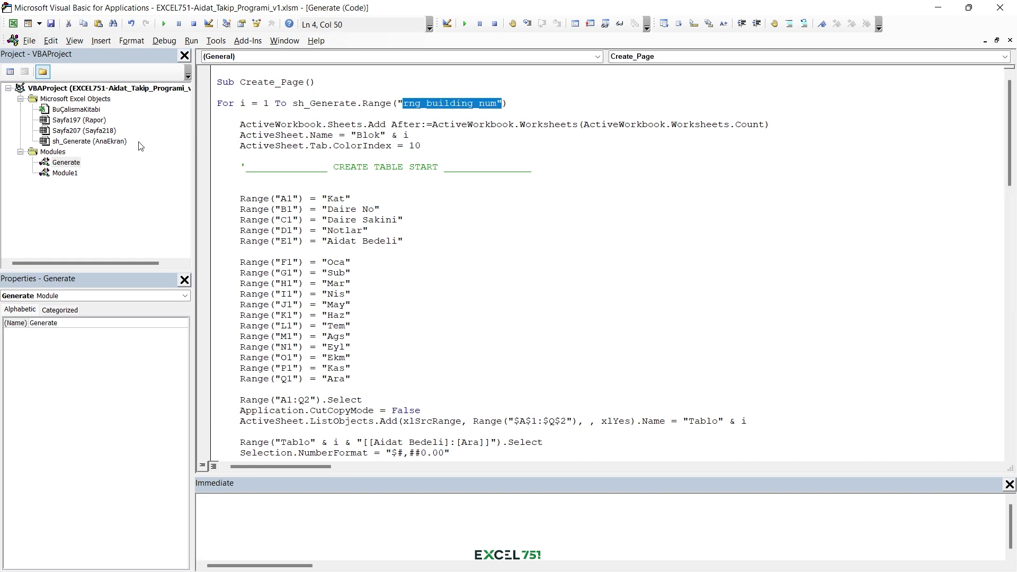
left_click(123, 142)
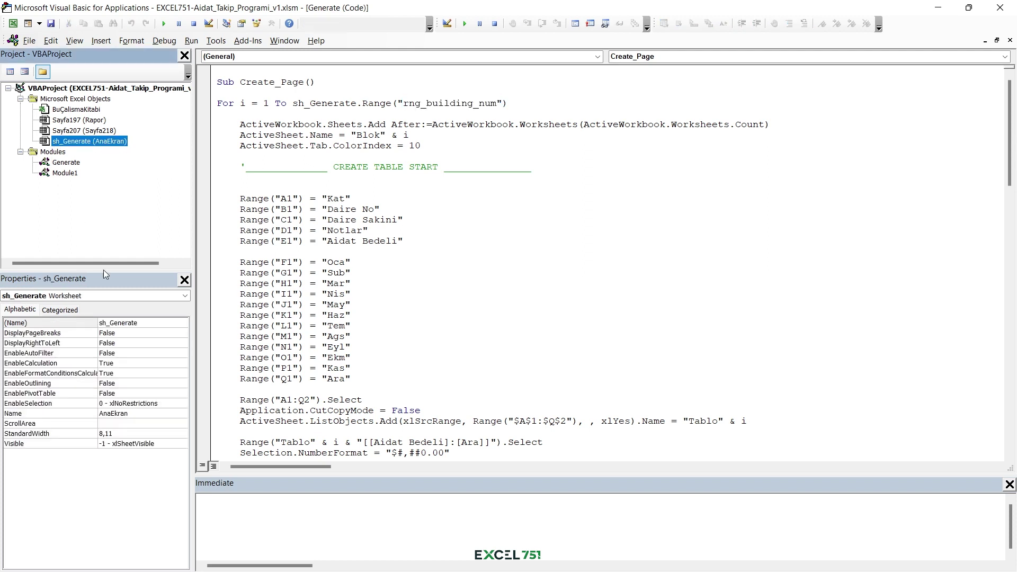
left_click(112, 324)
double_click(112, 324)
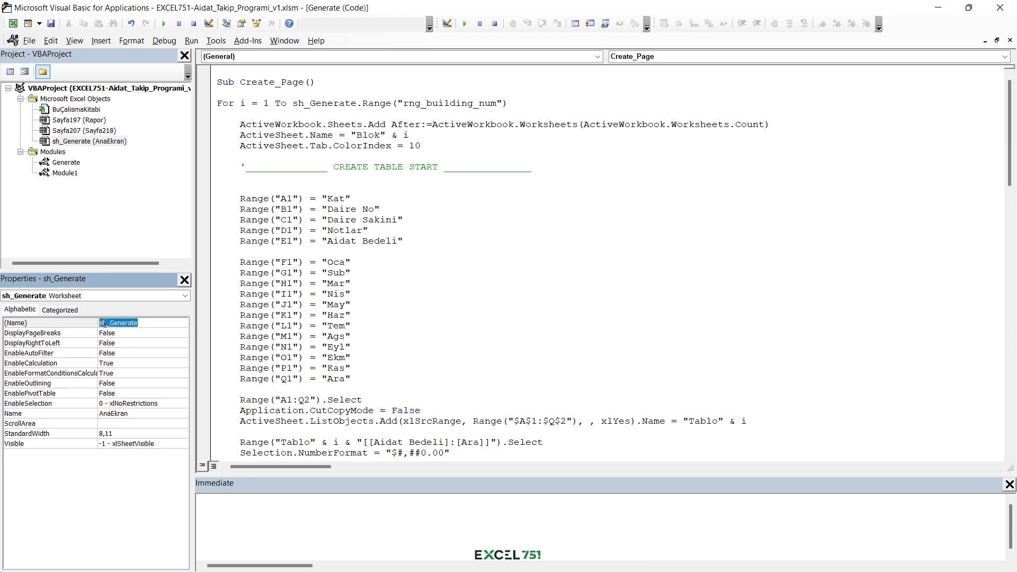
left_click(105, 323)
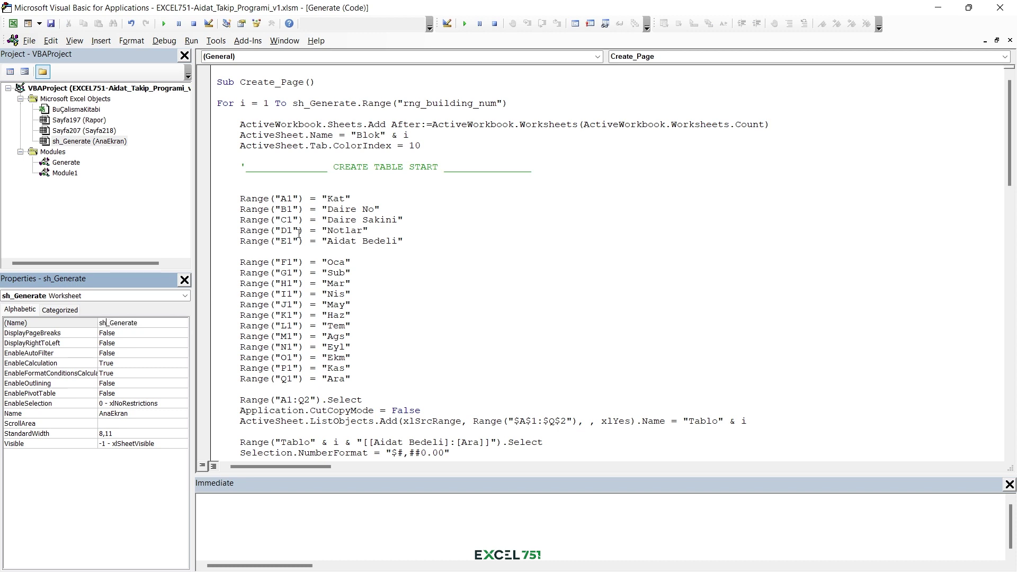
- Review the loop's upper-limit expression, then snap Excel and the VBA editor side by side
left_click(344, 134)
left_click_drag(293, 104, 496, 105)
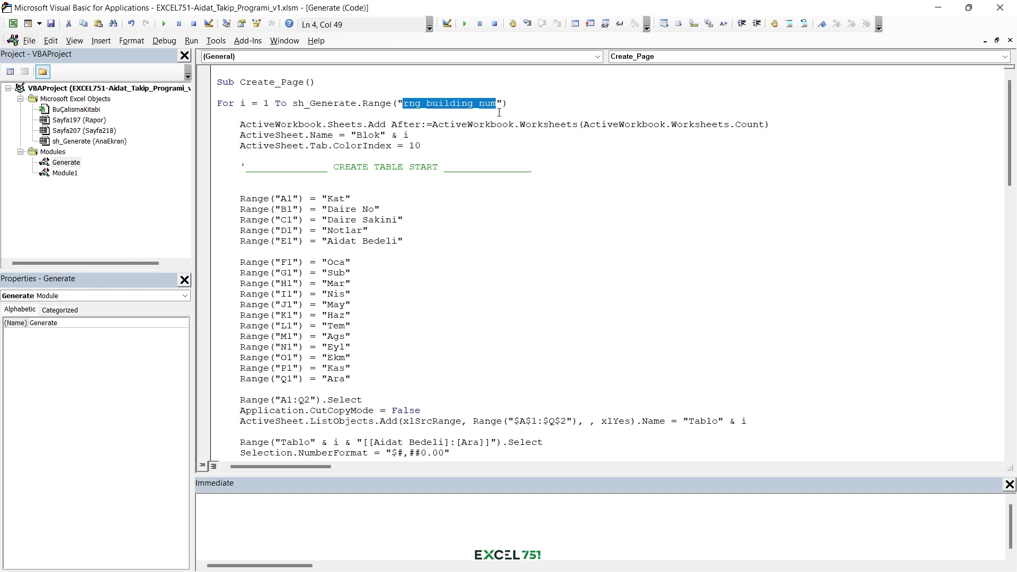
left_click_drag(517, 105, 286, 104)
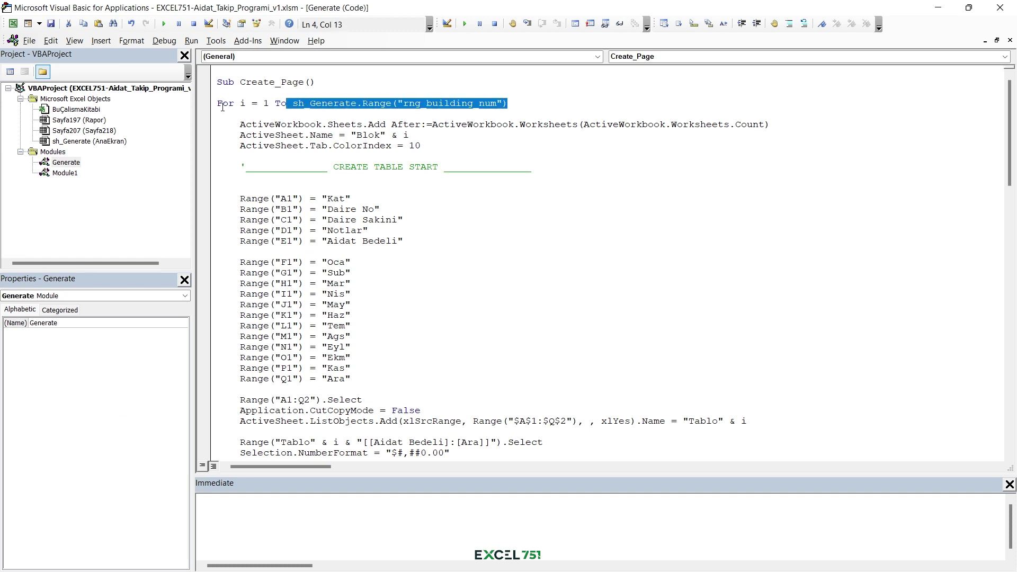
left_click_drag(221, 106, 219, 93)
left_click_drag(536, 98, 536, 100)
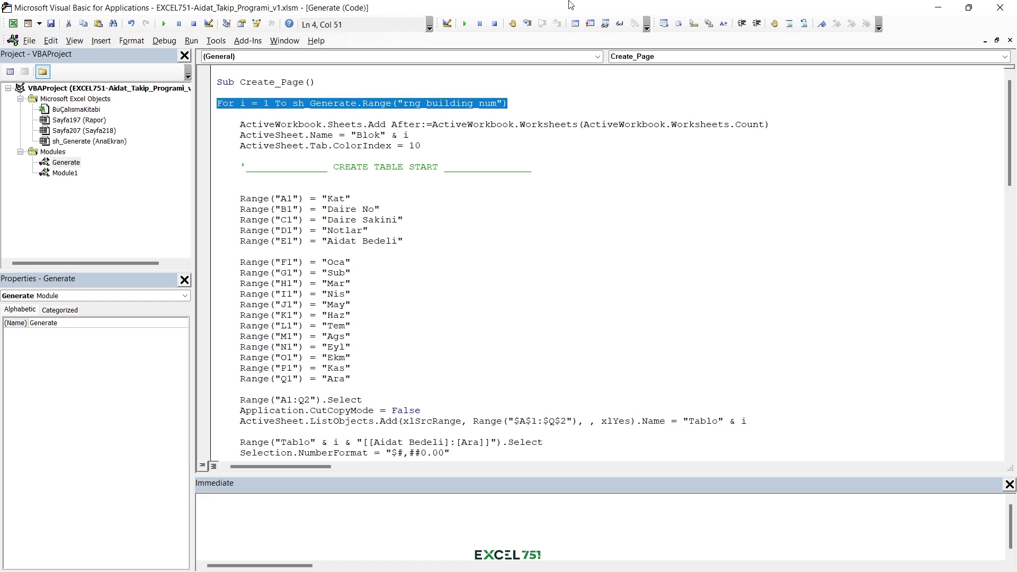
key("Up")
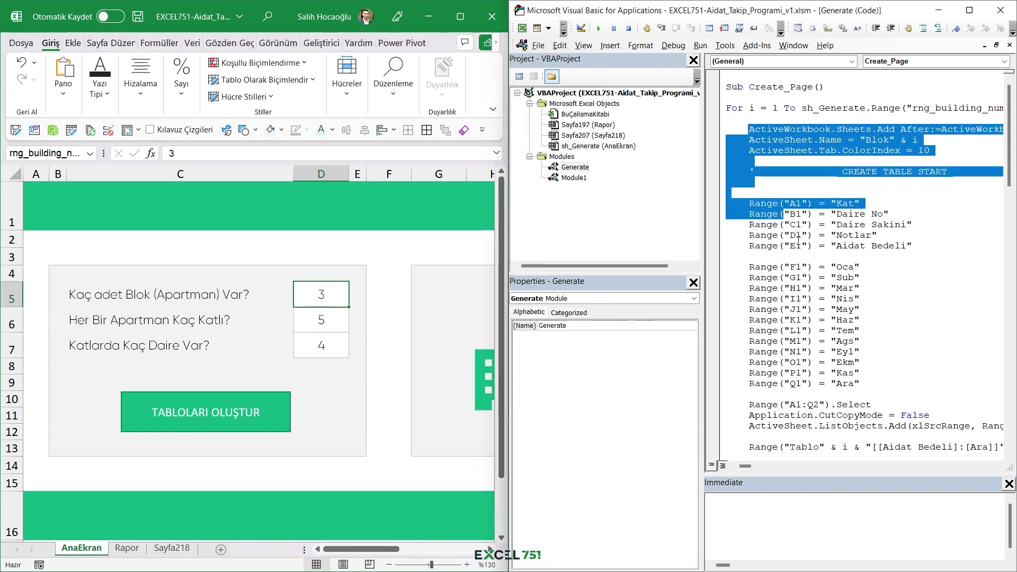
- Widen the code editor at Excel's expense
left_click_drag(726, 129, 866, 383)
left_click(866, 384)
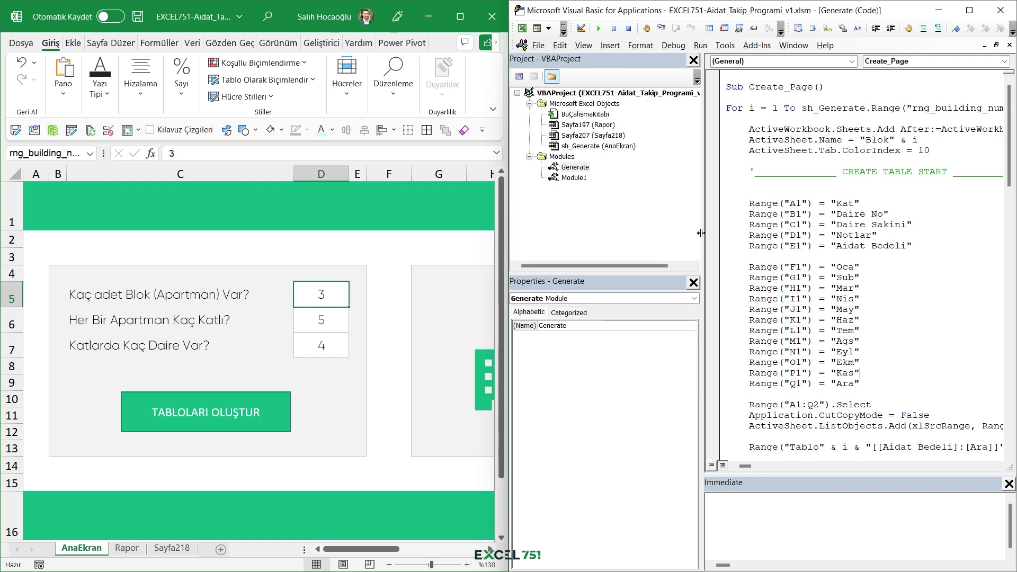
left_click_drag(702, 224, 411, 228)
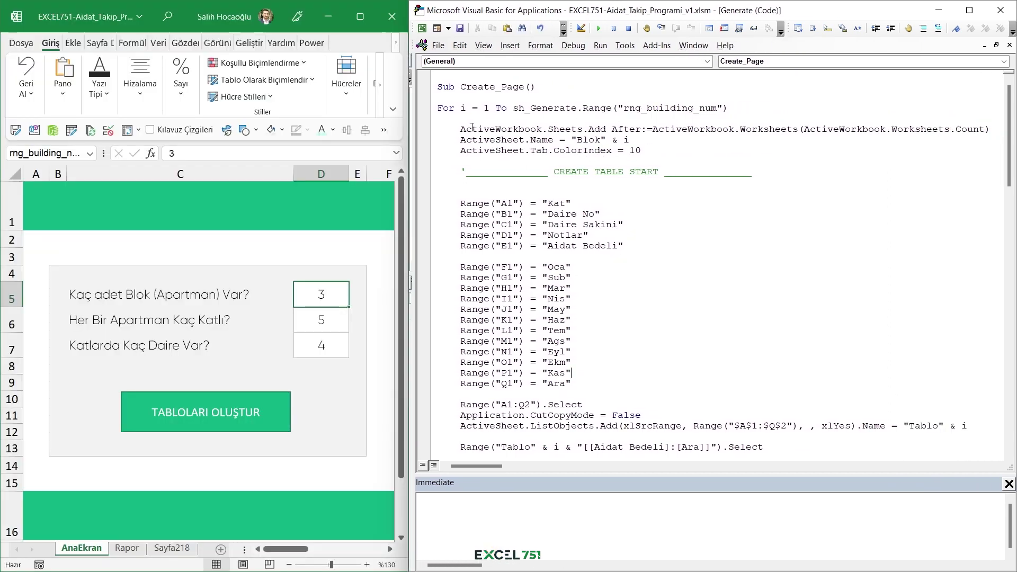
- Walk through the sheet-creation lines: loop start 1, Blok & i naming, tab colour 10
left_click_drag(461, 128, 675, 360)
left_click(675, 360)
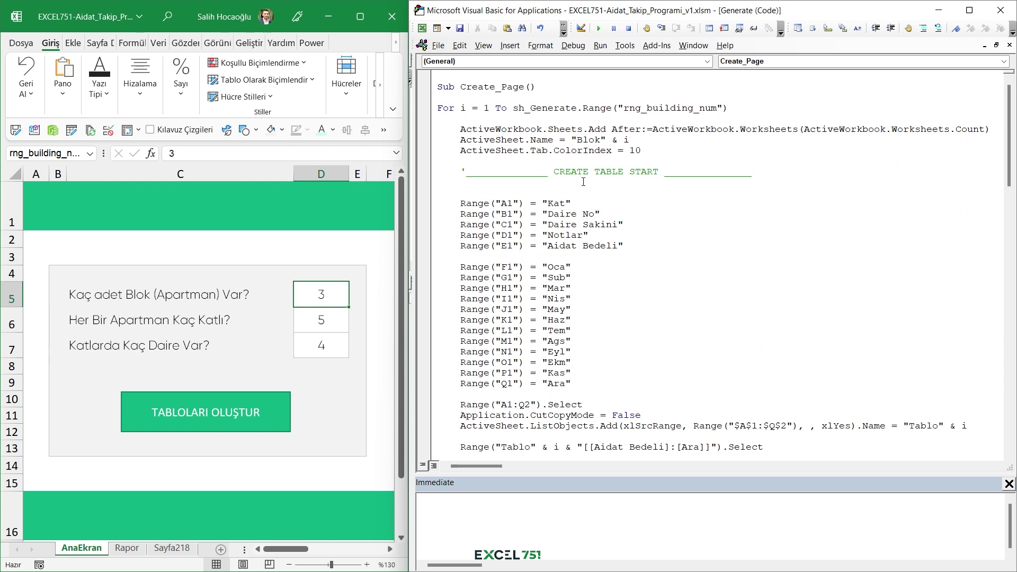
left_click_drag(459, 131, 641, 151)
left_click(639, 152)
double_click(627, 139)
double_click(493, 110)
left_click_drag(438, 139, 674, 154)
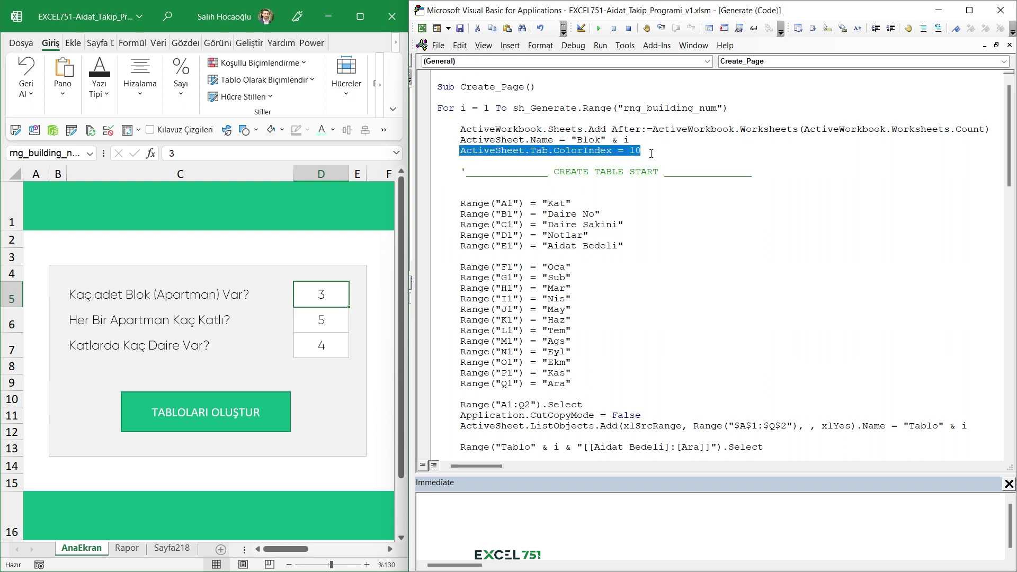
left_click(593, 162)
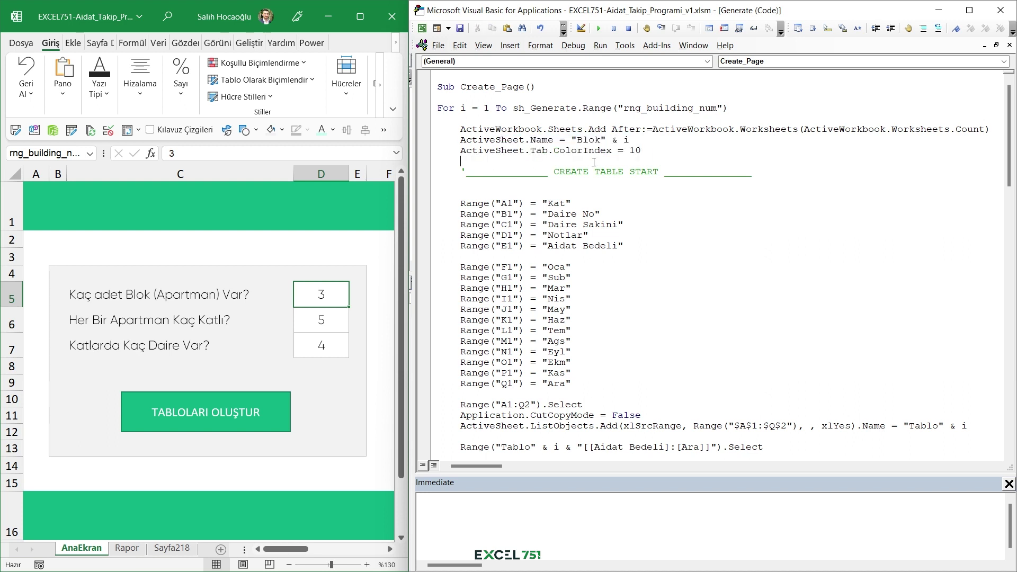
double_click(632, 152)
- Colour the Sayfa218 tab, then switch to the Rapor sheet while reviewing the header code
right_click(168, 554)
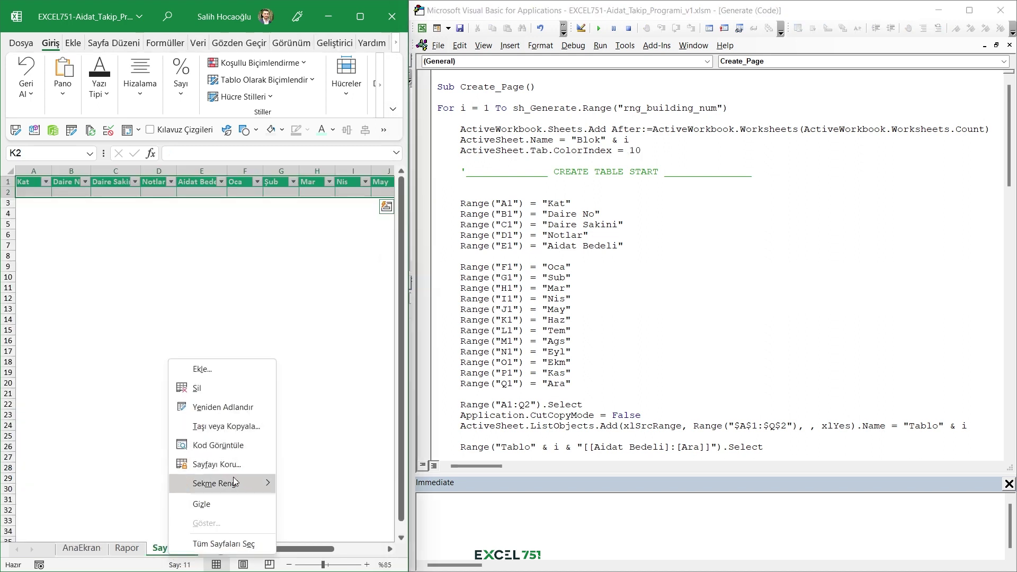
mouse_move(221, 483)
left_click(336, 448)
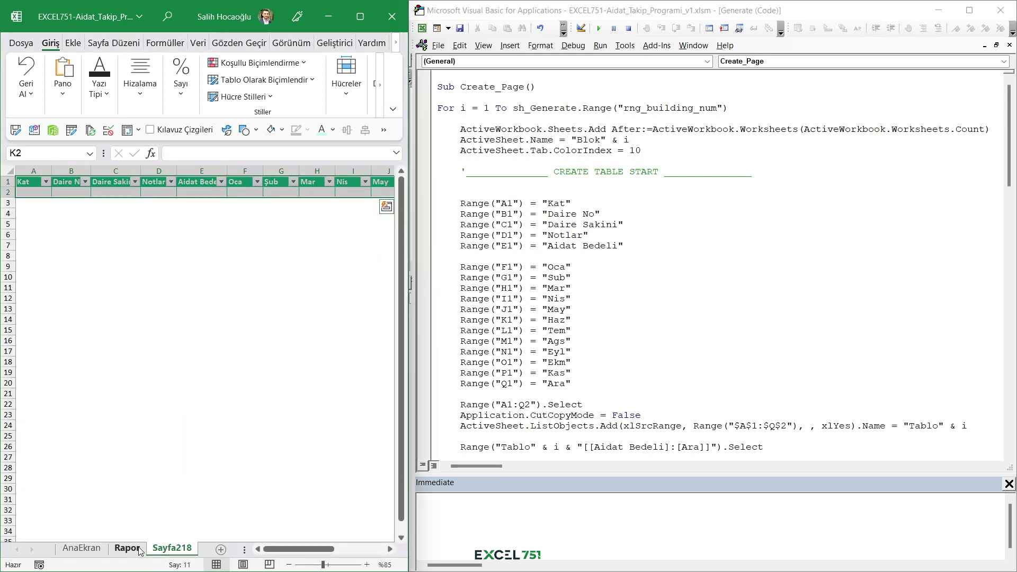
left_click(127, 547)
left_click_drag(465, 200, 614, 386)
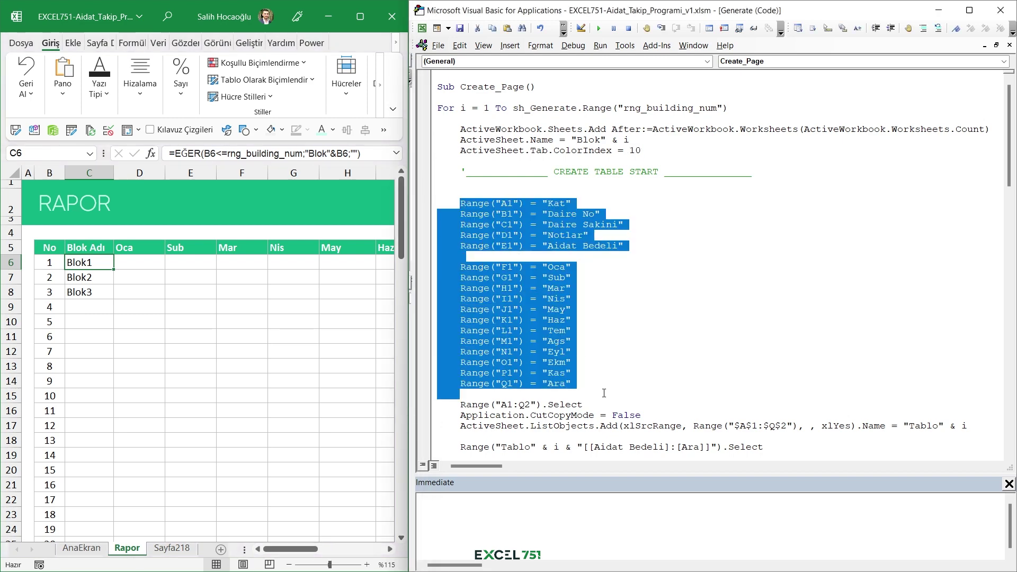
left_click_drag(463, 197, 572, 374)
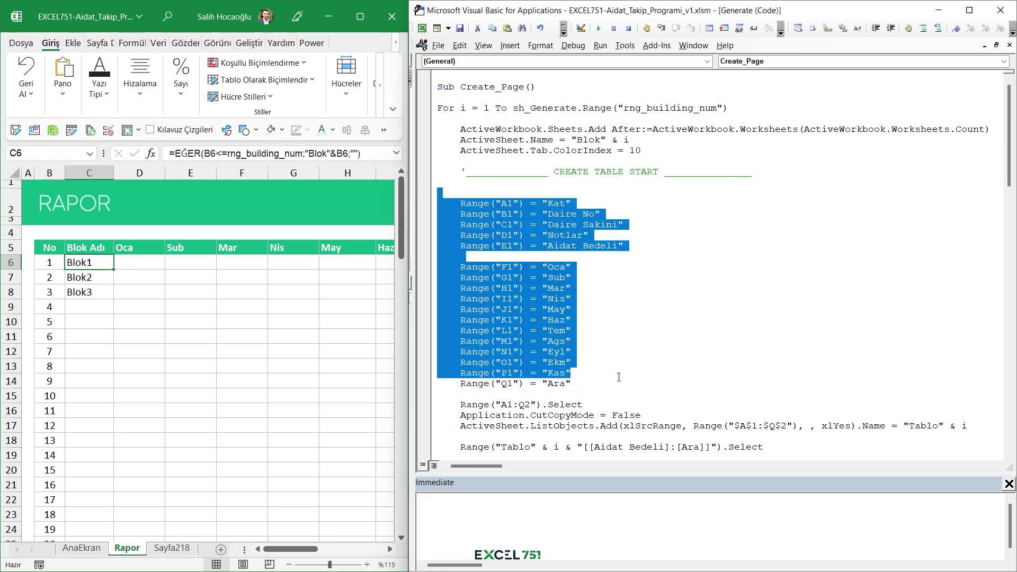
- Add a new sheet with a green tab and name it Blok1
left_click(221, 550)
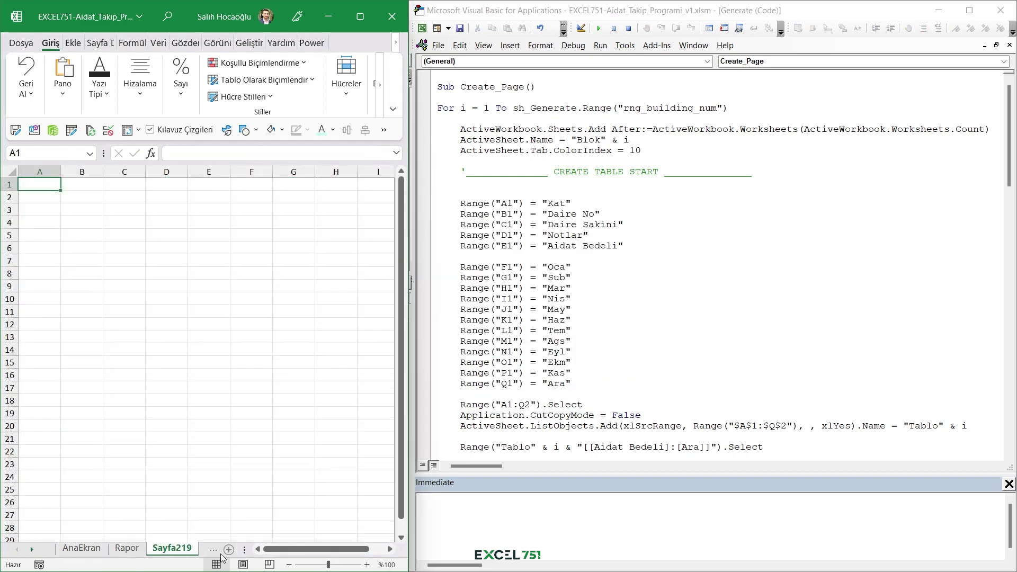
right_click(175, 548)
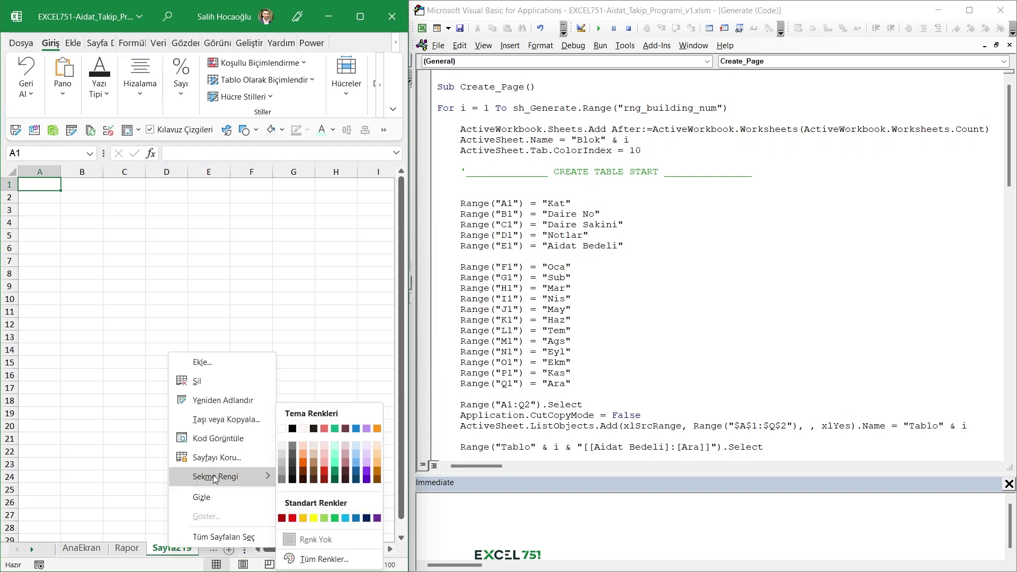
left_click(332, 439)
left_click(179, 551)
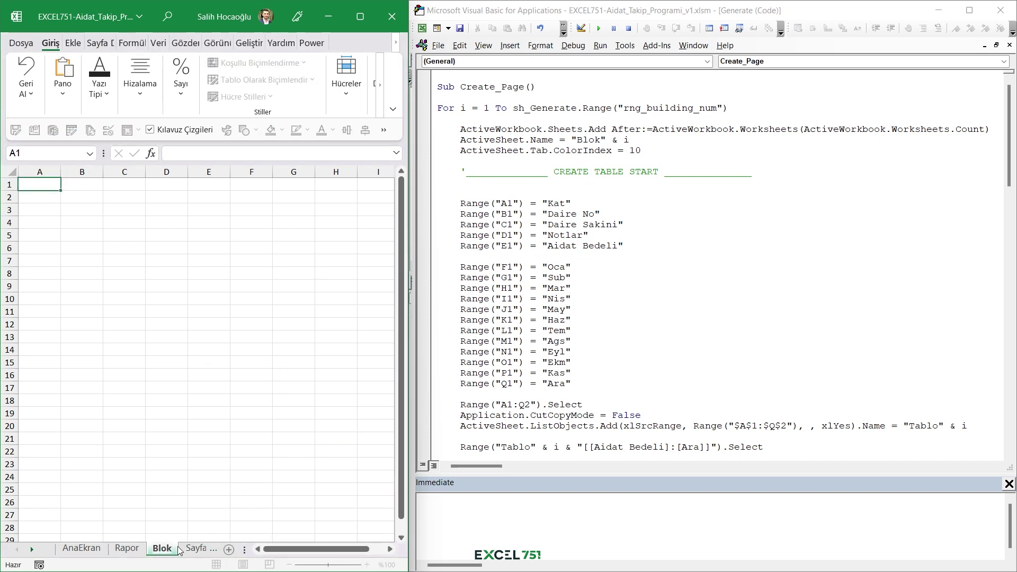
left_click(604, 334)
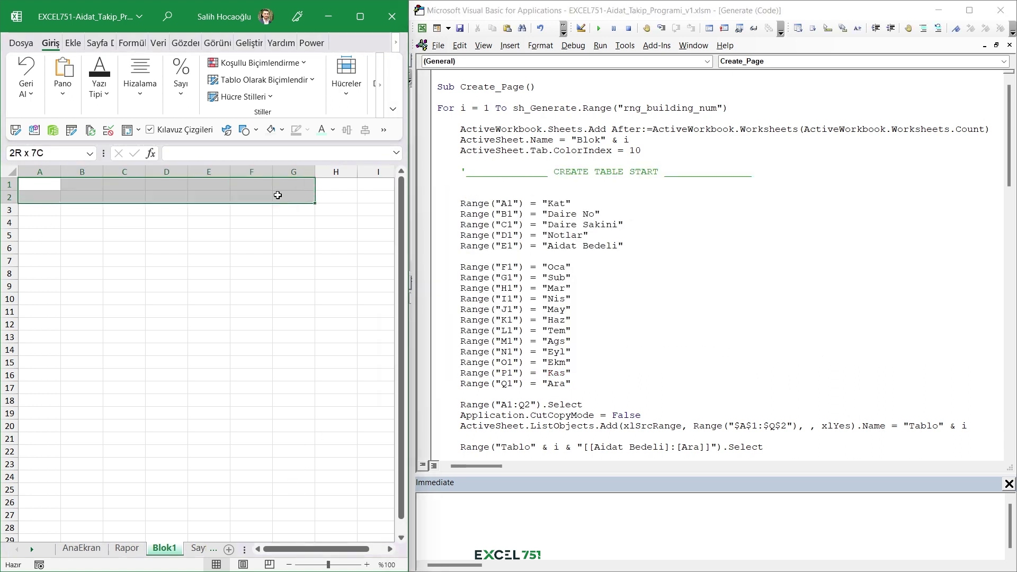
- Compare cells A1:H6 with the code's A1 headers and three table-creation lines
left_click_drag(40, 186, 340, 243)
mouse_move(460, 203)
left_mouse_down()
mouse_move(568, 204)
mouse_move(503, 215)
mouse_move(600, 214)
left_mouse_up()
left_click_drag(459, 223, 622, 224)
left_click_drag(448, 203, 613, 375)
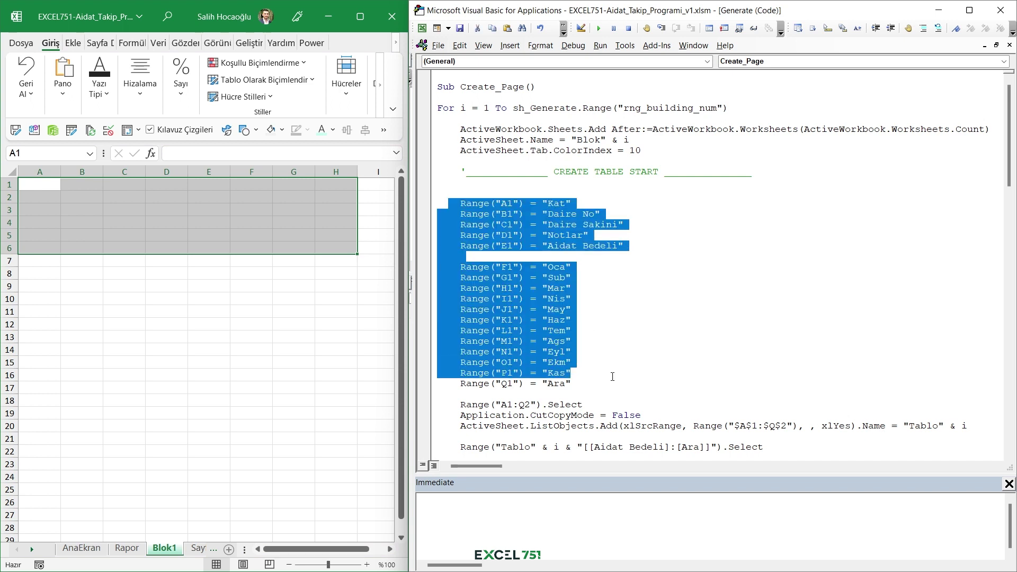
scroll(612, 376, "down", 3)
left_click_drag(976, 331, 442, 310)
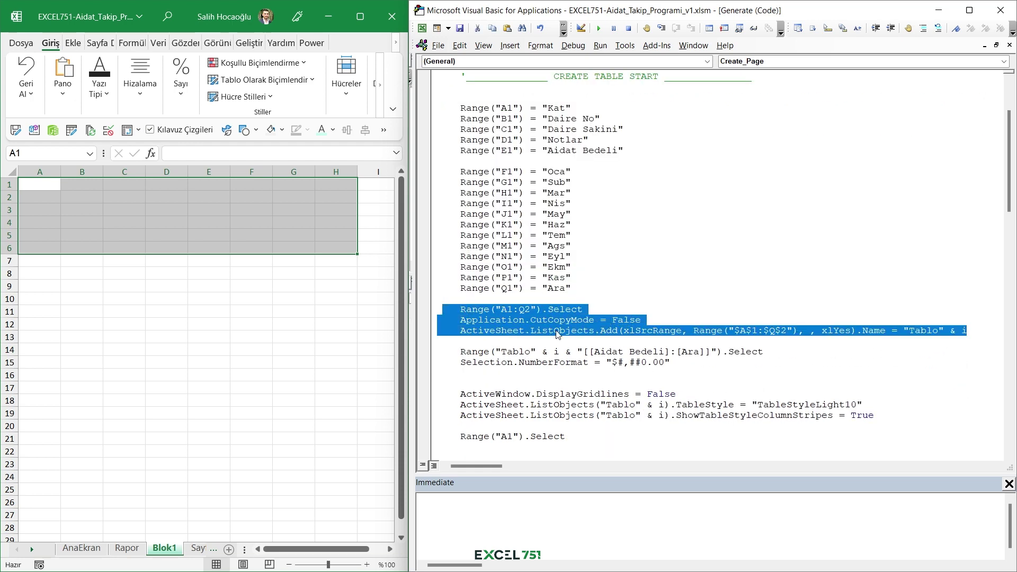
left_click(746, 345)
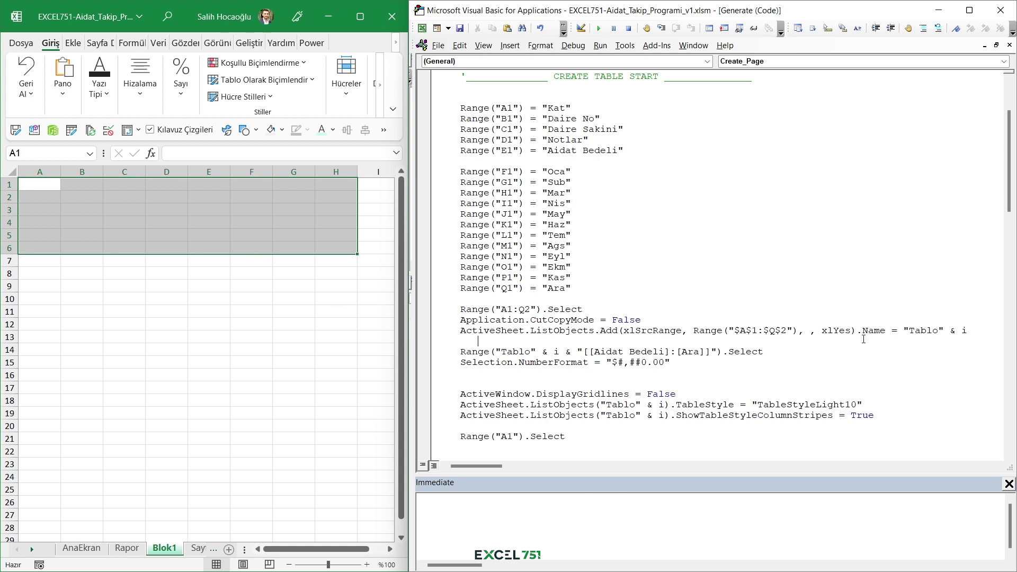
- Review the "Tablo" & i table-creation statement and restore the Project Explorer and Properties panes
left_click_drag(902, 333, 969, 327)
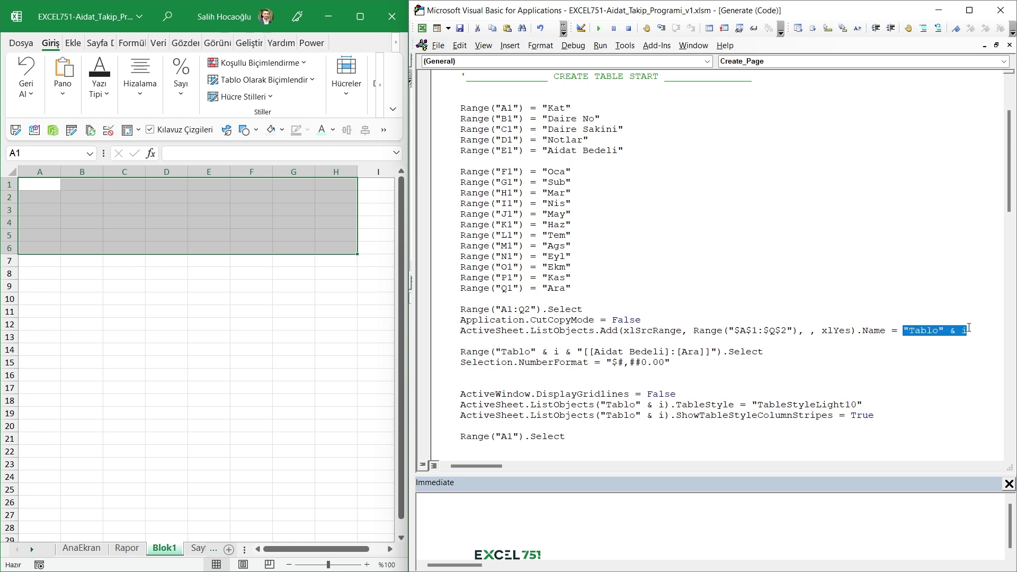
left_click_drag(890, 330, 464, 330)
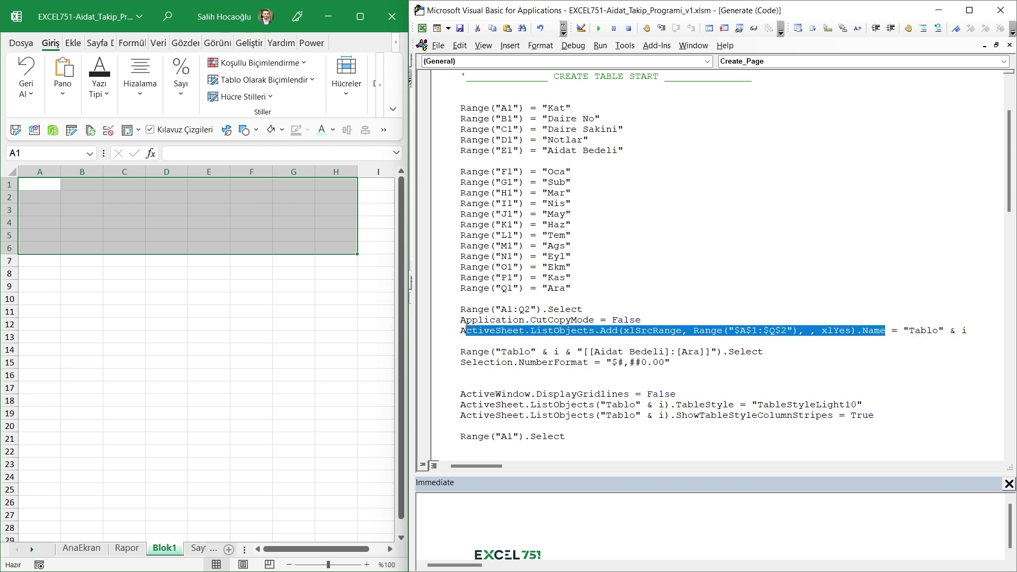
left_click(527, 138)
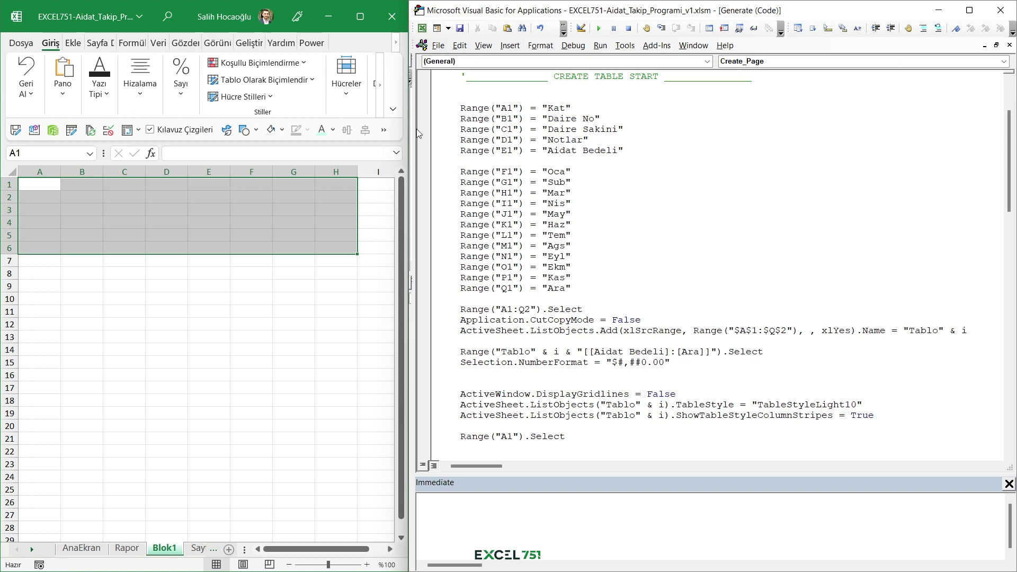
left_click_drag(411, 130, 513, 130)
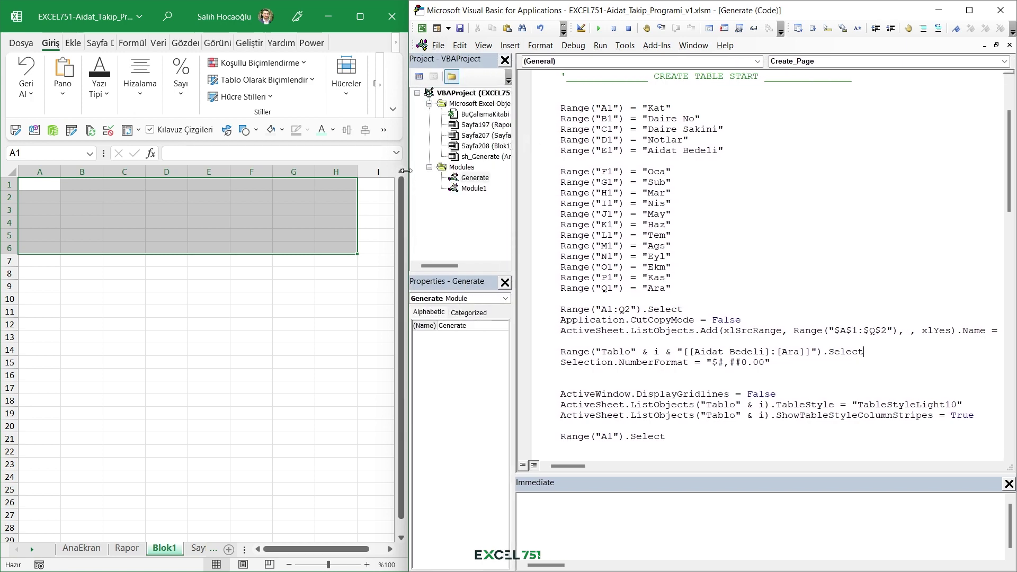
scroll(898, 307, "down", 1)
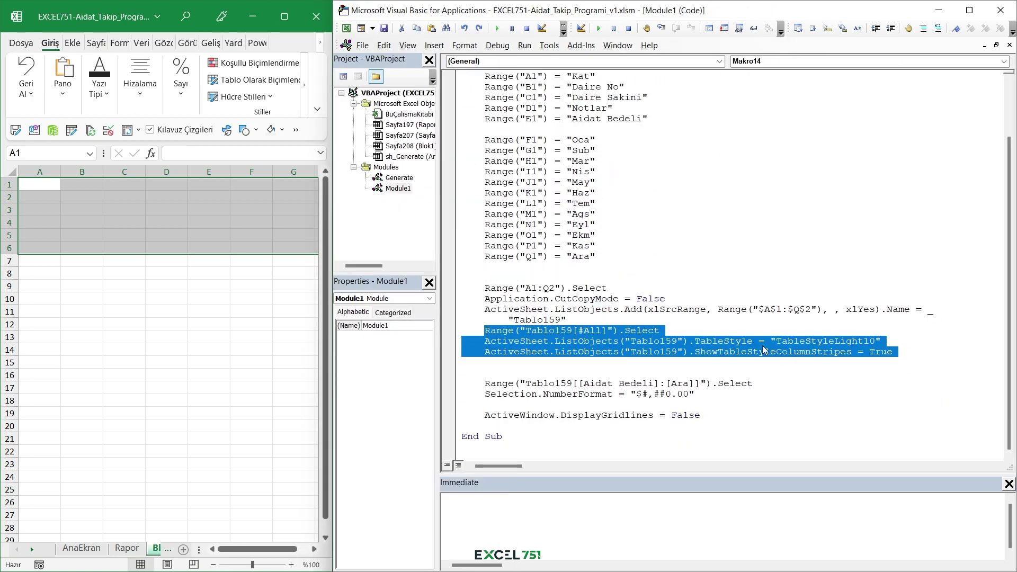
- Compare the recorded macro's hard-coded Tablo159 name in Module1, then go back to the Generate module
double_click(898, 309)
left_click(905, 313)
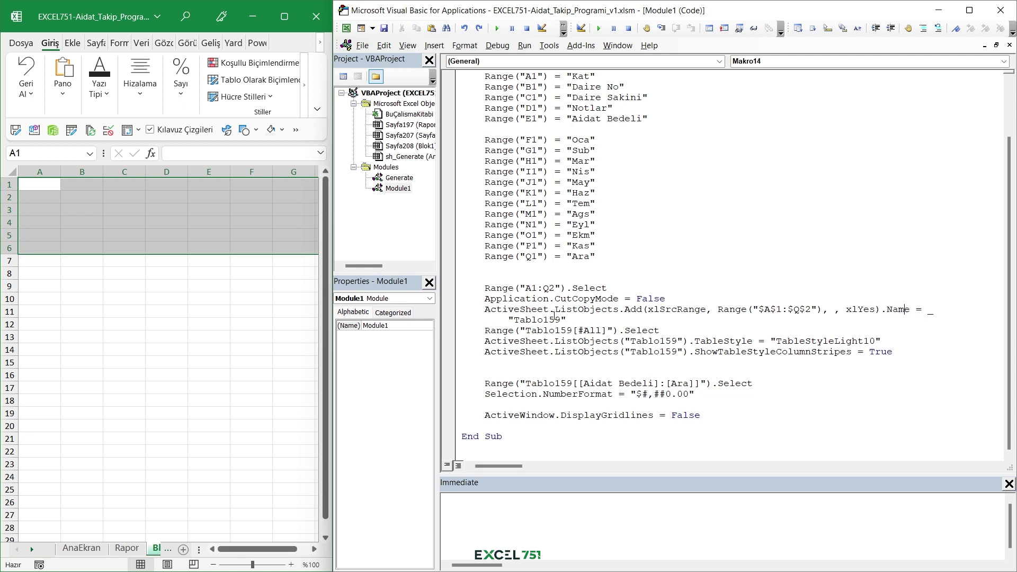
mouse_move(511, 320)
left_mouse_down()
mouse_move(561, 321)
mouse_move(513, 322)
left_mouse_up()
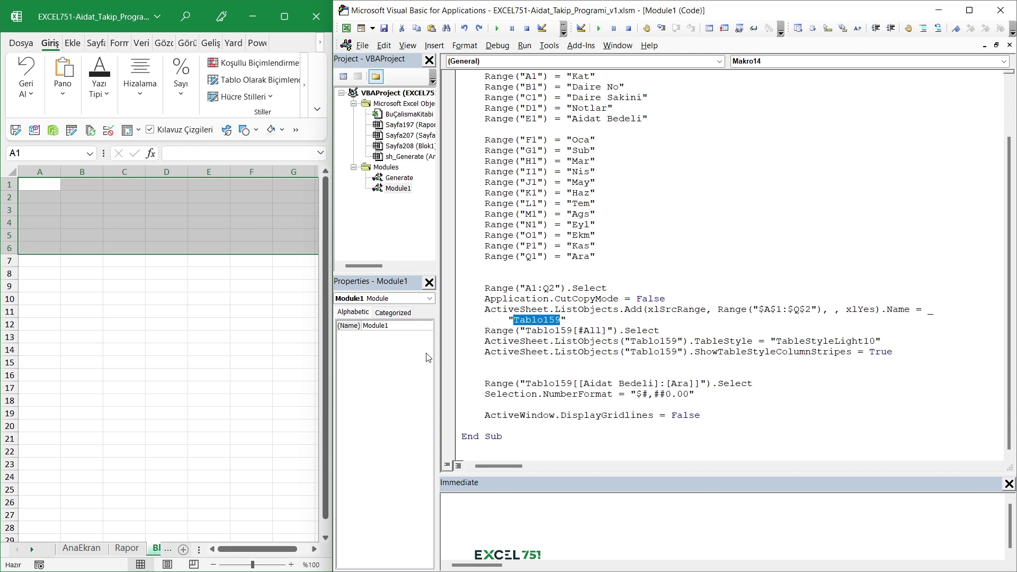
double_click(399, 178)
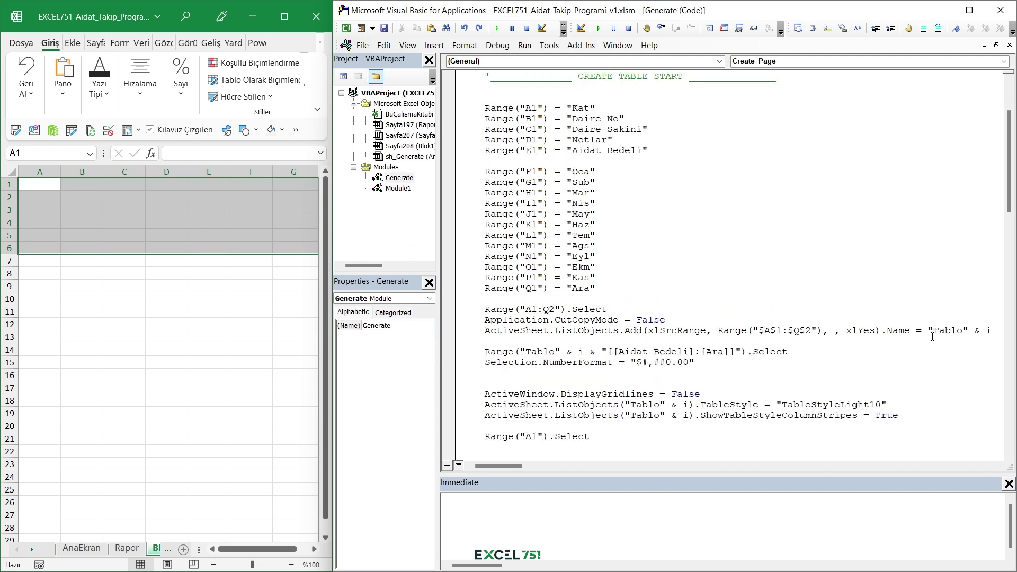
mouse_move(932, 337)
left_mouse_down()
mouse_move(988, 330)
mouse_move(928, 330)
left_mouse_up()
double_click(988, 330)
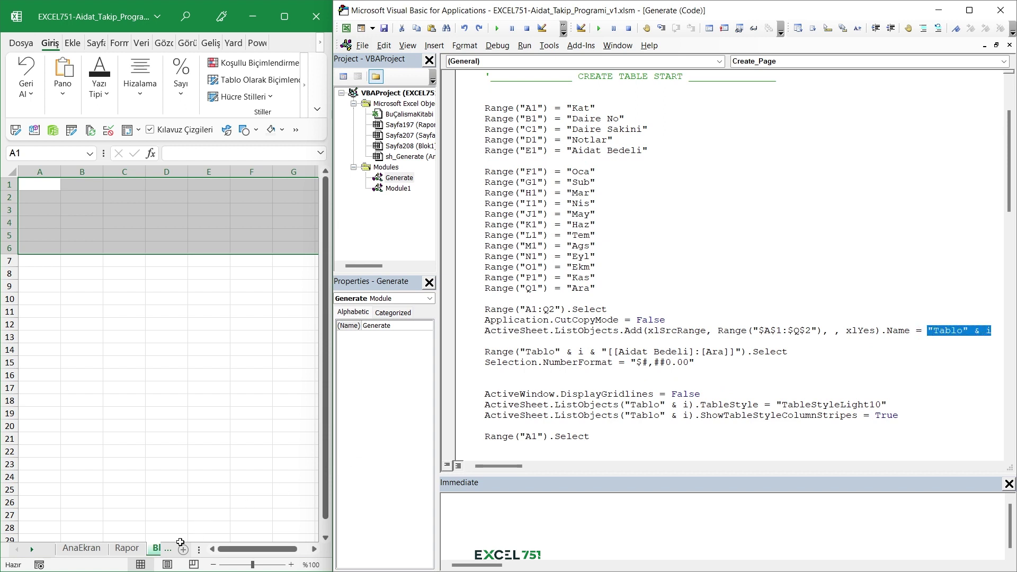
left_click_drag(53, 186, 248, 204)
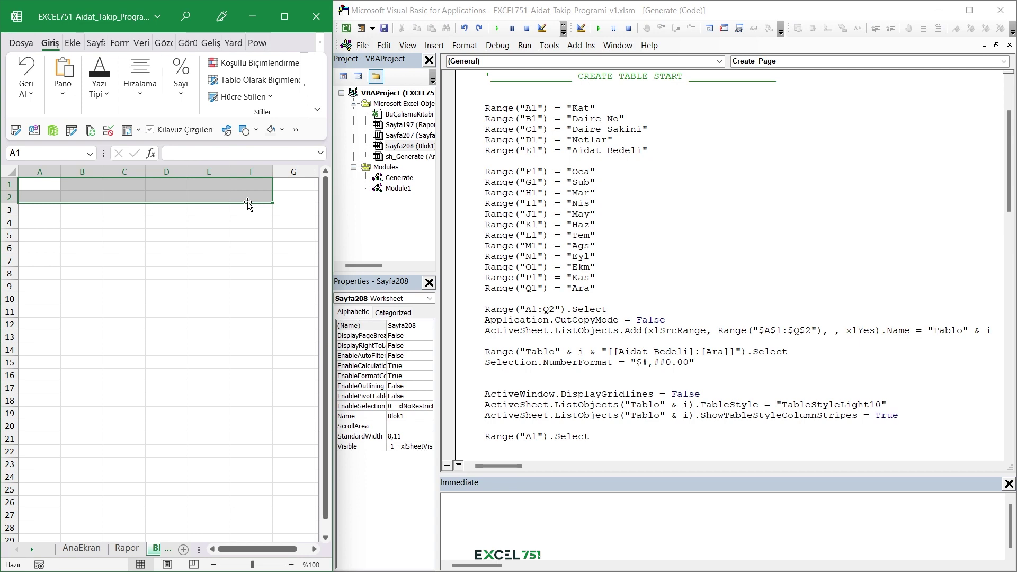
left_click(932, 333)
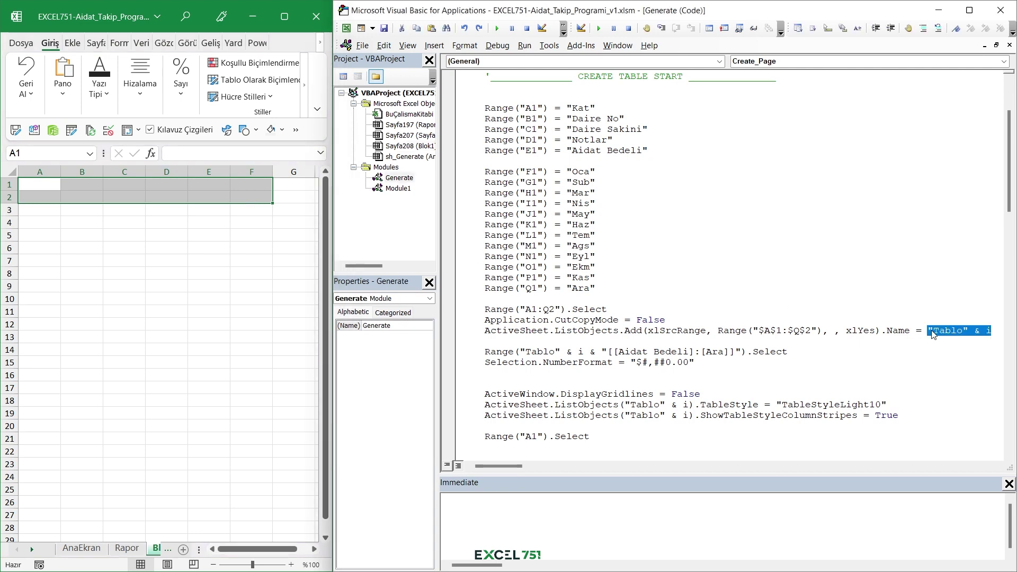
double_click(988, 330)
scroll(626, 281, "up", 3)
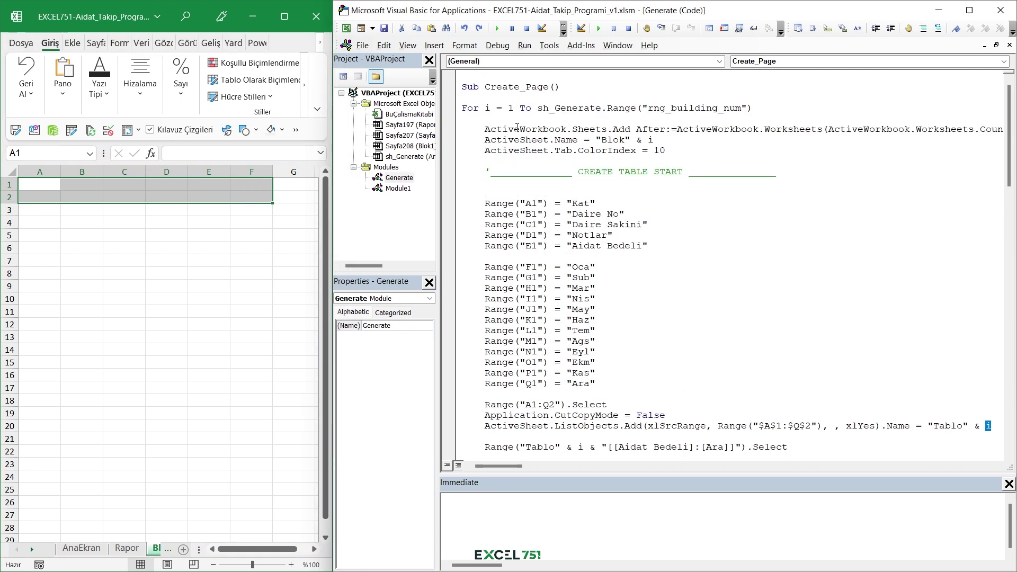
left_click_drag(485, 108, 757, 108)
scroll(704, 277, "down", 2)
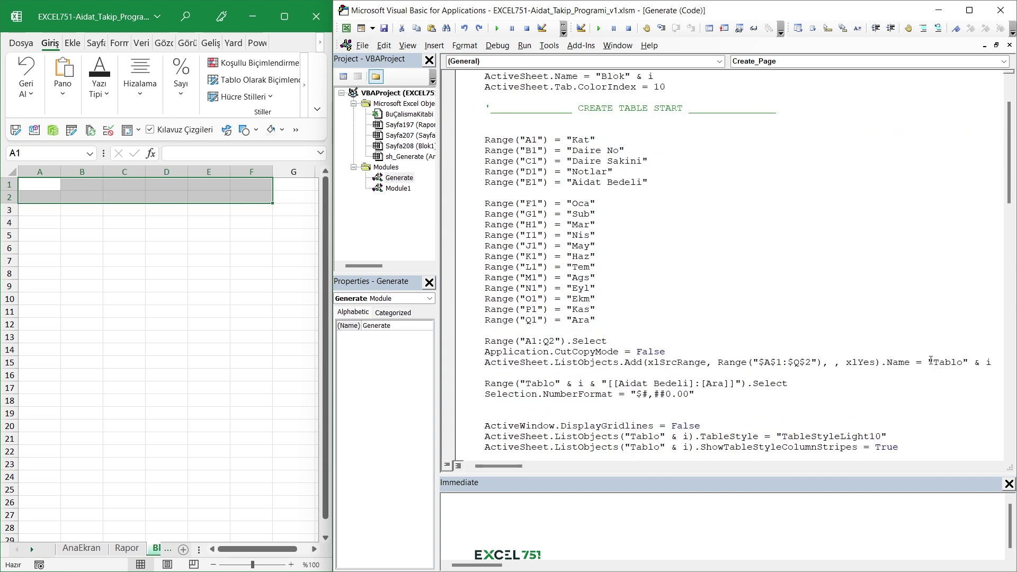
left_click_drag(927, 362, 991, 364)
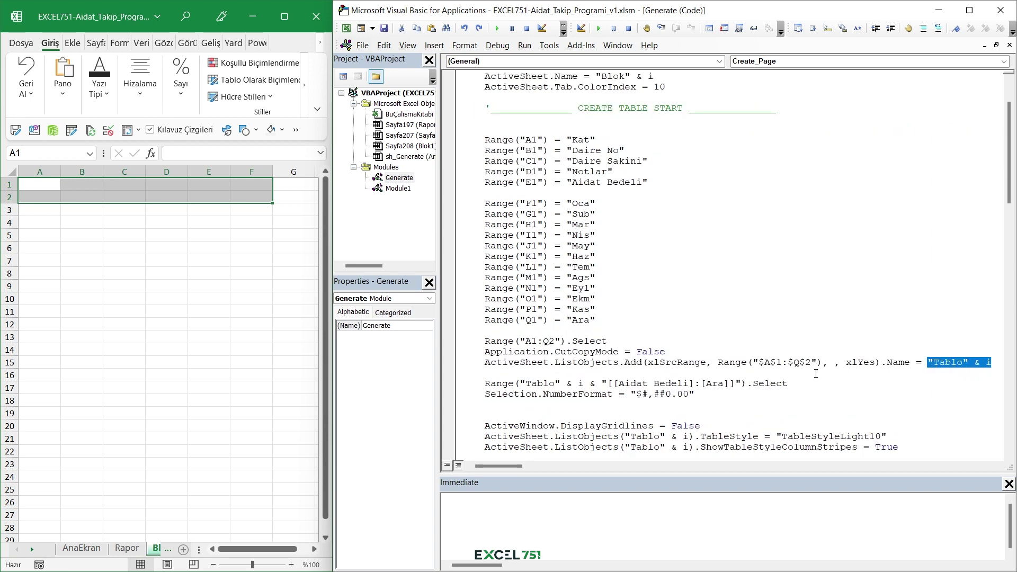
scroll(816, 373, "down", 3)
mouse_move(927, 267)
left_mouse_down()
mouse_move(968, 267)
mouse_move(927, 267)
left_mouse_up()
left_click_drag(521, 288, 589, 288)
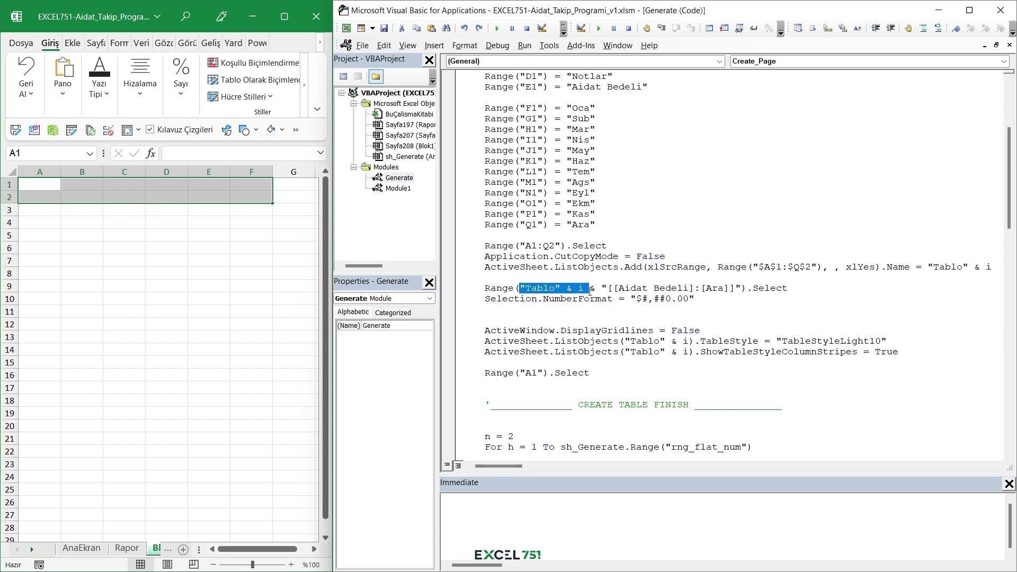
mouse_move(623, 342)
left_mouse_down()
mouse_move(694, 341)
mouse_move(618, 352)
left_mouse_up()
left_click(686, 352)
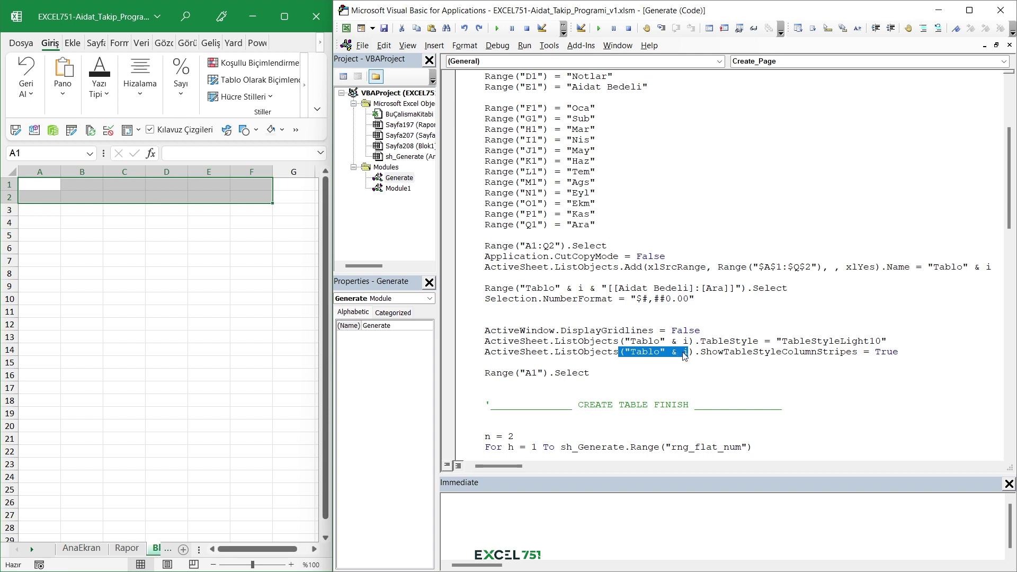
- Review Create_Page's gridline, table-style and table-creation statements
mouse_move(723, 353)
left_mouse_down()
mouse_move(580, 288)
mouse_move(794, 289)
left_mouse_up()
left_click(579, 288)
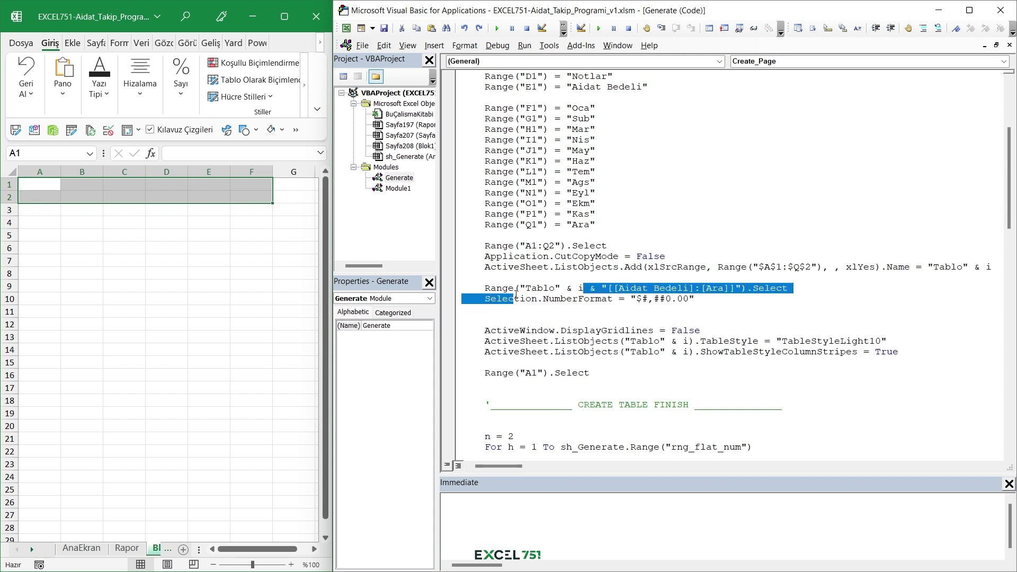
left_click(926, 237)
scroll(926, 237, "down", 5)
left_click_drag(900, 214, 530, 108)
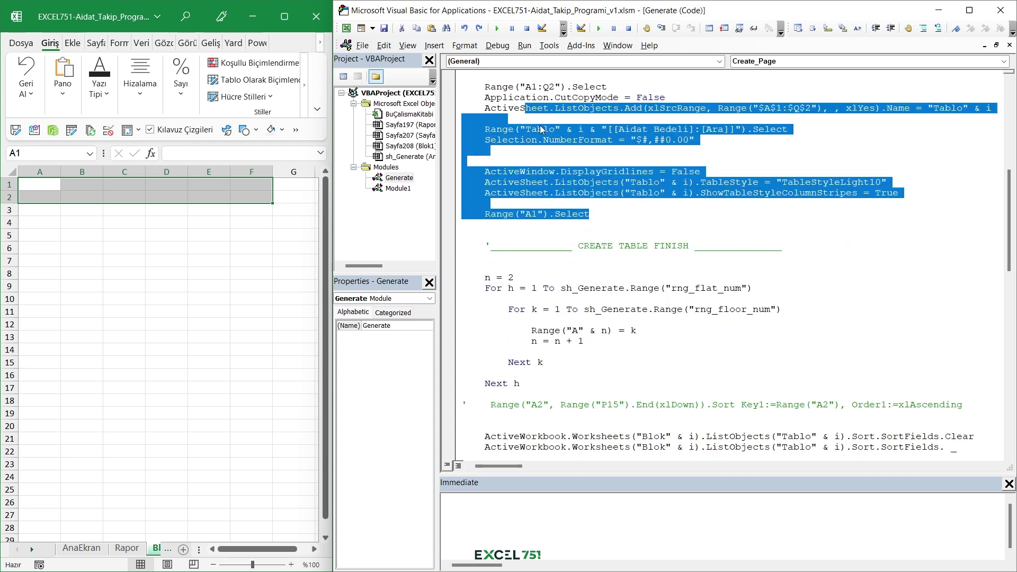
left_click(623, 181)
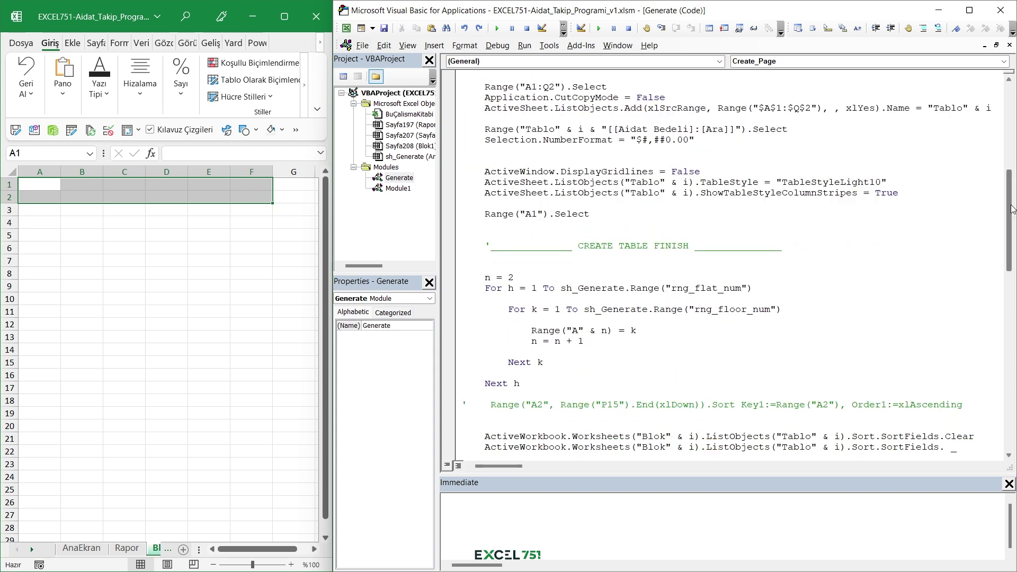
- Mark the floor-numbering loop and switch to the reset v2 workbook's AnaEkran sheet
scroll(993, 208, "down", 11)
scroll(457, 165, "up", 7)
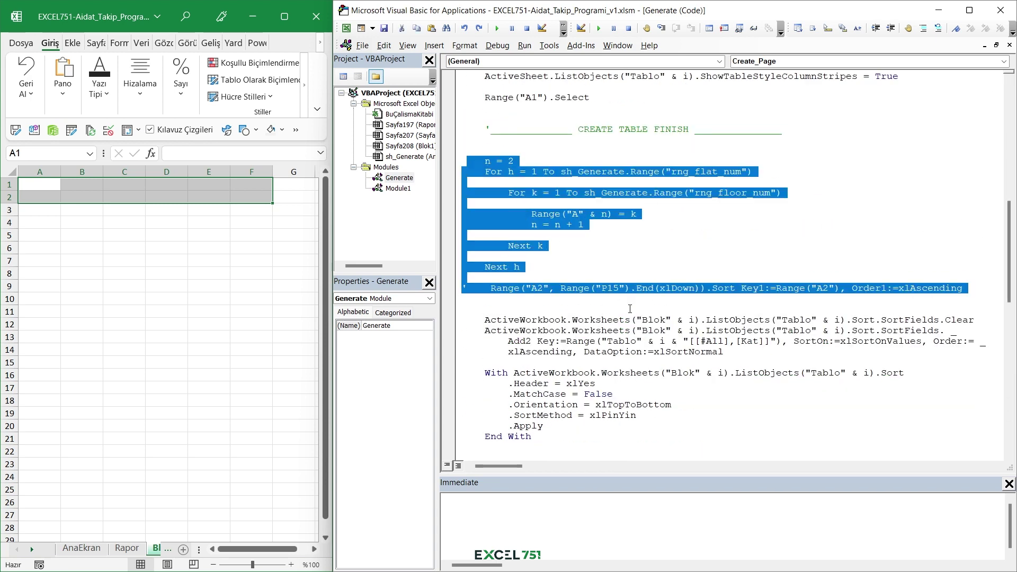
left_click_drag(457, 164, 651, 333)
left_click(647, 340)
scroll(497, 200, "up", 1)
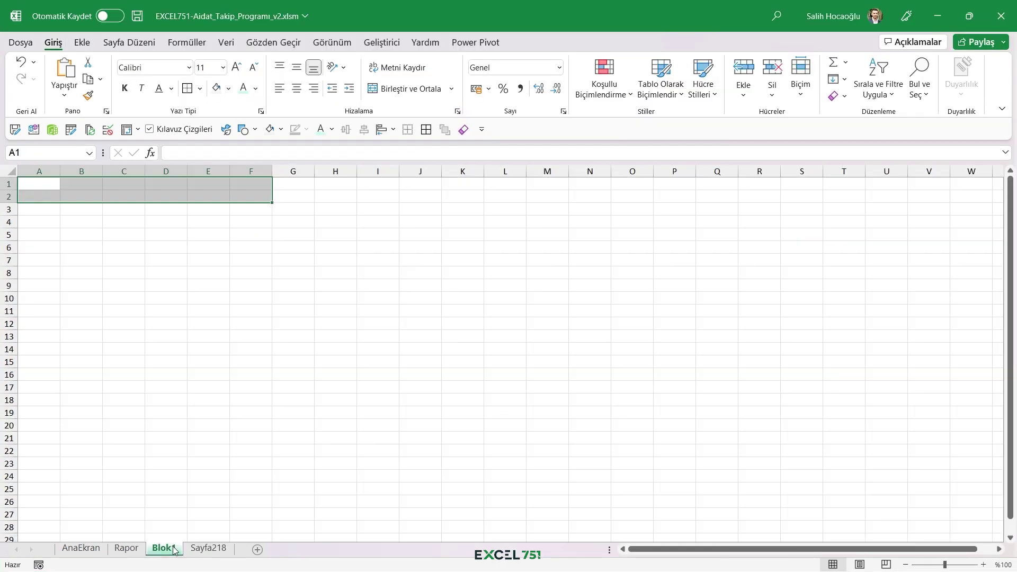
left_click(205, 549, "ctrl")
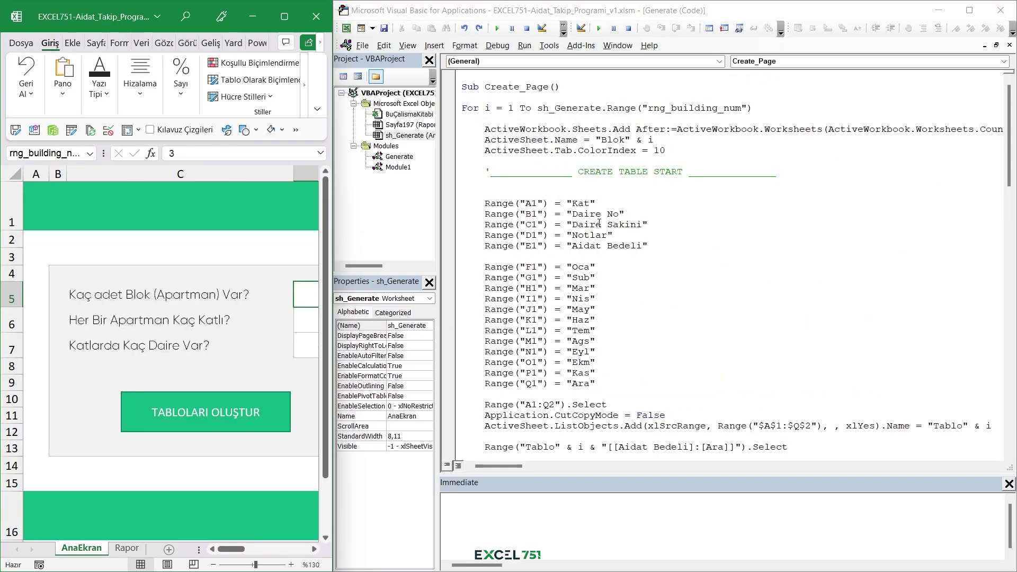
- Rearrange the editor and workbook windows, then step Create_Page until blank sheet Sayfa220 appears after Rapor
left_click_drag(438, 212, 347, 212)
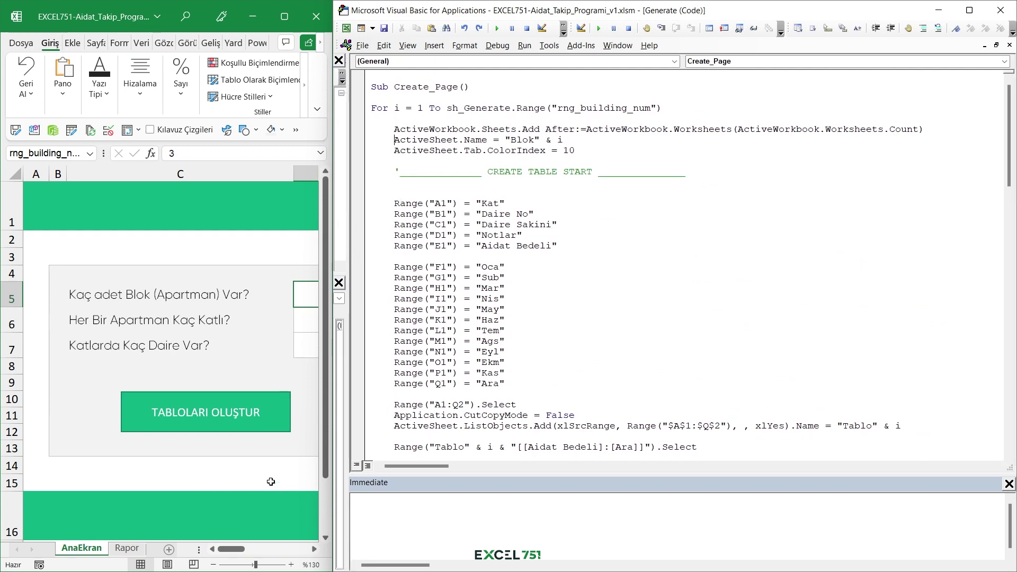
left_click_drag(332, 317, 476, 313)
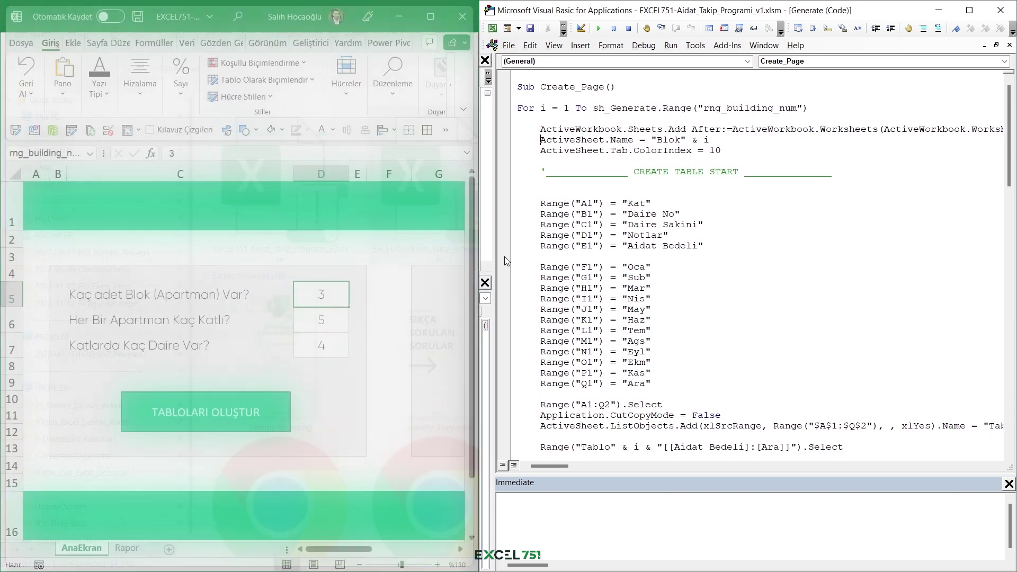
left_click(529, 129)
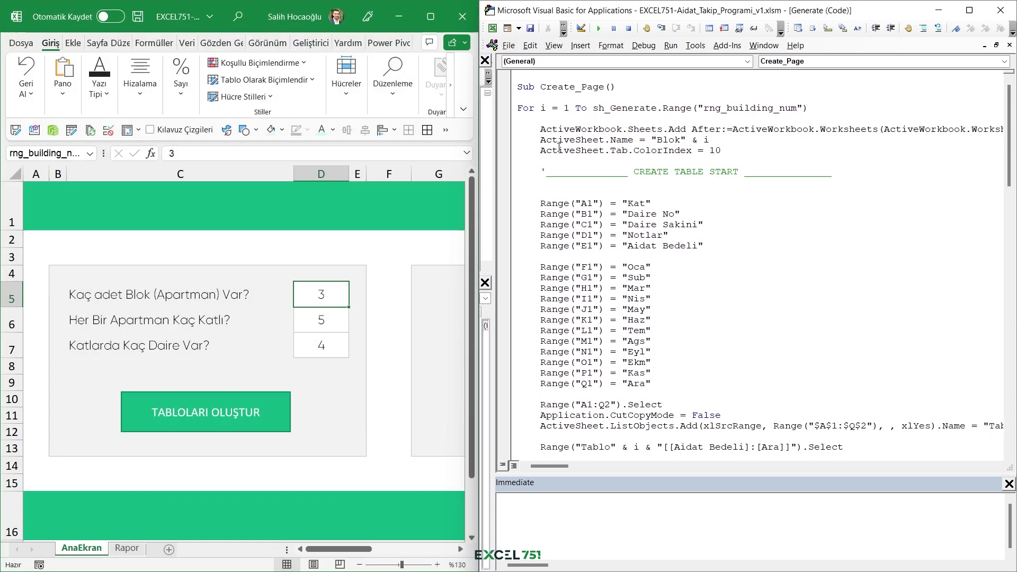
key("F8")
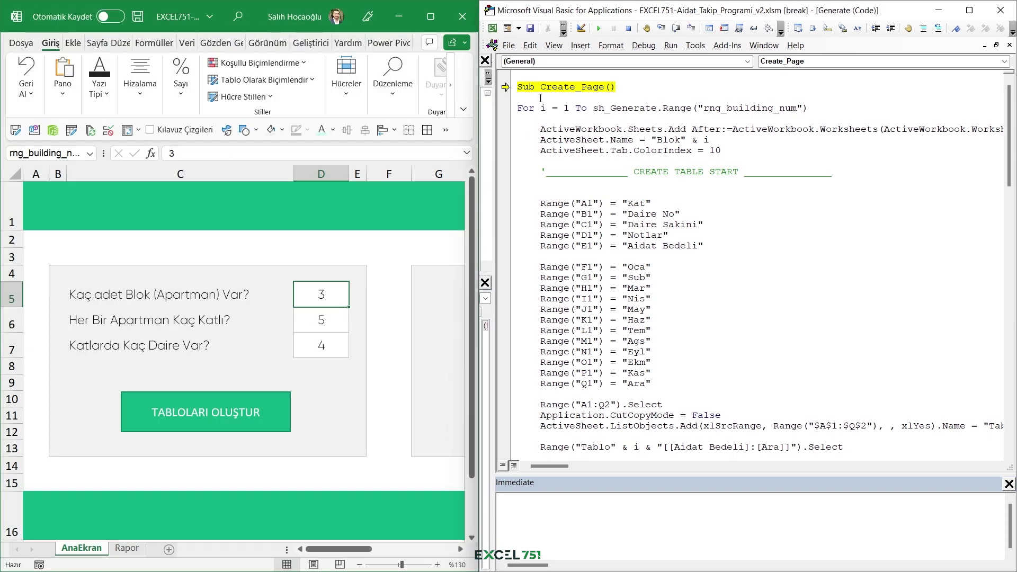
key("F8")
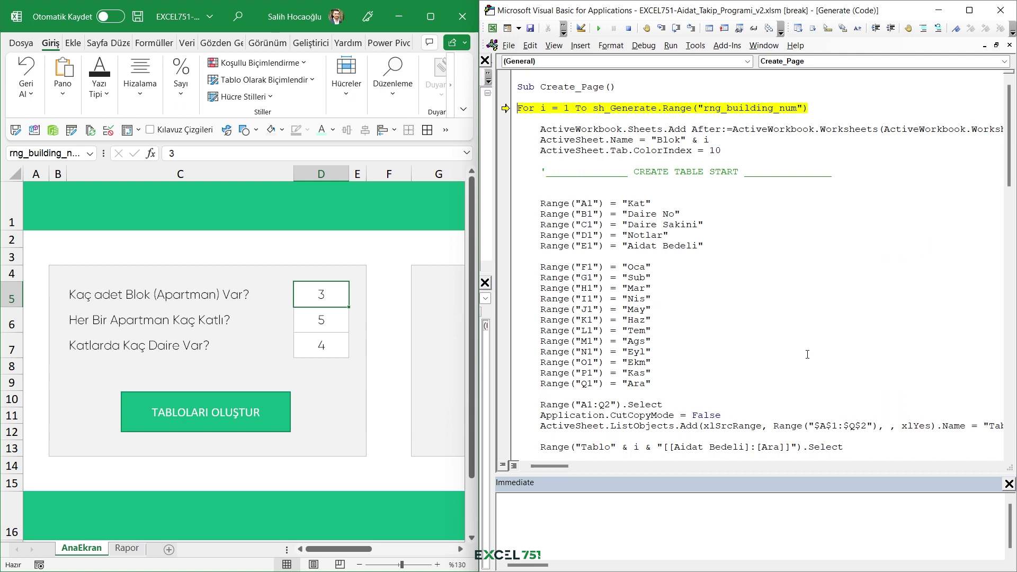
key("F8")
key("F8")
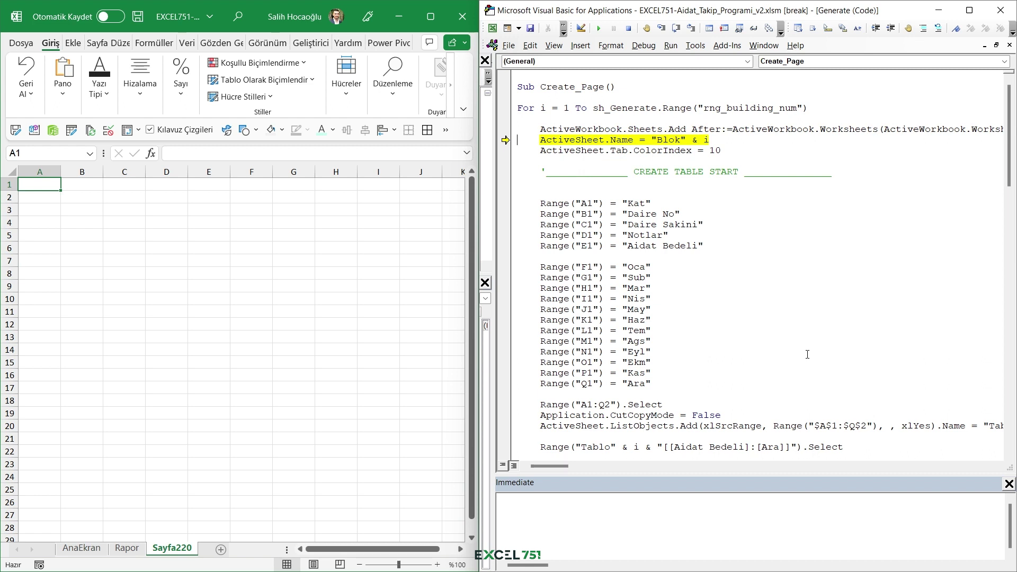
- Step the macro to name the sheet Blok1 and fill row 1 with Kat, Daire No, Daire Sakini, Notlar, Aidat Bedeli and the month headers
key("F8")
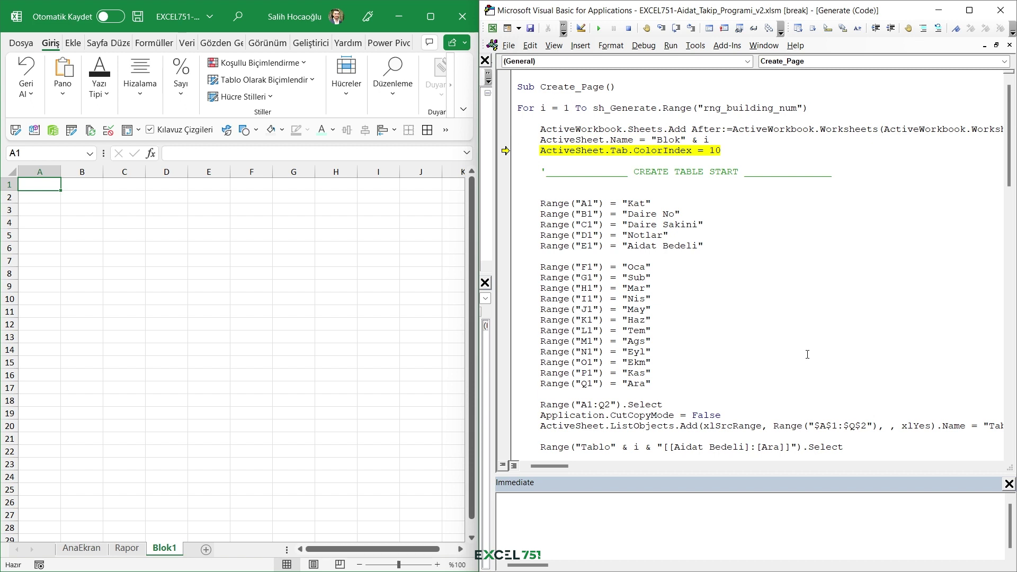
key("F8")
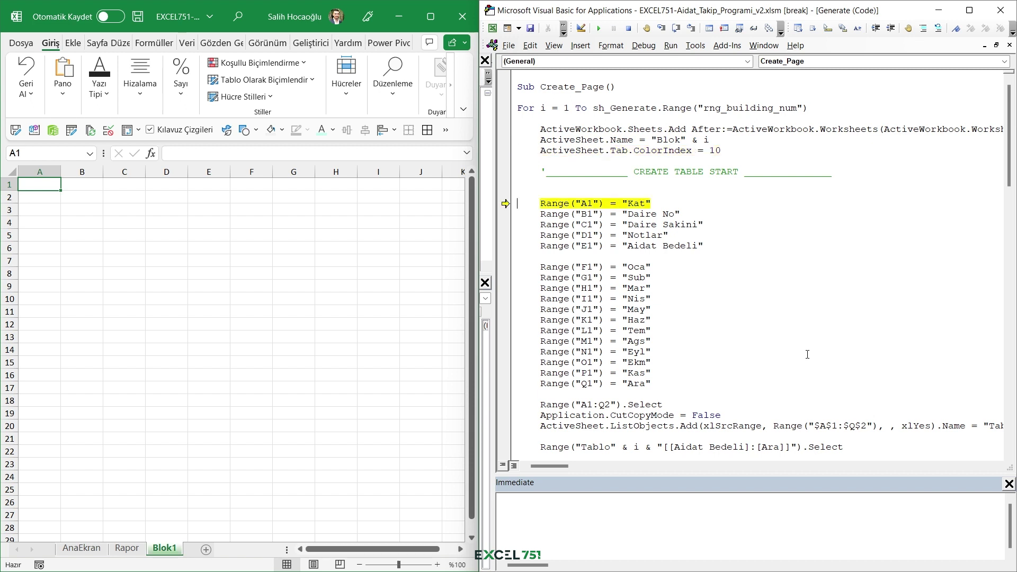
key("F8")
key("F8")
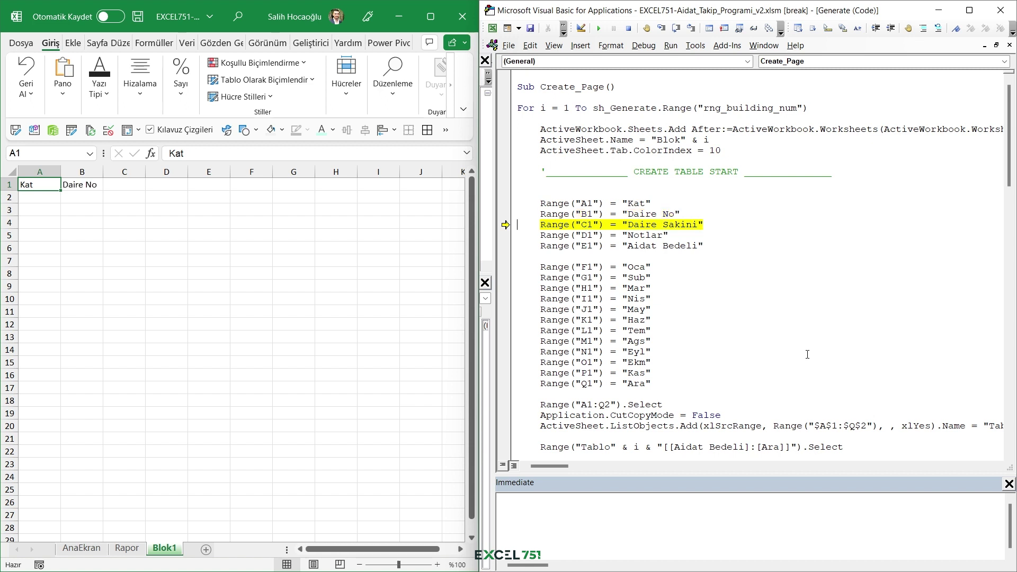
key("F8")
key("F8")
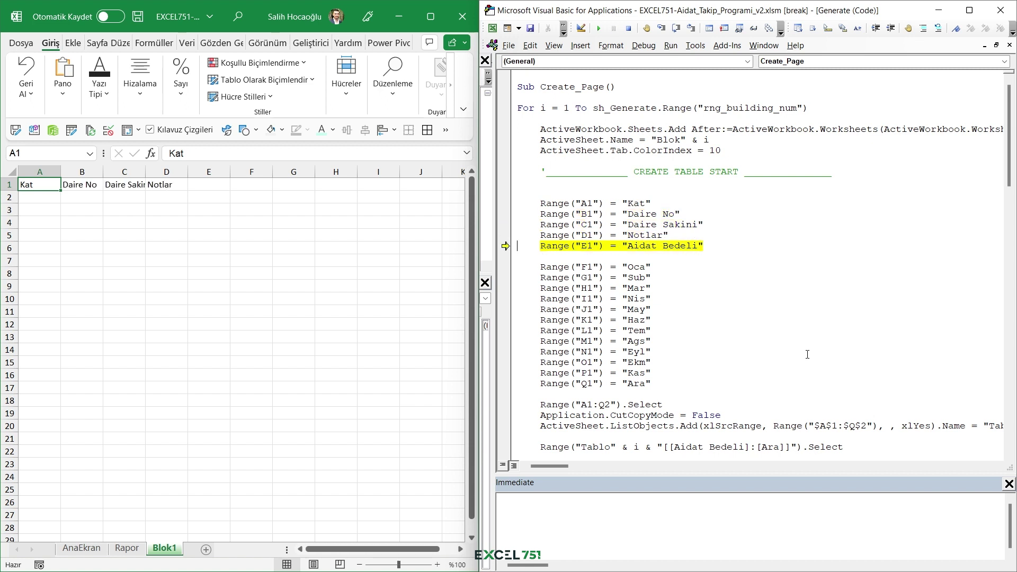
key("F8")
key("F8")
key("F8")
key("F8")
key("F8")
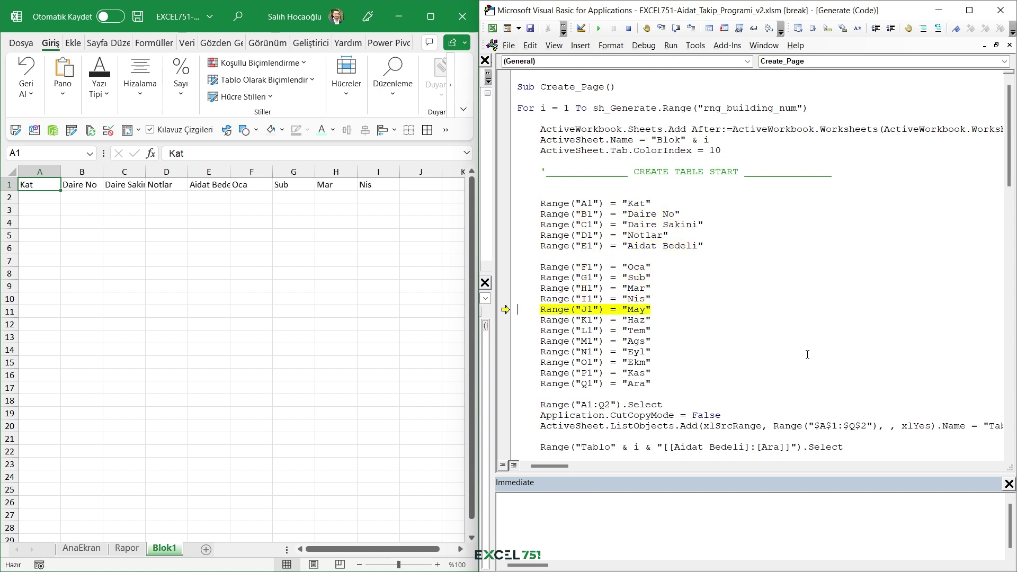
key("F8")
key("F8")
key("F8")
key("F8")
key("F8")
key("F8")
key("F8")
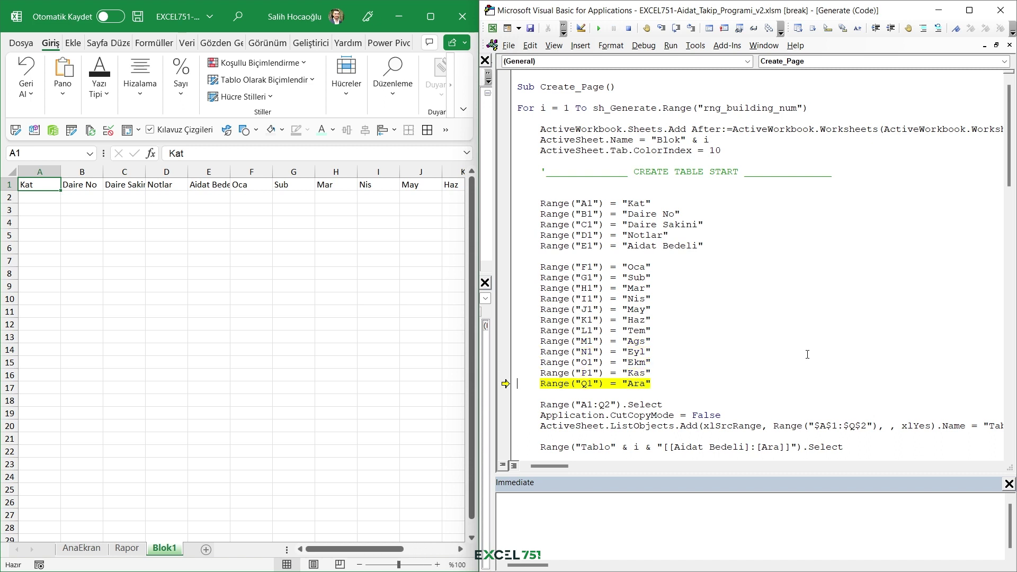
key("F8")
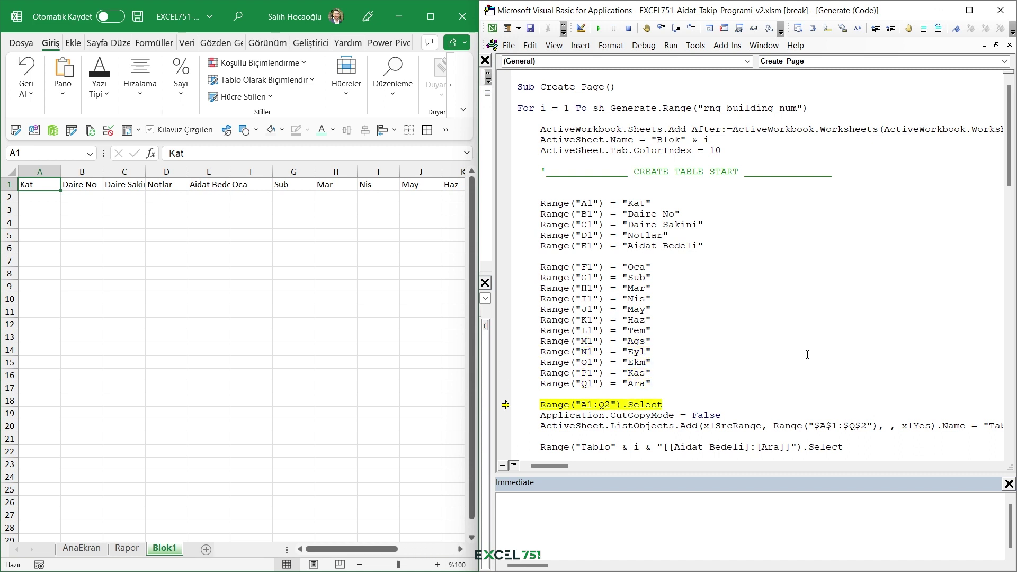
key("F8")
- Step through the table block: A1:Q2 table, currency dues columns, hidden gridlines, TableStyleLight10 with column stripes
key("F8")
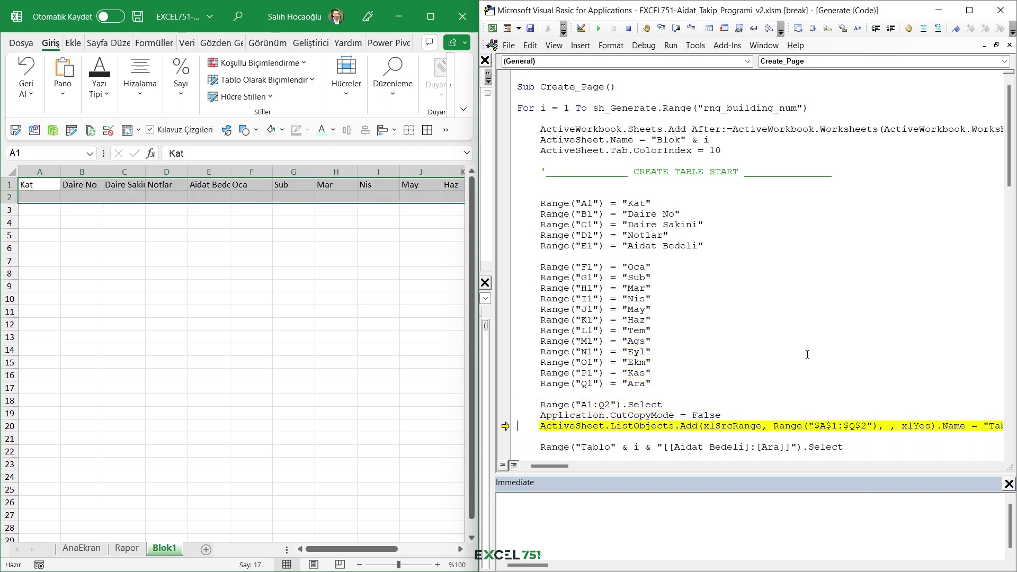
key("F8")
scroll(807, 354, "down", 3)
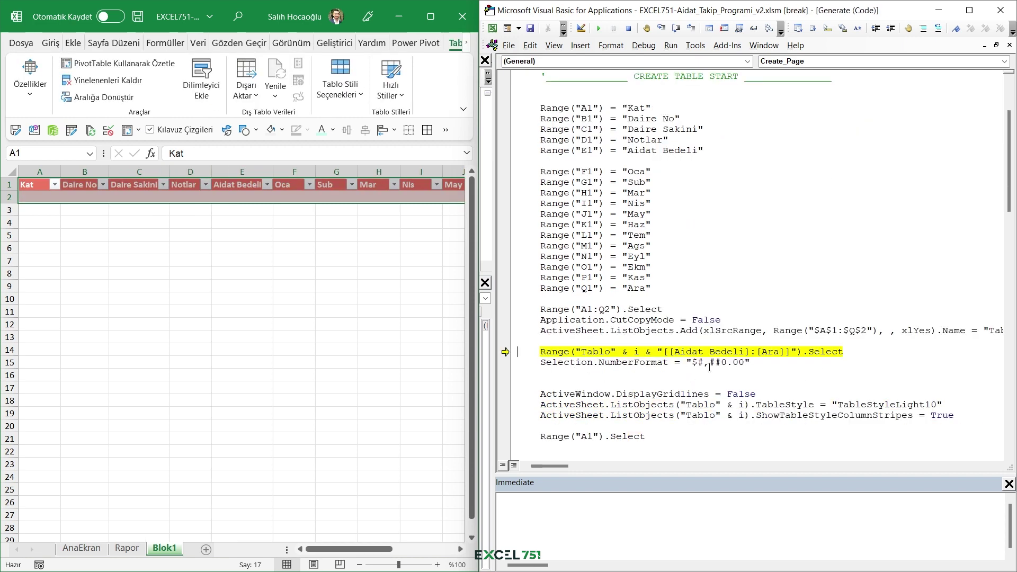
key("F8")
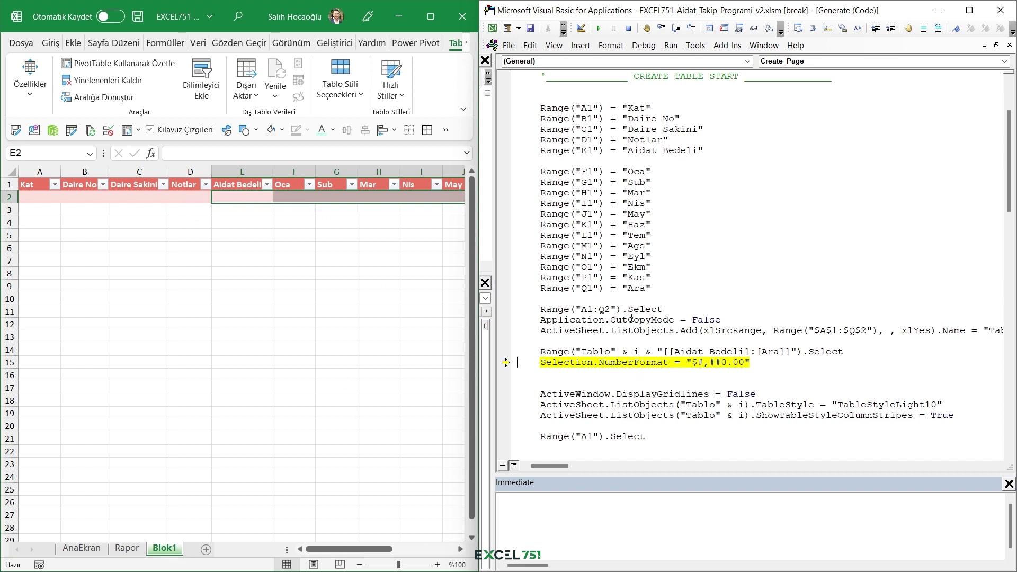
key("F8")
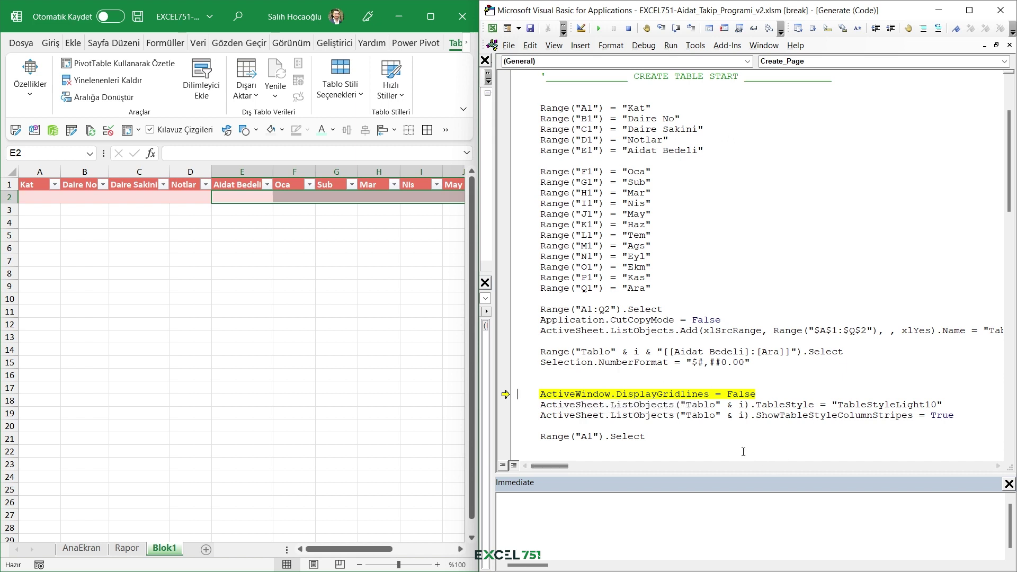
key("F8")
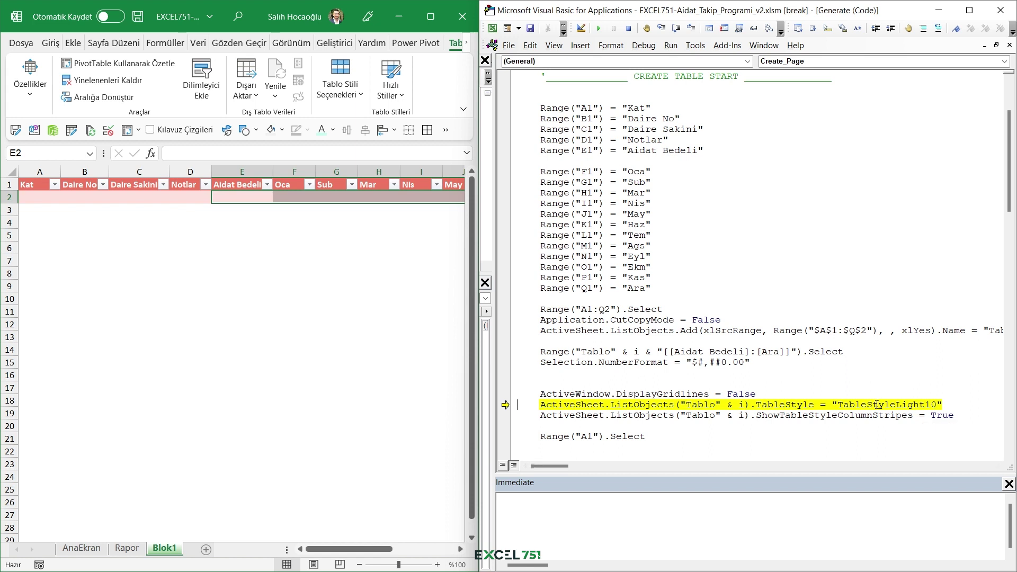
key("F8")
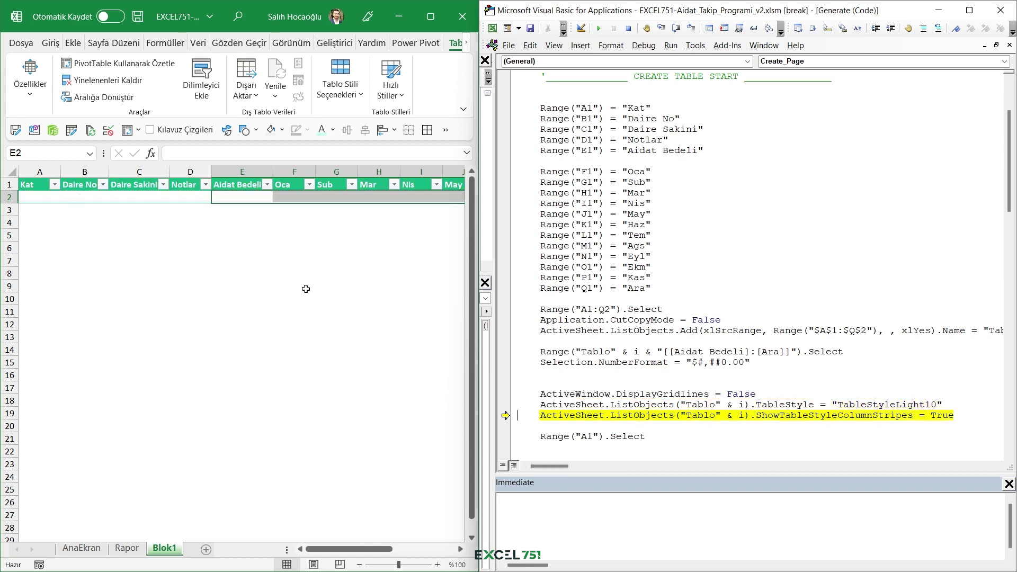
key("F8")
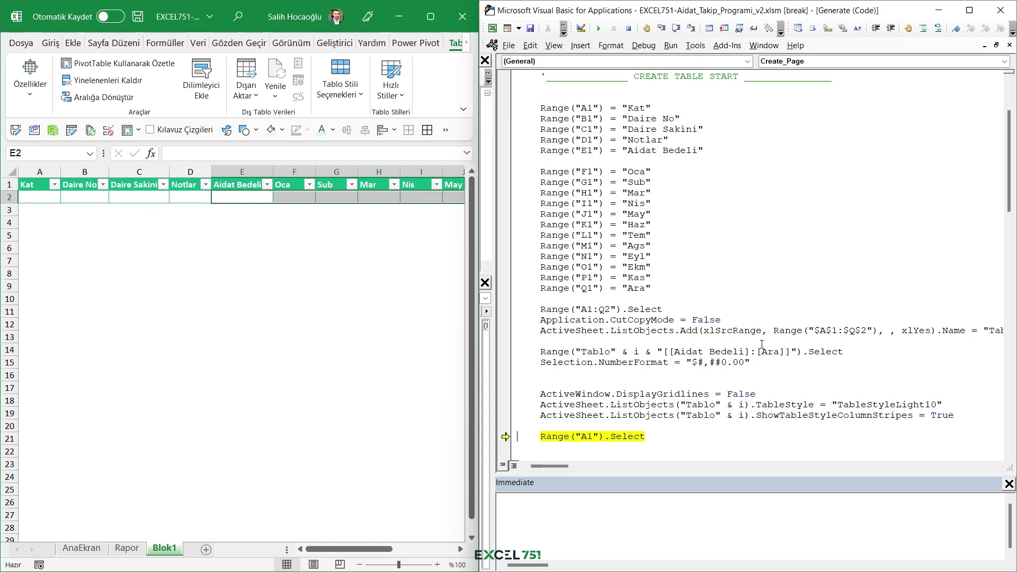
scroll(550, 378, "down", 2)
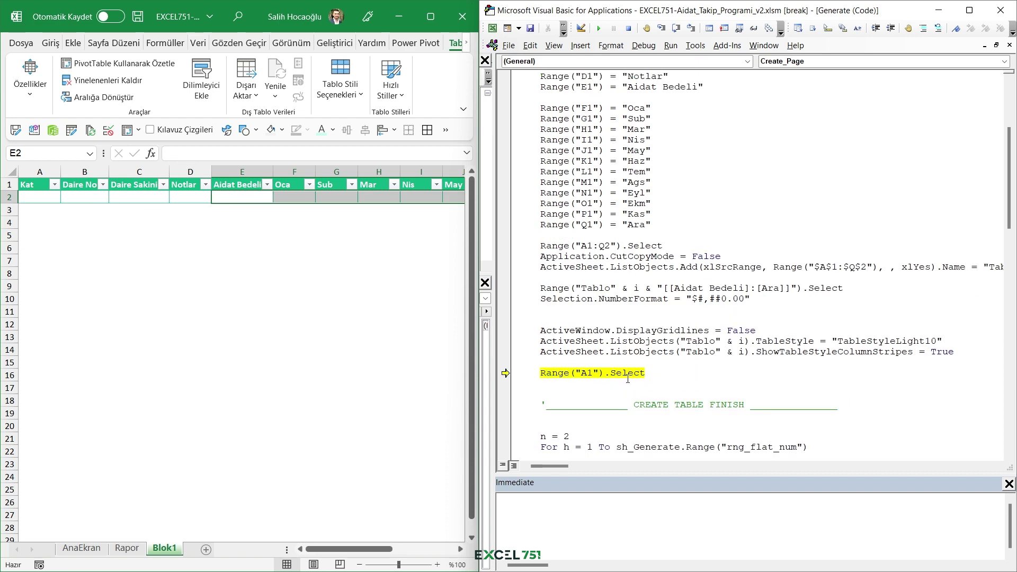
key("F8")
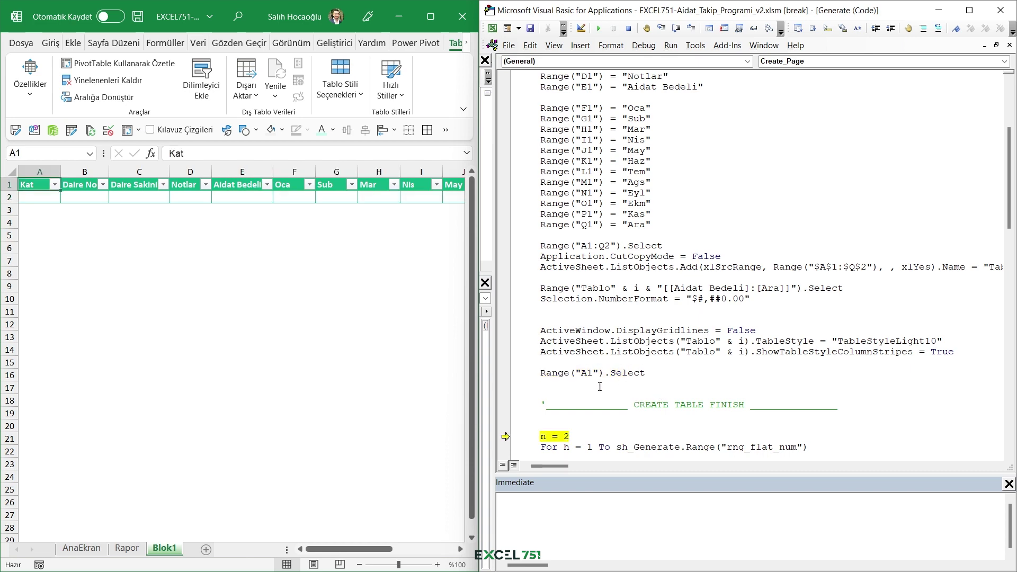
- Step past n = 2, inspect the n = n + 1 value, and enter the inner For k floor loop
scroll(717, 381, "down", 2)
scroll(643, 326, "down", 6)
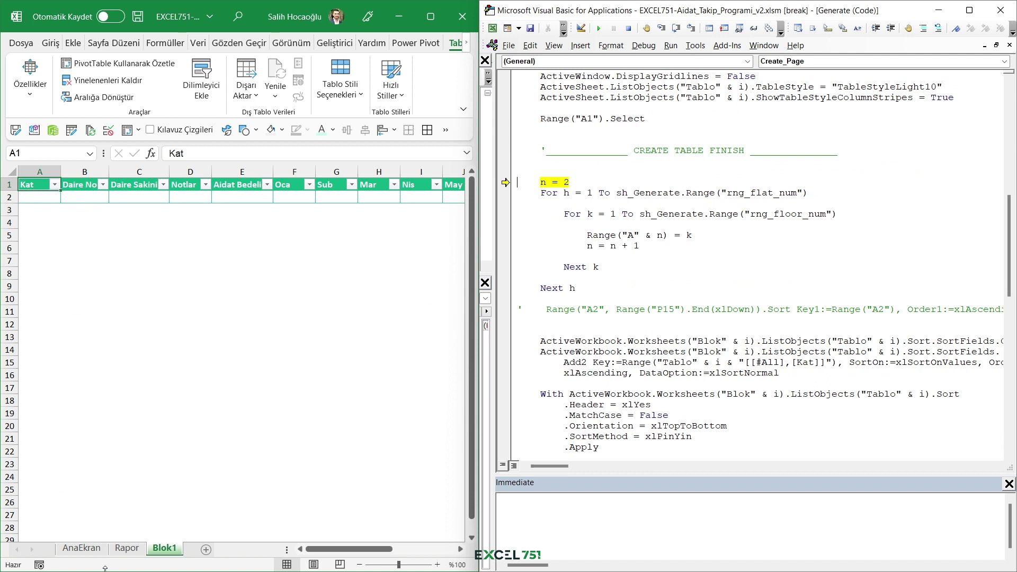
left_click(81, 550)
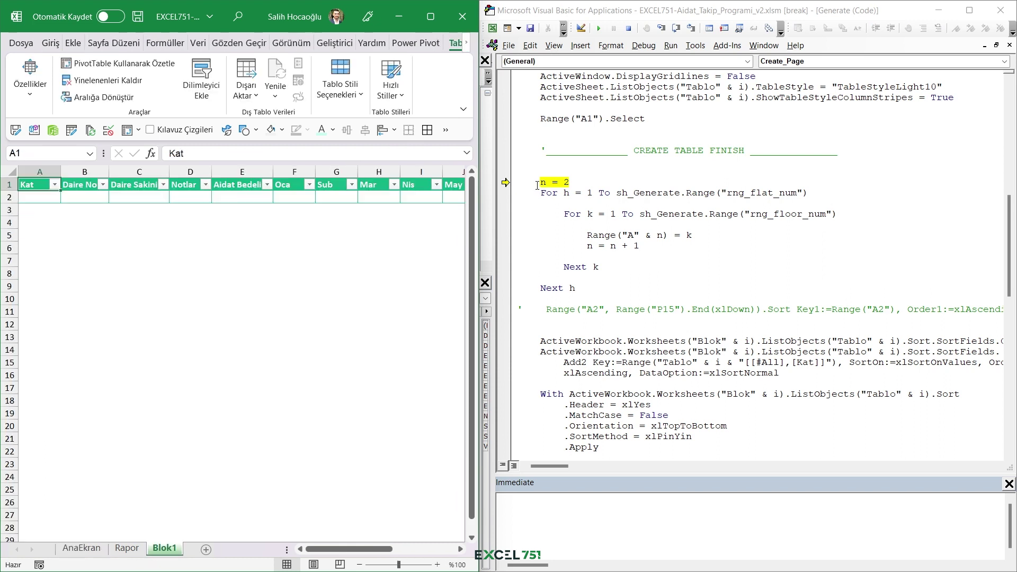
key("F8")
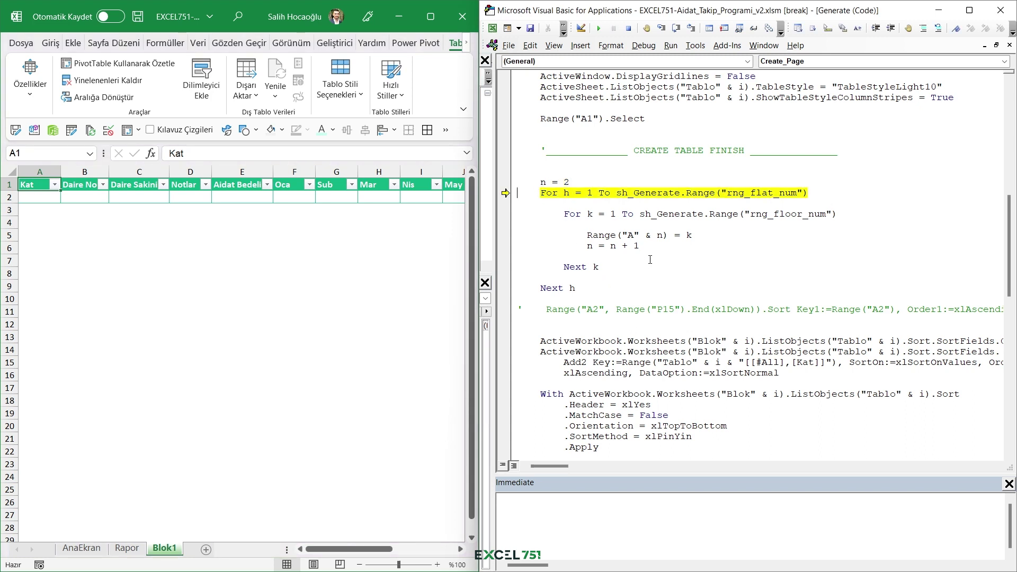
left_click_drag(640, 247, 581, 246)
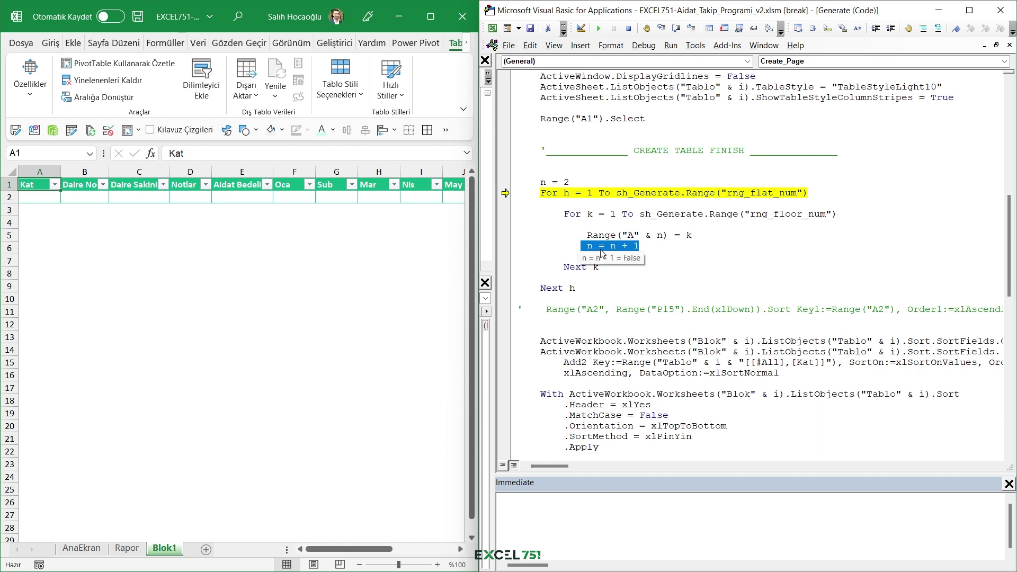
left_click(605, 255)
key("F8")
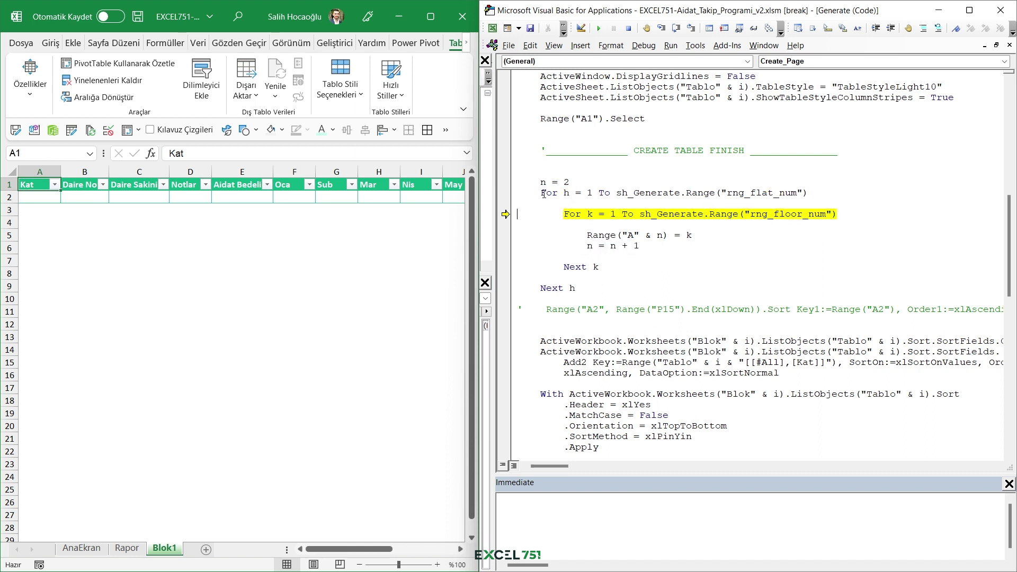
left_click_drag(544, 194, 575, 289)
left_click(684, 262)
left_click(41, 198)
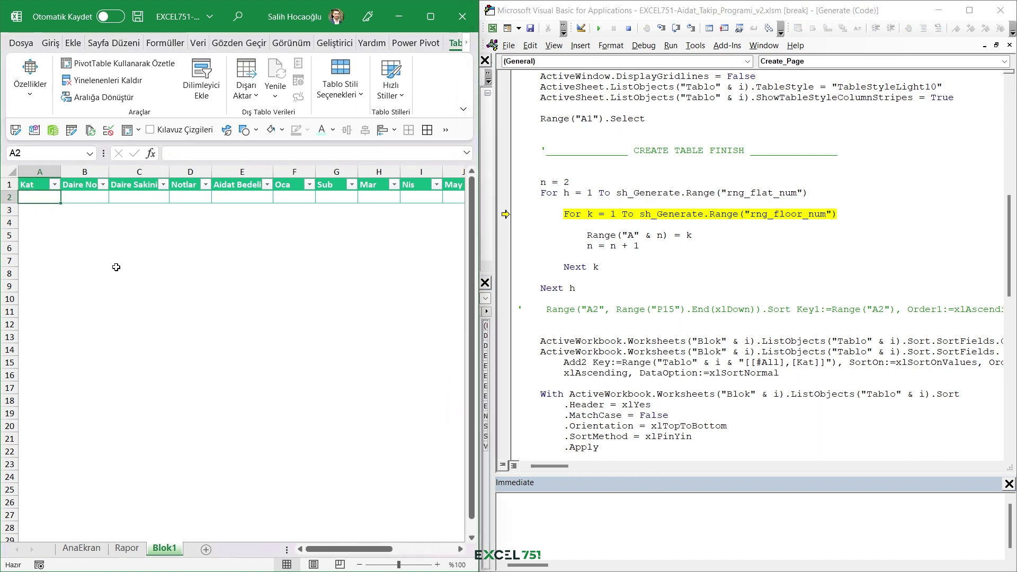
- Type demo floor numbers 1 1 1 1 2 2 2 2 in column A, then clear them
type("1")
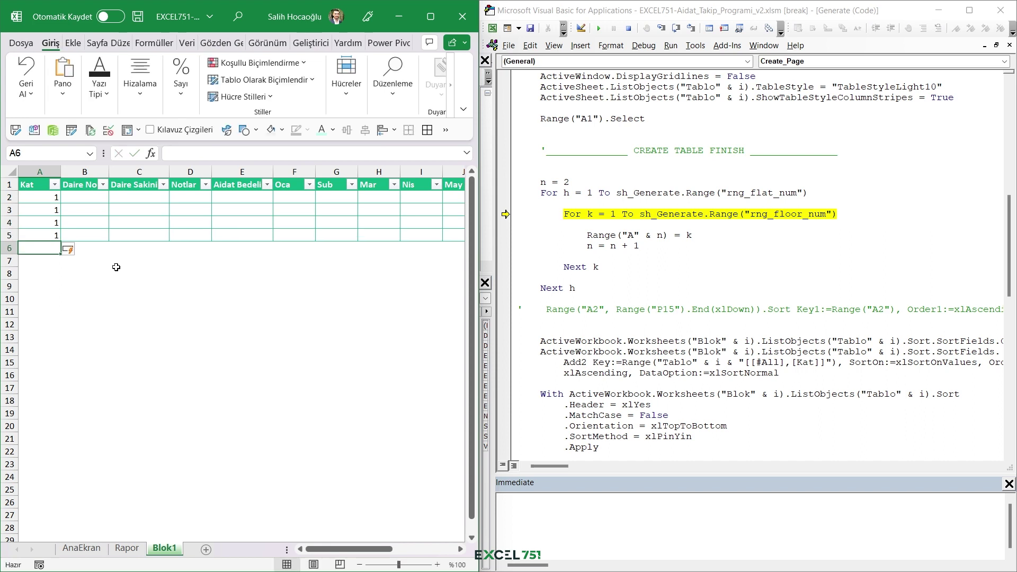
type(" 1 1 1 2 2 2 2")
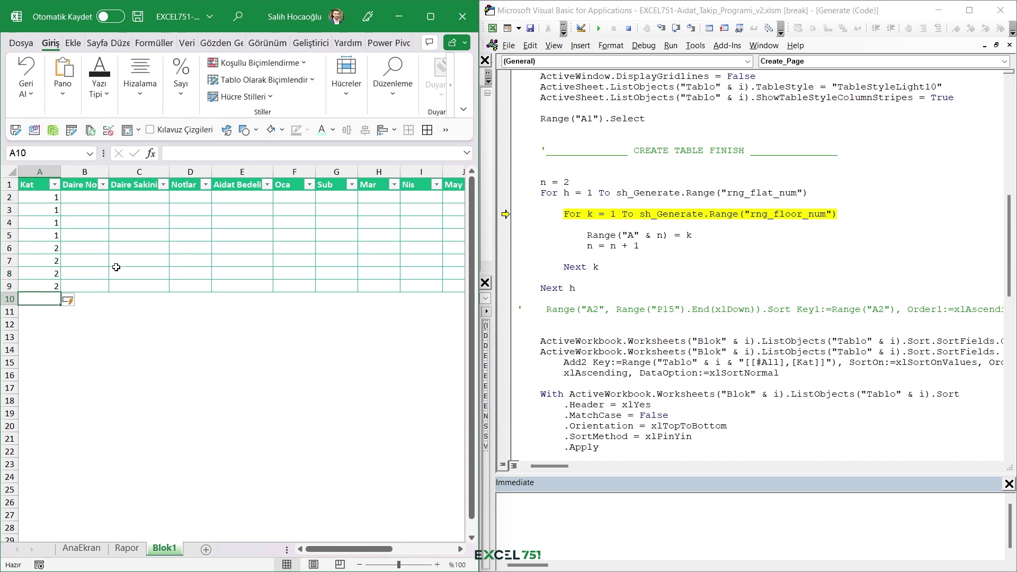
left_click(50, 196)
key("ctrl+shift+Down")
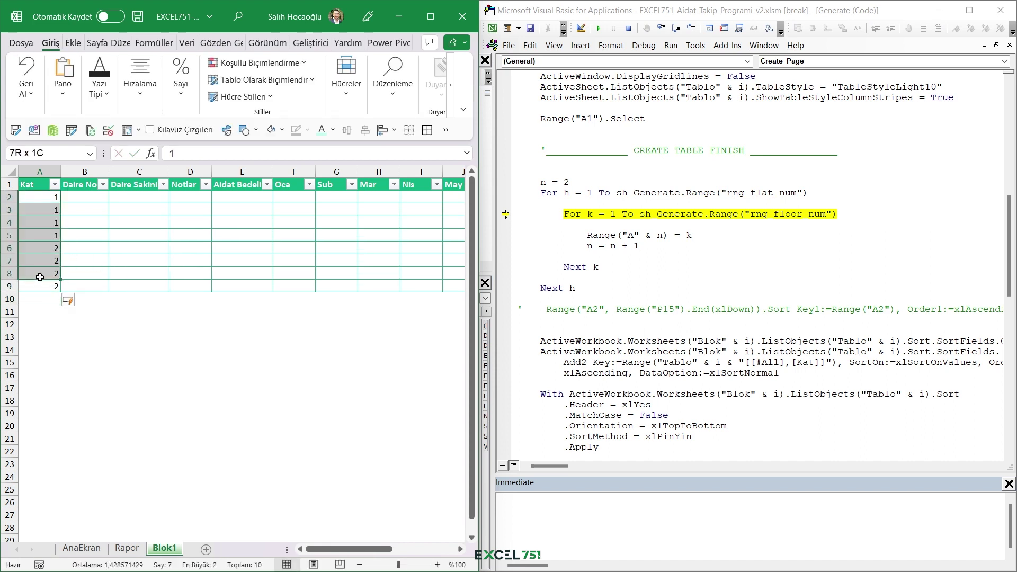
key("Delete")
left_click(49, 195)
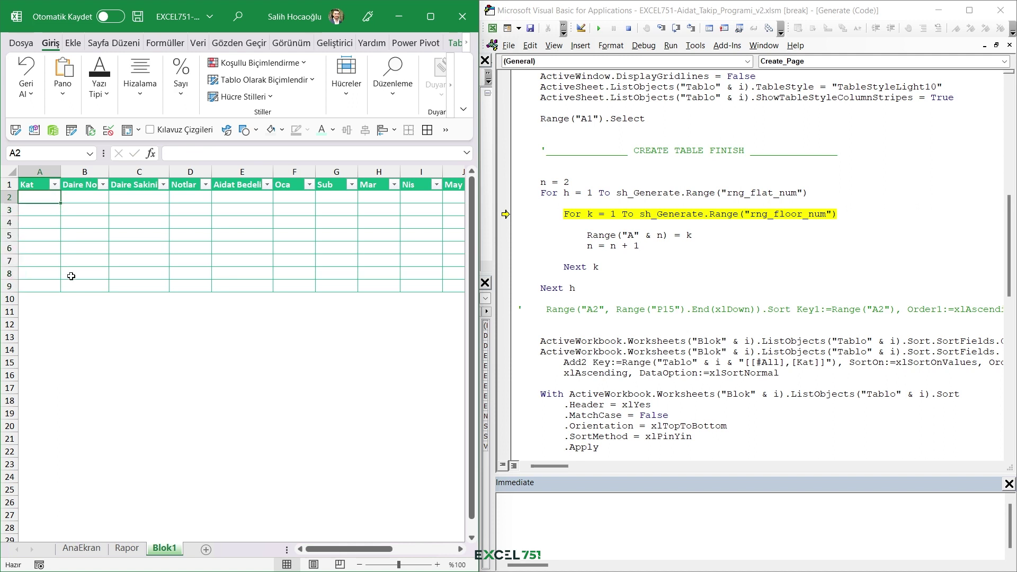
- Check the floors-per-block and flats-per-floor values on the AnaEkran sheet
left_click(81, 547)
left_click(316, 322)
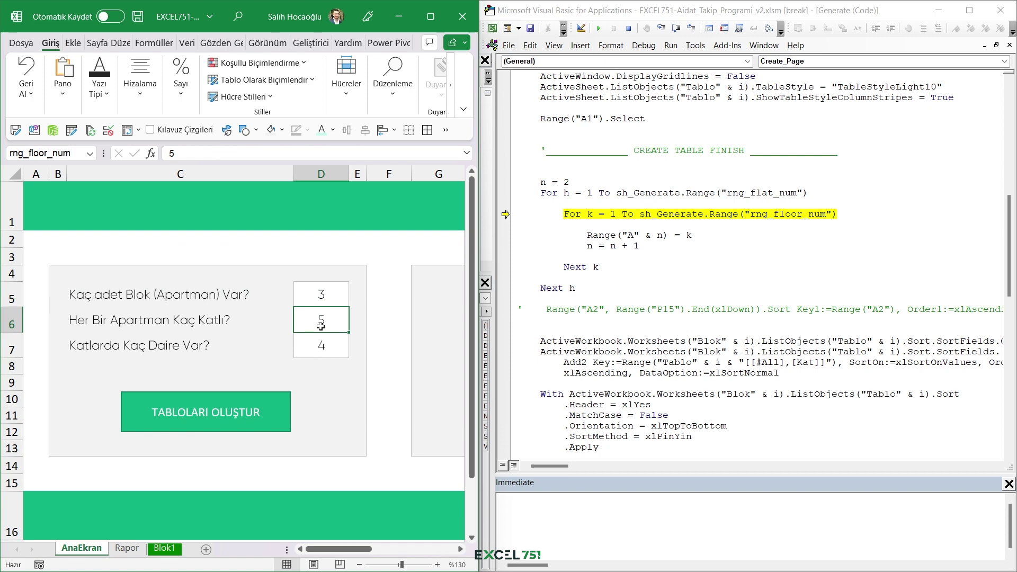
left_click(327, 345)
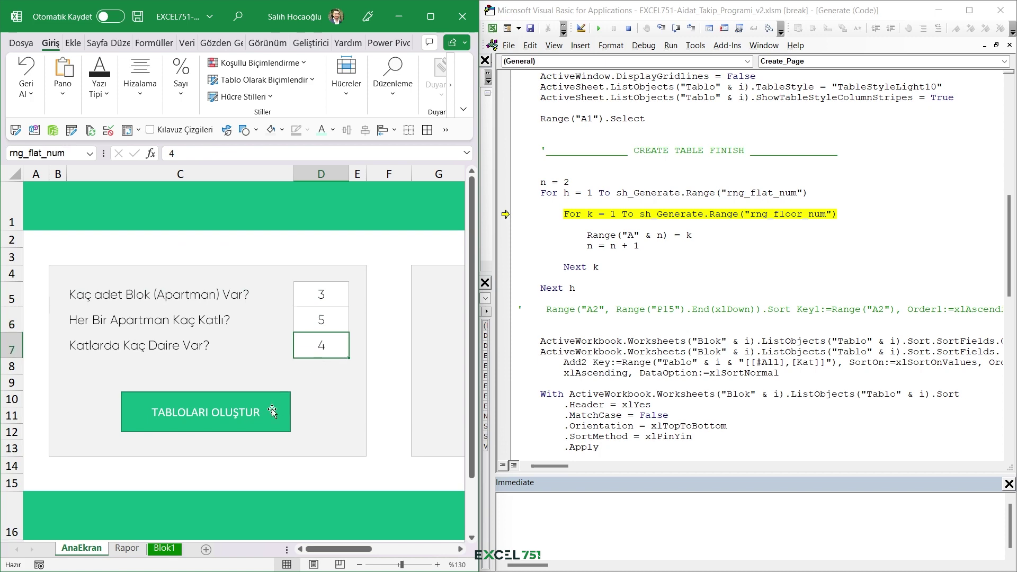
left_click(164, 548)
- Enter floors 1–5 and copy them into A7, A12 and A17 to fill A2:A21
type("1 2 ")
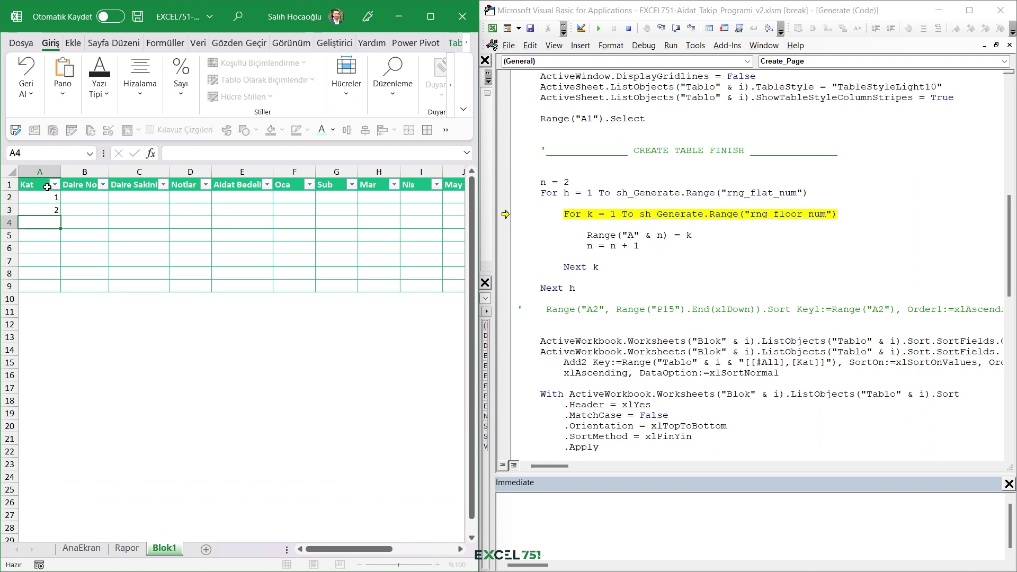
type("3 4")
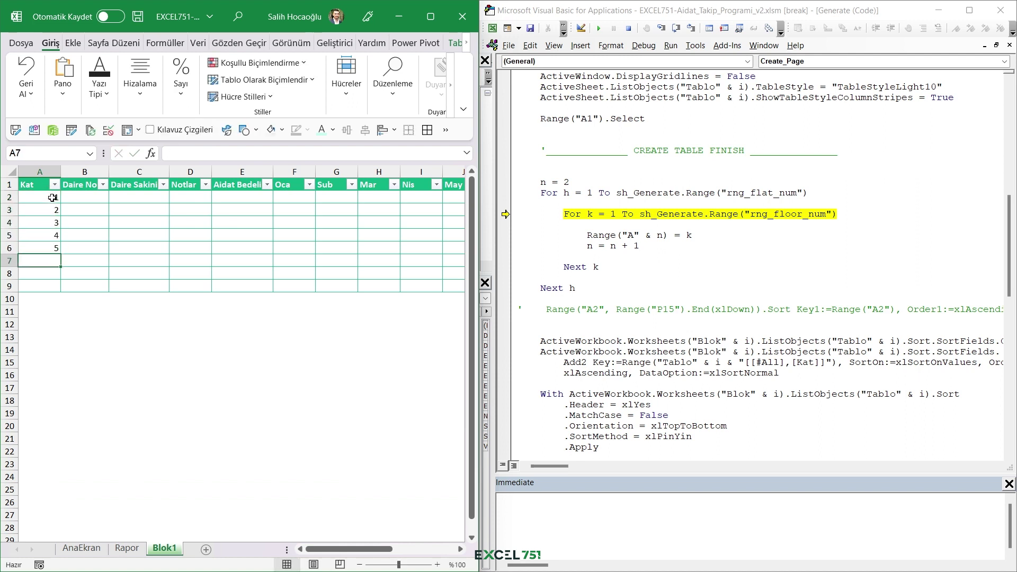
left_click_drag(52, 197, 53, 247)
key("ctrl+c")
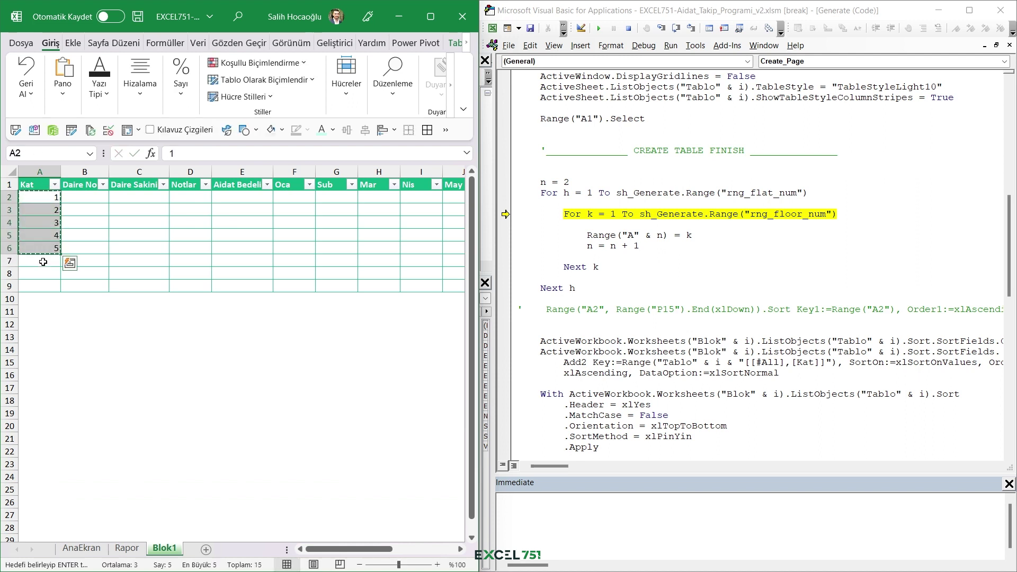
left_click(43, 262)
key("ctrl+v")
left_click(43, 324)
key("ctrl+v")
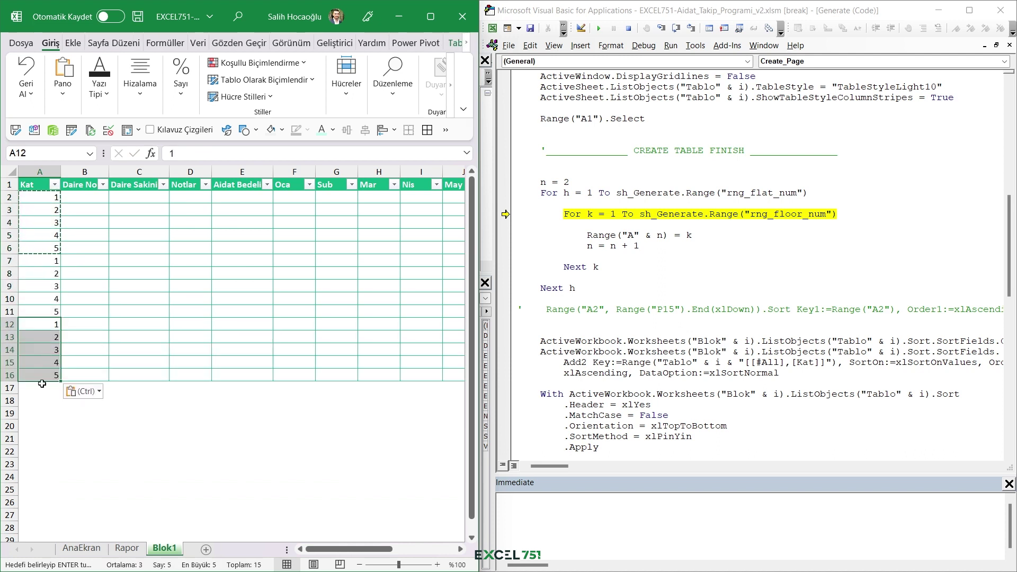
left_click(42, 389)
key("ctrl+v")
key("Escape")
left_click_drag(42, 197, 42, 438)
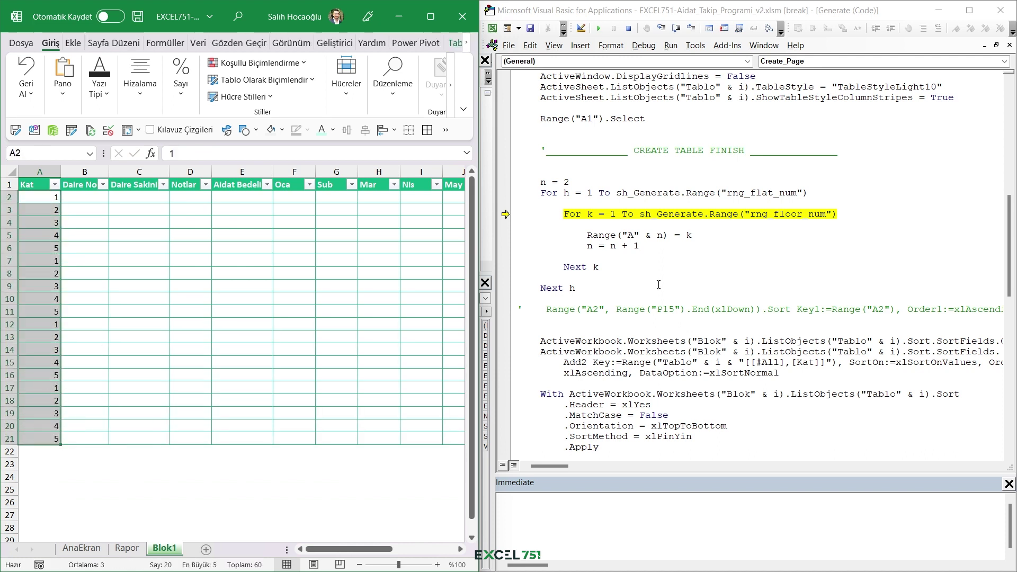
- Compare the twenty floor numbers in A2:A21 with the flat loop and sort code
left_click_drag(595, 289, 519, 189)
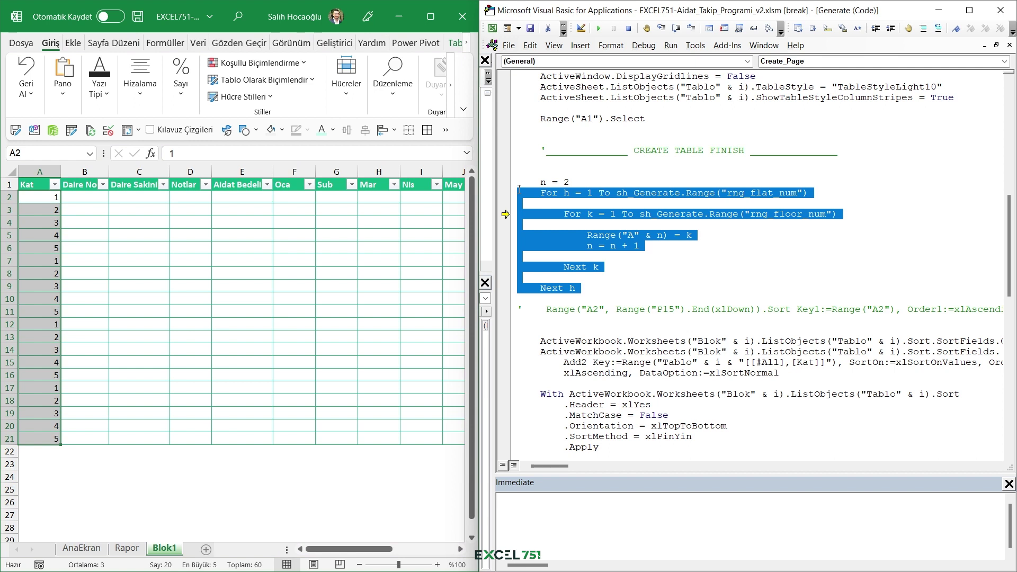
left_click_drag(54, 198, 55, 437)
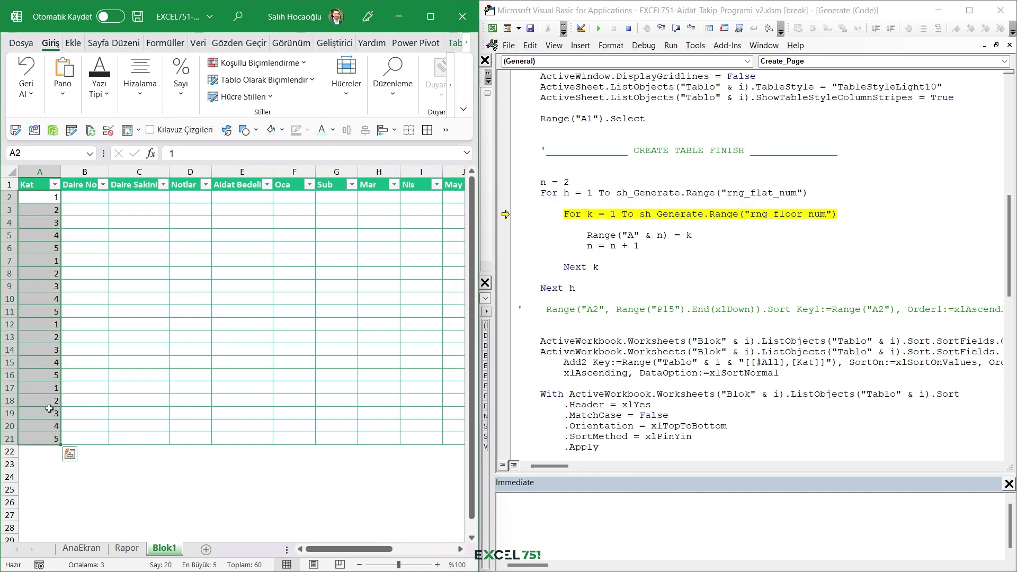
left_click_drag(53, 209, 48, 448)
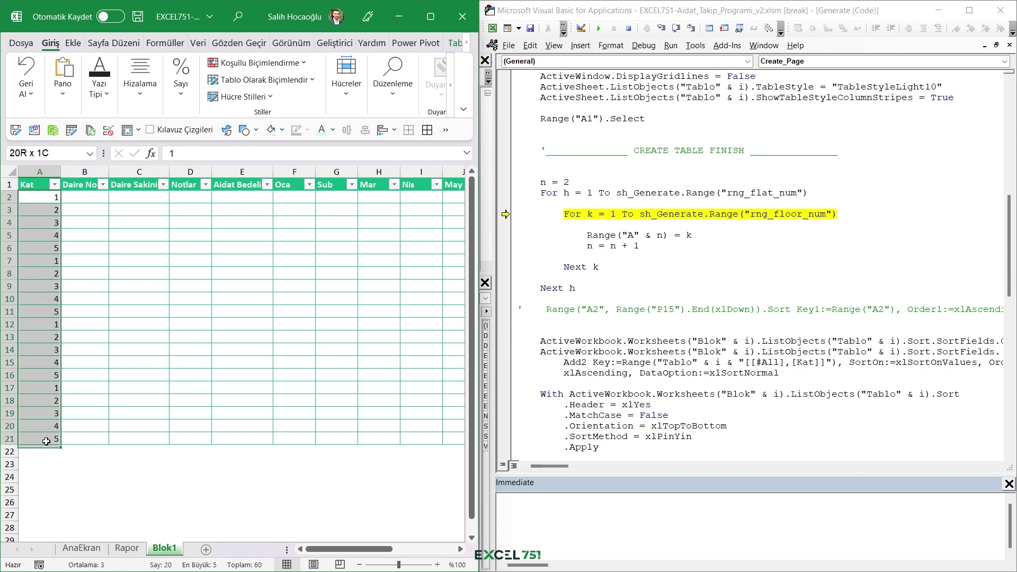
left_click(48, 426)
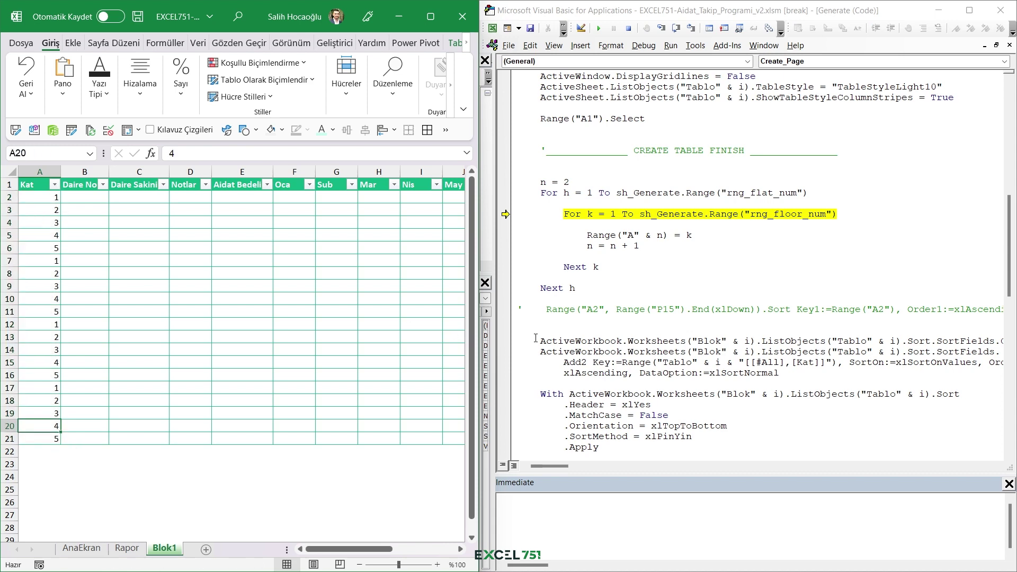
left_click_drag(535, 339, 773, 380)
- Sort the Kat column smallest to largest and select the table's data rows
left_click(54, 184)
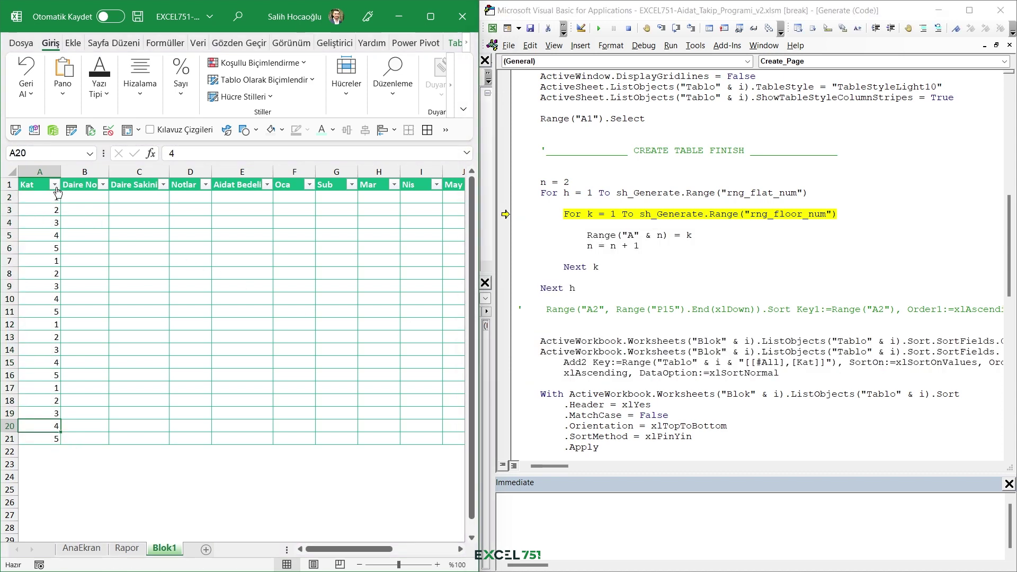
left_click(61, 203)
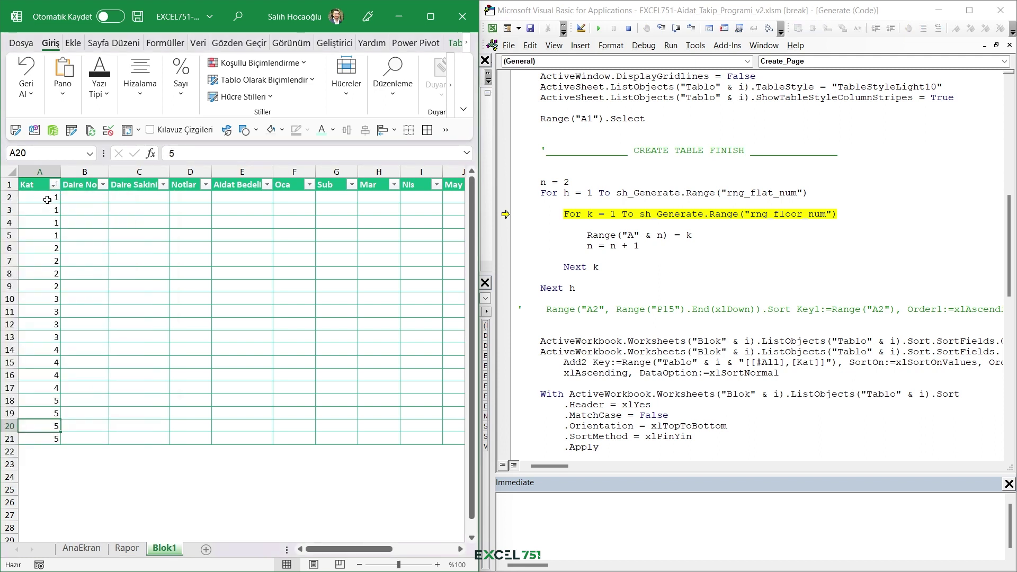
left_click_drag(48, 202, 48, 439)
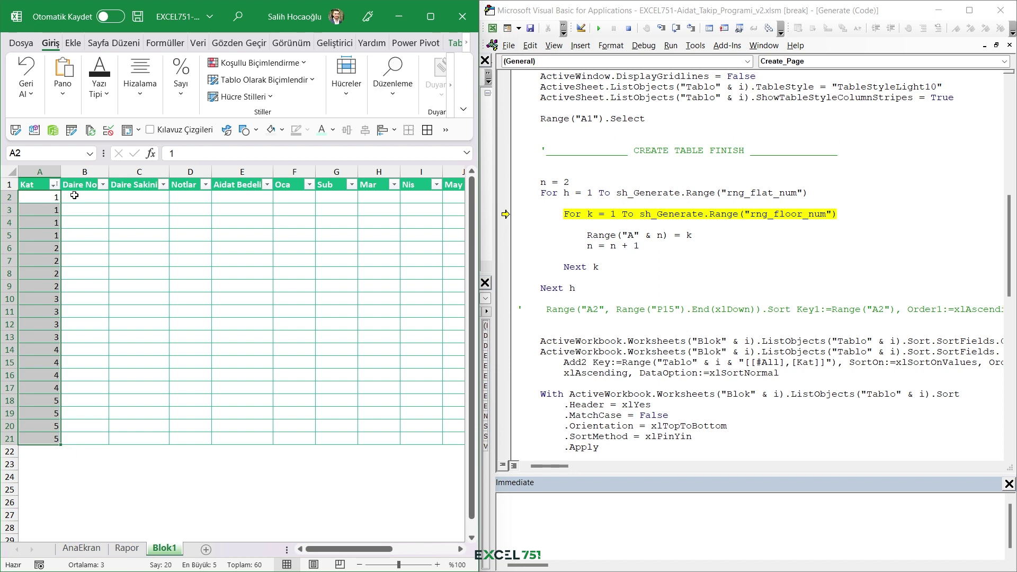
left_click_drag(80, 196, 84, 433)
left_click_drag(48, 197, 49, 435)
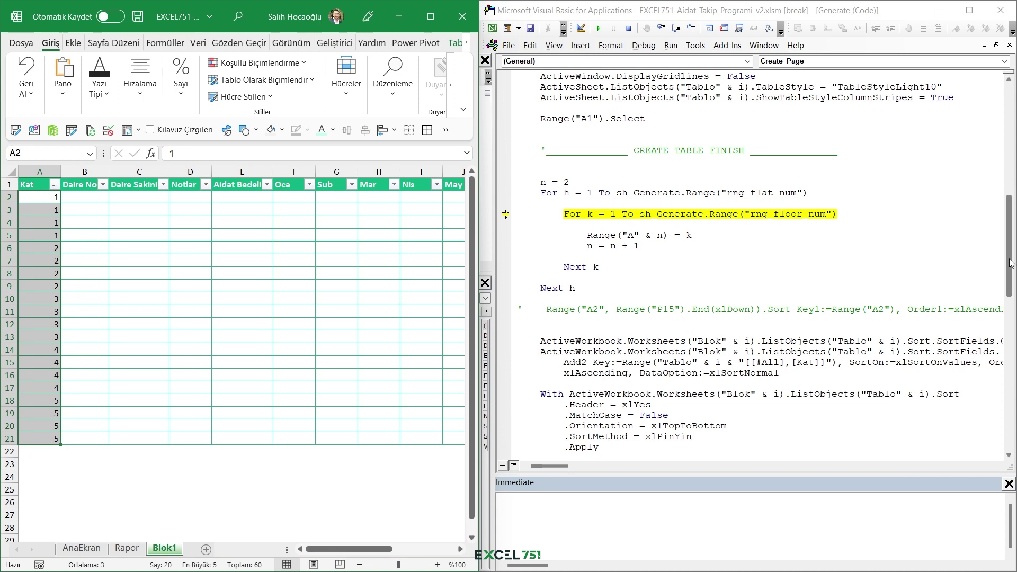
left_click_drag(9, 197, 9, 438)
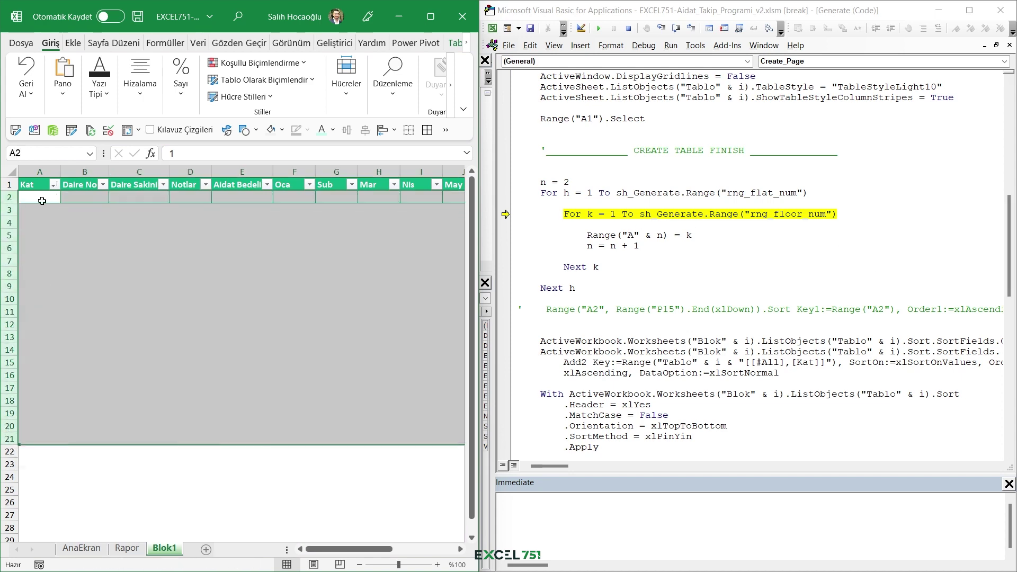
- Delete the demo data rows and step the macro through the For h/For k floor loop
key("ctrl+minus")
left_click(576, 206)
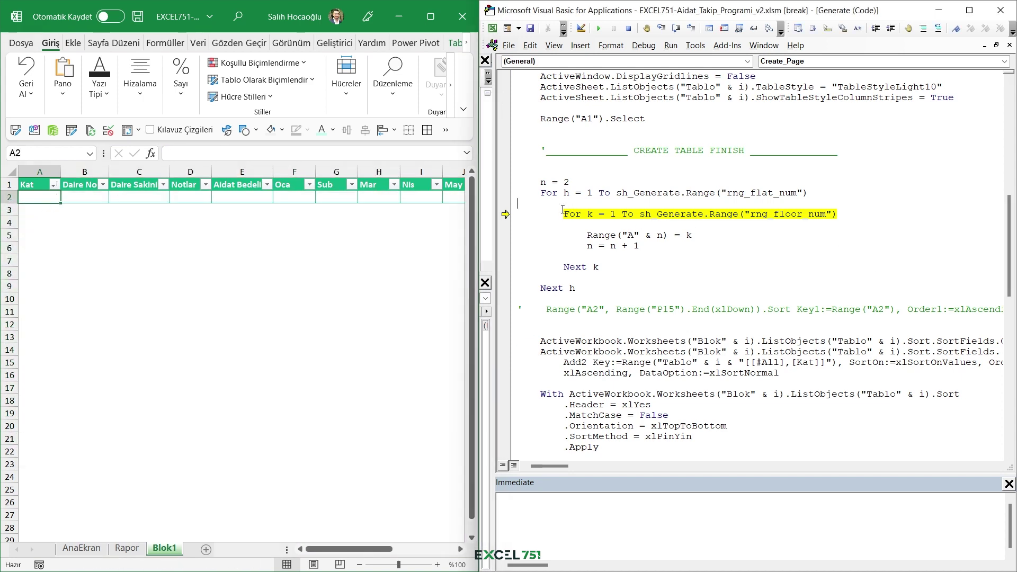
key("F8")
key("F8")
key("F8")
key("F8")
key("F8")
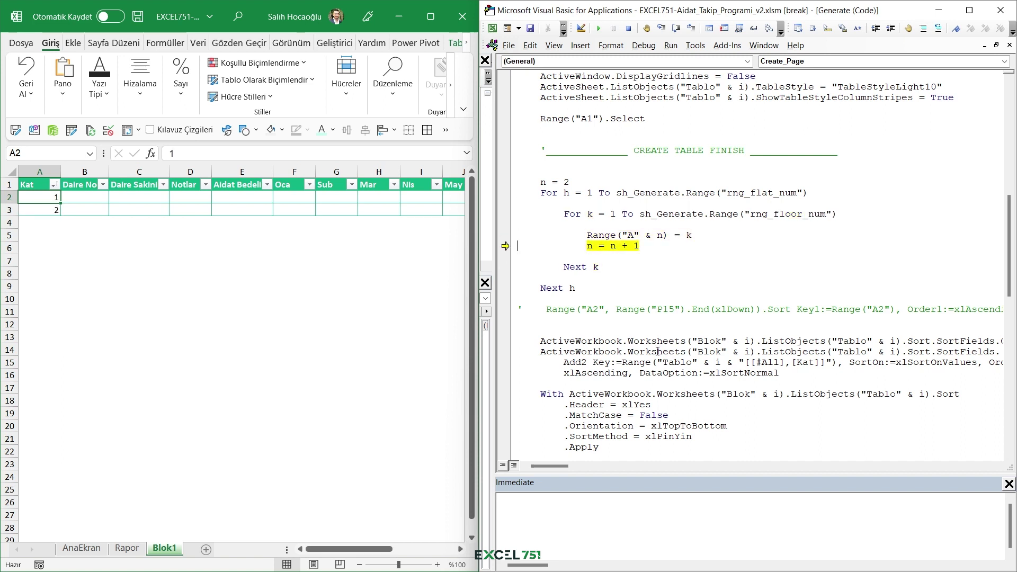
key("F8")
key("F8")
key("F8")
key("F8")
key("F8")
key("F8")
key("F8")
key("F8")
key("F8")
key("F8")
key("F8")
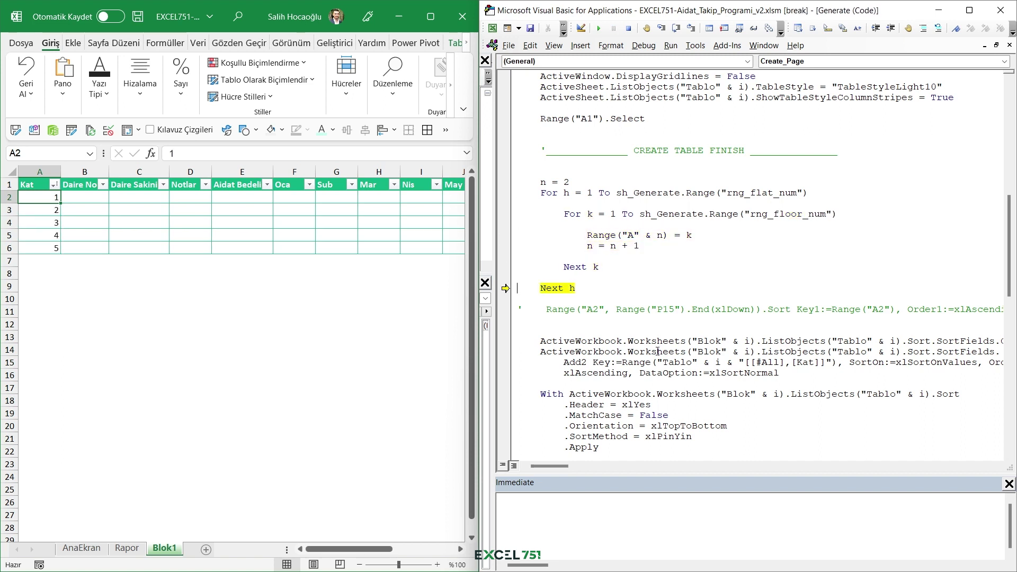
key("F8")
key("F8")
key("F8")
key("F8")
key("F8")
key("F8")
key("F8")
key("F8")
key("F8")
key("F8")
key("F8")
key("F8")
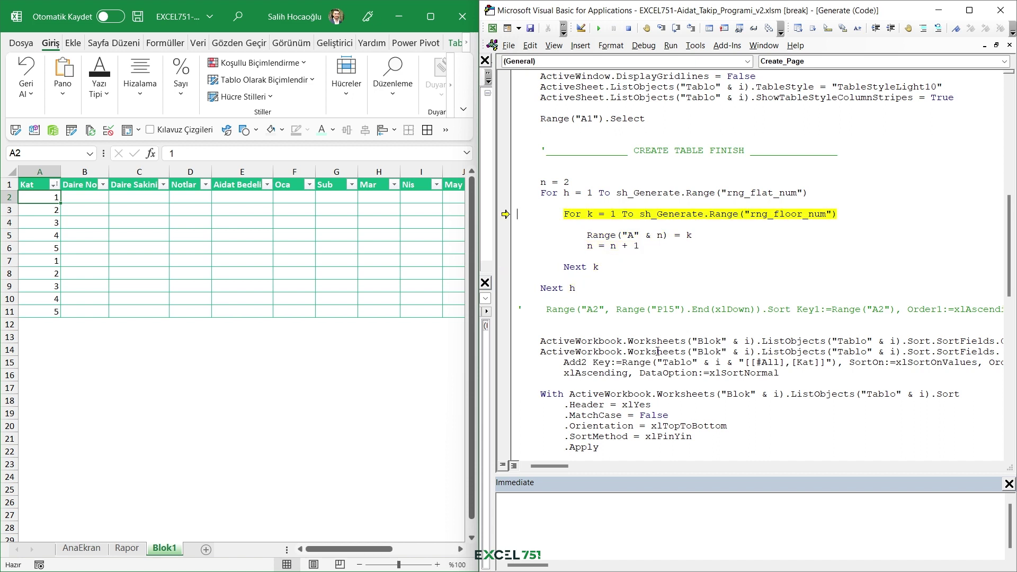
key("F8")
key("F8")
key("F8")
key("F8")
key("F8")
key("F8")
key("F8")
key("F8")
key("F8")
key("F8")
key("F8")
key("F8")
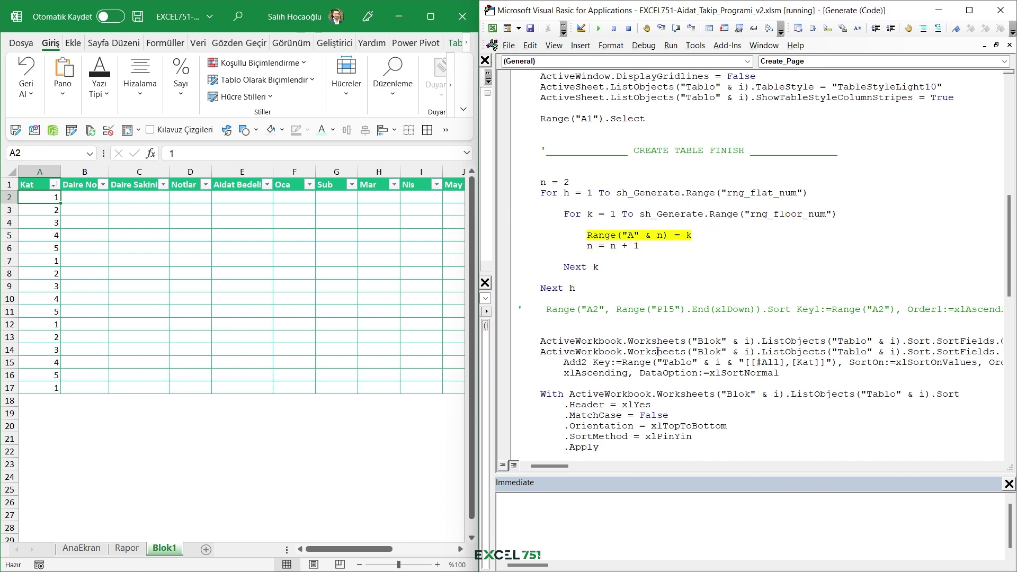
key("F8")
key("F8")
key("F8")
key("F8")
key("F8")
key("F8")
key("F8")
key("F8")
key("F8")
key("F8")
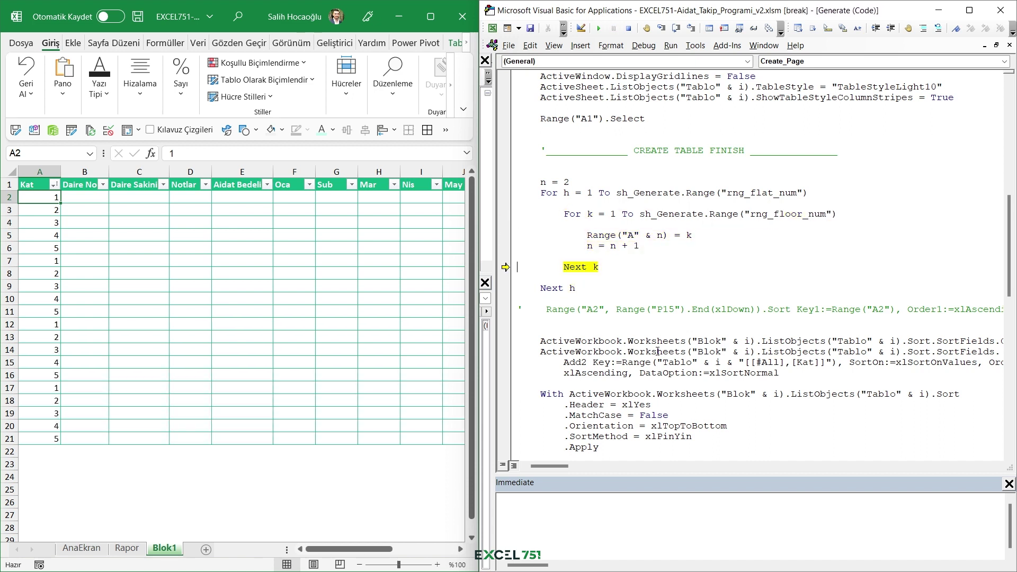
key("F8")
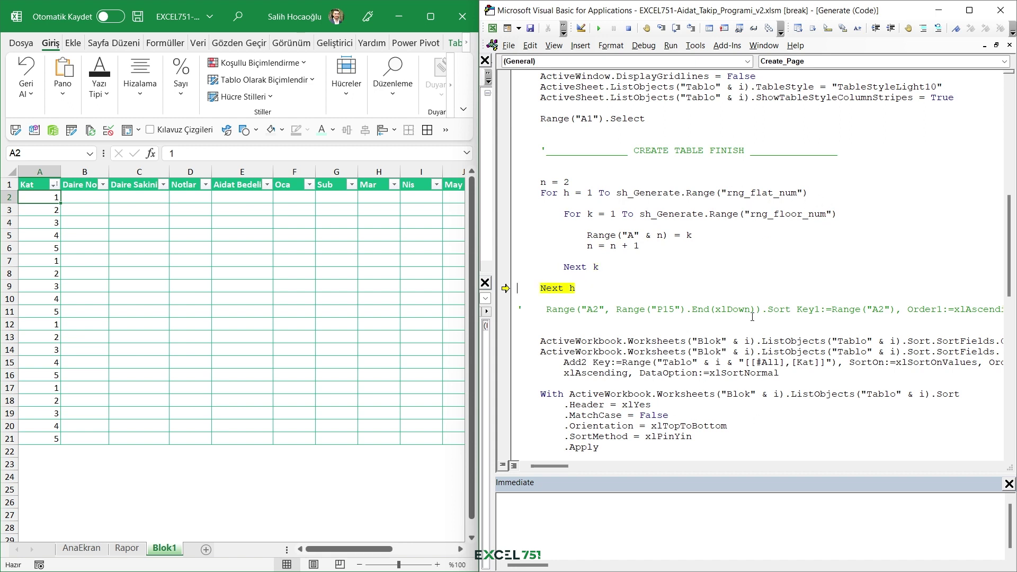
- Step through the Sort block to End With, sorting Kat ascending into floors 1–5
key("F8")
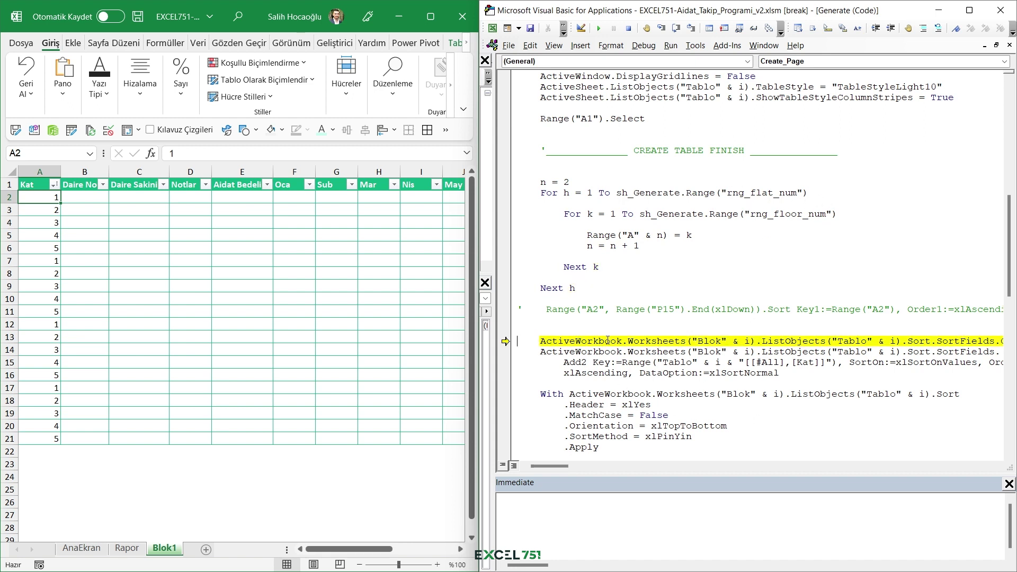
key("F8")
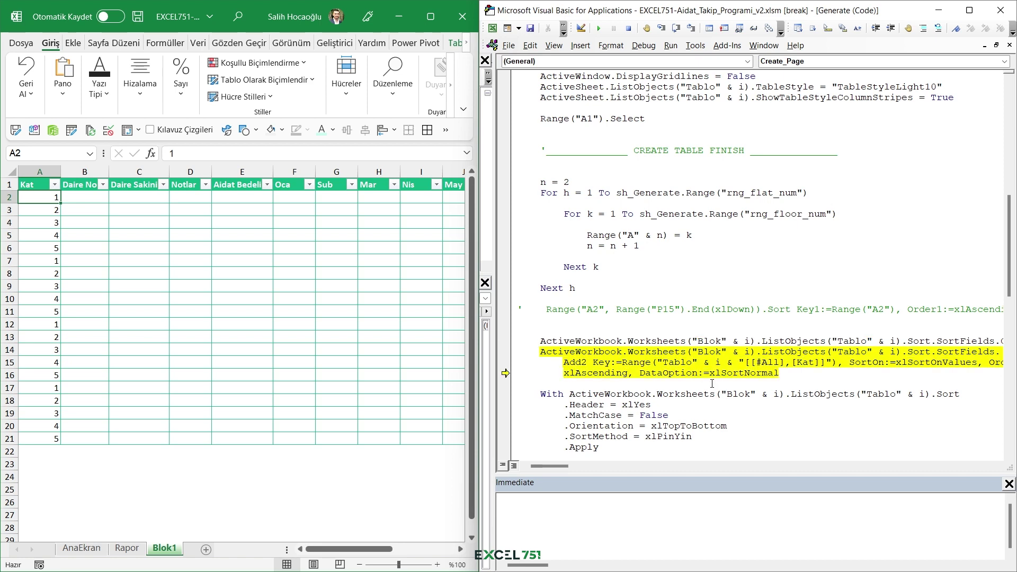
key("F8")
key("F8")
key("F8")
key("F8")
scroll(742, 403, "down", 2)
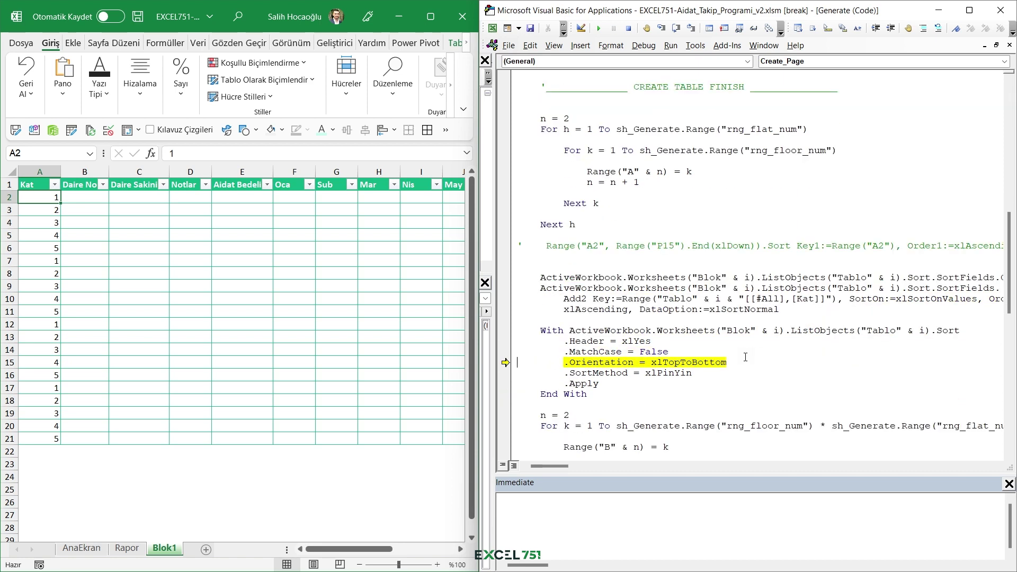
scroll(752, 392, "down", 1)
key("F8")
key("F8")
key("F8")
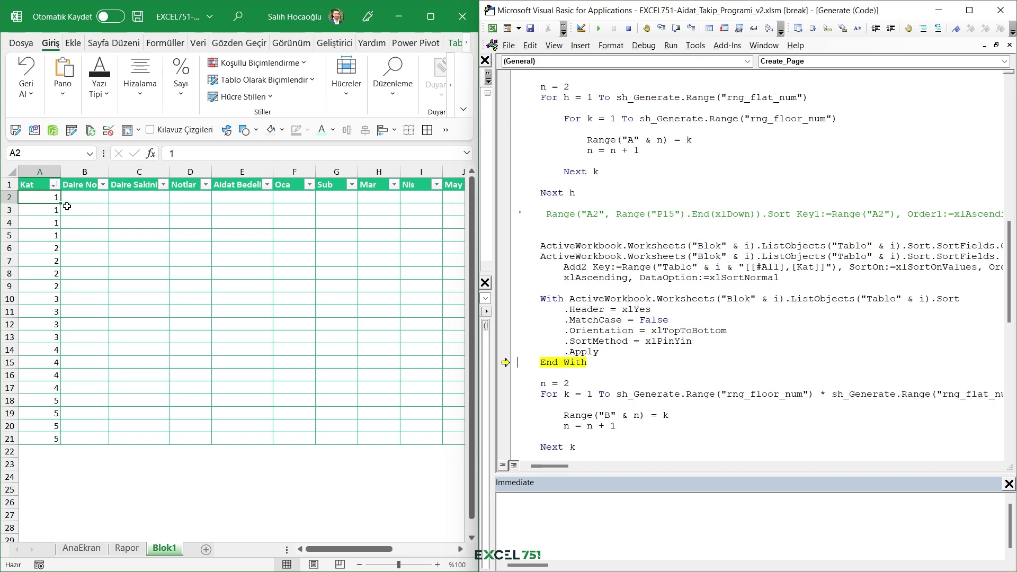
scroll(611, 277, "down", 4)
scroll(612, 277, "down", 2)
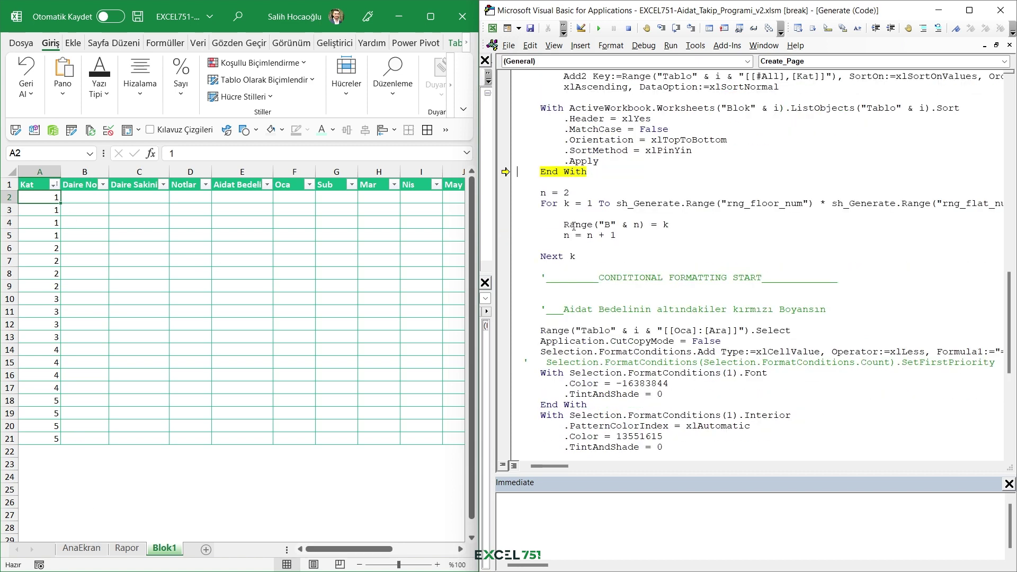
- Widen the code, review the flat-number loop, and check AnaEkran's floor and flats-per-floor inputs
left_click_drag(477, 295, 306, 295)
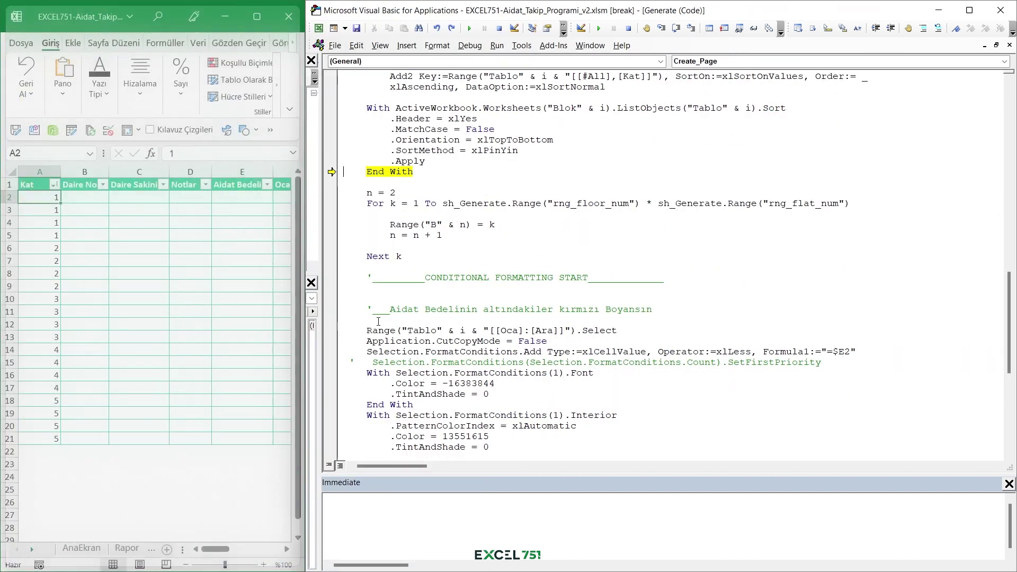
mouse_move(366, 193)
left_mouse_down()
mouse_move(469, 266)
mouse_move(345, 191)
left_mouse_up()
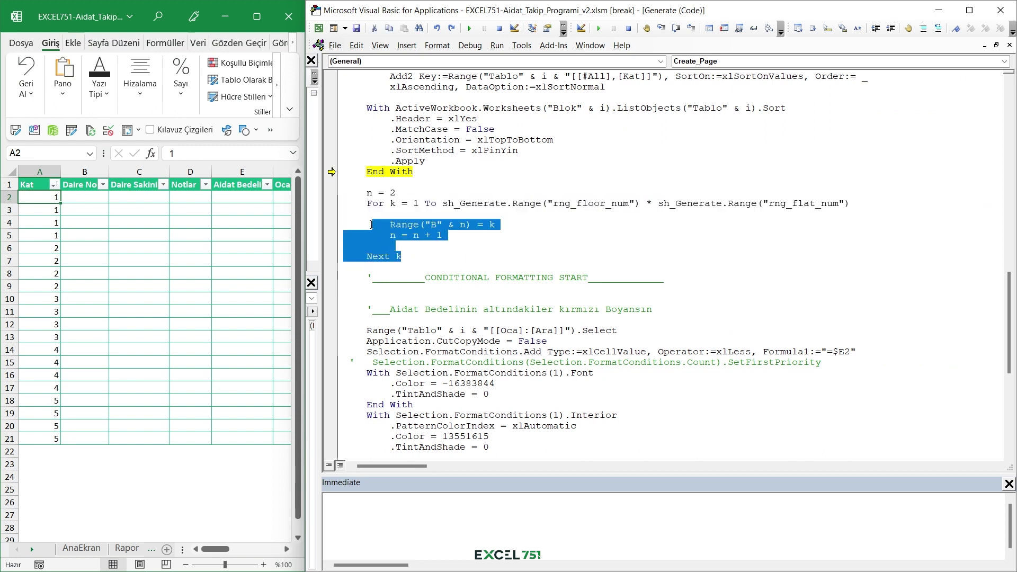
left_click(96, 551)
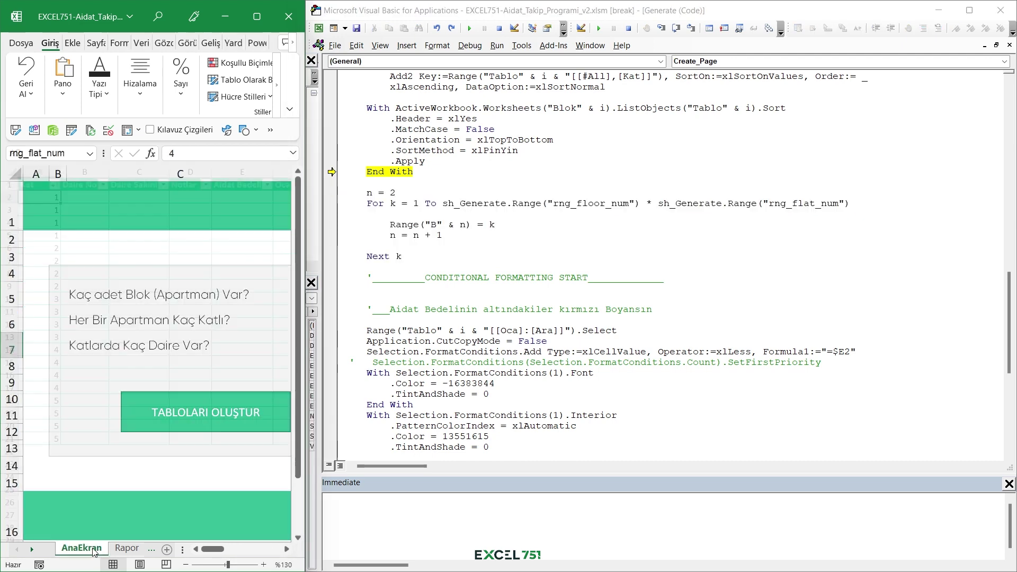
left_click_drag(209, 549, 224, 551)
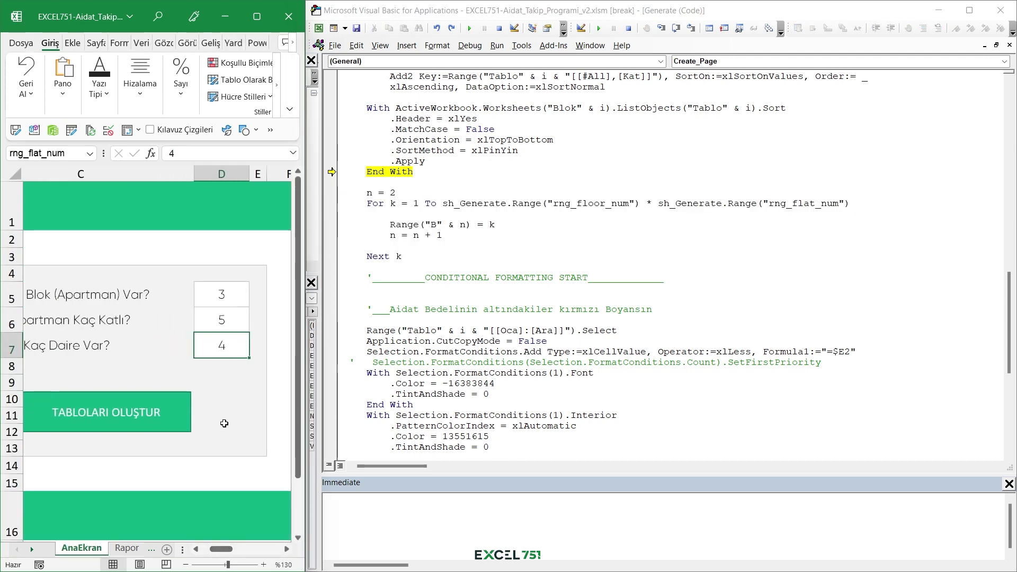
left_click(220, 324)
left_click(216, 345)
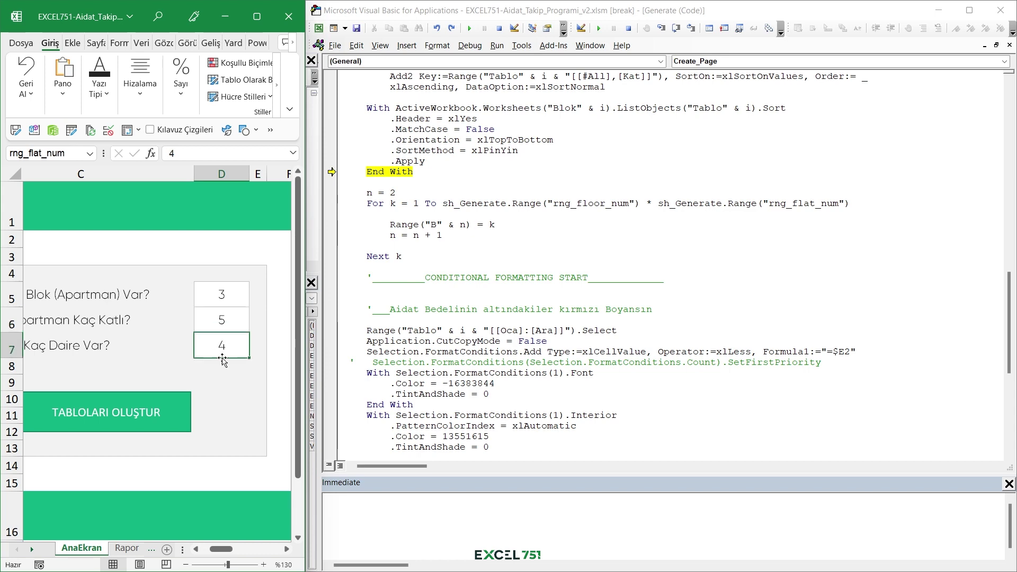
left_click(127, 548)
left_click(112, 548)
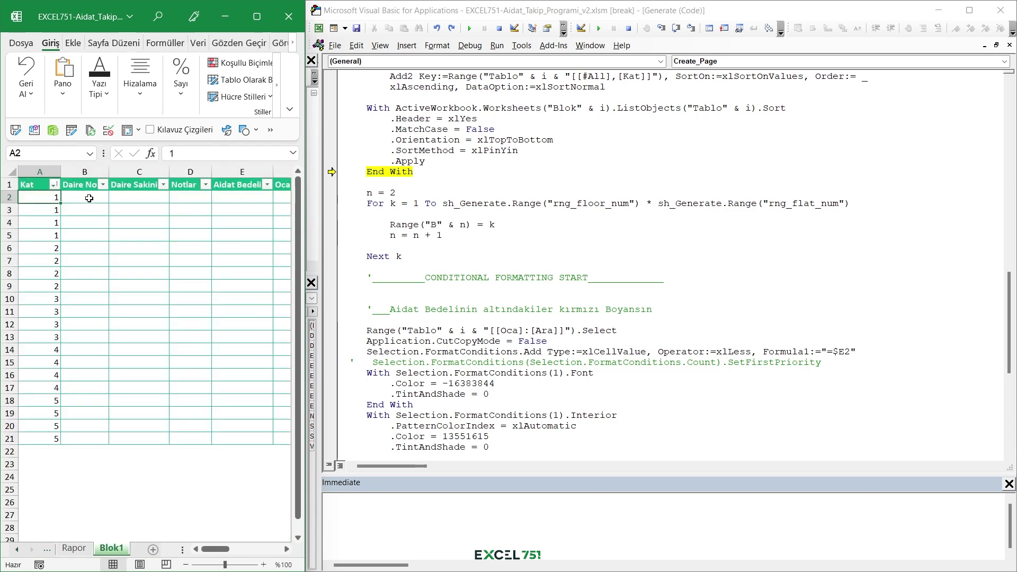
- Demonstrate sample flat numbers 1–7 in the Daire No column, then clear them
left_click(85, 198)
type("1")
key("Return")
type("2")
key("Return")
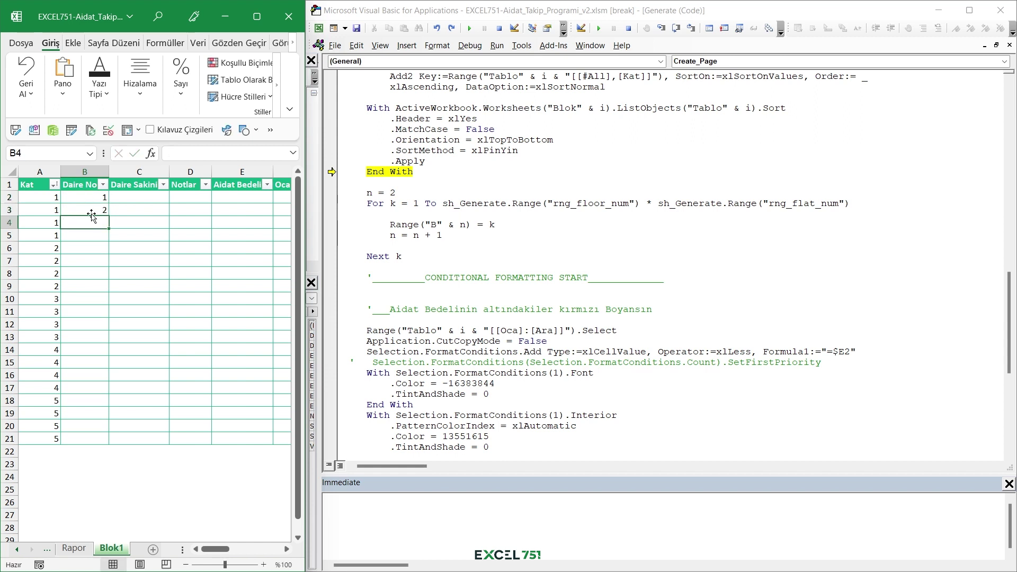
type("3 4 5 6 7")
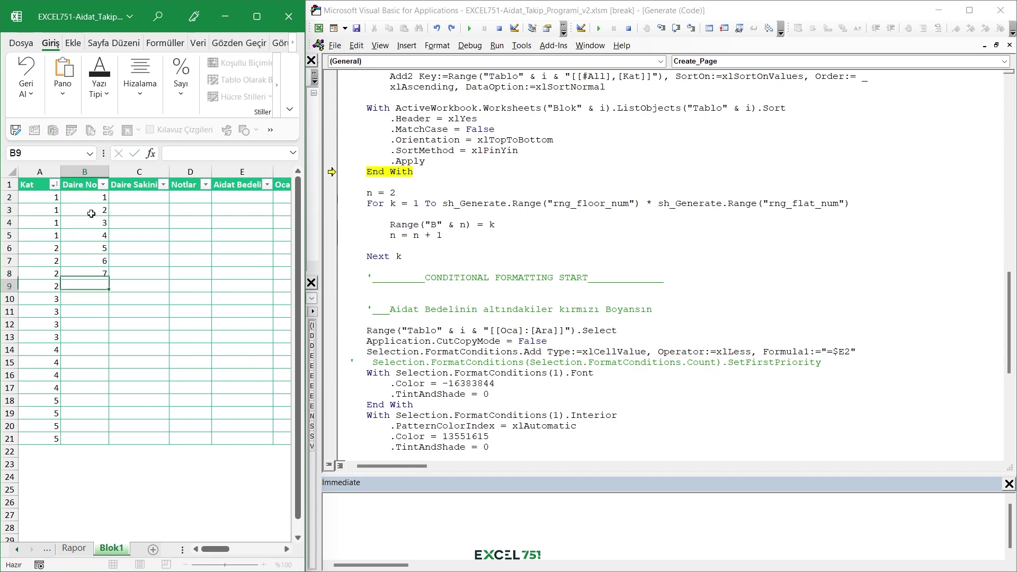
left_click_drag(85, 197, 90, 286)
key("Delete")
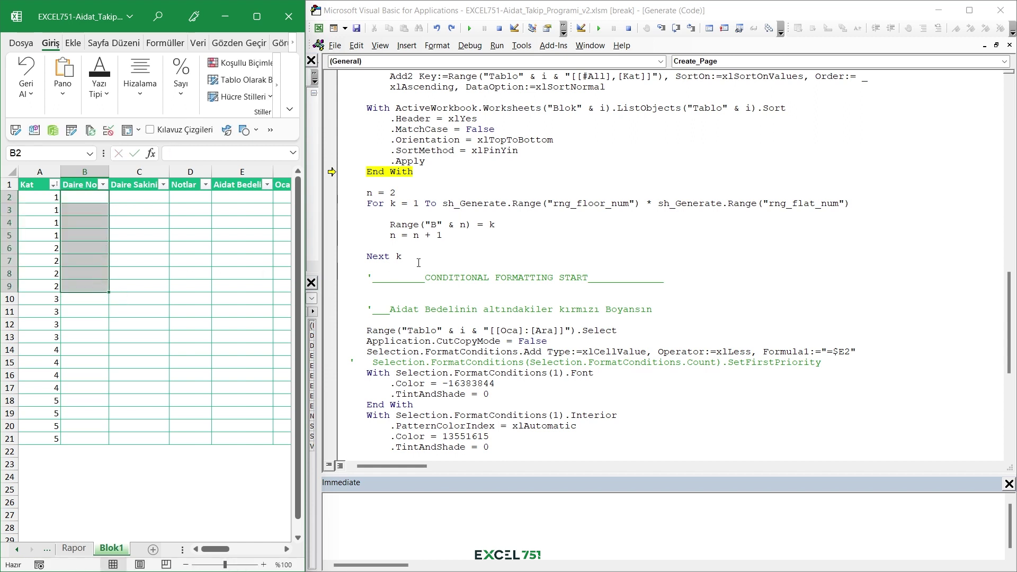
left_click_drag(344, 270, 344, 191)
left_click(85, 197)
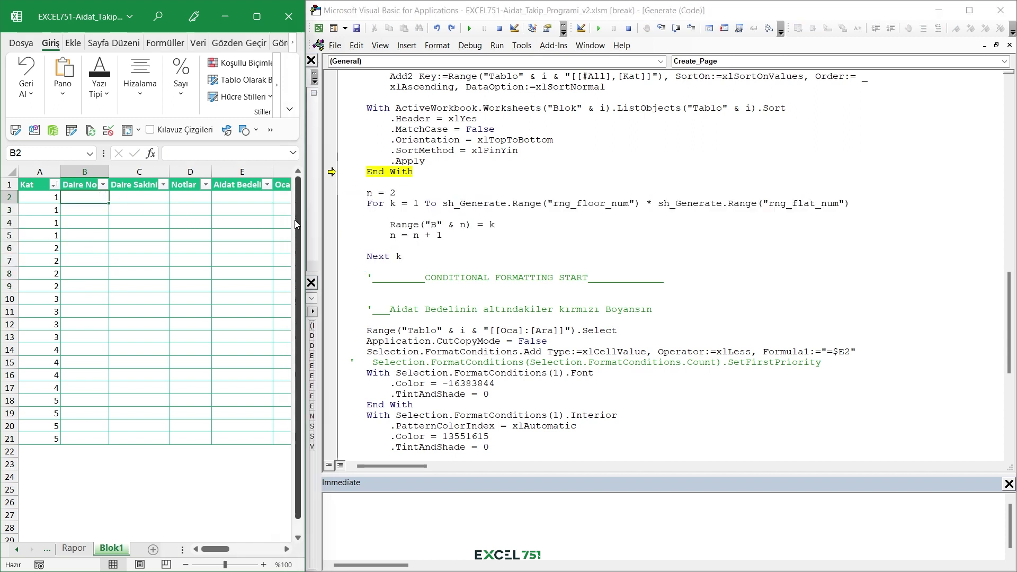
left_click(367, 203)
left_click(360, 194)
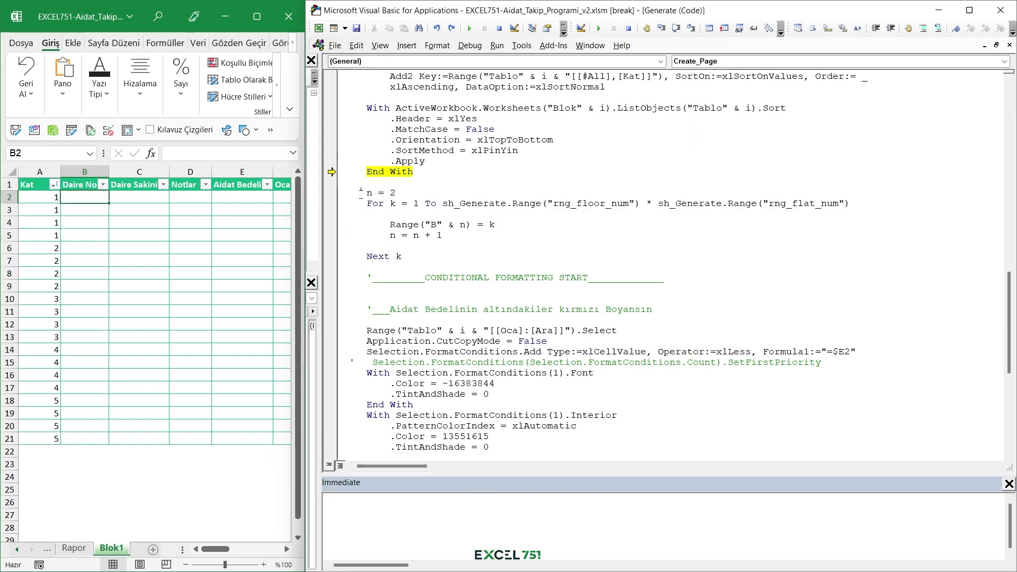
- Step the For k numbering loop until Daire No holds 1–20 and Next k exits
key("F8")
key("F8")
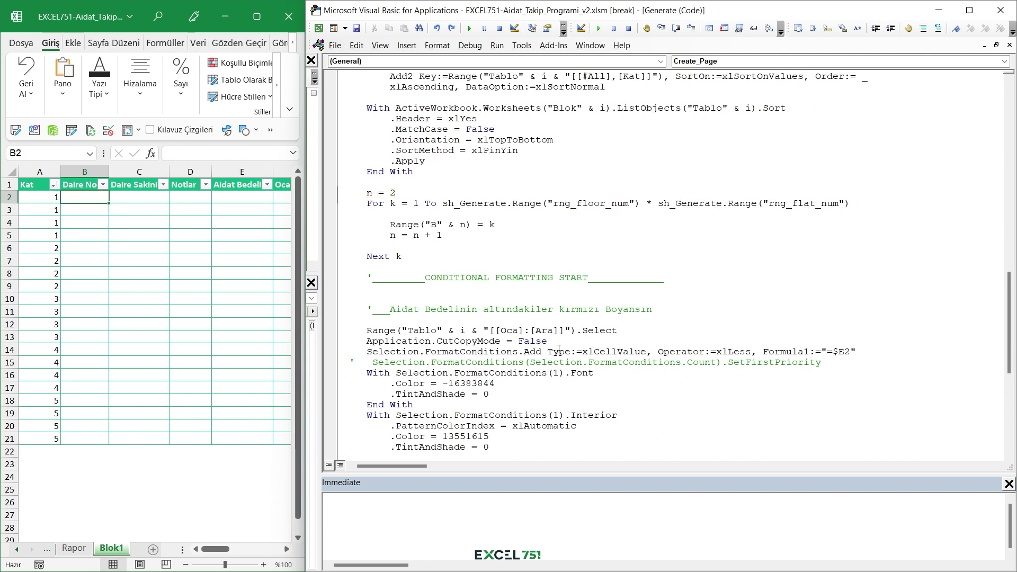
key("F8")
key("F8")
key("F8")
key("F8")
key("F8")
key("F8")
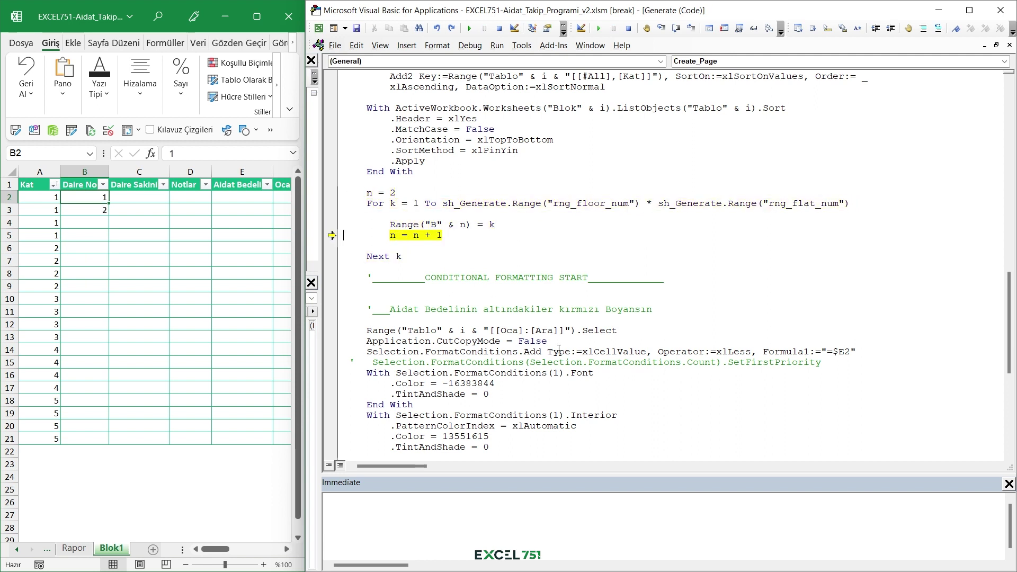
key("F8")
key("F8")
key("F8")
key("F8")
key("F8")
key("F8")
key("F8")
key("F8")
key("F8")
key("F8")
key("F8")
key("F8")
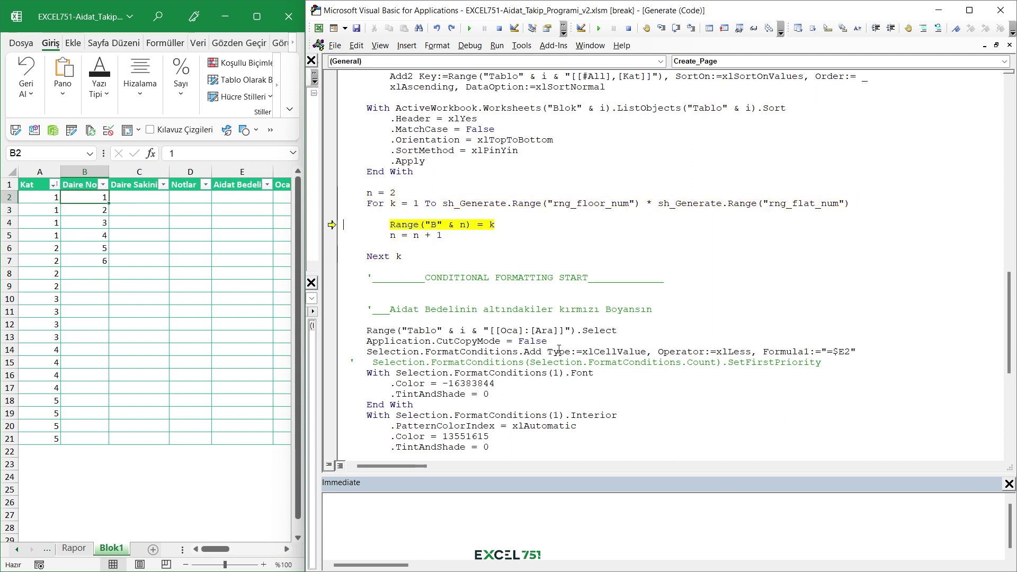
key("F8")
key("F8")
key("F8")
key("F8")
key("F8")
key("F8")
key("F8")
key("F8")
key("F8")
key("F8")
key("F8")
key("F8")
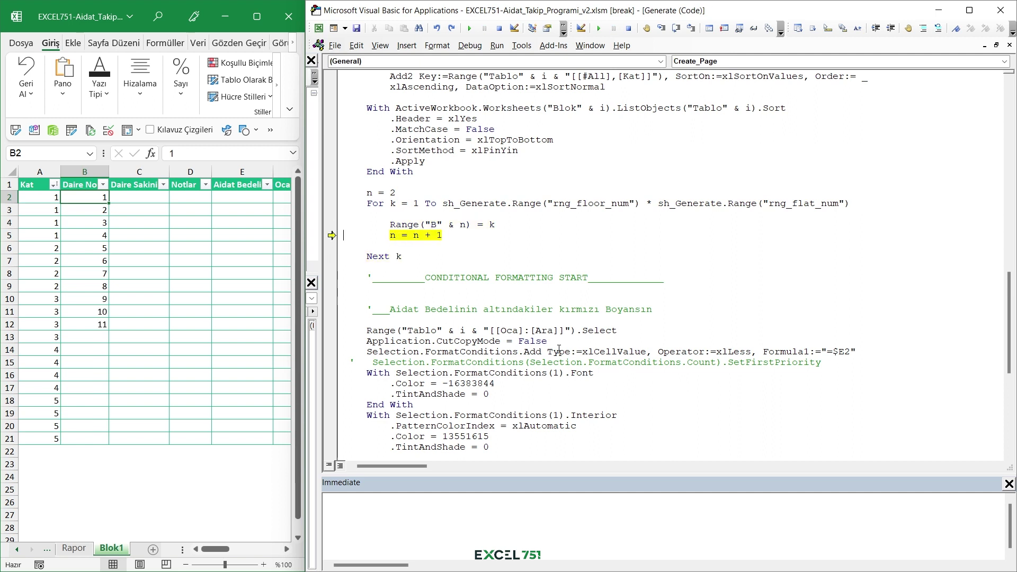
key("F8")
key("F8")
key("F8")
key("F8")
key("F8")
key("F8")
key("F8")
key("F8")
key("F8")
key("F8")
key("F8")
key("F8")
key("F8")
key("F8")
key("F8")
key("F8")
key("F8")
key("F8")
key("F8")
key("F8")
key("F8")
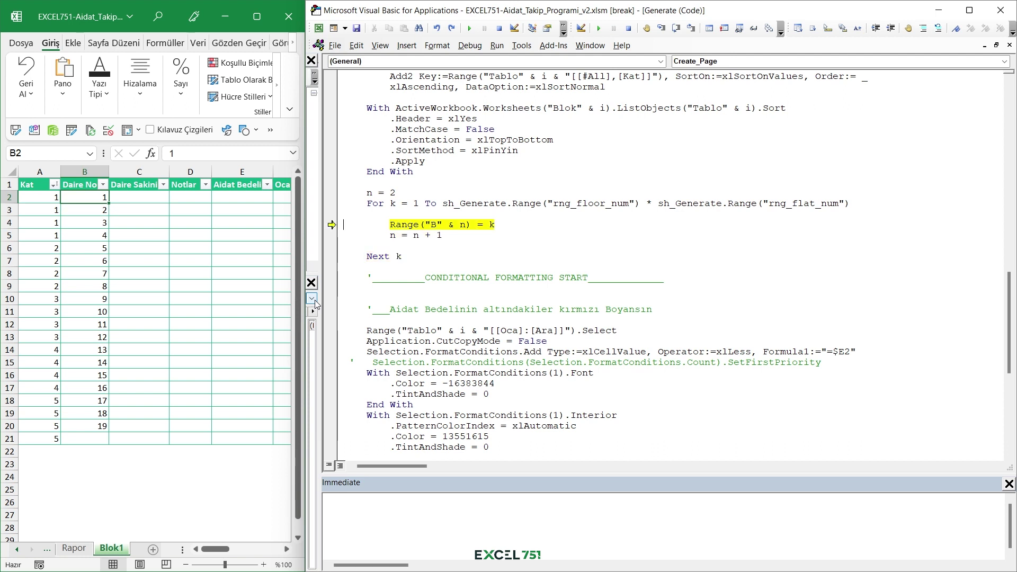
key("F8")
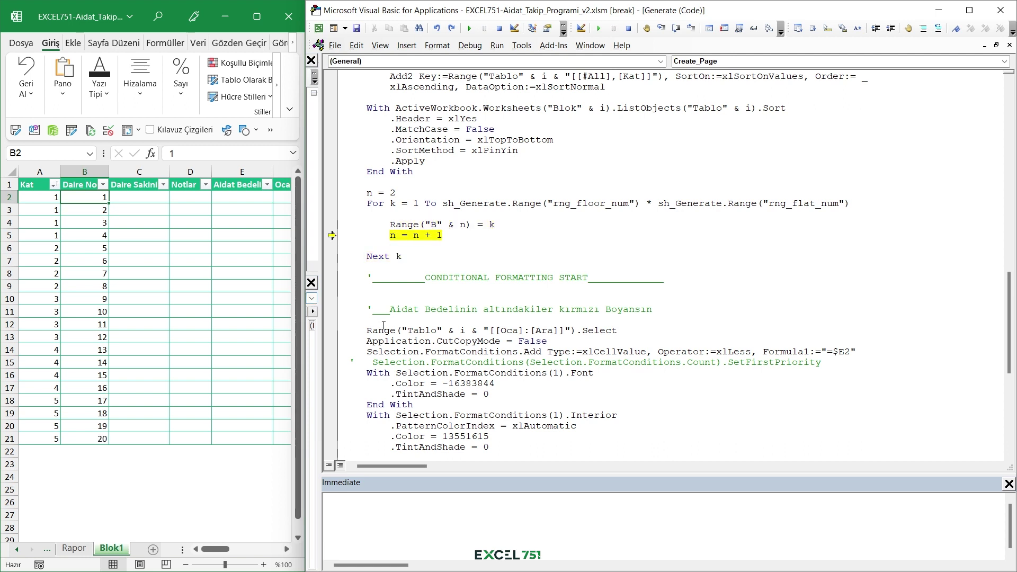
key("F8")
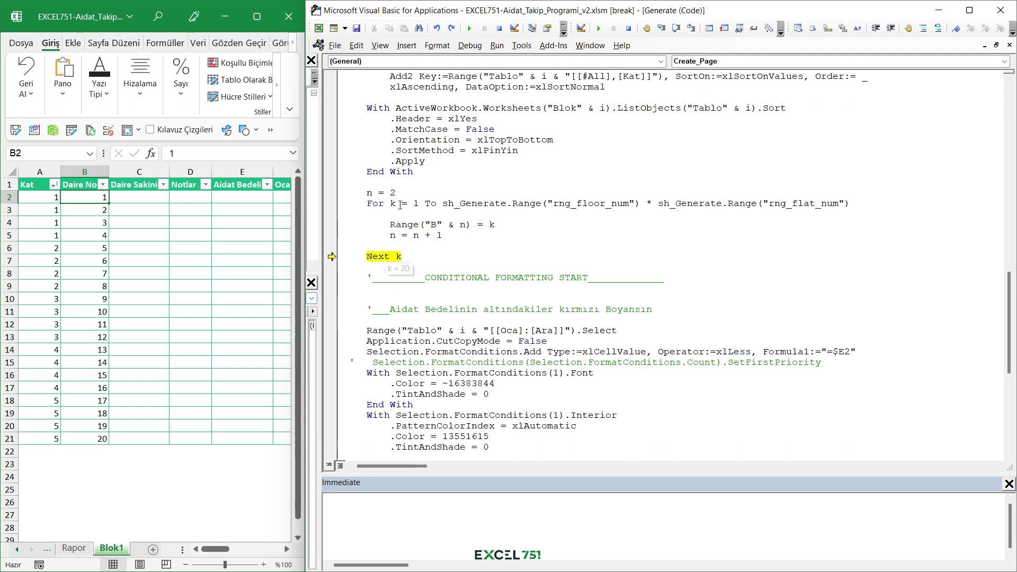
key("F8")
- Highlight Blok1's Oca–Ara month cells F2:Q21 beside the macro code, then return to the code editor
scroll(369, 333, "down", 4)
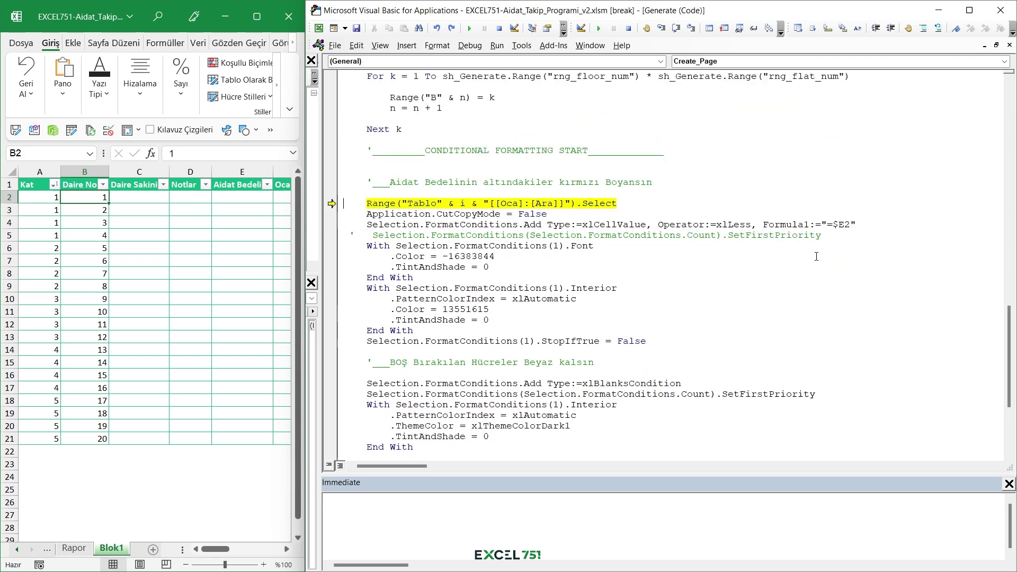
scroll(424, 291, "down", 1)
scroll(476, 265, "down", 2)
scroll(499, 251, "up", 1)
scroll(495, 251, "up", 1)
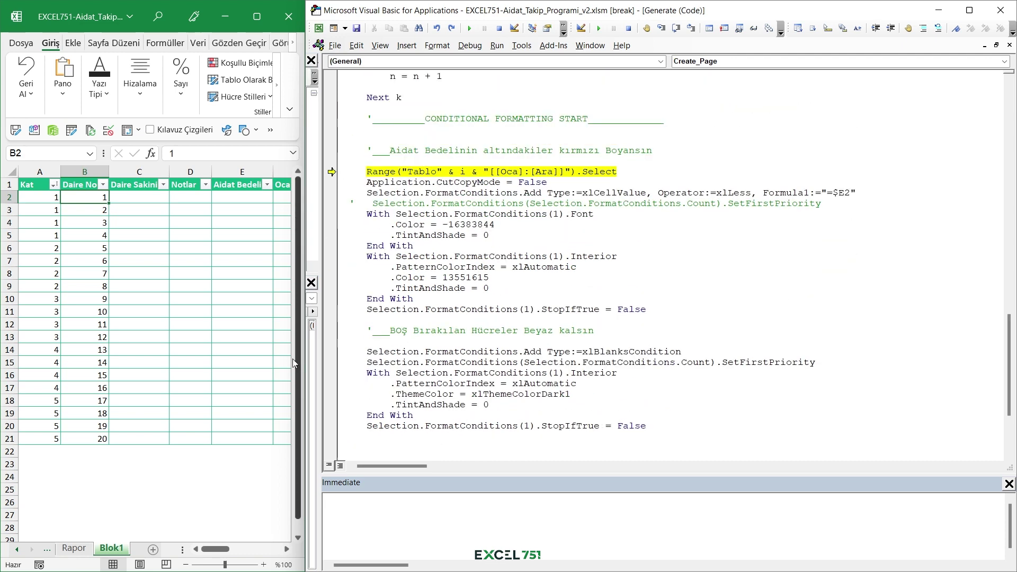
left_click_drag(306, 344, 805, 349)
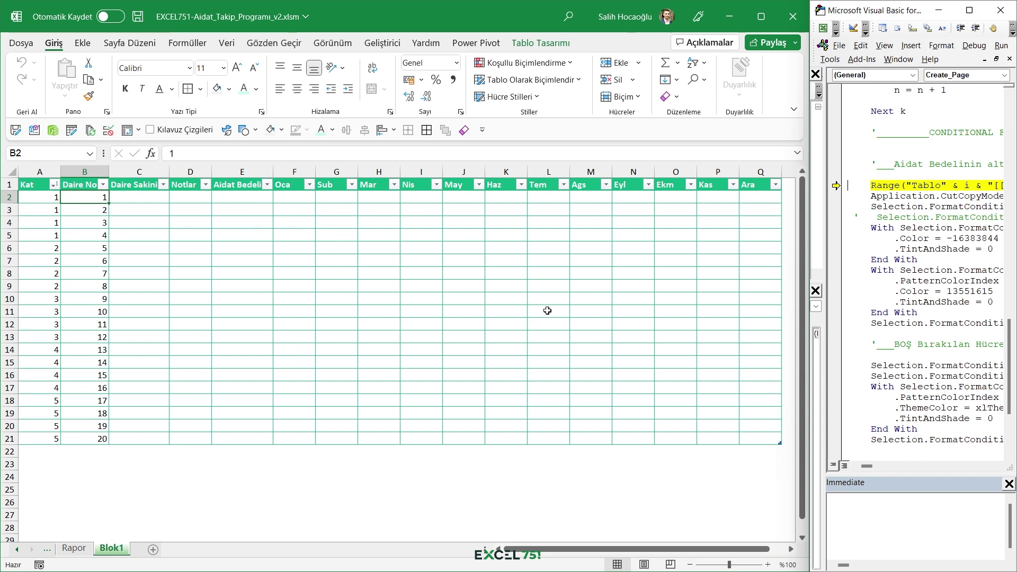
left_click_drag(291, 198, 775, 440)
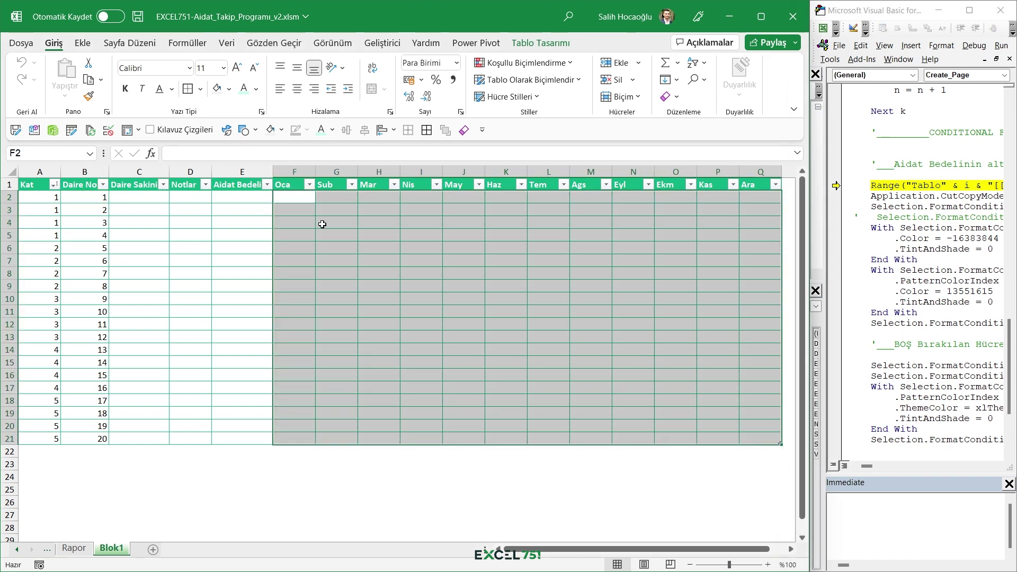
left_click(381, 249)
left_click_drag(294, 197, 754, 443)
left_click_drag(294, 197, 761, 439)
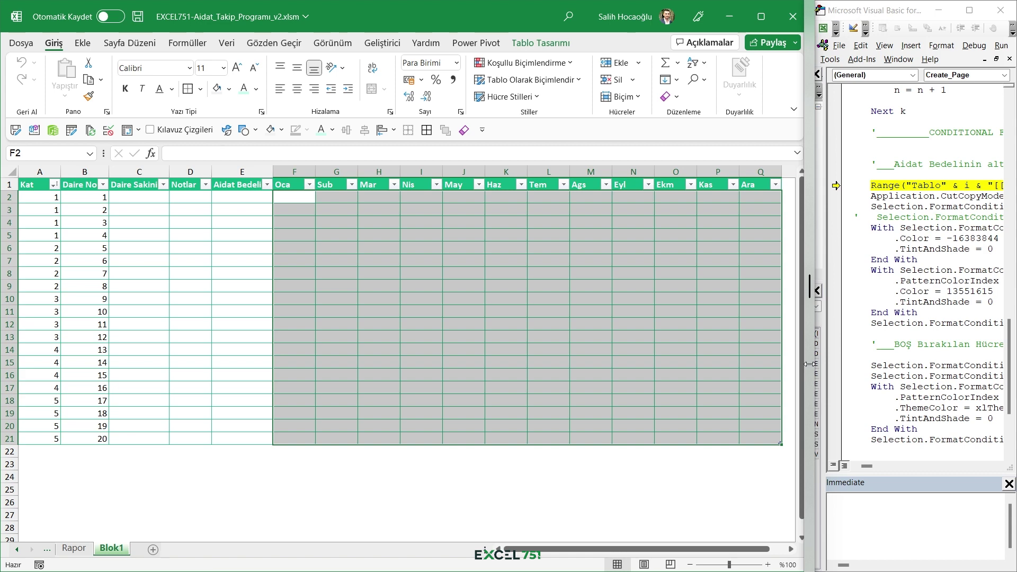
left_click_drag(809, 364, 347, 340)
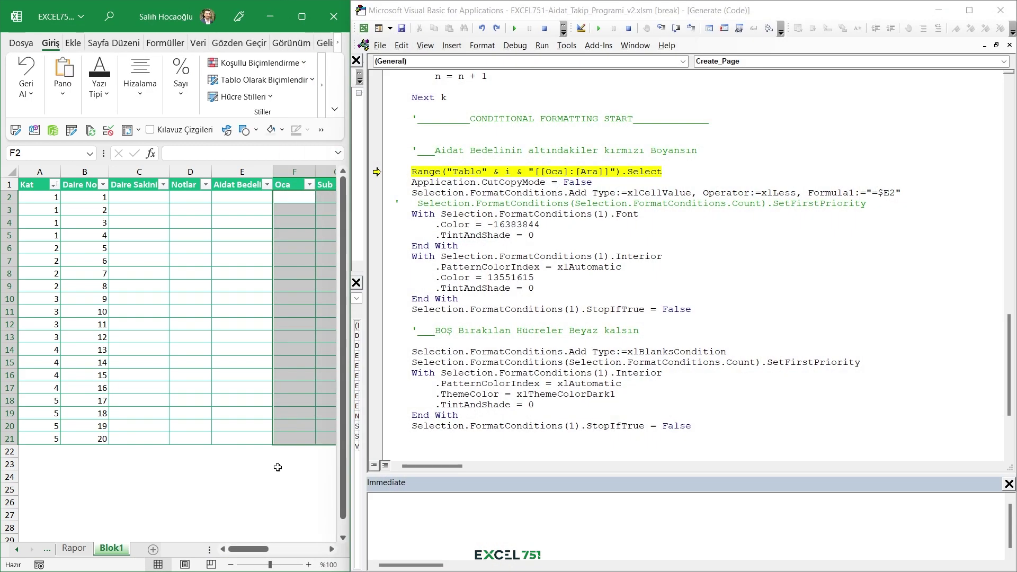
scroll(277, 467, "right", 3)
- Step through the red below-dues rule, examining the "Tablo" & i table reference and loop counter i
left_click(409, 172)
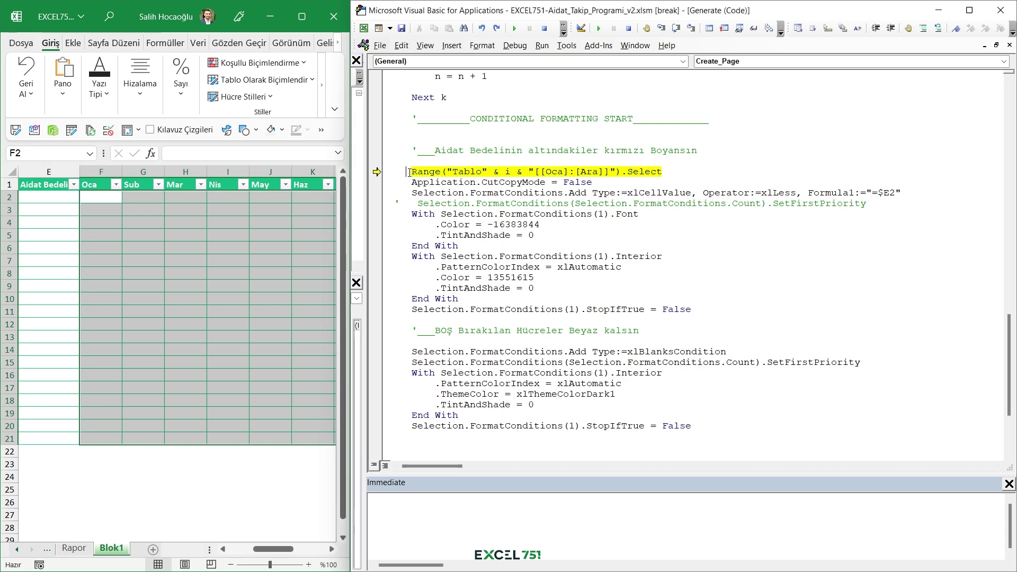
key("F8")
key("F8")
key("F8")
key("F8")
key("F8")
key("F8")
key("F8")
key("F8")
key("F8")
key("F8")
key("F8")
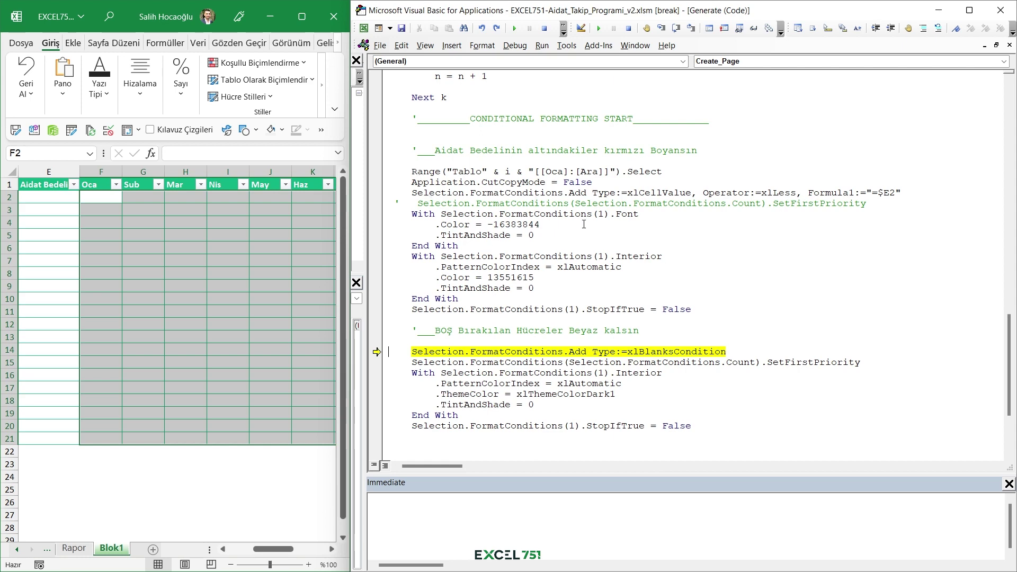
scroll(509, 254, "up", 1)
scroll(510, 257, "up", 2)
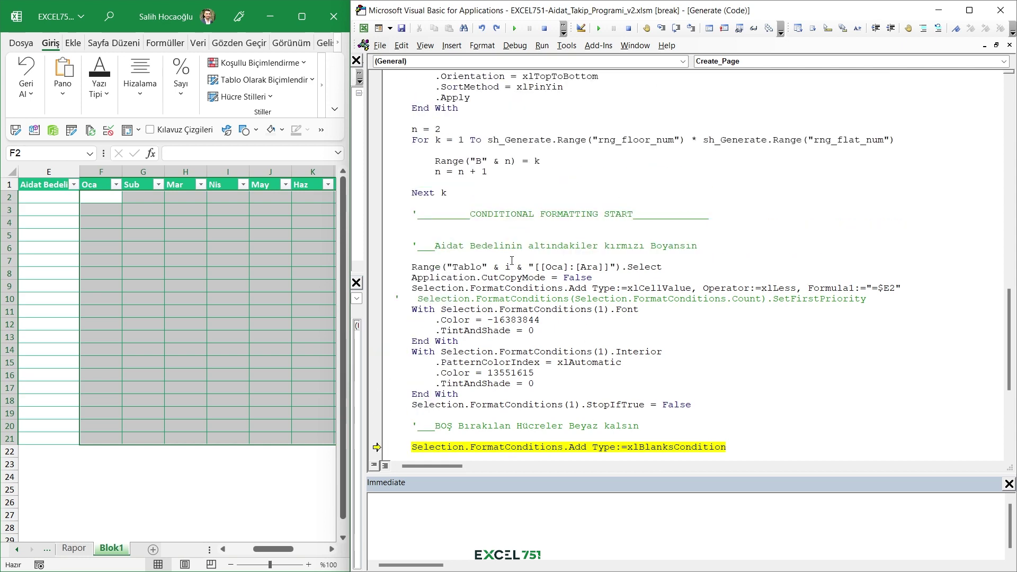
left_click_drag(449, 266, 519, 268)
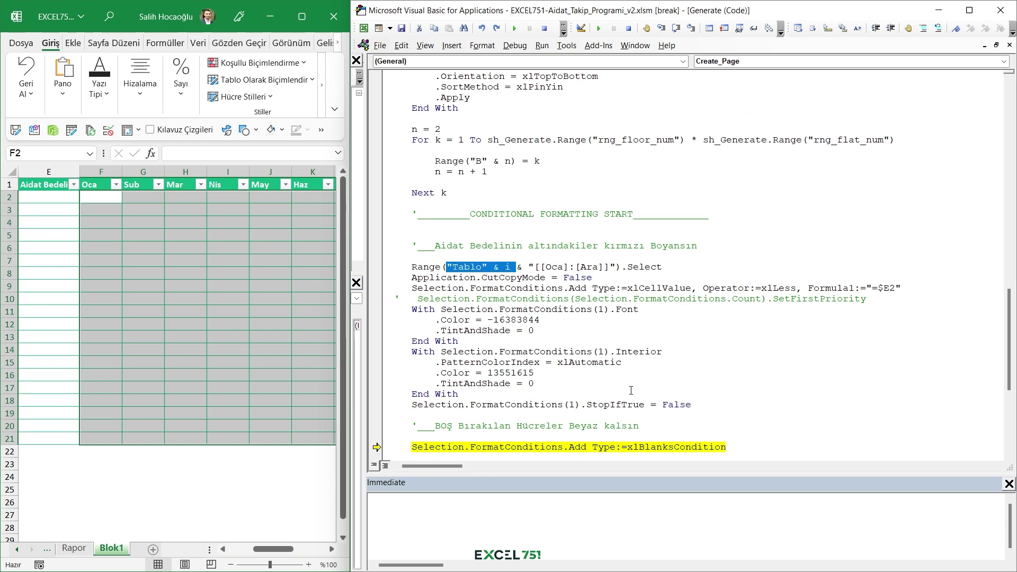
scroll(631, 390, "up", 5)
mouse_move(534, 171)
left_mouse_down()
mouse_move(621, 161)
mouse_move(609, 161)
left_mouse_up()
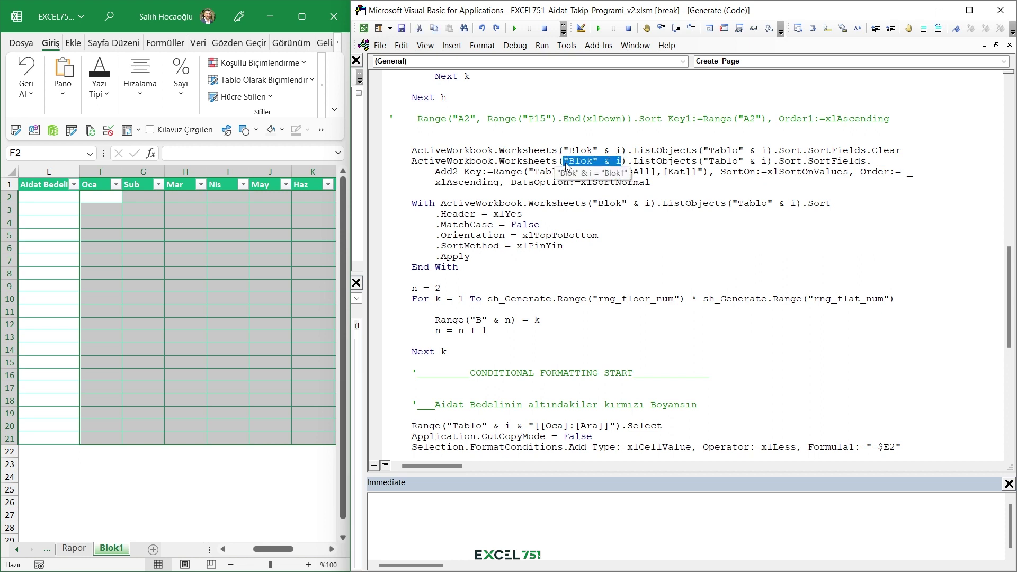
double_click(616, 162)
scroll(668, 181, "up", 4)
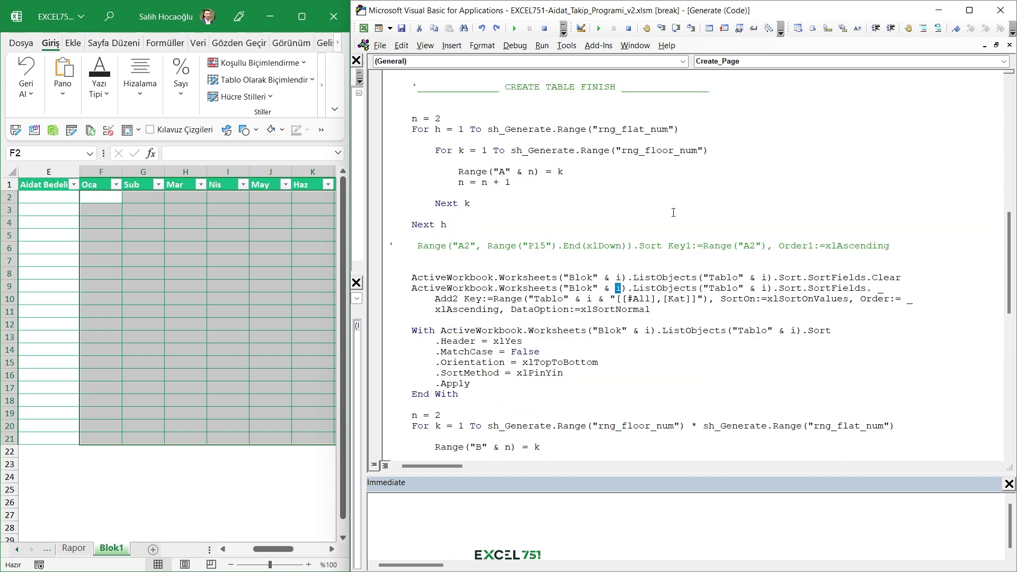
scroll(655, 214, "down", 7)
scroll(655, 214, "down", 2)
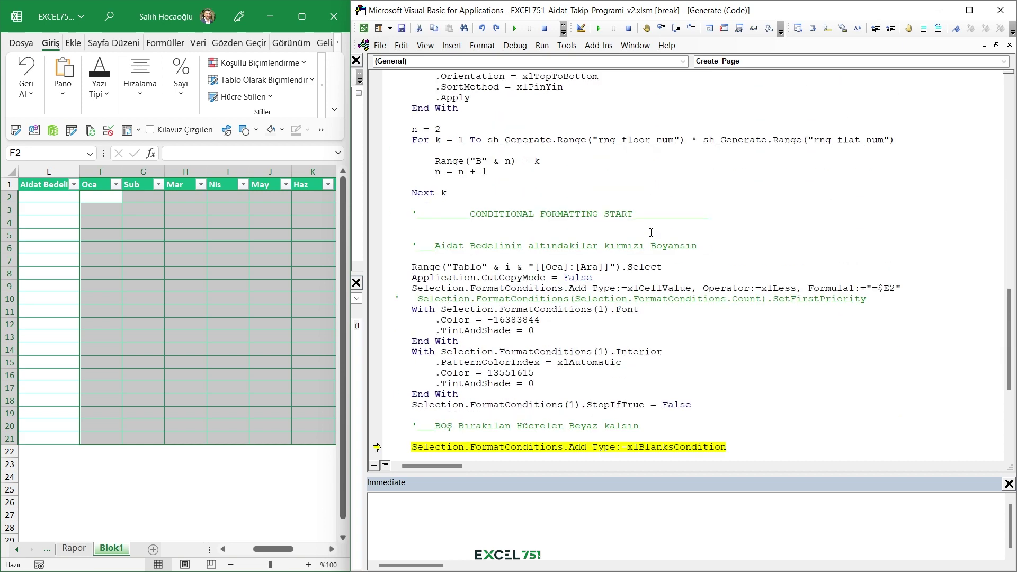
scroll(495, 292, "down", 2)
scroll(495, 292, "down", 2)
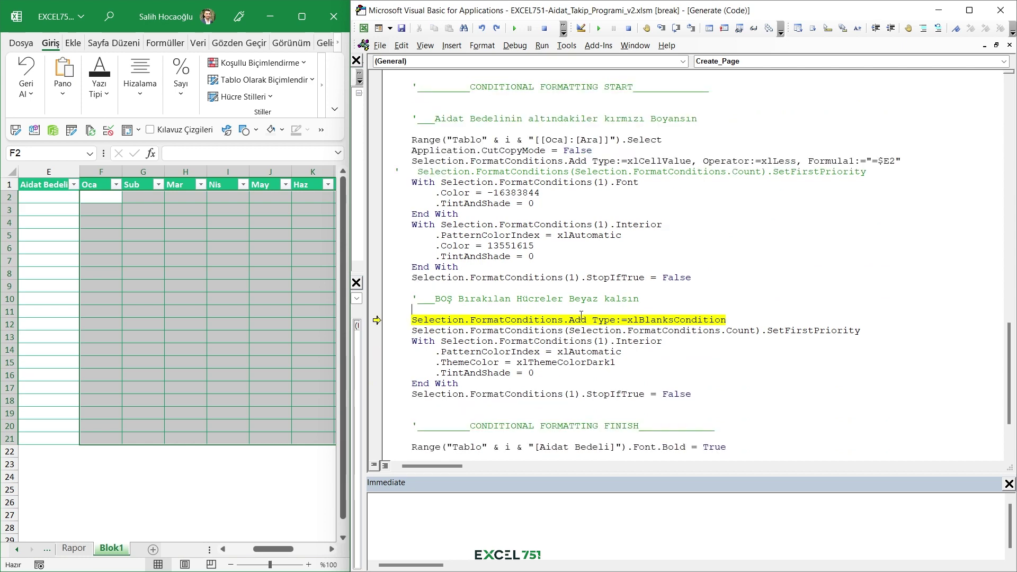
- Step through the blank-cells rule, the Aidat Bedeli bolding and Range("A1").Select up to Next i
key("F8")
key("F8")
key("F8")
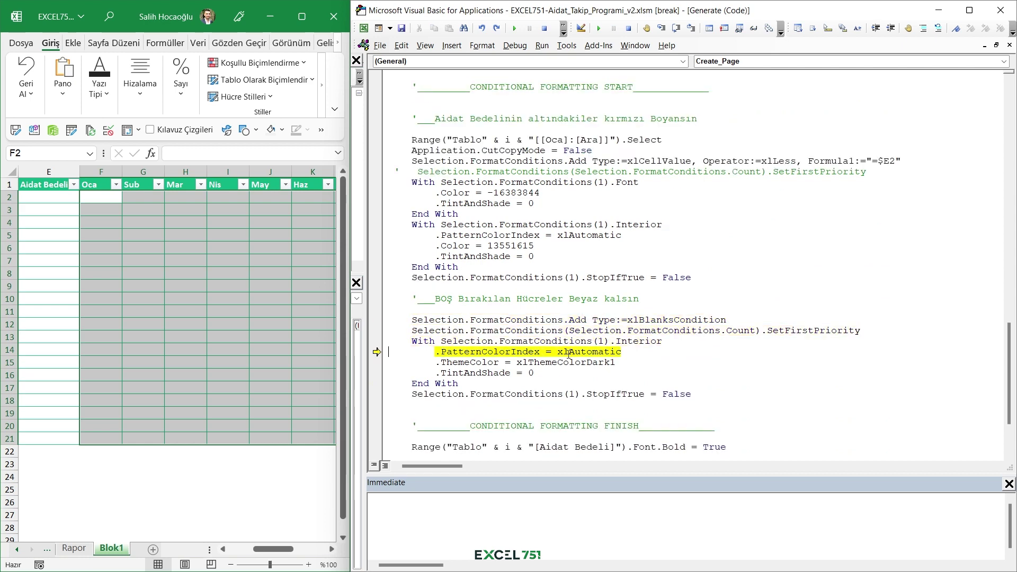
key("F8")
key("F8")
key("F8")
key("F8")
scroll(565, 369, "down", 3)
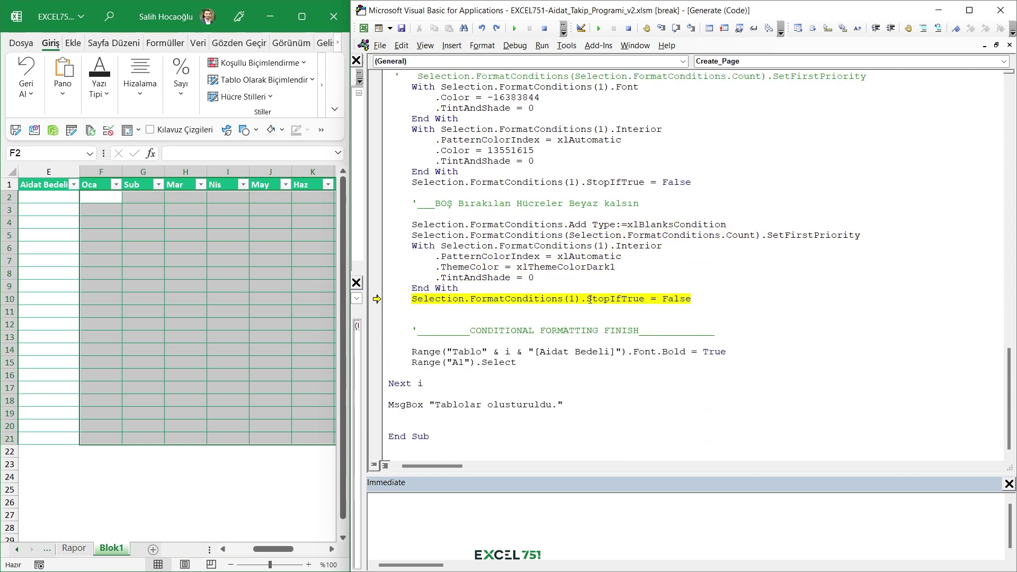
key("F8")
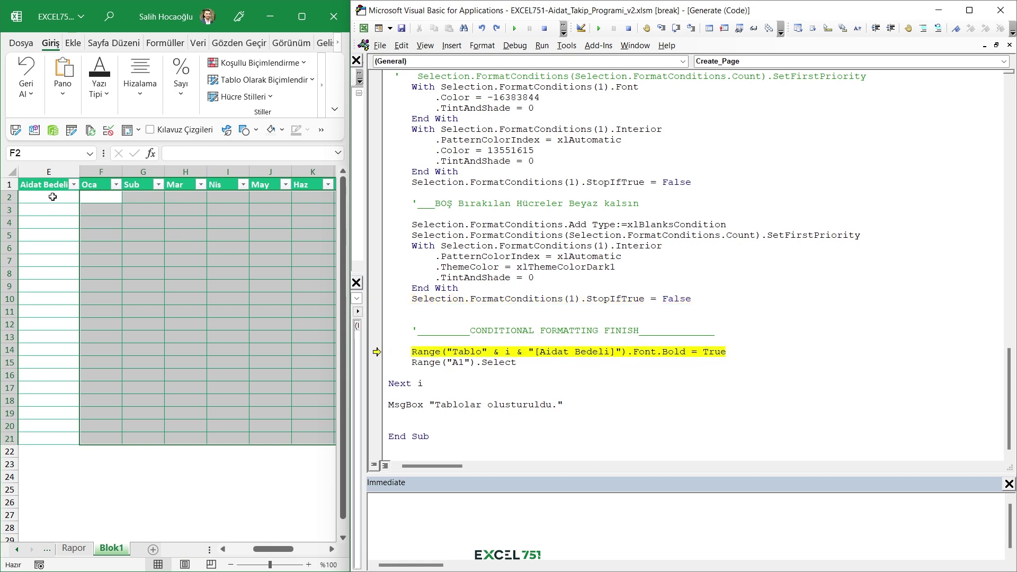
key("F8")
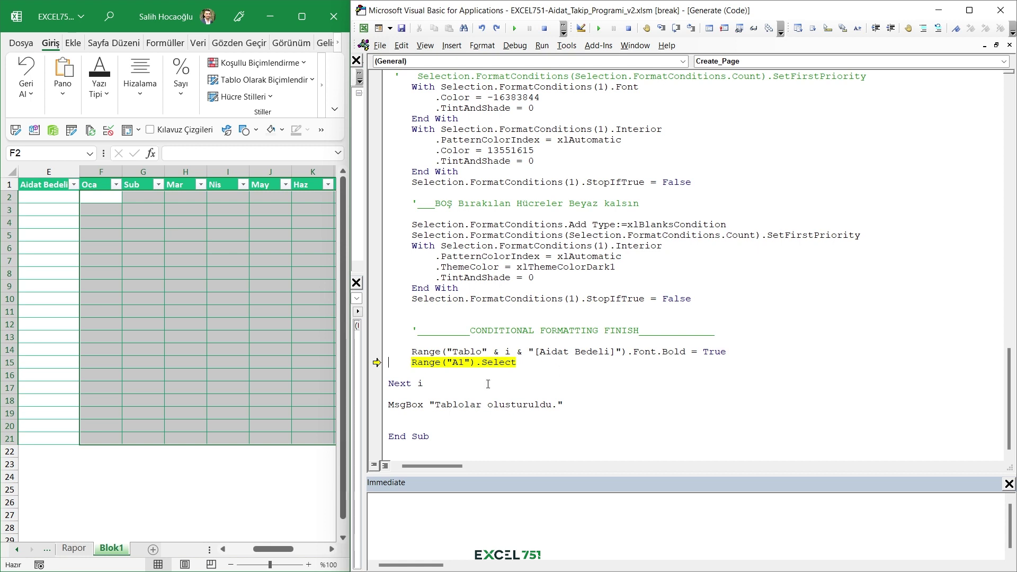
left_click_drag(265, 549, 241, 548)
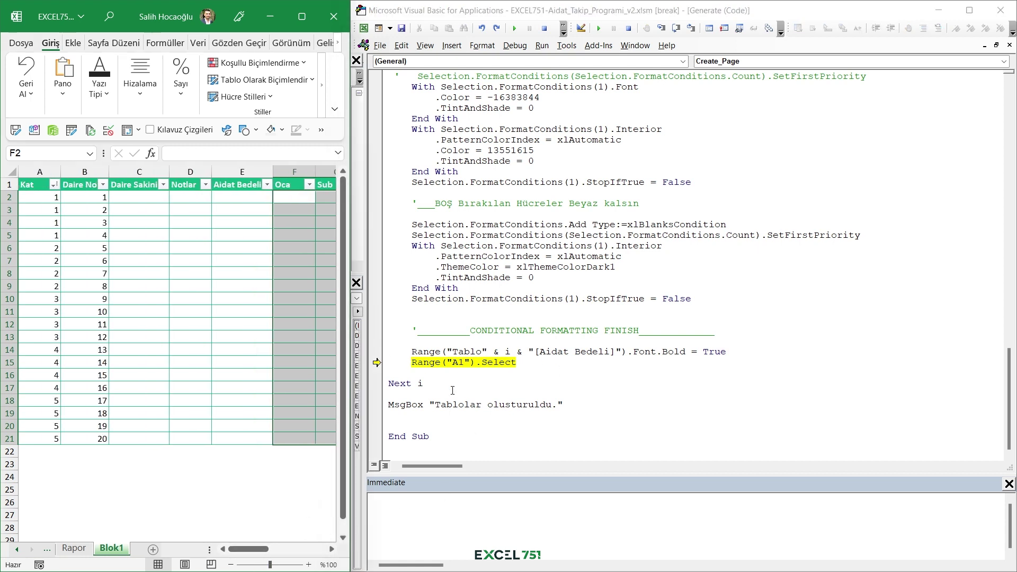
key("F8")
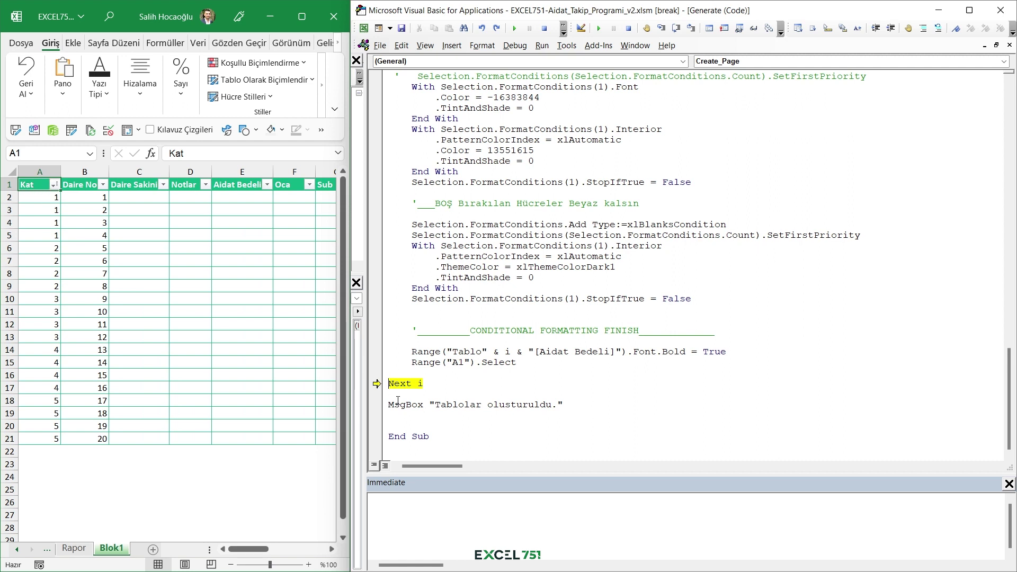
left_click_drag(387, 405, 577, 405)
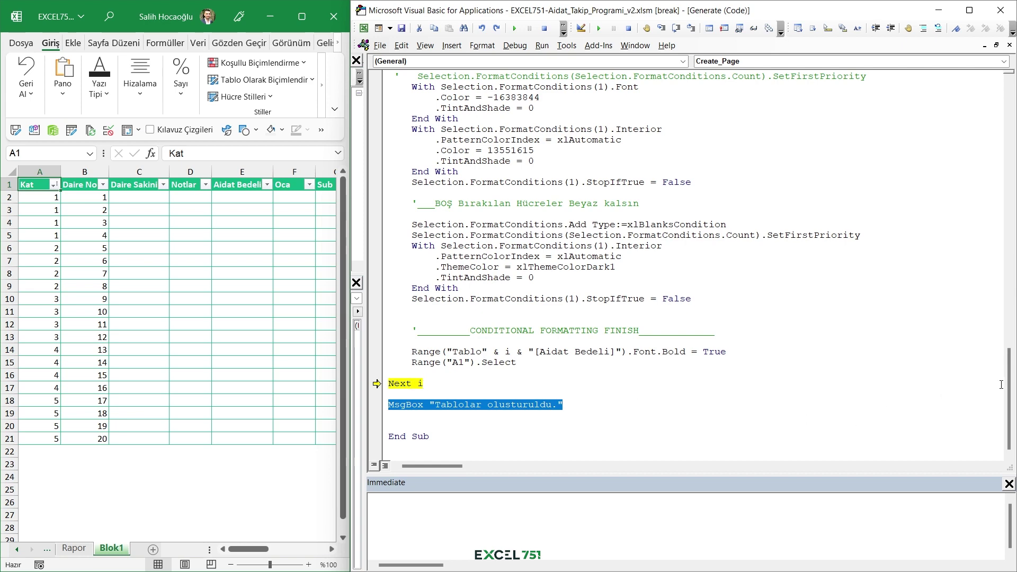
left_click_drag(1001, 384, 457, 145)
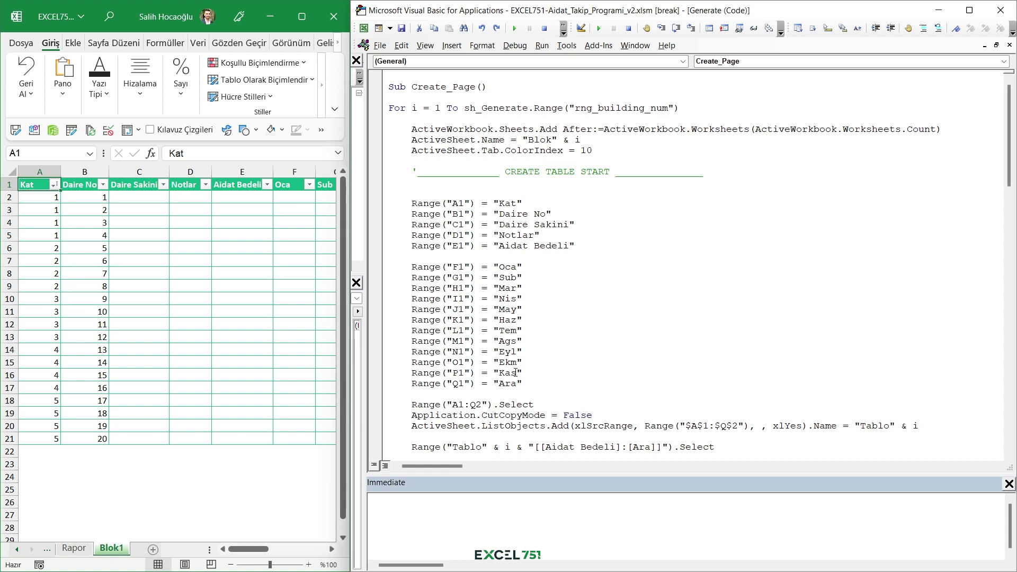
- Step the second loop pass with F8 to build Blok2's table, Kat floors and Daire No 1–20
key("F8")
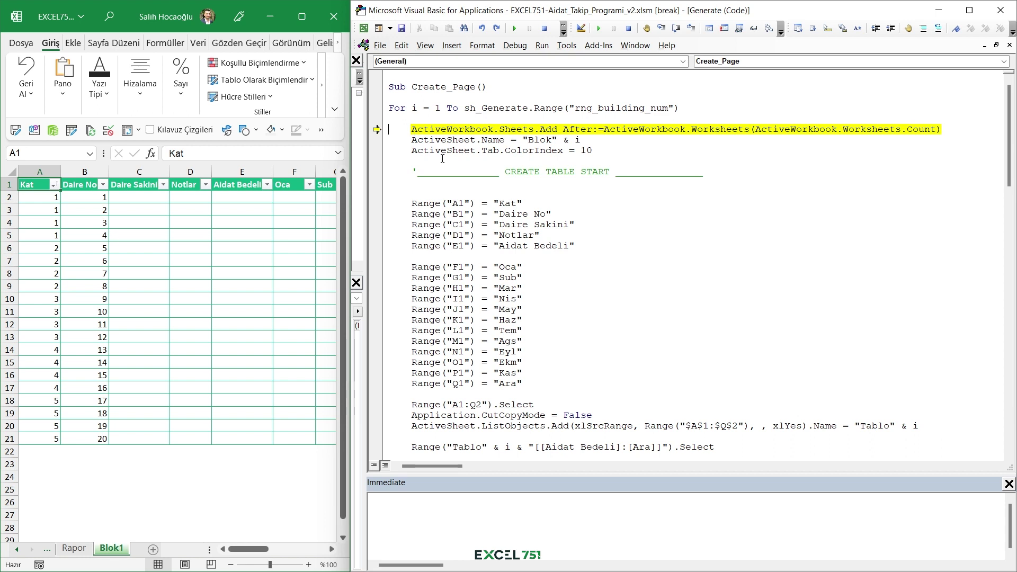
key("F8")
key("F8")
key("F8")
key("F8")
key("F8")
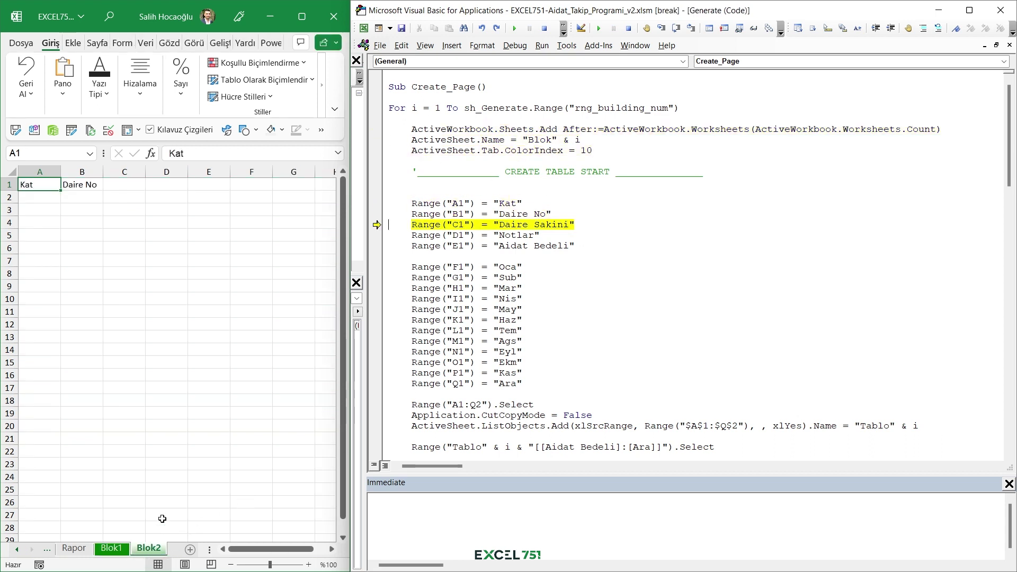
key("F8")
key("F8")
key("F8")
key("F8")
key("F8")
key("F8")
key("F8")
key("F8")
key("F8")
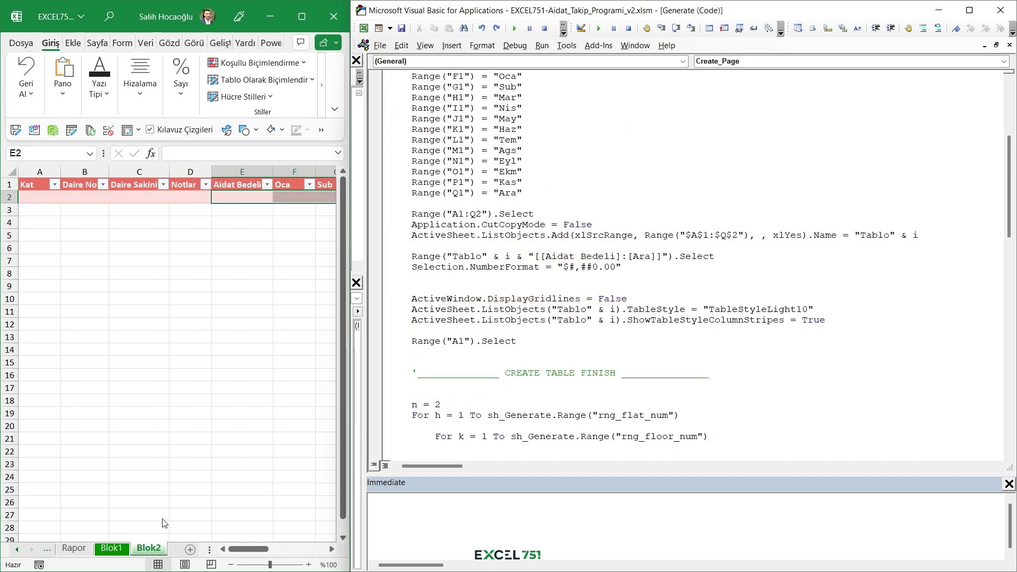
key("F8")
key("F8")
key("F8")
key("F8")
key("F8")
key("F8")
key("F8")
key("F8")
key("F8")
key("F8")
key("F8")
key("F8")
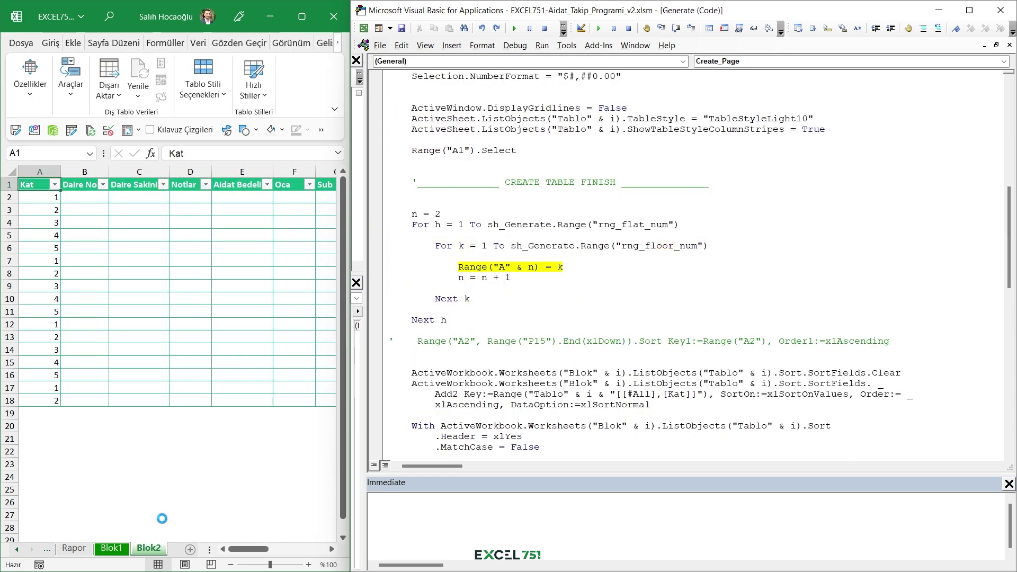
key("F8")
key("F8")
key("F8")
key("F8")
key("F8")
key("F8")
key("F8")
key("F8")
key("F8")
key("F8")
key("F8")
key("F8")
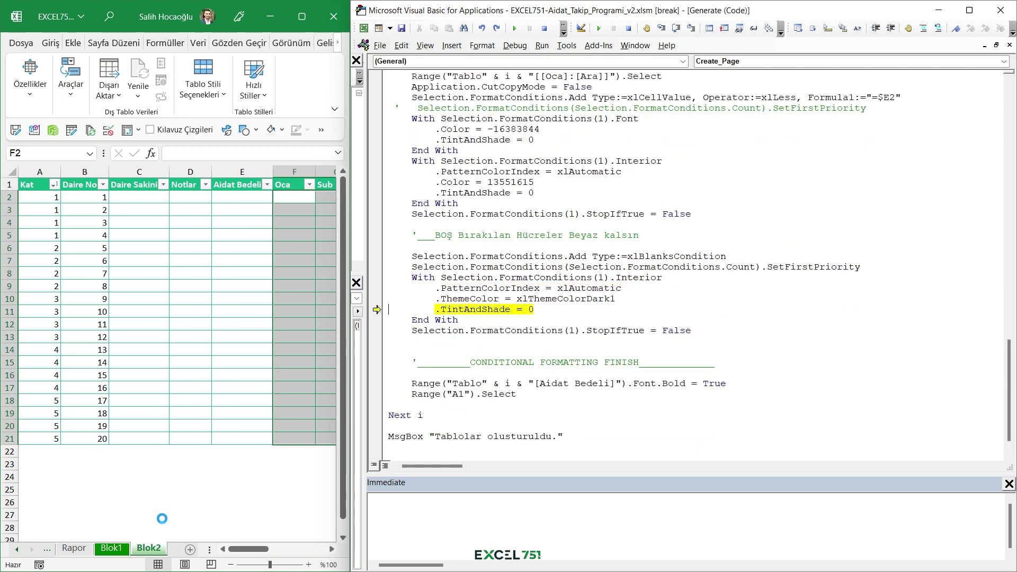
key("F8")
key("F8")
key("F8")
key("F8")
key("F8")
key("F8")
key("F8")
key("F8")
key("F8")
key("F8")
key("F8")
key("F8")
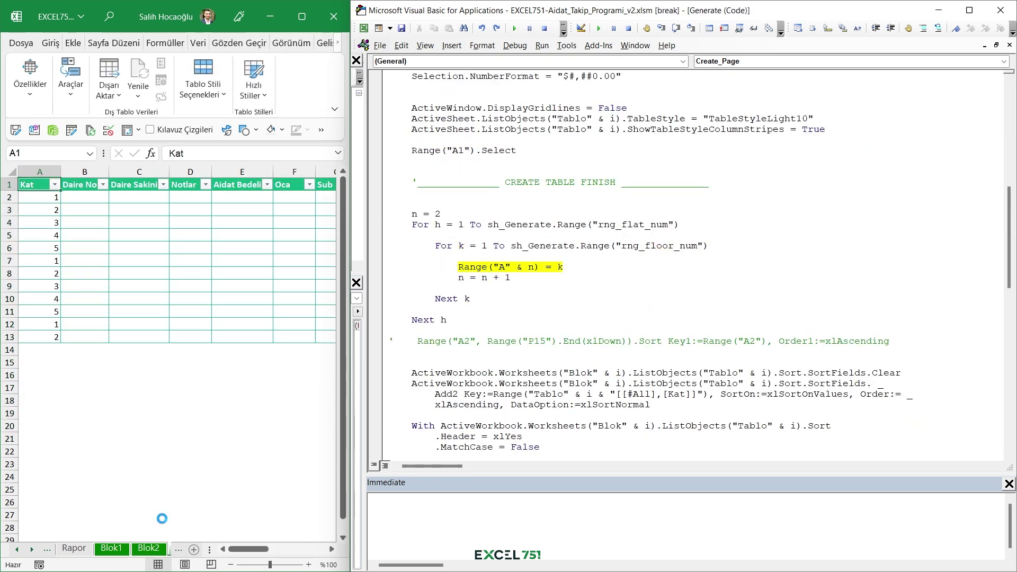
key("F8")
key("F8")
key("F8")
key("F8")
key("F8")
key("F8")
key("F8")
key("F8")
key("F8")
key("F8")
key("F8")
key("F8")
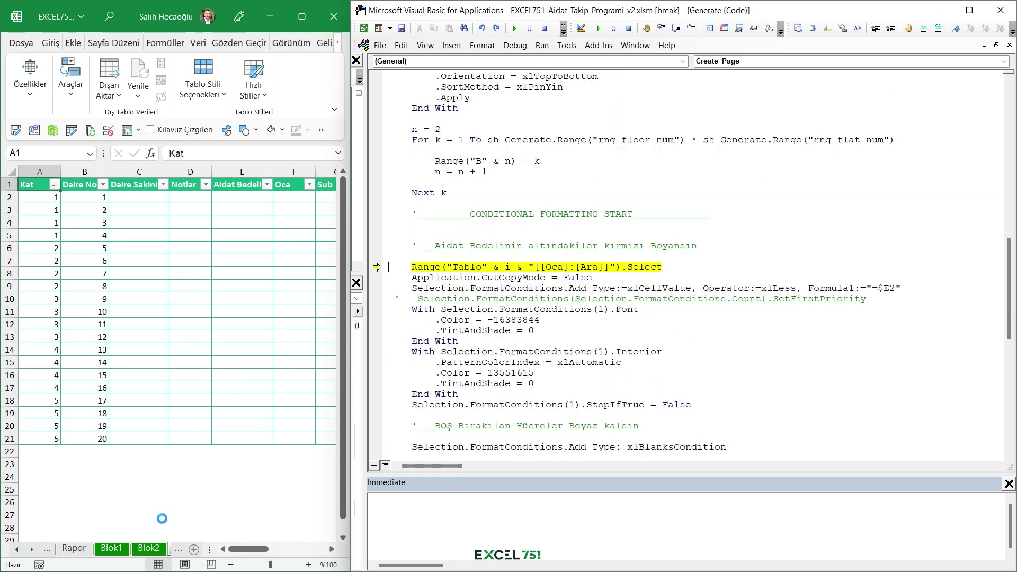
key("F8")
key("F8")
key("F8")
key("F8")
key("F8")
key("F8")
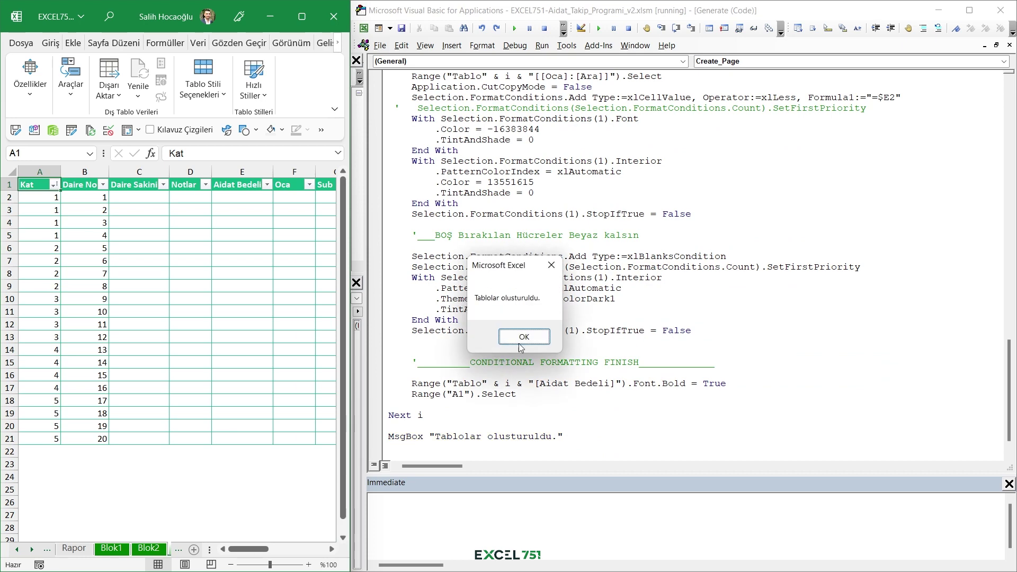
- Dismiss the tables-created message and review the Blok1–Blok3 sheets' floor and flat numbers
left_click(520, 342)
left_click(302, 16)
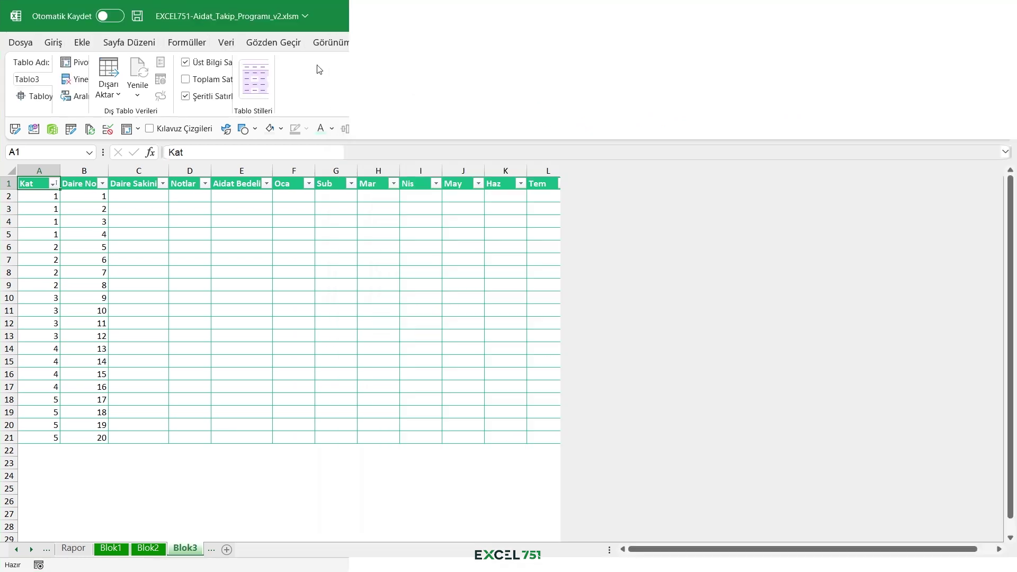
left_click(114, 548)
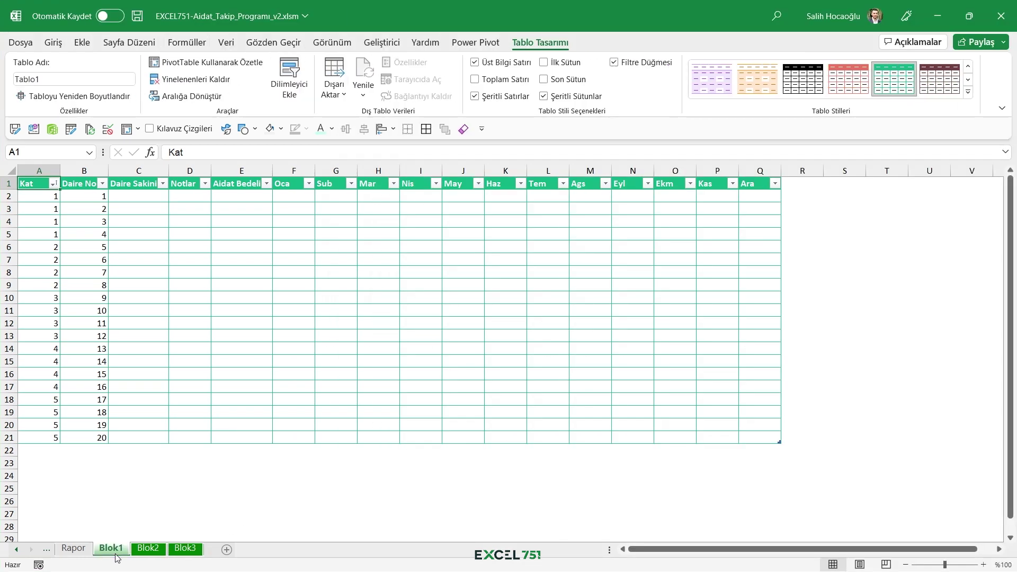
left_click(154, 553)
left_click(184, 549)
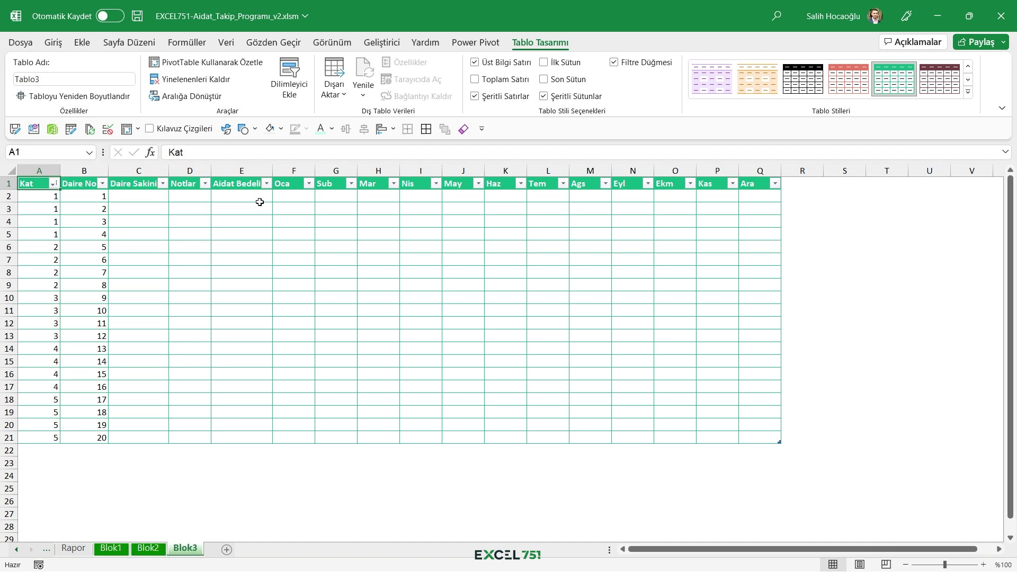
left_click_drag(259, 201, 762, 437)
left_click(762, 438)
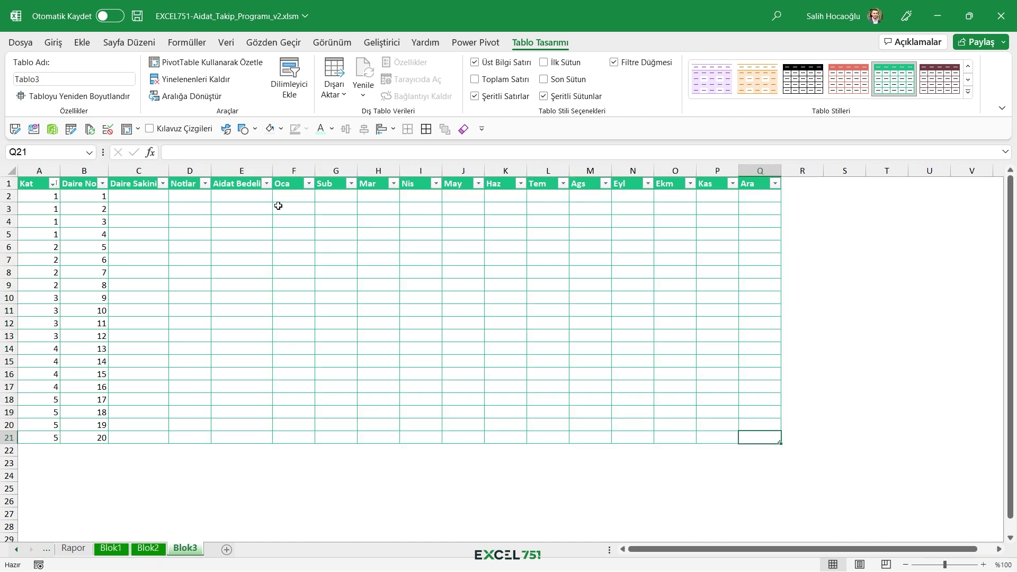
scroll(99, 227, "up", 1, "ctrl")
left_click_drag(62, 201, 61, 482)
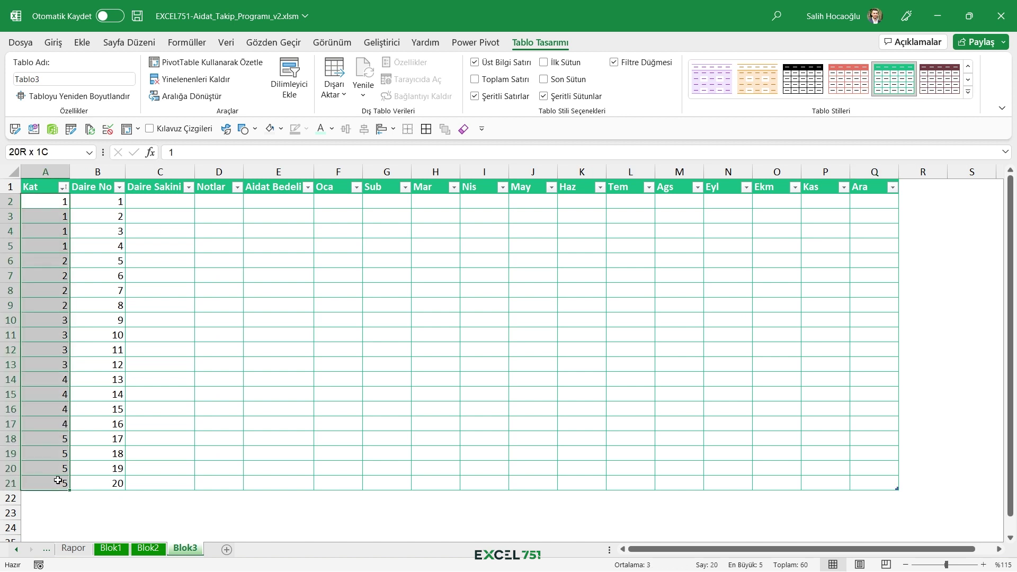
left_click_drag(106, 201, 119, 482)
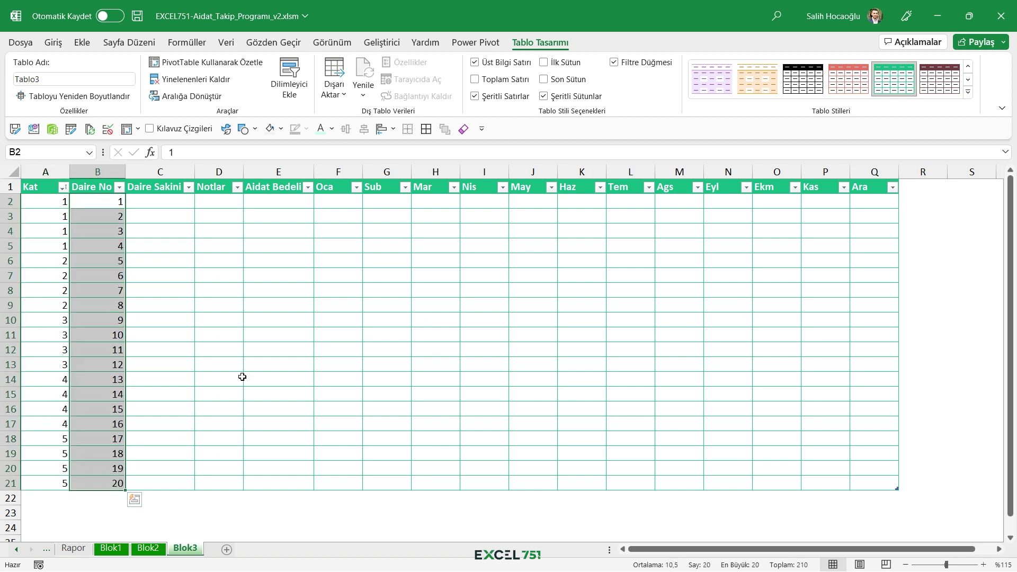
- Enter 450 in Blok3's E2 and fill it down to row 21
left_click(274, 208)
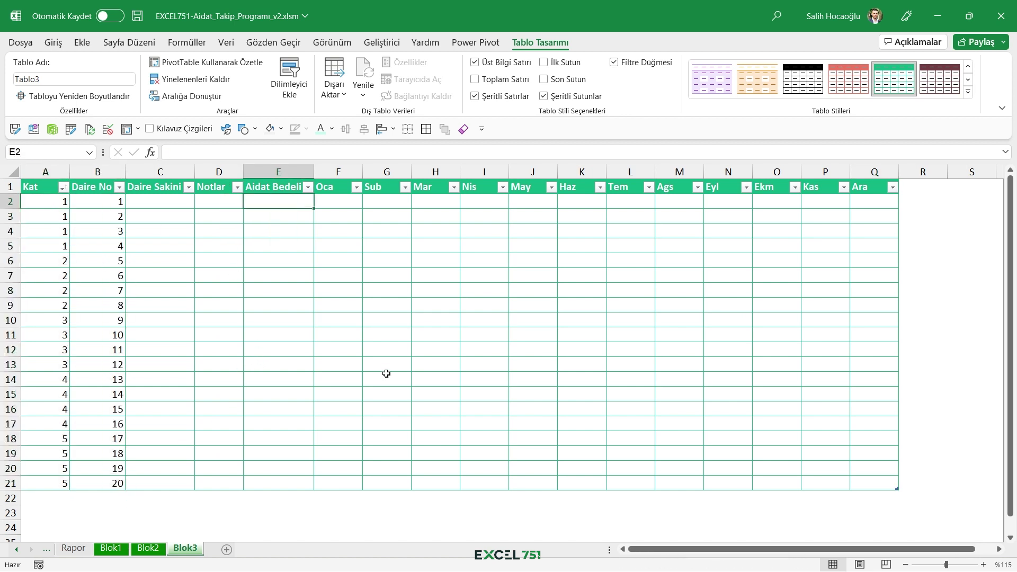
type("450")
key("Return")
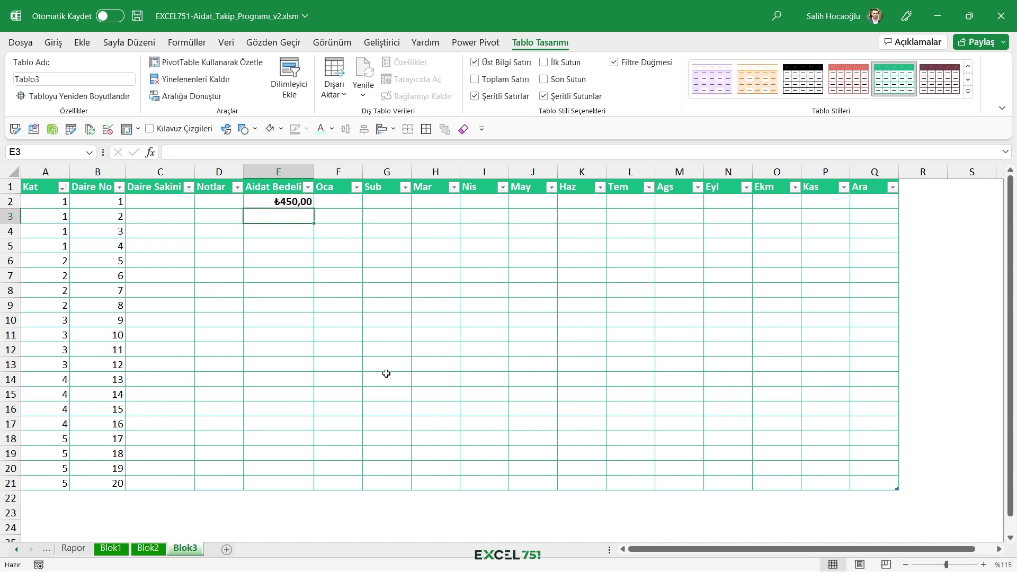
left_click(305, 203)
double_click(312, 208)
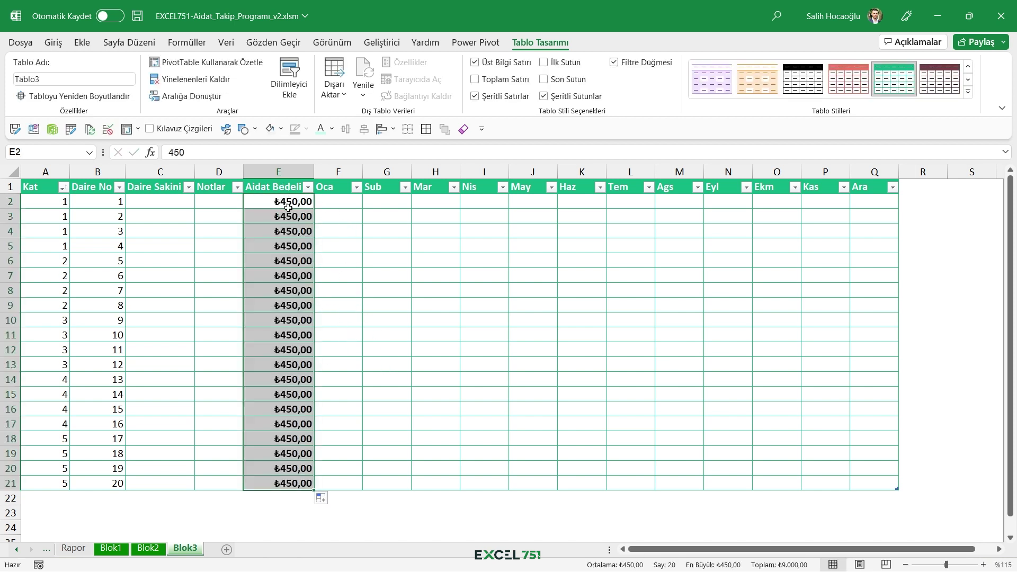
left_click(496, 219)
- Enter a ₺450,00 payment in I3 and paste it across the month cells F2:P21
type("350")
key("Return")
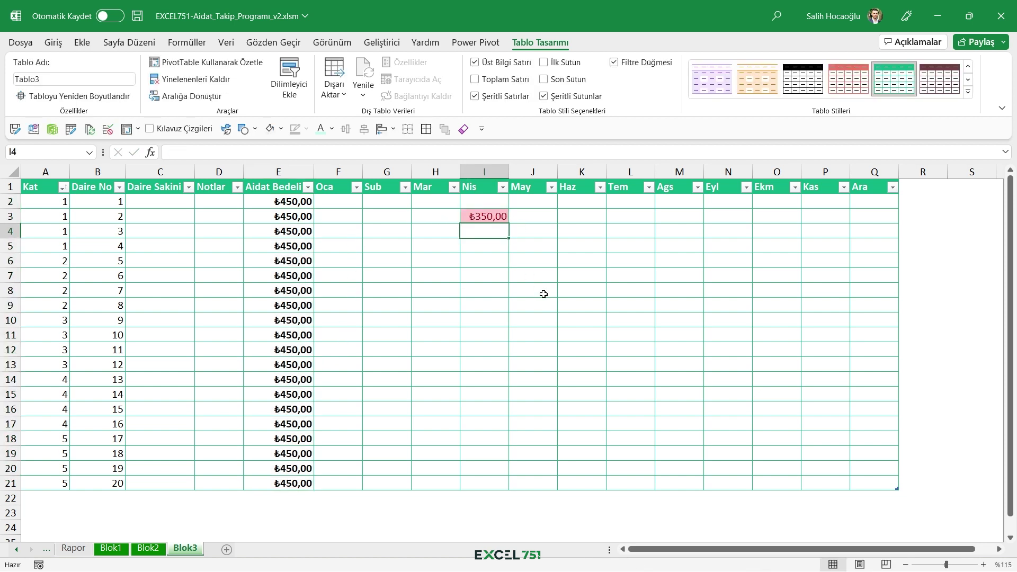
left_click(486, 218)
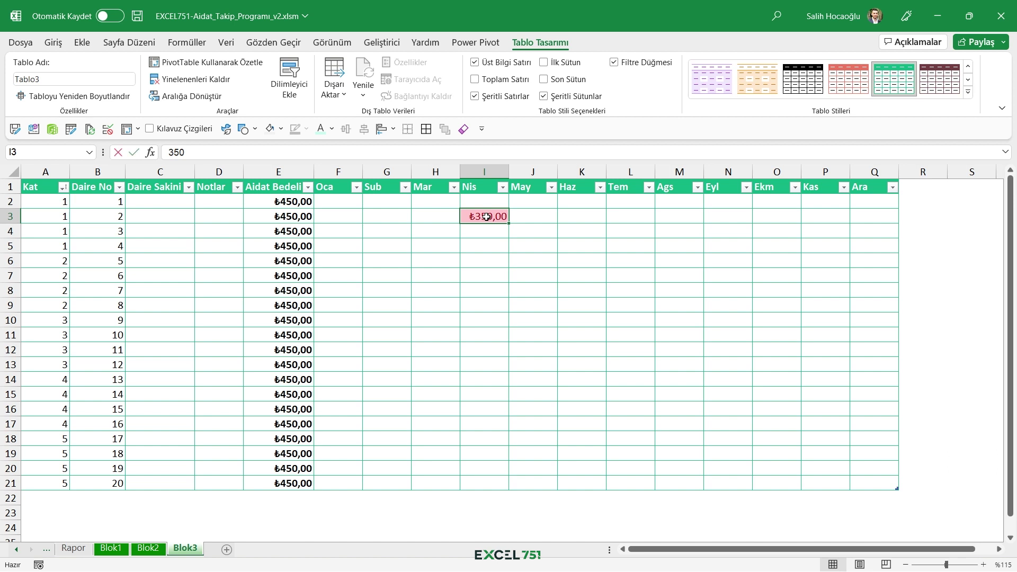
type("450")
key("ctrl+Return")
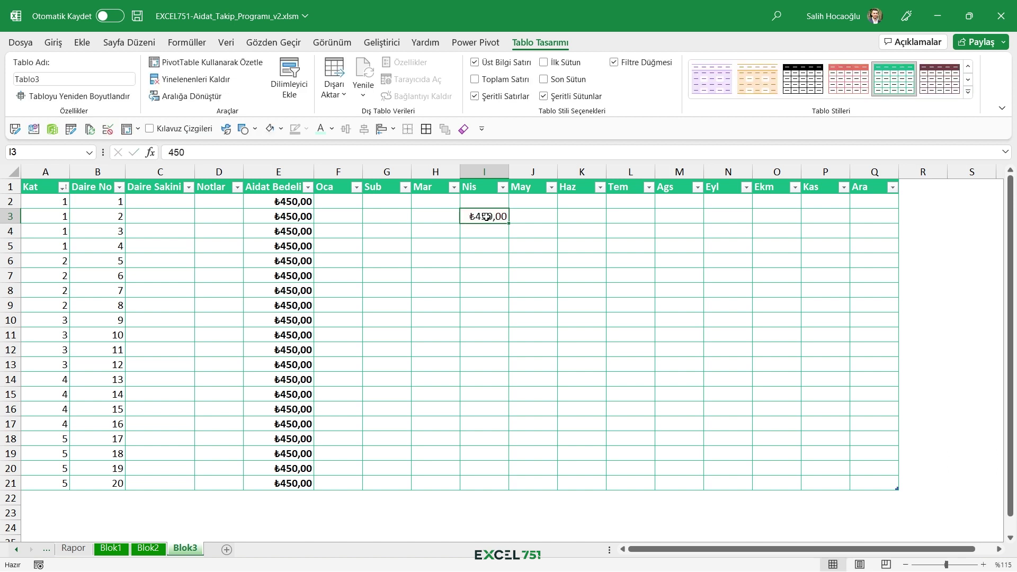
key("ctrl+c")
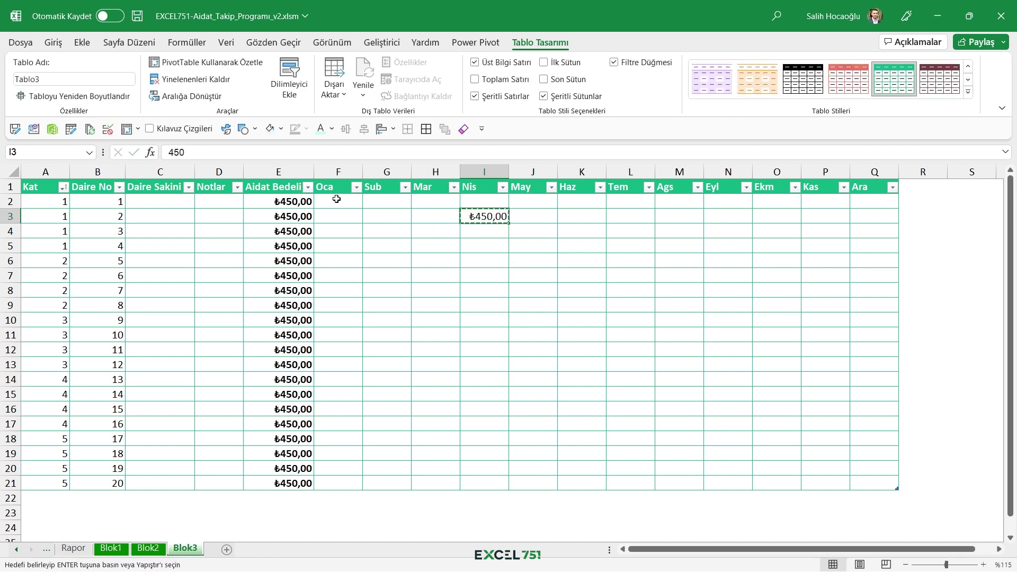
left_click_drag(337, 199, 816, 481)
key("ctrl+v")
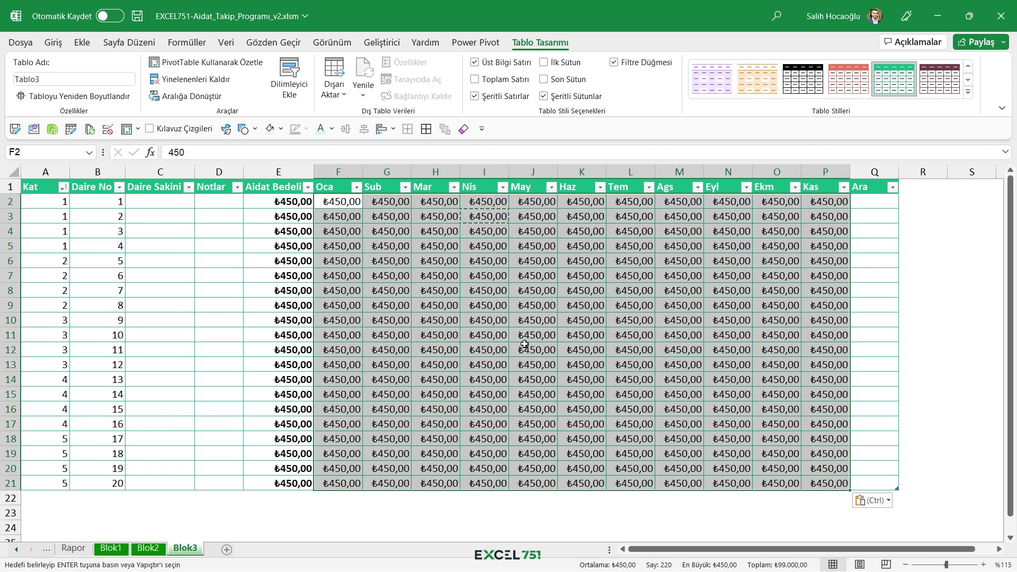
- Delete scattered payments, including H7 and F12, to leave those months unpaid
left_click(437, 275)
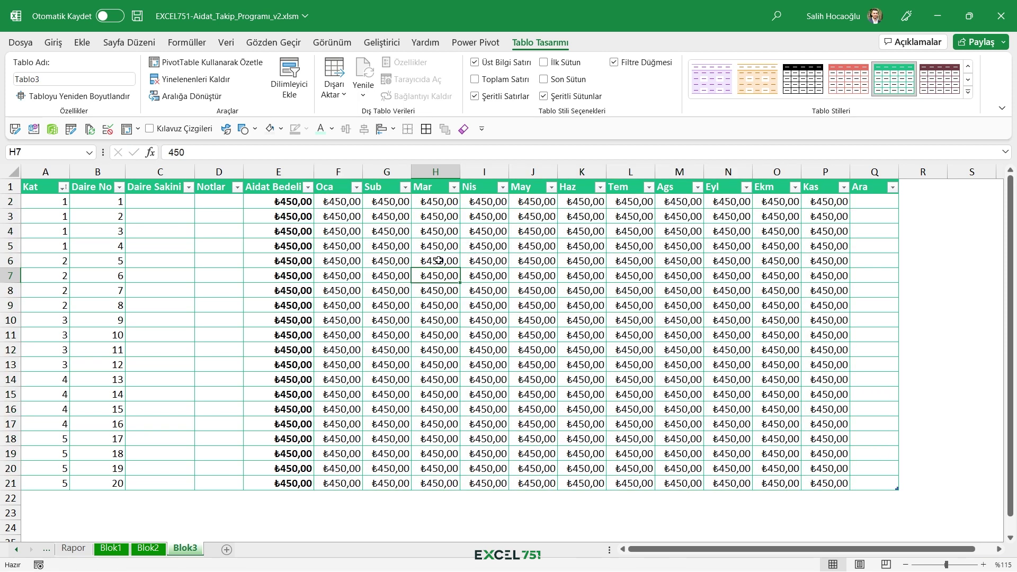
key("Delete")
left_click(581, 261)
key("Delete")
left_click(532, 334)
key("Delete")
left_click(435, 364)
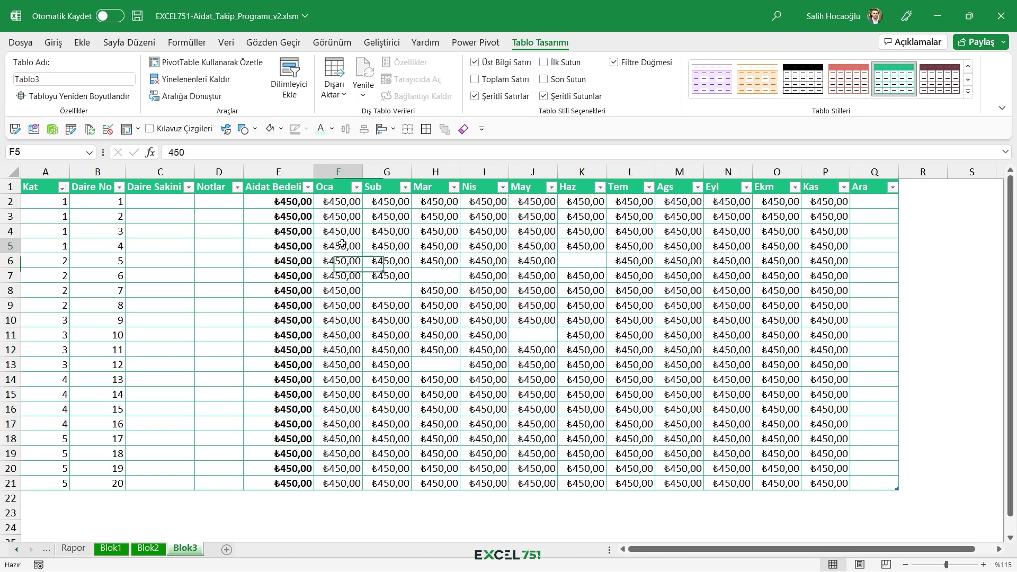
key("Delete")
left_click(777, 365)
key("Delete")
left_click(679, 438)
left_click(386, 438)
key("Delete")
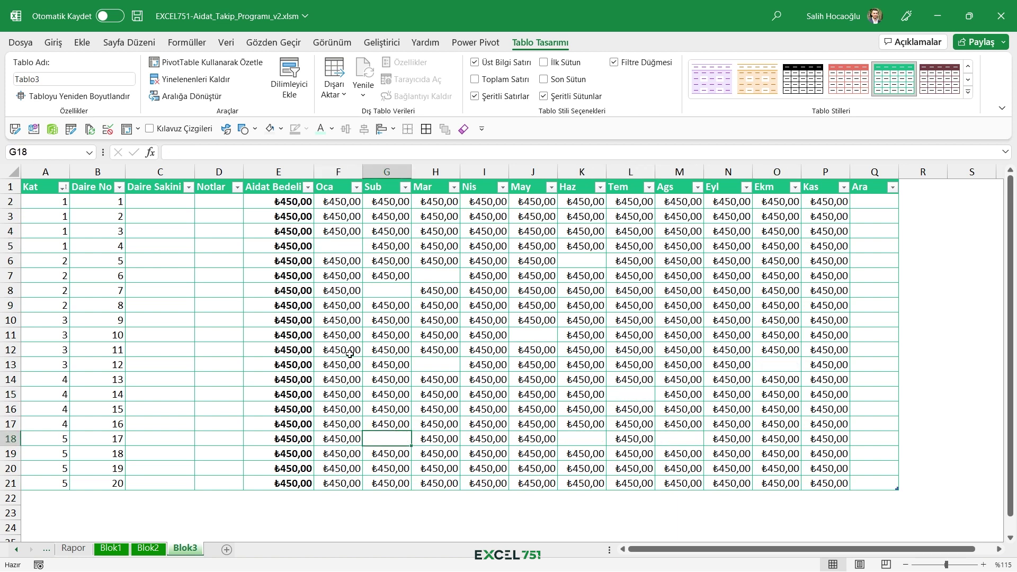
left_click(350, 352)
key("Delete")
left_click_drag(879, 205, 871, 484)
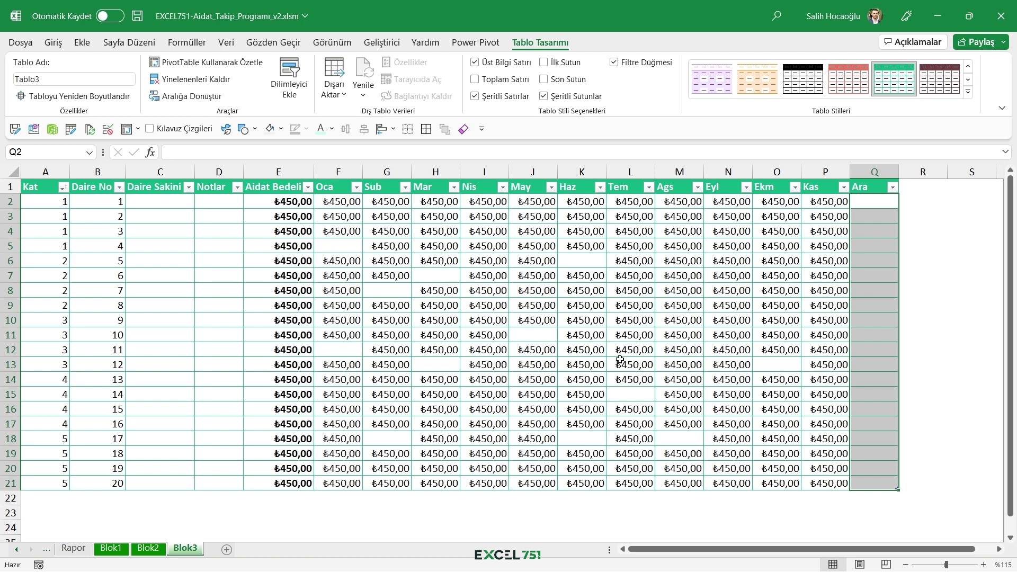
- Pick cells J11, K6 and K15 for the ₺0,00 zero-payment entries
left_click(580, 438)
left_click(545, 333, "ctrl")
left_click(584, 261, "ctrl")
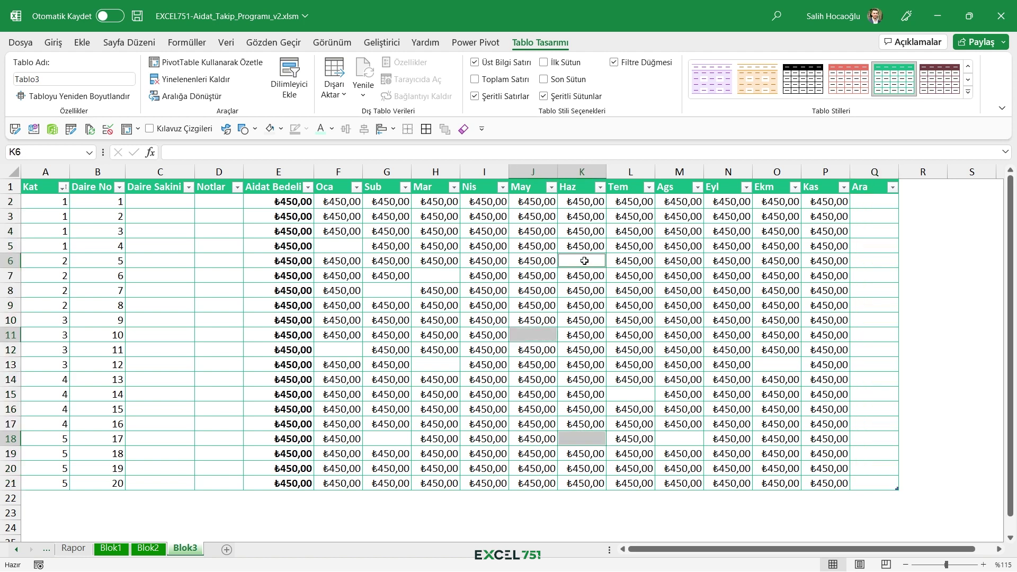
left_click(585, 392)
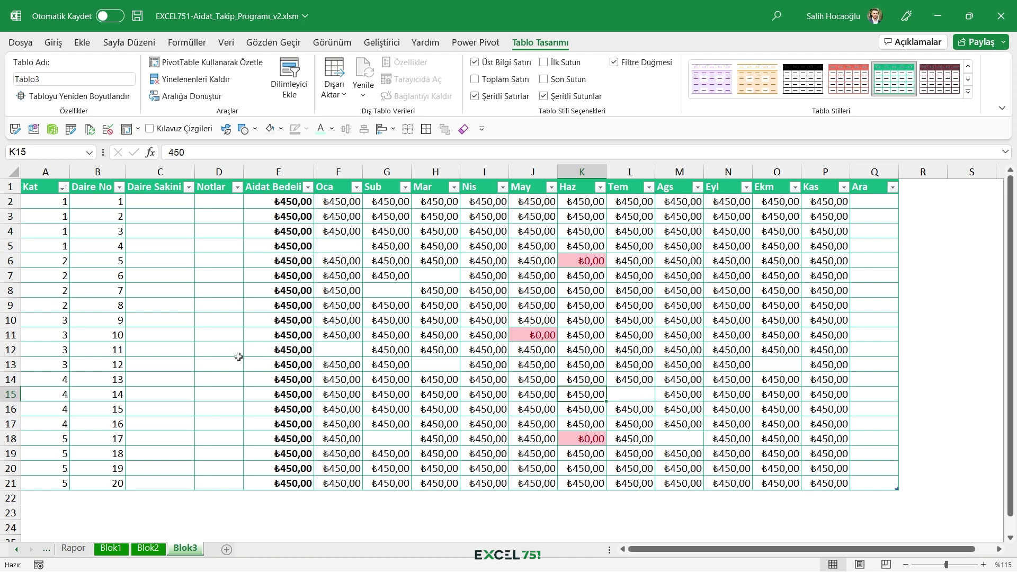
left_click(18, 551)
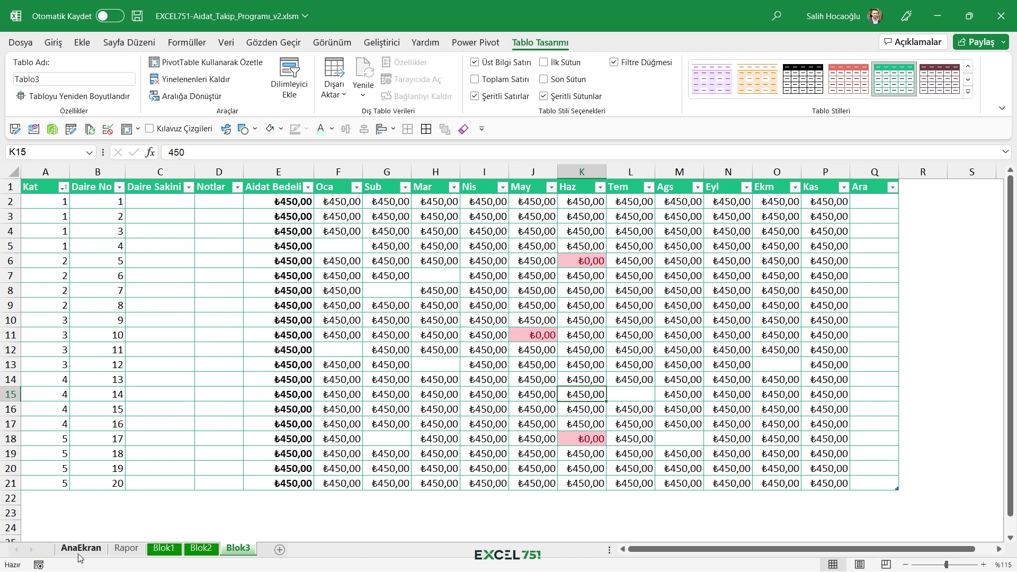
- Delete the grouped Blok1–Blok3 sheets
left_click(167, 549, "shift")
right_click(169, 548)
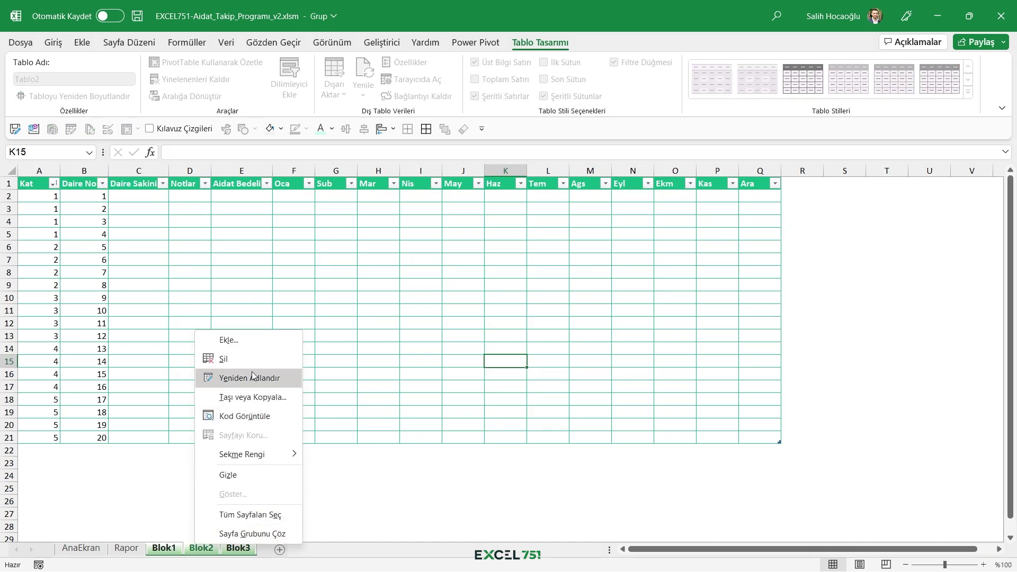
left_click(224, 359)
left_click(483, 333)
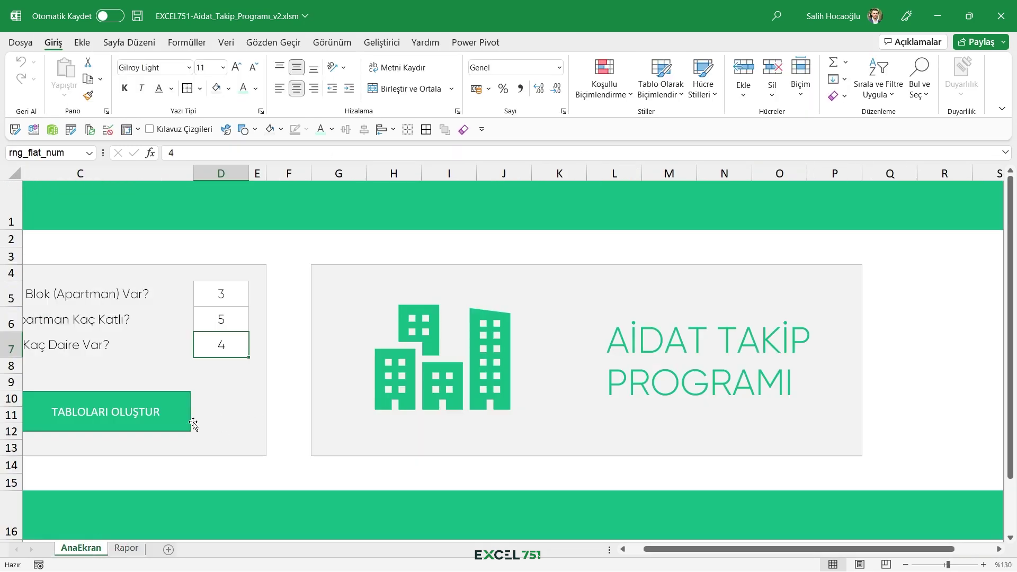
scroll(249, 452, "left", 2)
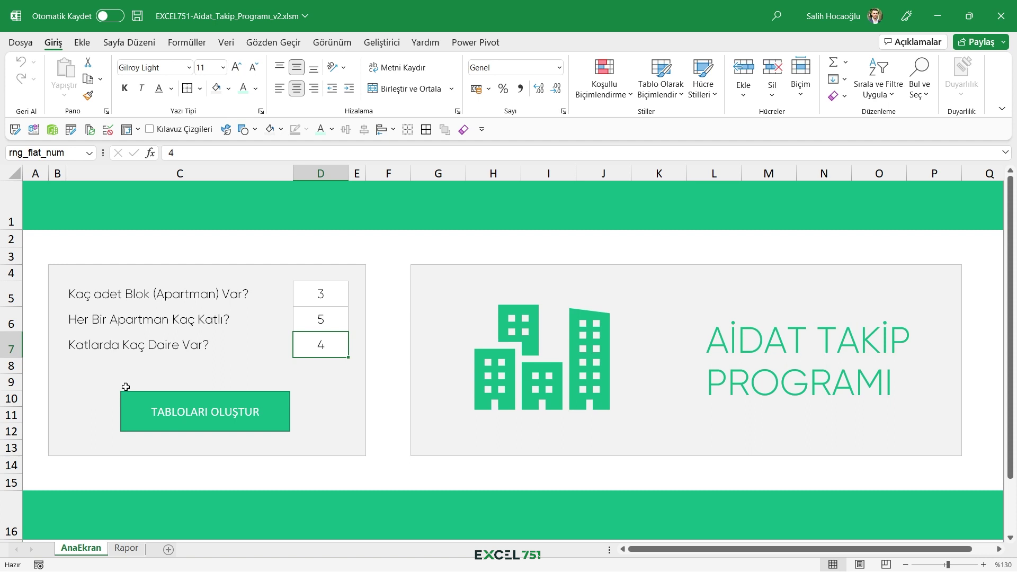
- Assign the Create_Page macro to the TABLOLARI OLUŞTUR button
right_click(182, 433)
left_click(249, 382)
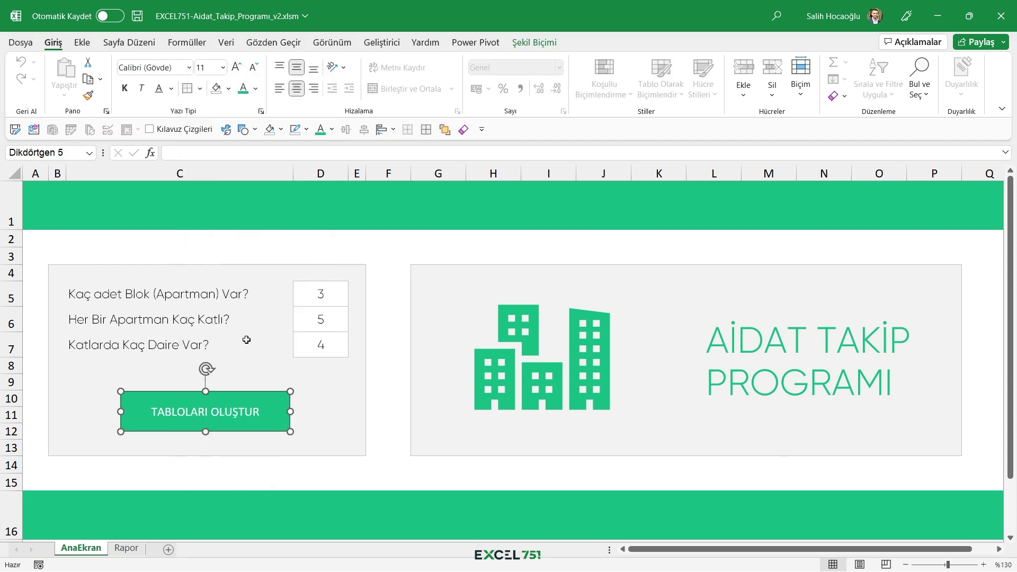
left_click(127, 261)
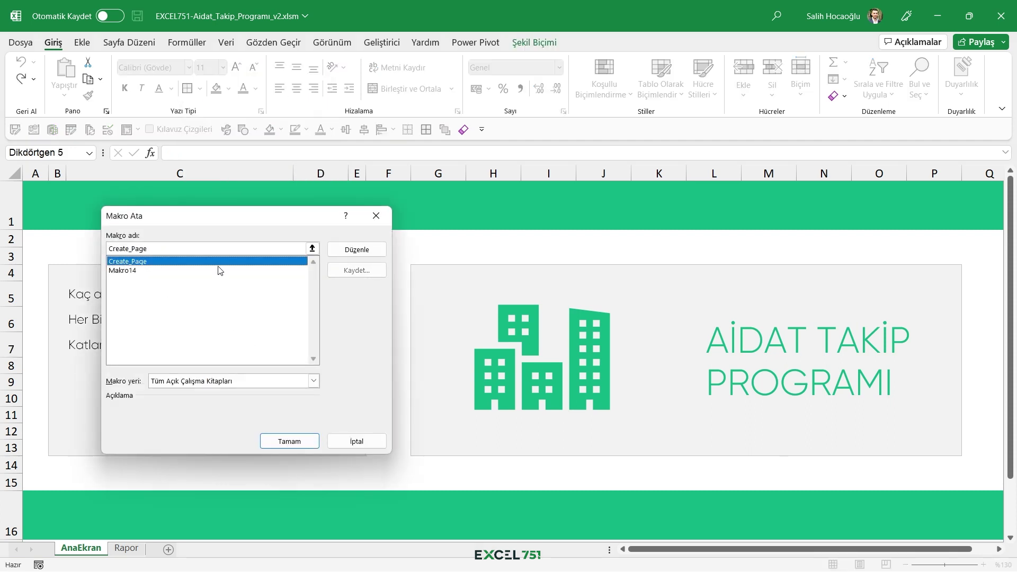
left_click(289, 441)
left_click(281, 479)
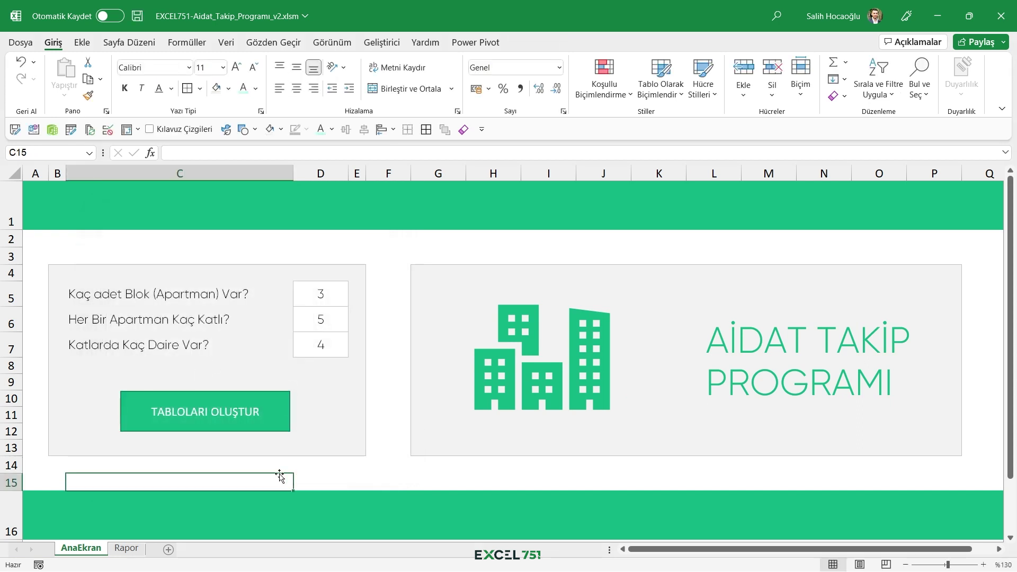
left_click_drag(323, 291, 331, 347)
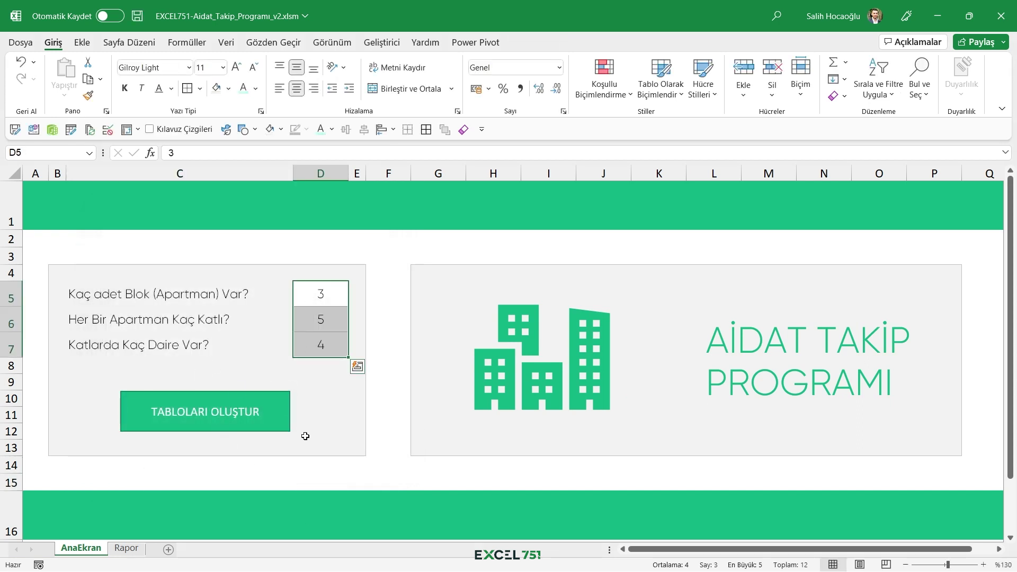
- Set the inputs to 5 blocks, 10 floors and 5 flats per floor in D5:D7
left_click(330, 300)
type("5")
key("Return")
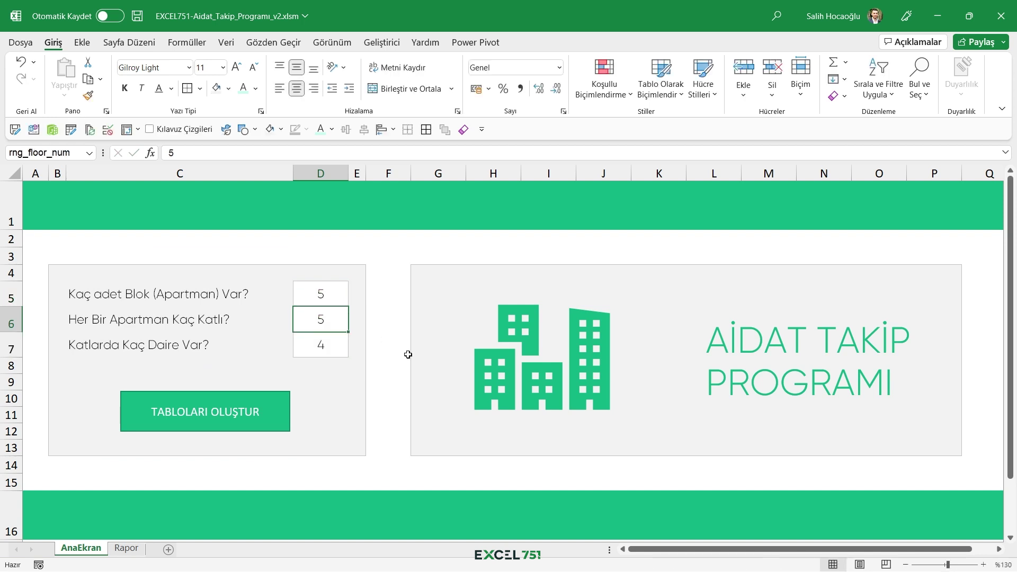
type("1")
type("0")
key("Return")
type("5")
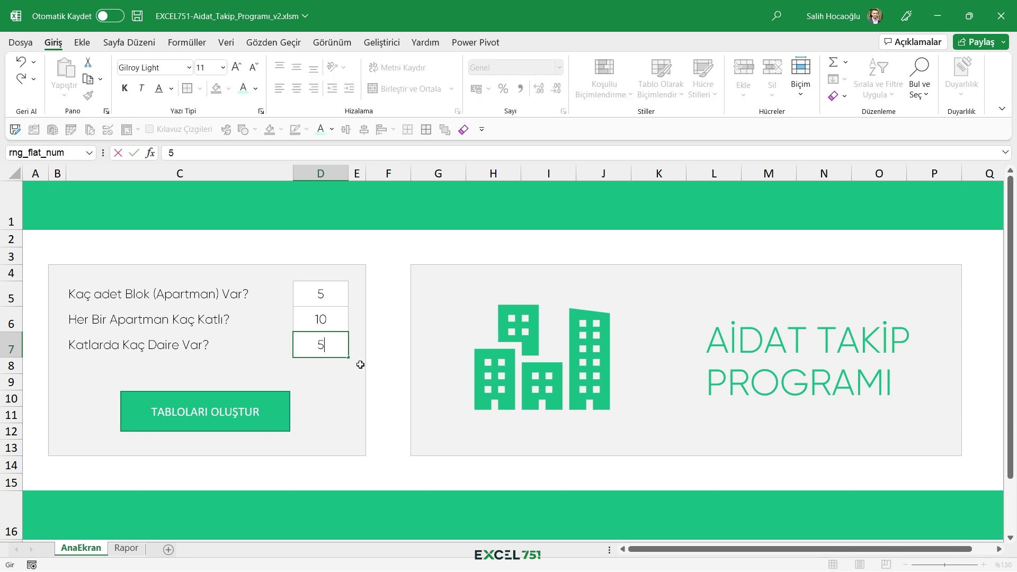
key("Return")
- Run TABLOLARI OLUŞTUR, reset the paused macro in the VBA editor and close it
left_click(242, 424)
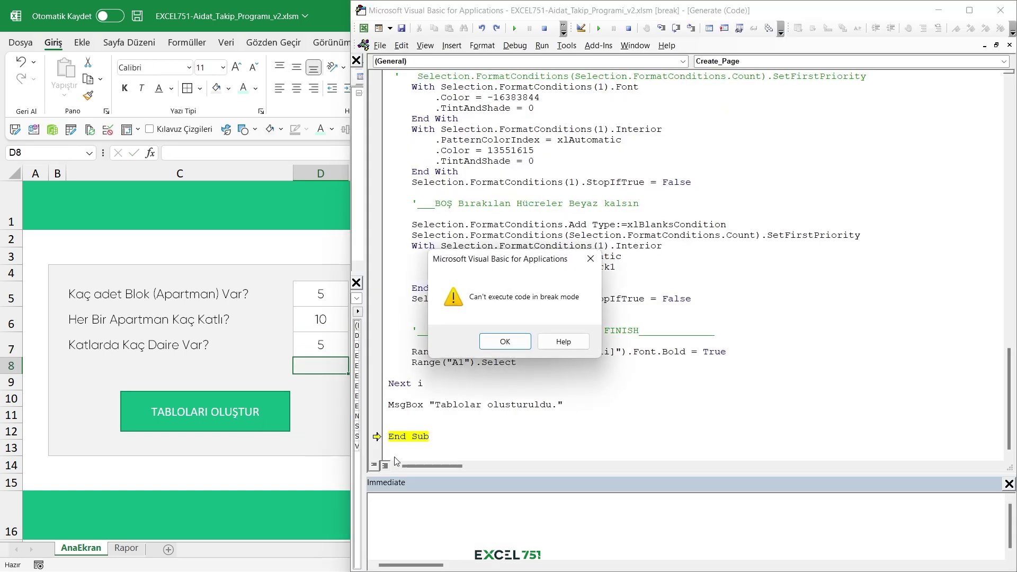
left_click(507, 343)
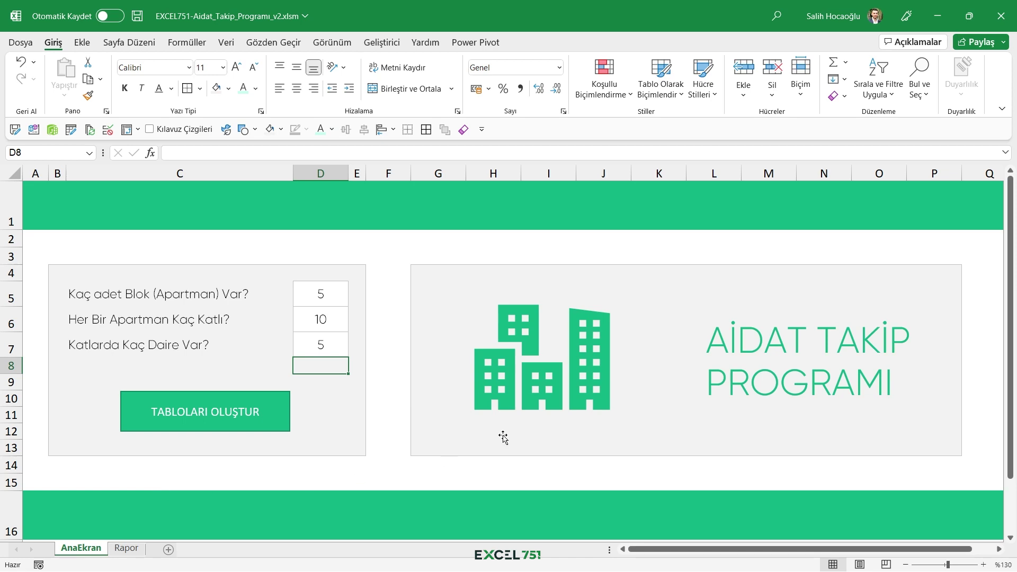
key("alt+F11")
left_click(544, 28)
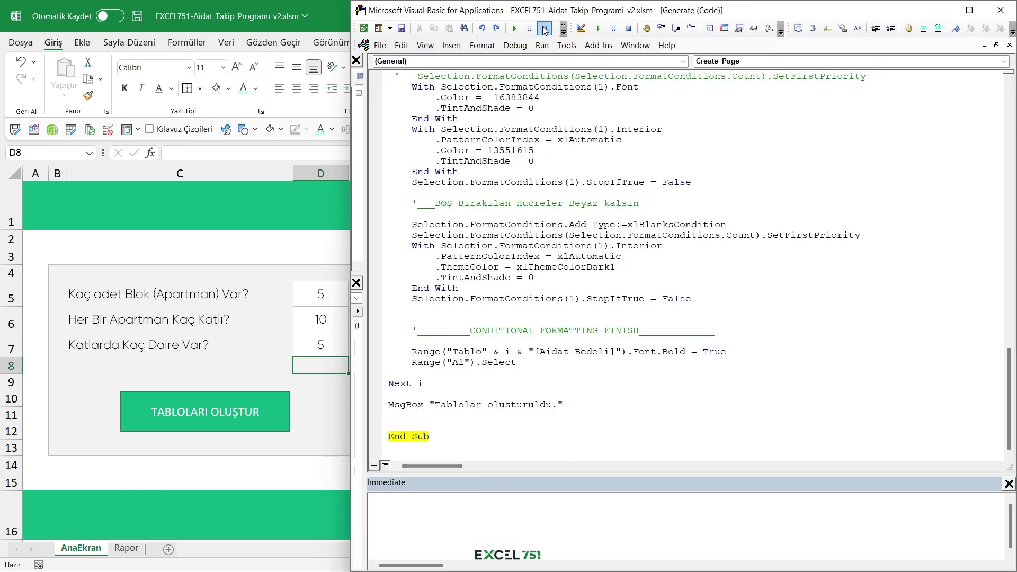
left_click(996, 11)
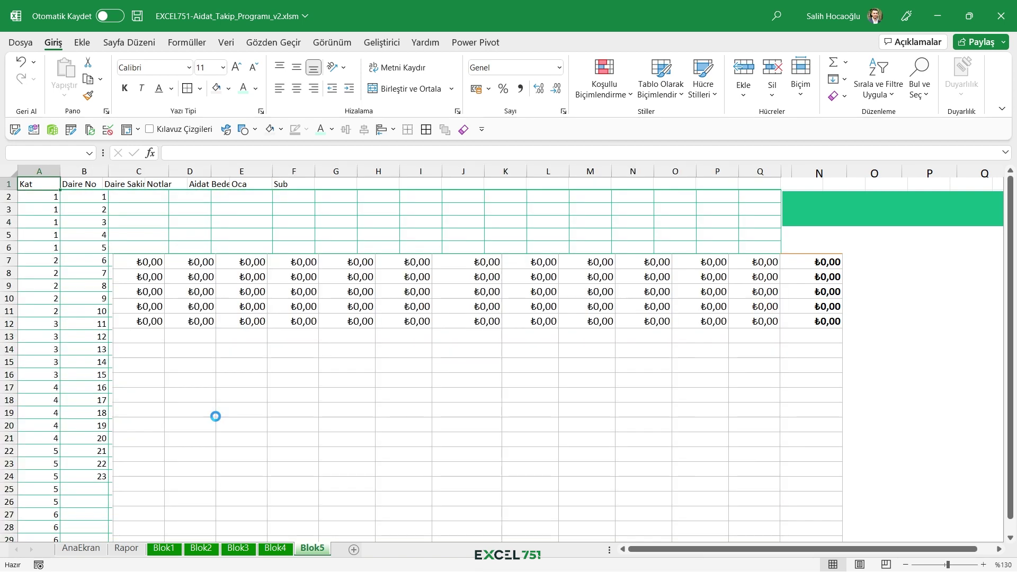
- Acknowledge the tables-created message and delete the Blok1–Blok5 sheets
left_click(525, 337)
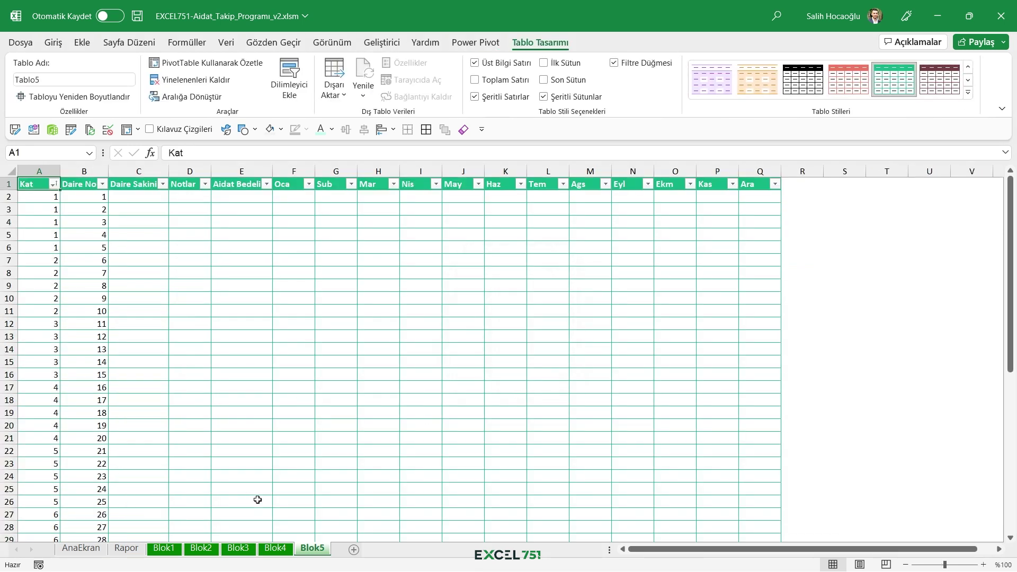
scroll(85, 413, "down", 2)
scroll(85, 413, "down", 6)
scroll(85, 413, "up", 5)
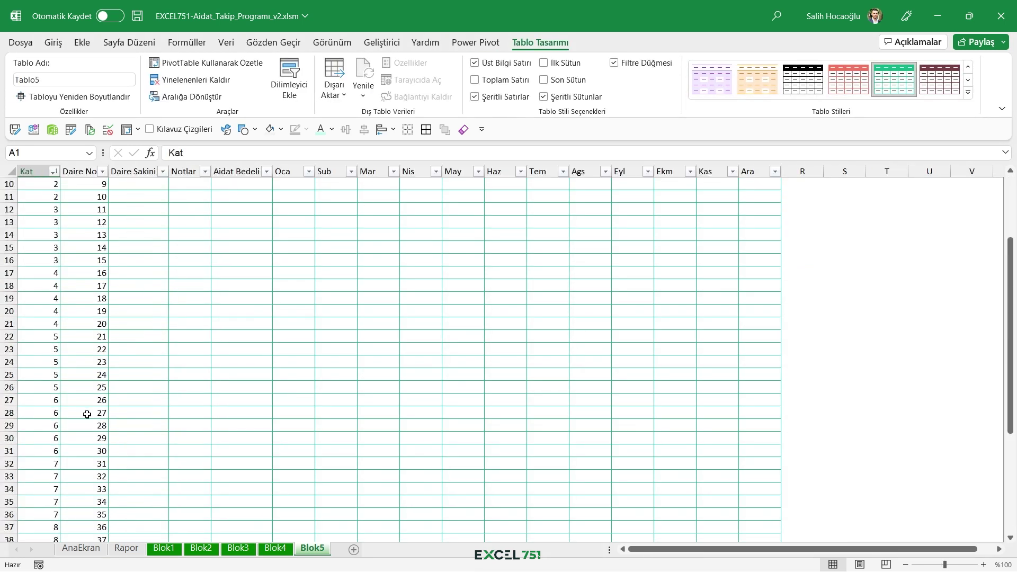
scroll(87, 414, "down", 3)
scroll(87, 414, "down", 2)
scroll(105, 424, "up", 9)
left_click(164, 548)
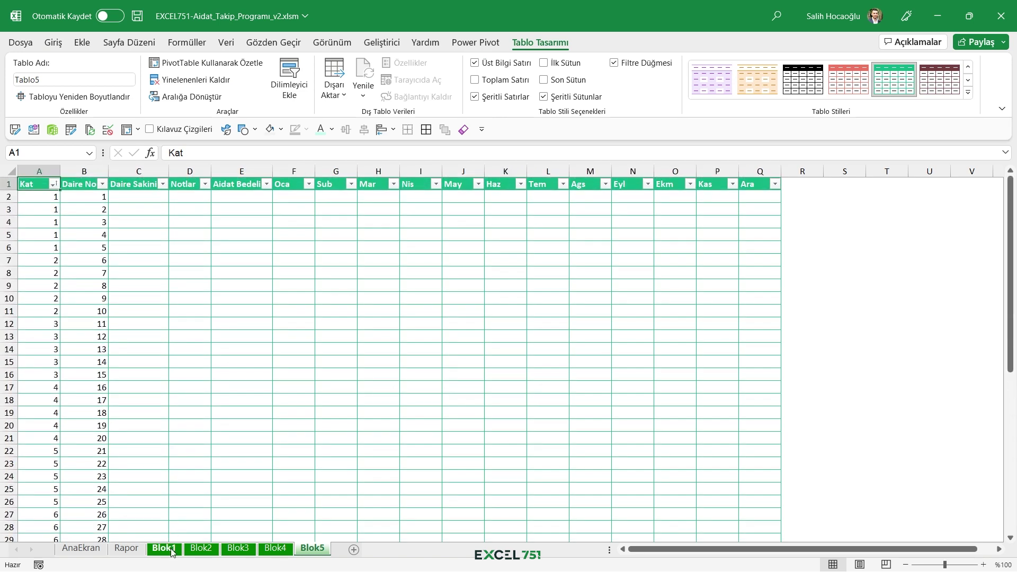
left_click(308, 549)
right_click(310, 549)
left_click(363, 361)
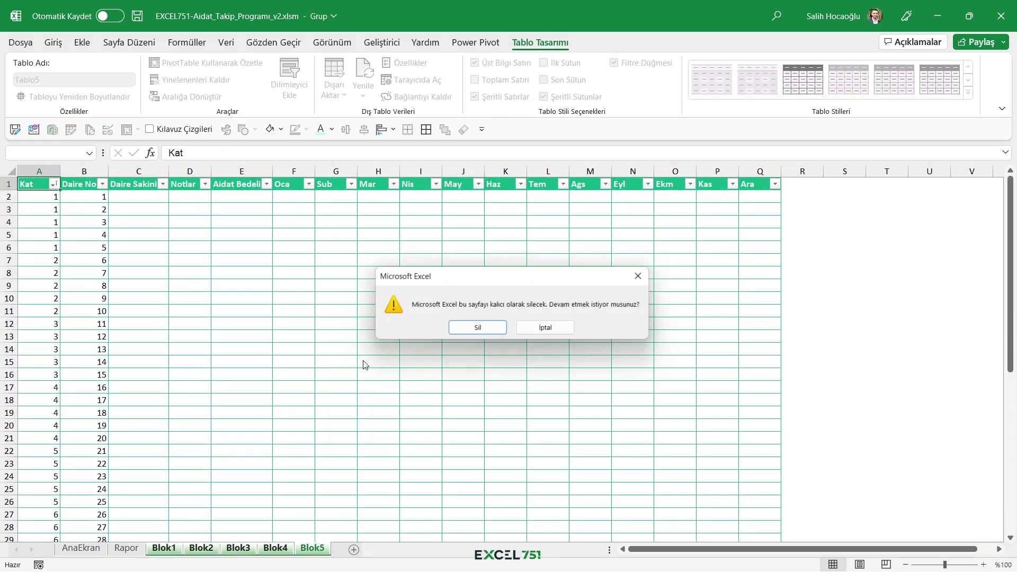
key("Return")
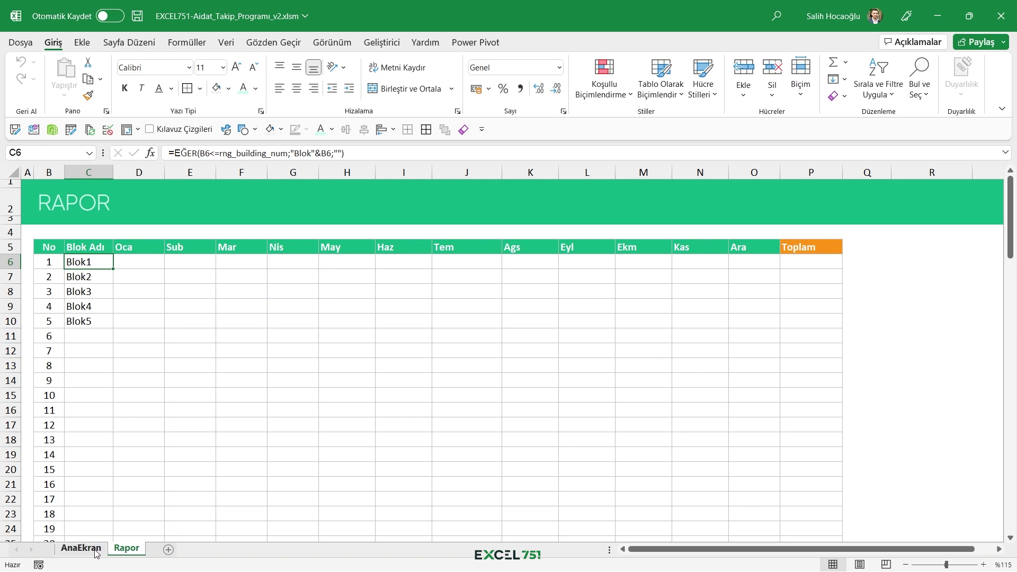
- On AnaEkran, enter 3 blocks, 5 floors and 4 flats per floor in D5:D7
left_click(95, 551)
left_click(329, 293)
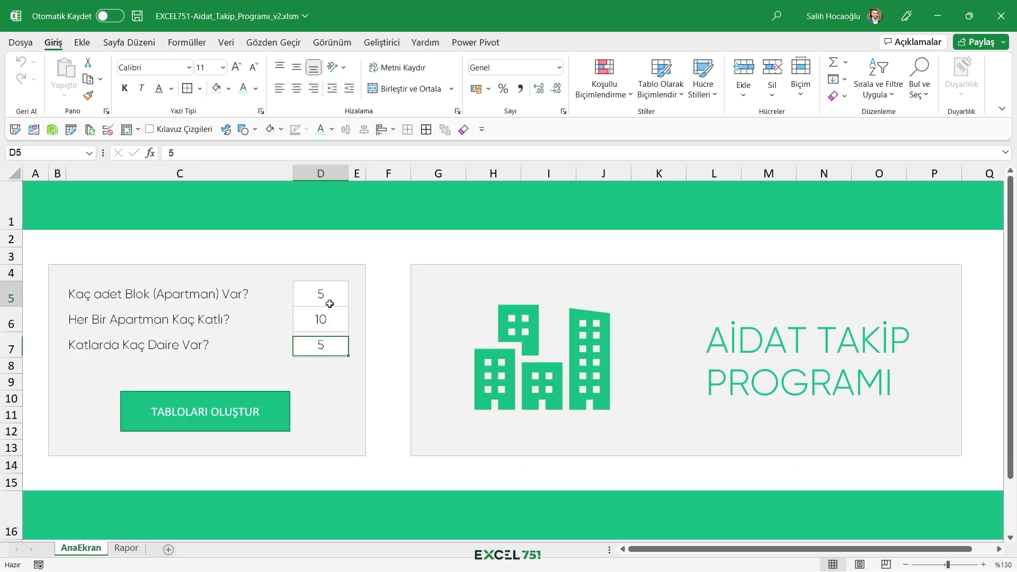
type("3")
key("Return")
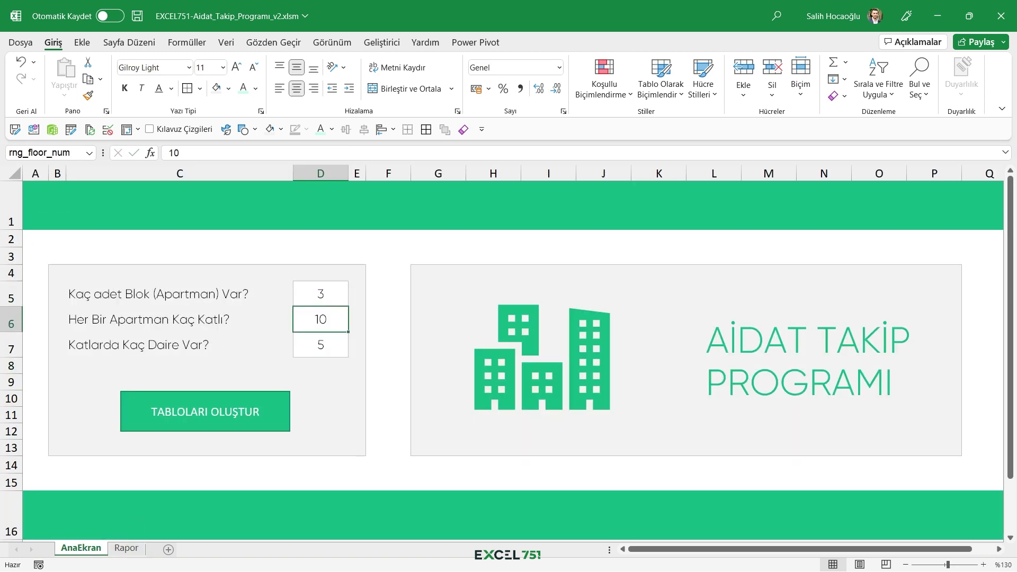
type("5")
key("Return")
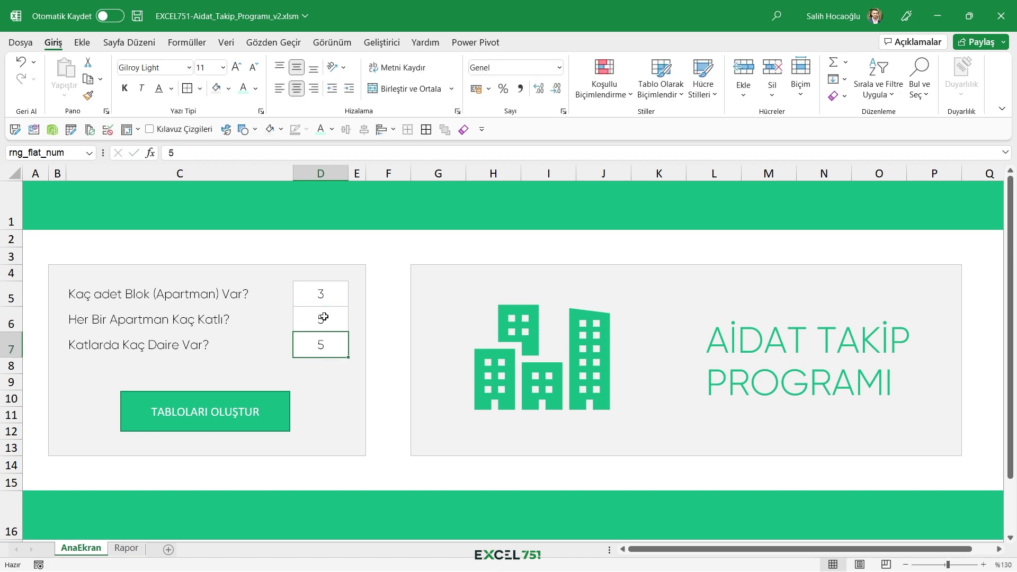
type("4")
key("Return")
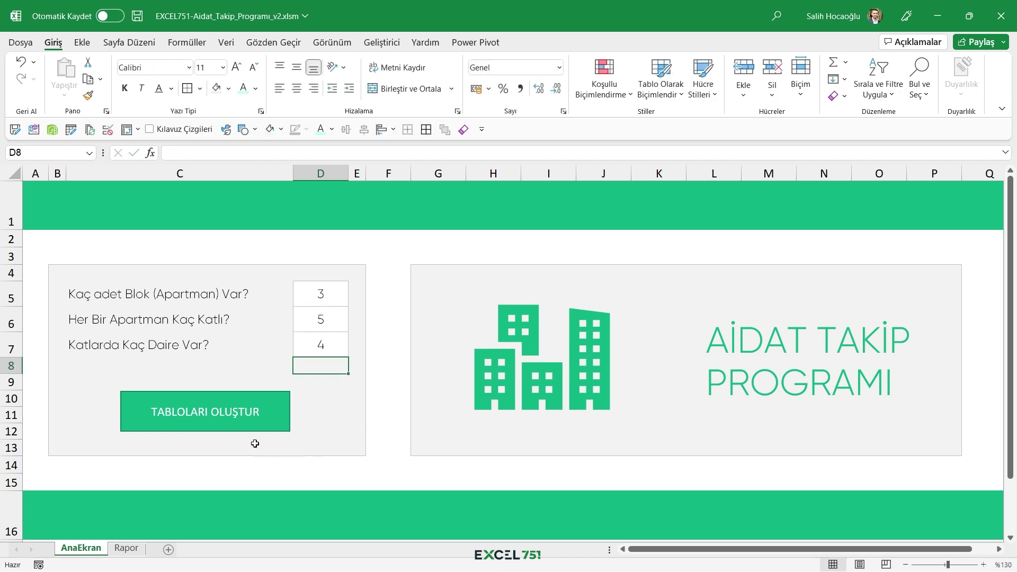
- Generate the Blok tables and paste the sample resident payment data into Blok1 at C2, widening column C
left_click(214, 421)
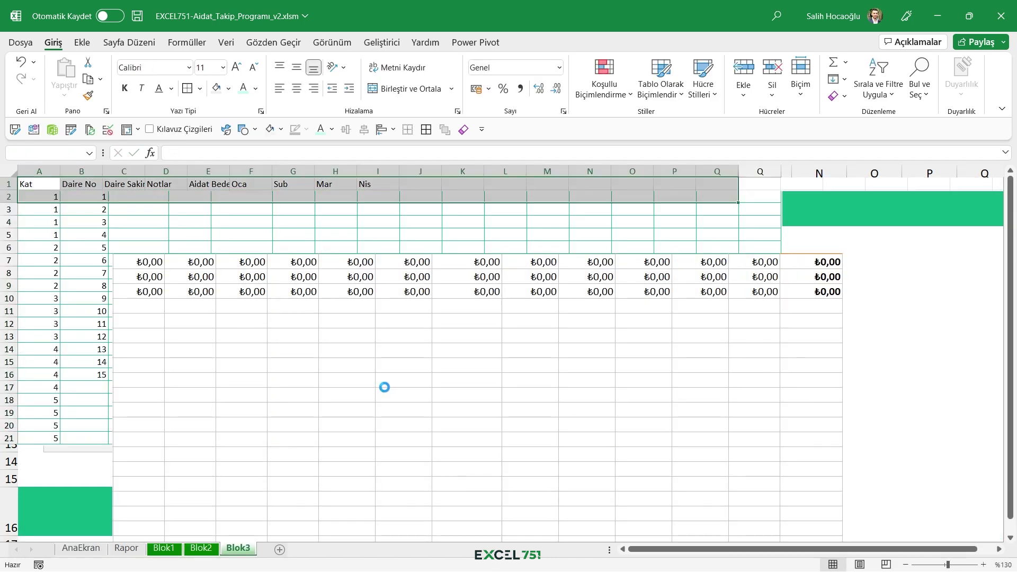
left_click(536, 342)
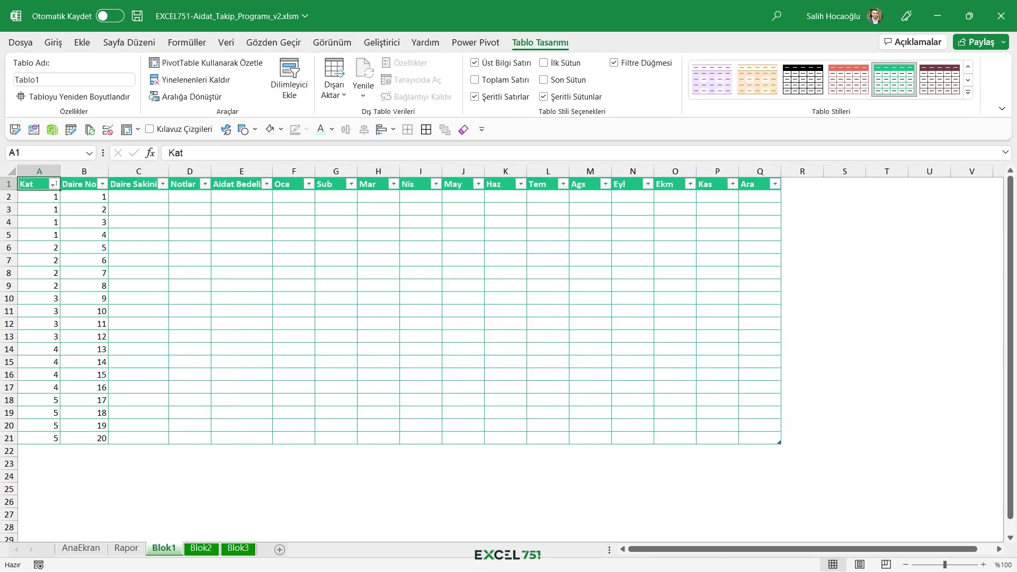
key("ctrl+c")
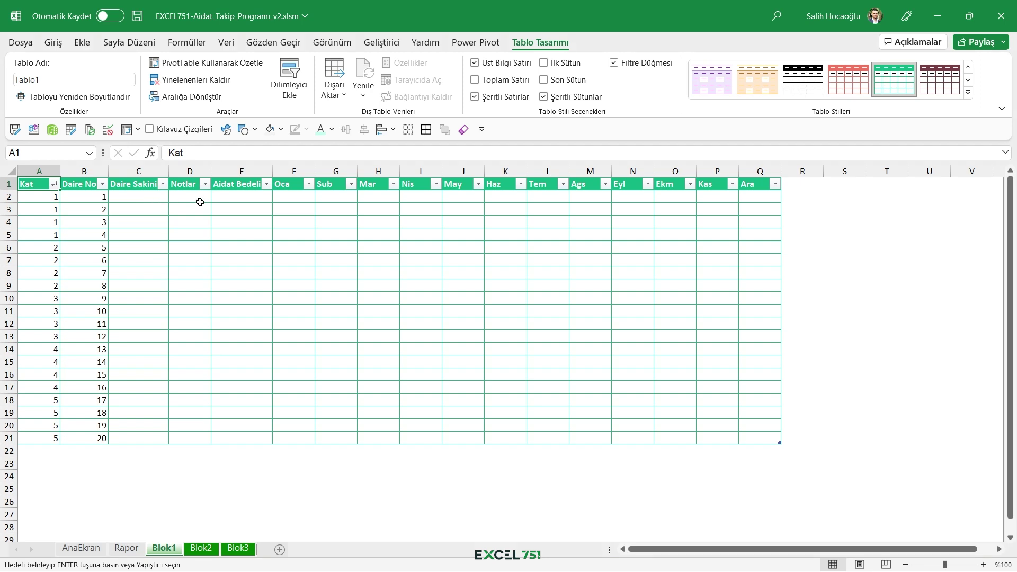
right_click(139, 196)
left_click(189, 223)
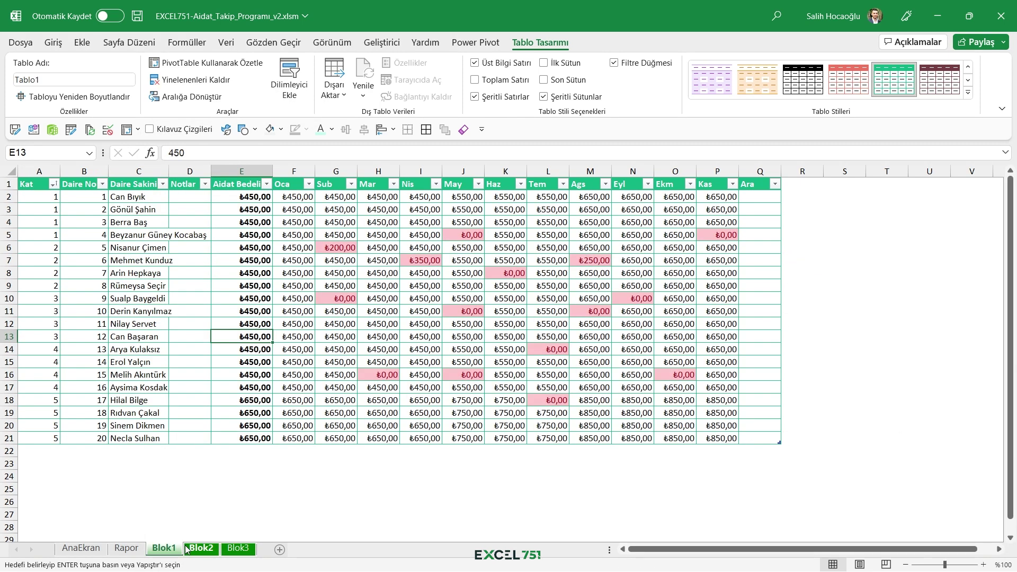
left_click_drag(168, 166, 221, 173)
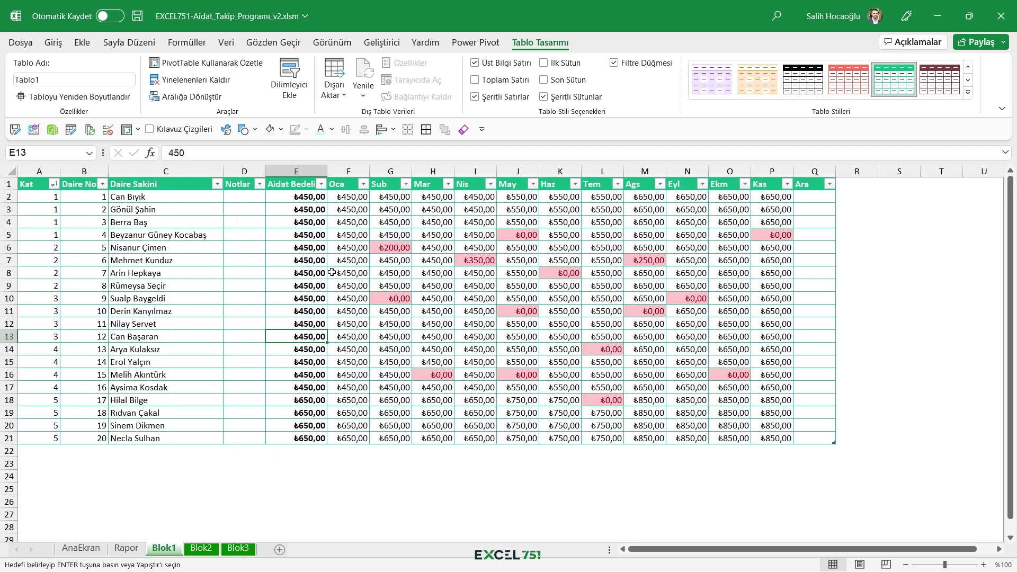
- Review Blok1's floor 5 rows, check the Blok2 and Blok3 tables, then view the Rapor totals
left_click_drag(52, 398, 820, 439)
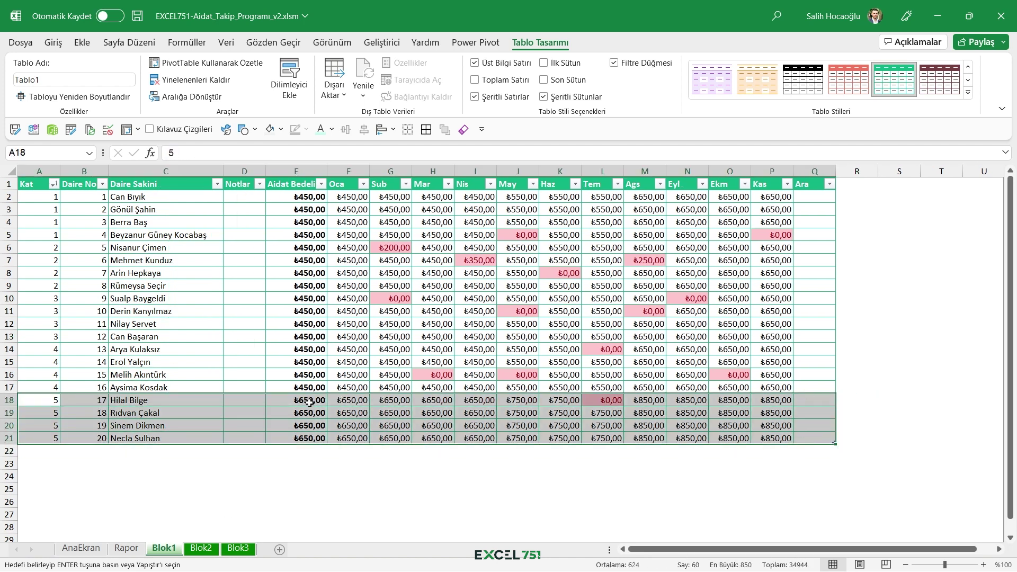
left_click_drag(310, 403, 317, 439)
left_click(238, 419)
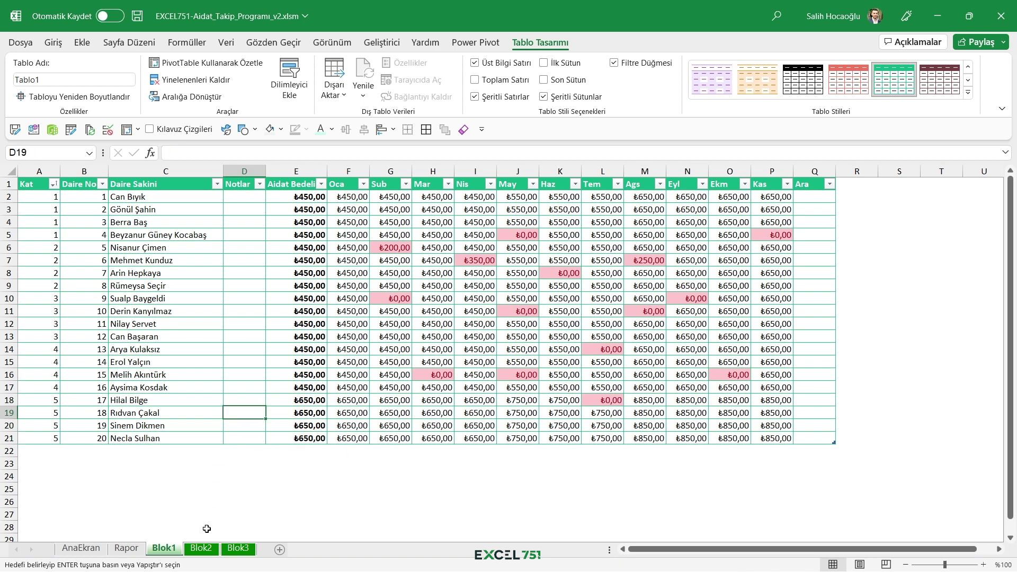
left_click(201, 548)
left_click(238, 548)
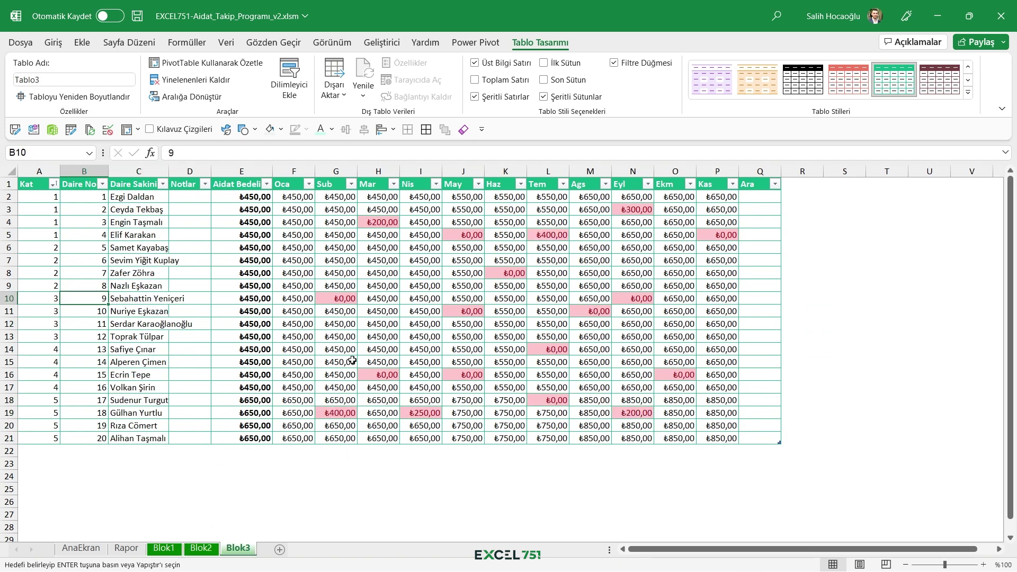
key("ctrl+Page_Up")
key("ctrl+Page_Up")
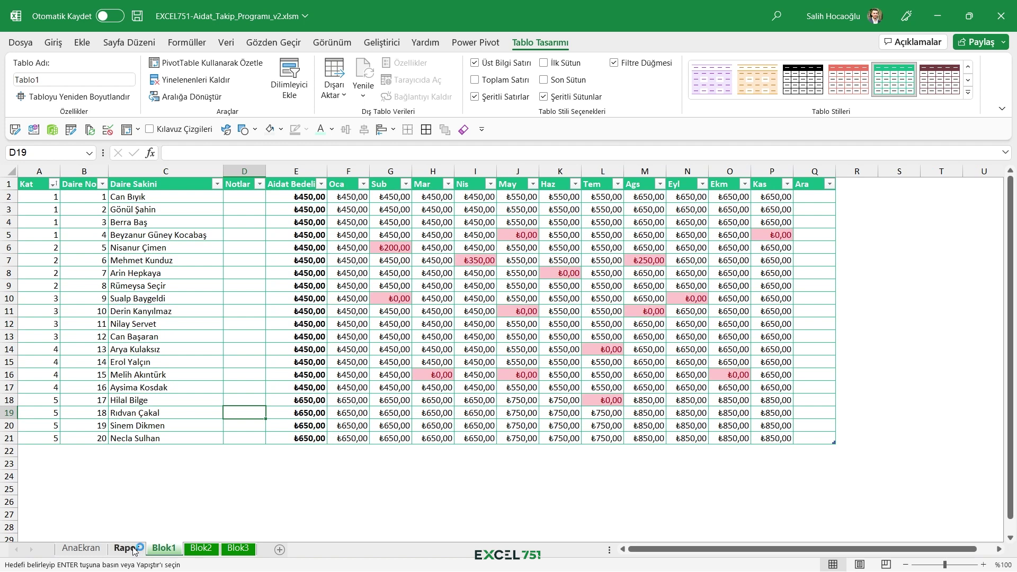
left_click(133, 549)
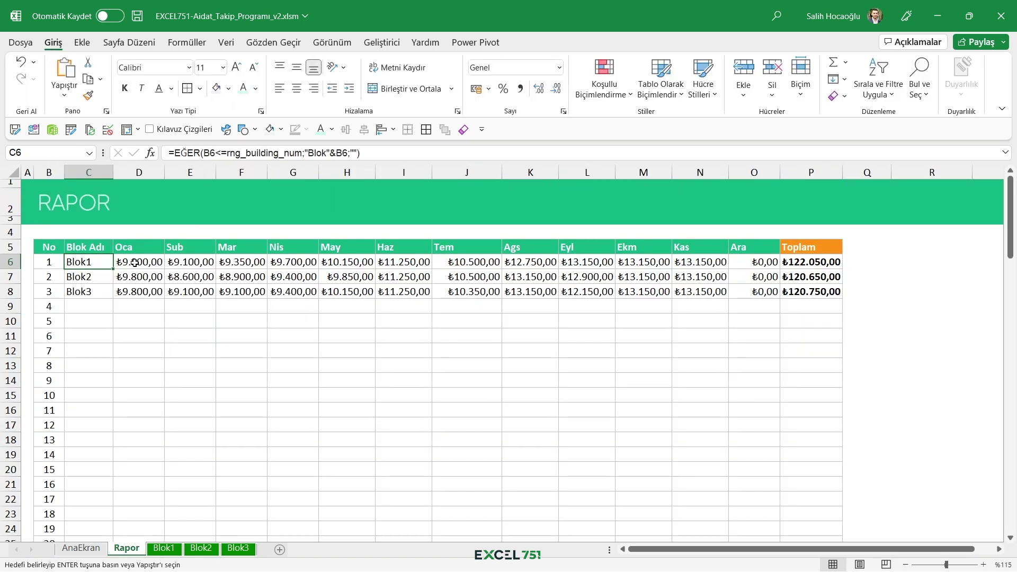
left_click(50, 262)
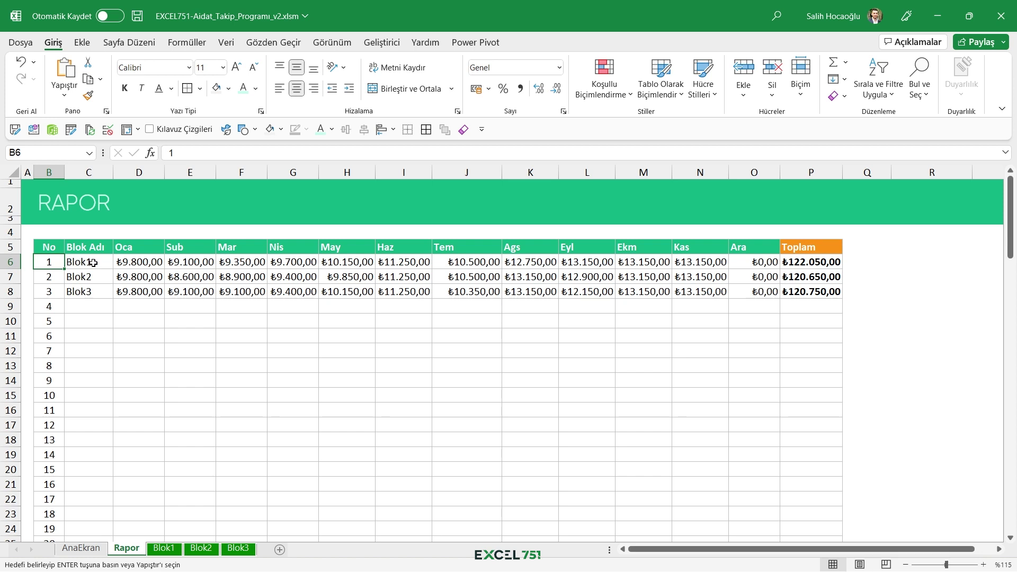
key("Escape")
left_click(93, 263)
left_click_drag(115, 271, 111, 417)
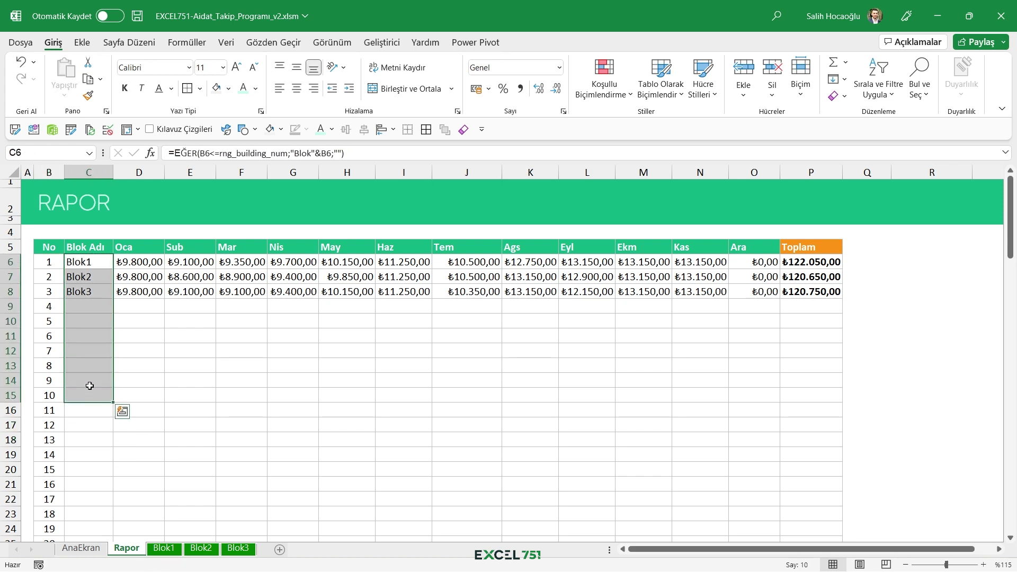
left_click(87, 409)
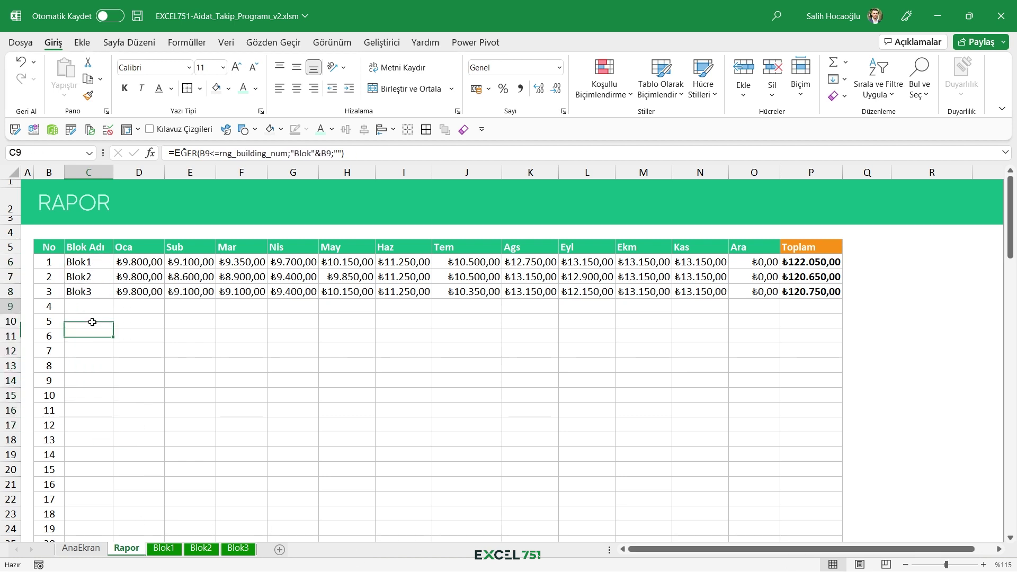
left_click_drag(88, 306, 89, 469)
key("ctrl+d")
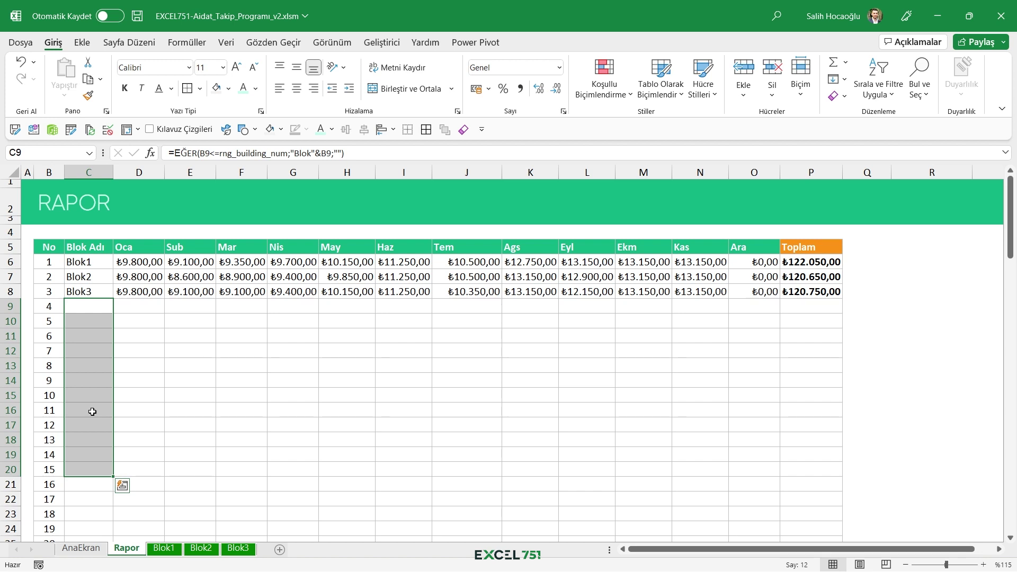
left_click(96, 265)
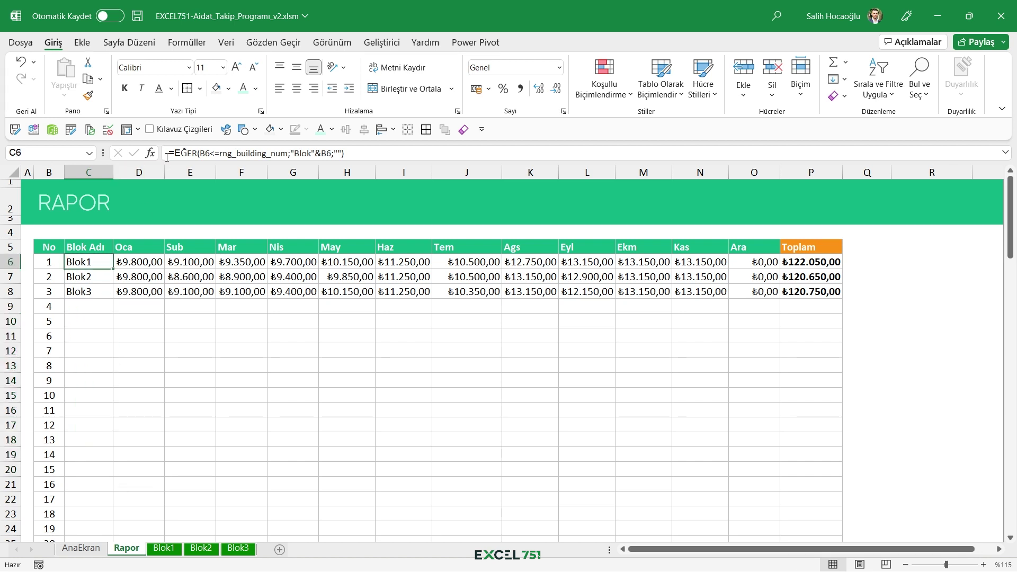
left_click(211, 153)
type("<")
left_click(53, 263)
left_click_drag(54, 320, 58, 469)
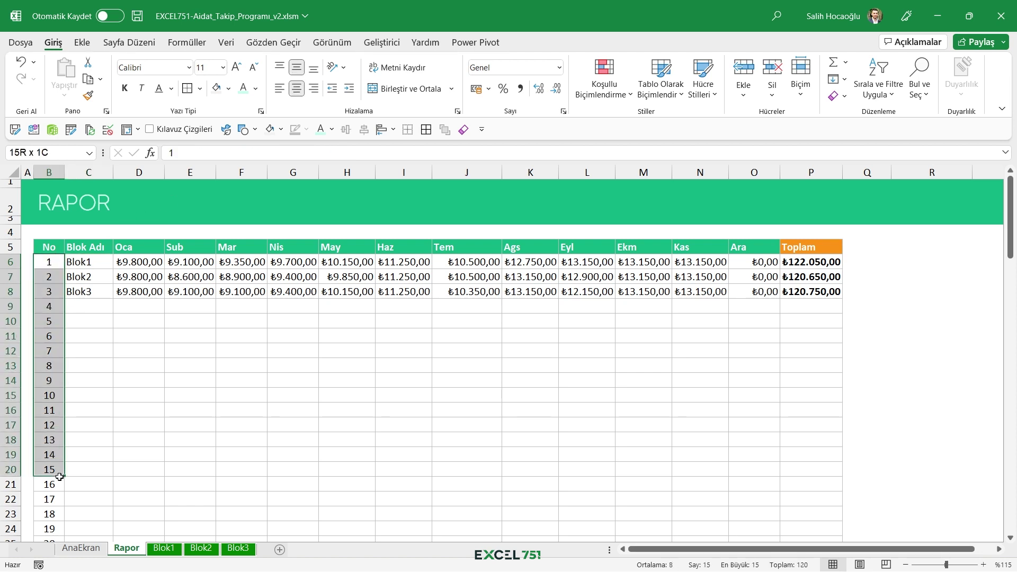
left_click(81, 264)
left_click_drag(229, 153, 301, 154)
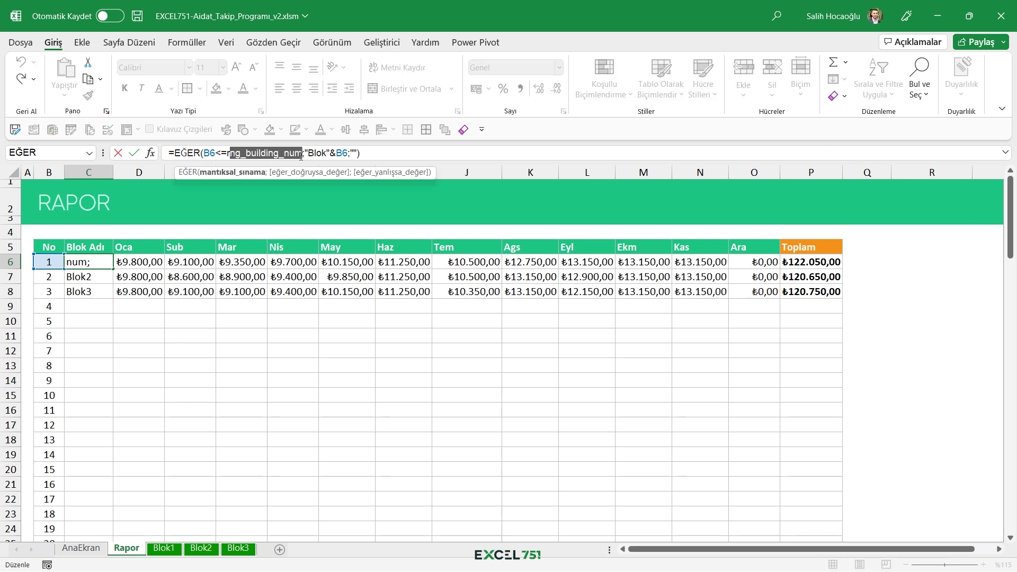
left_click(292, 153)
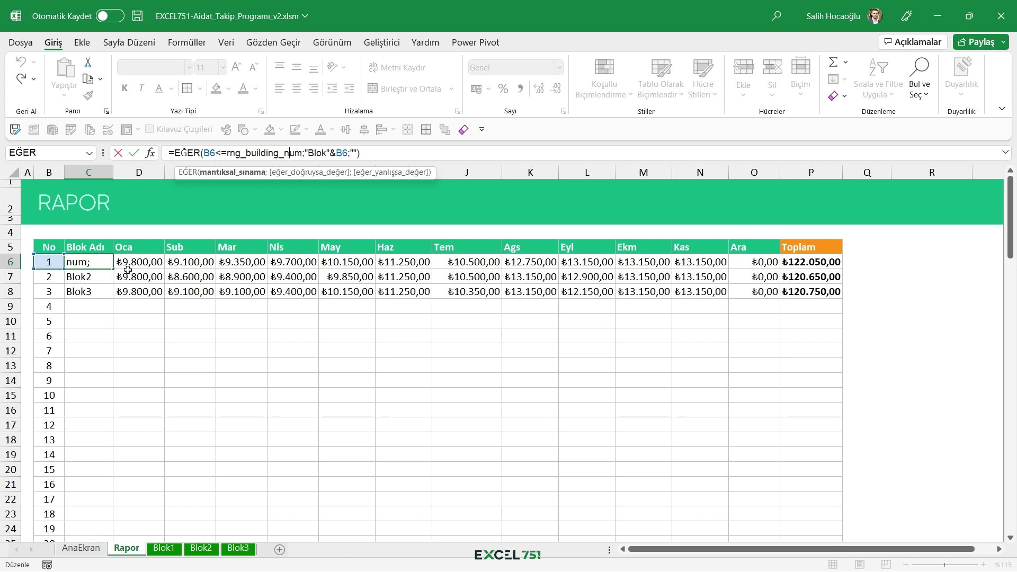
left_click_drag(305, 153, 348, 153)
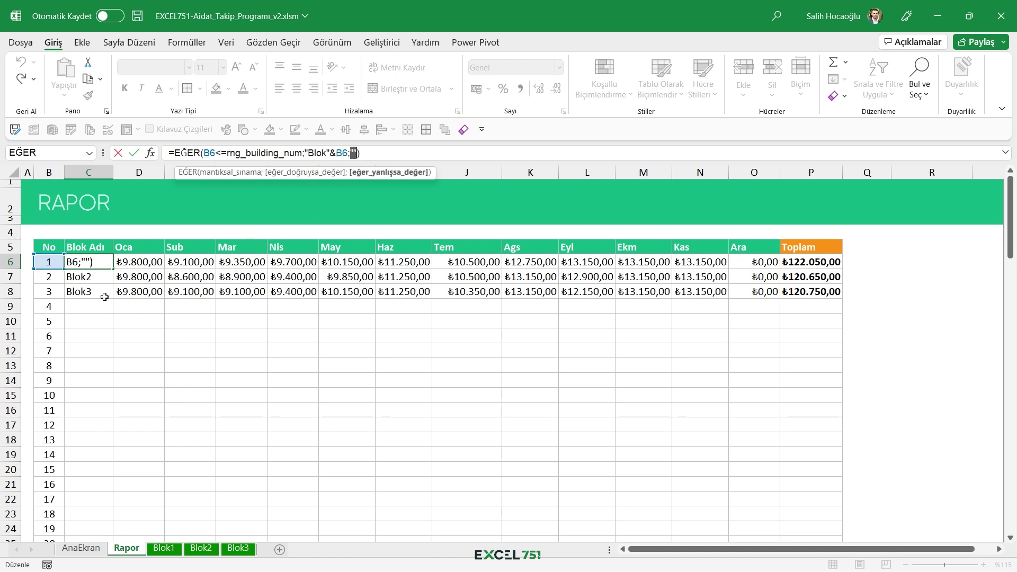
key("ctrl+Return")
left_click_drag(101, 307, 90, 470)
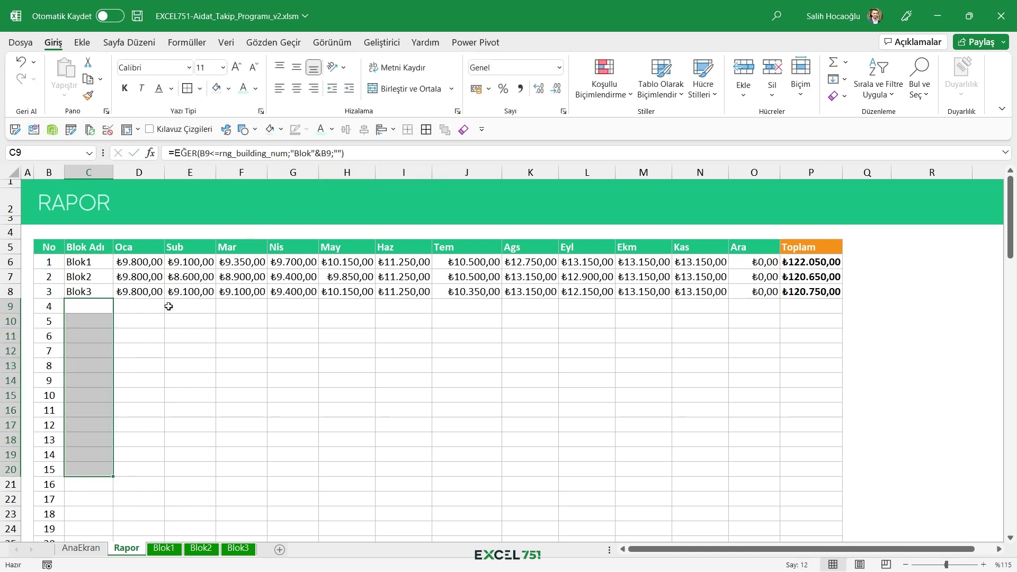
left_click(137, 264)
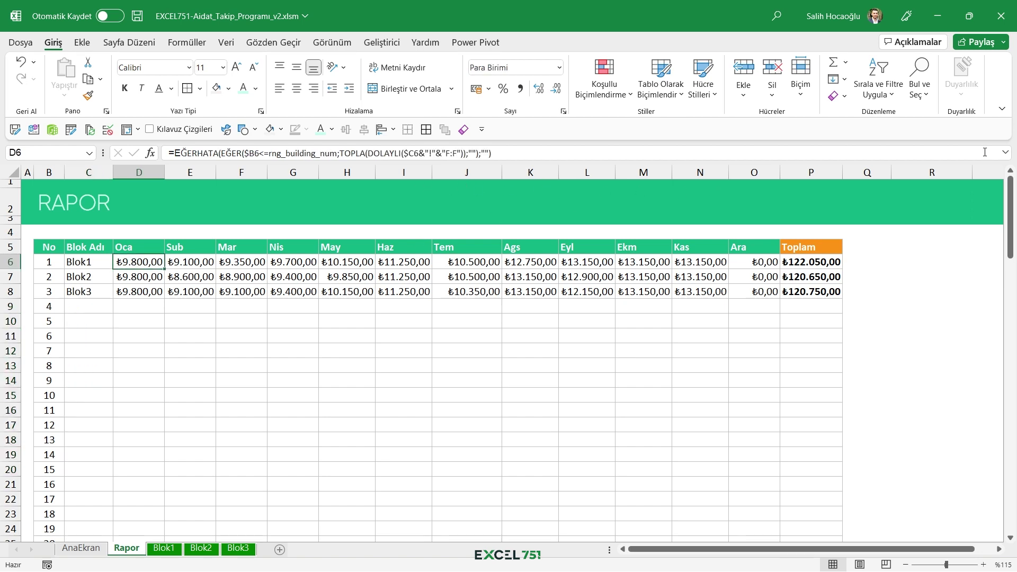
- Expand the formula bar and inspect the C6 block-name and D6 January total formulas
left_click(1004, 153)
left_click(95, 397)
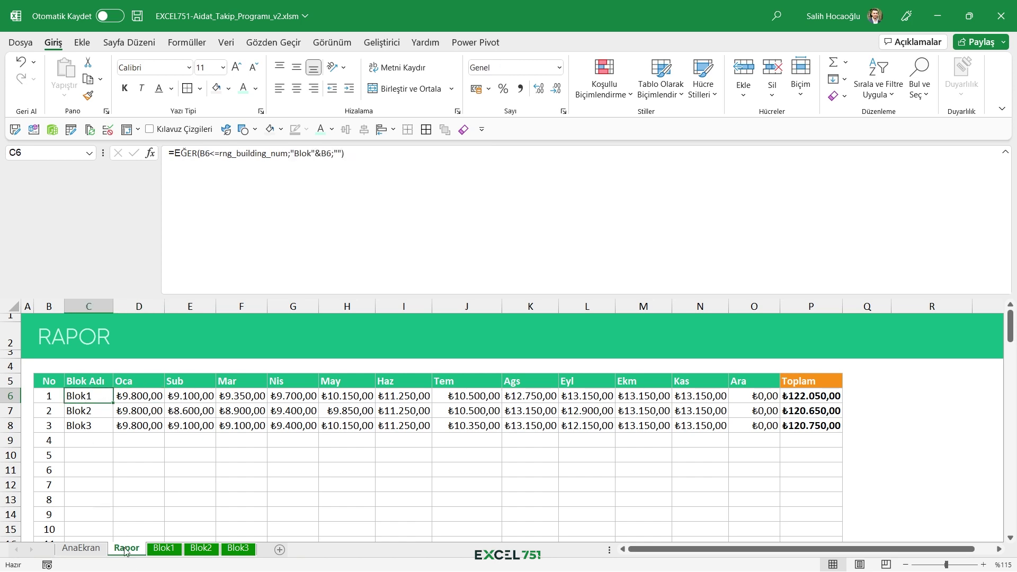
left_click(166, 551)
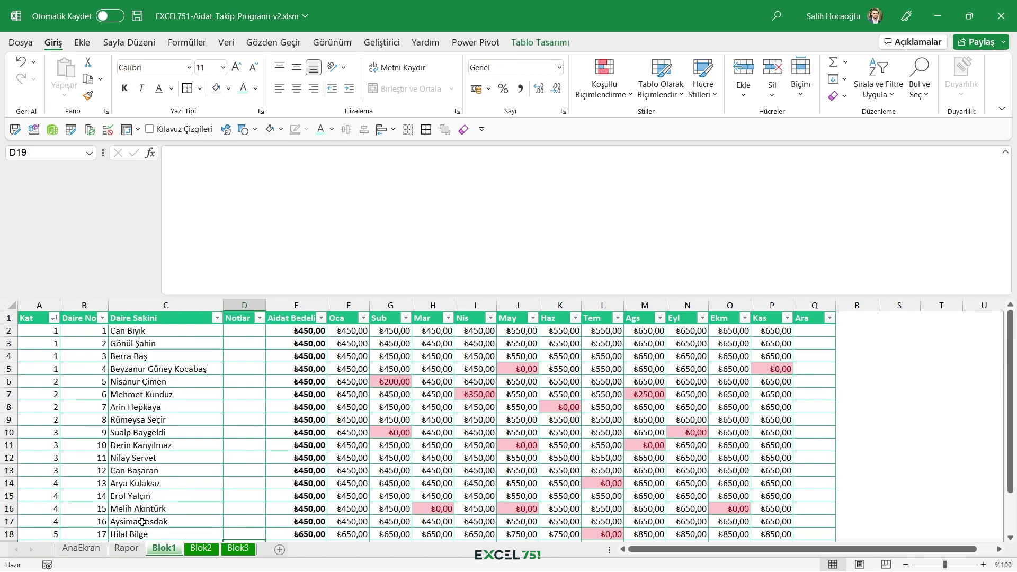
left_click(126, 548)
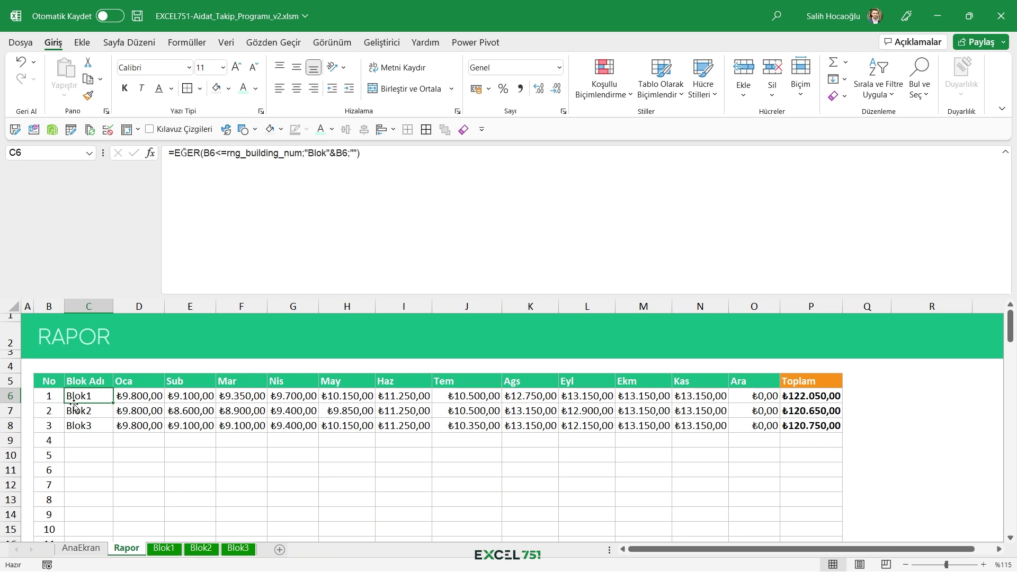
left_click(144, 396)
double_click(144, 395)
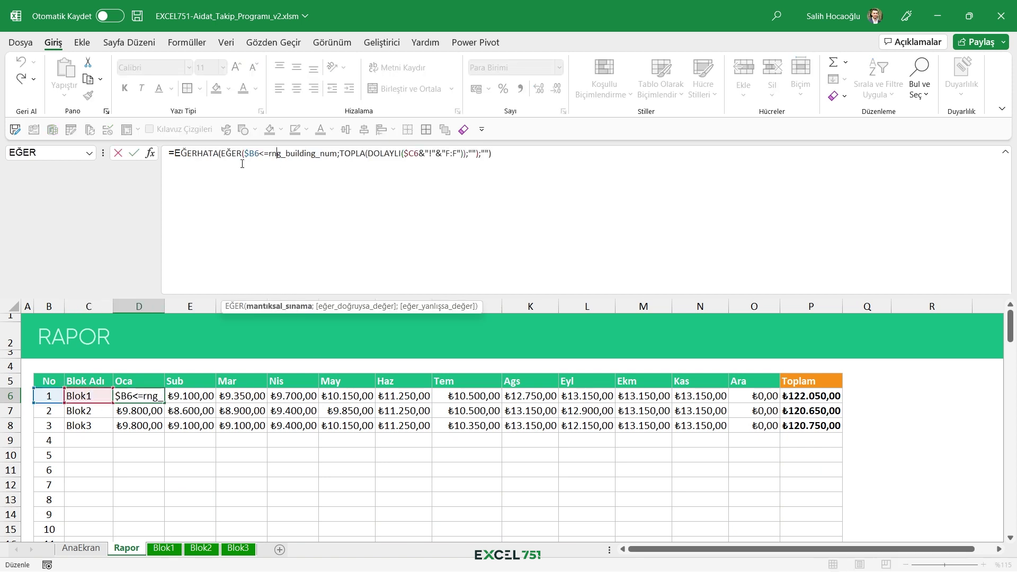
- Examine the D6 formula's DOLAYLI sheet reference, EĞERHATA wrapper and inner EĞER condition
left_click_drag(368, 153, 464, 153)
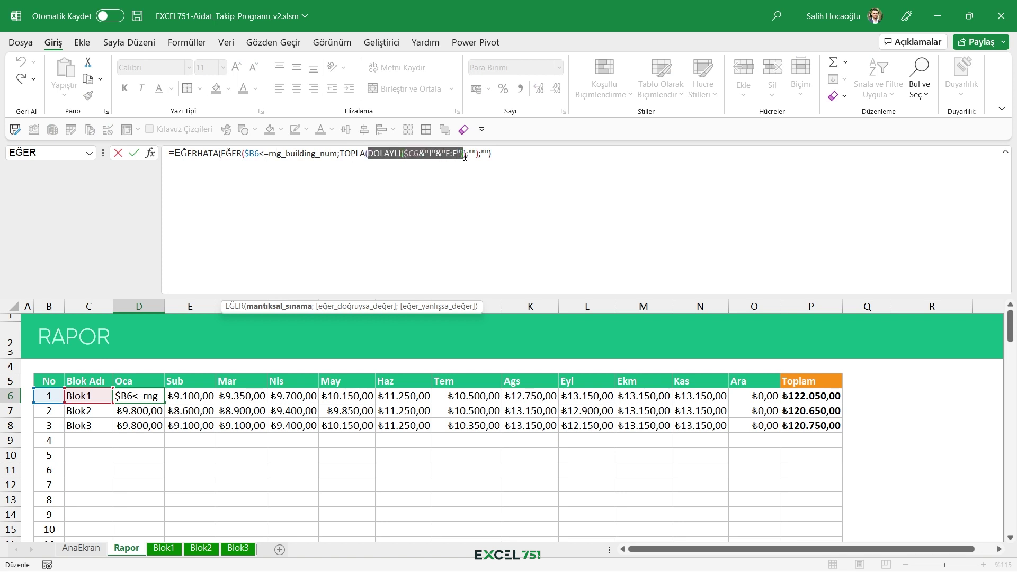
left_click_drag(175, 153, 477, 179)
left_click(477, 180)
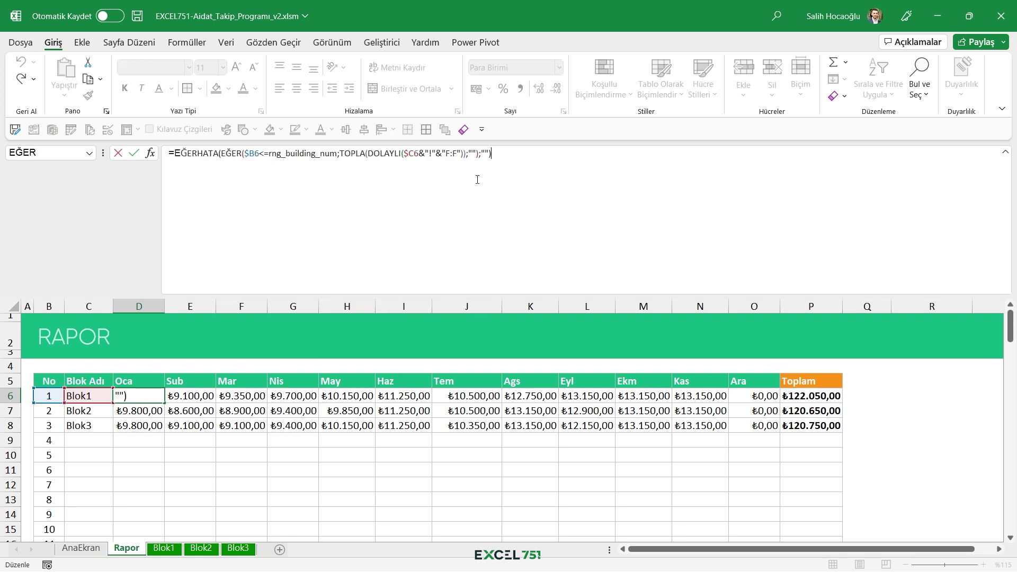
left_click_drag(181, 158, 208, 157)
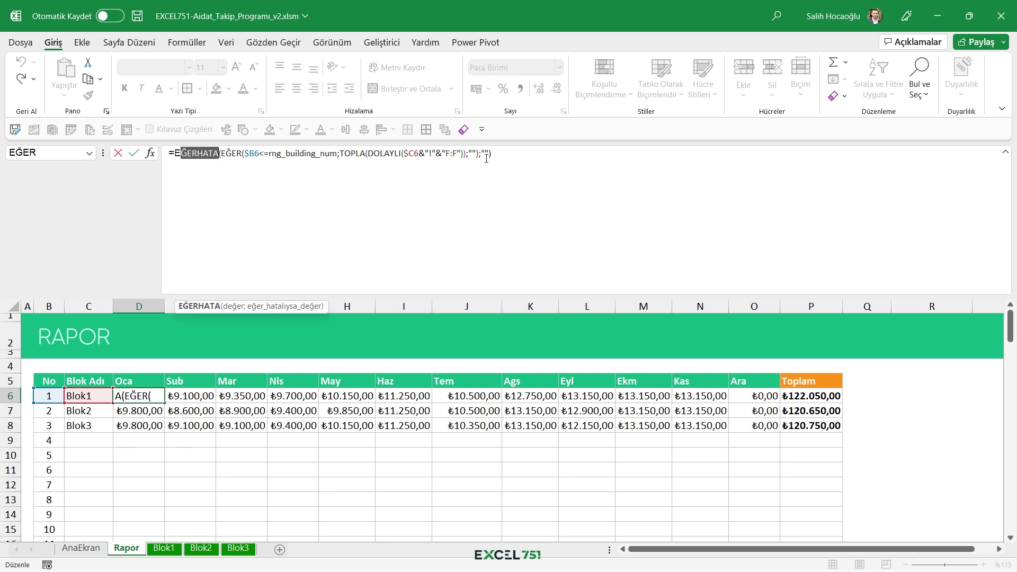
left_click_drag(220, 153, 488, 153)
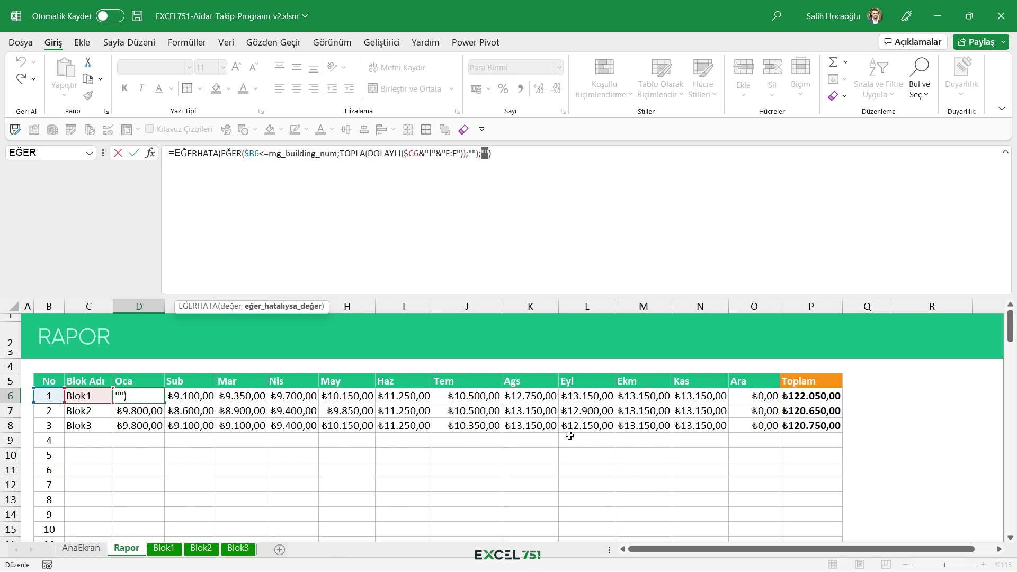
left_click(236, 153)
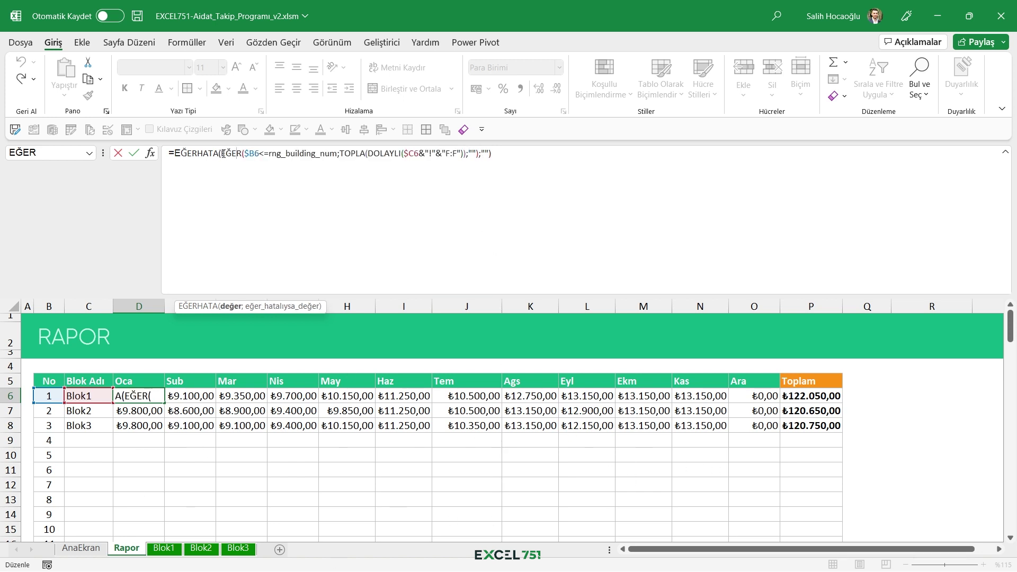
left_click_drag(224, 153, 312, 153)
left_click(312, 153)
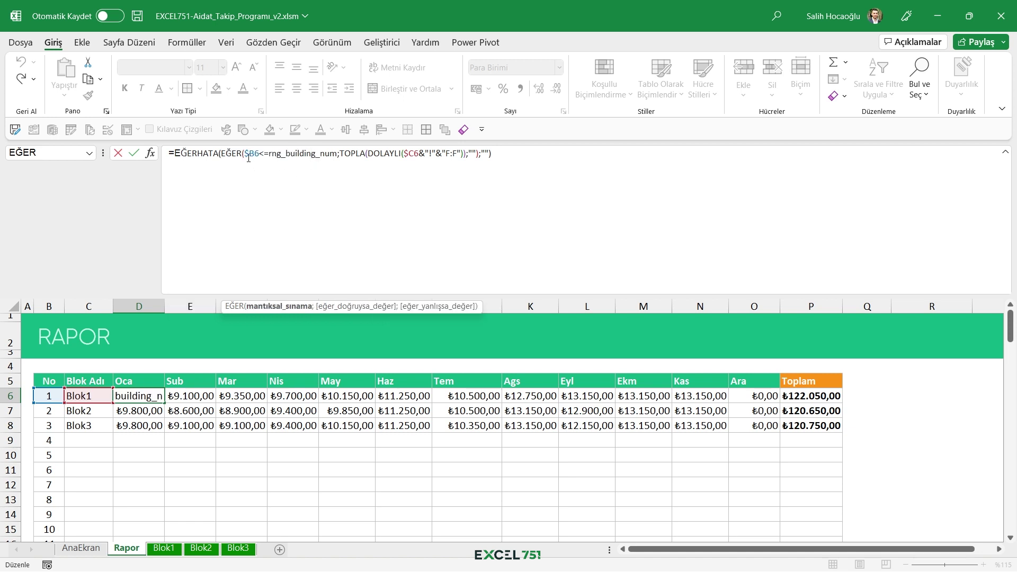
- Trace $B6, rng_building_num and the TOPLA(DOLAYLI(...)) sum, cancel the edit, and go to Blok1
left_click_drag(244, 153, 264, 153)
left_click(269, 153)
key("shift+Right")
key("shift+Right")
key("shift+Right")
key("shift+Right")
key("shift+Right")
key("shift+Right")
key("shift+Right")
key("shift+Right")
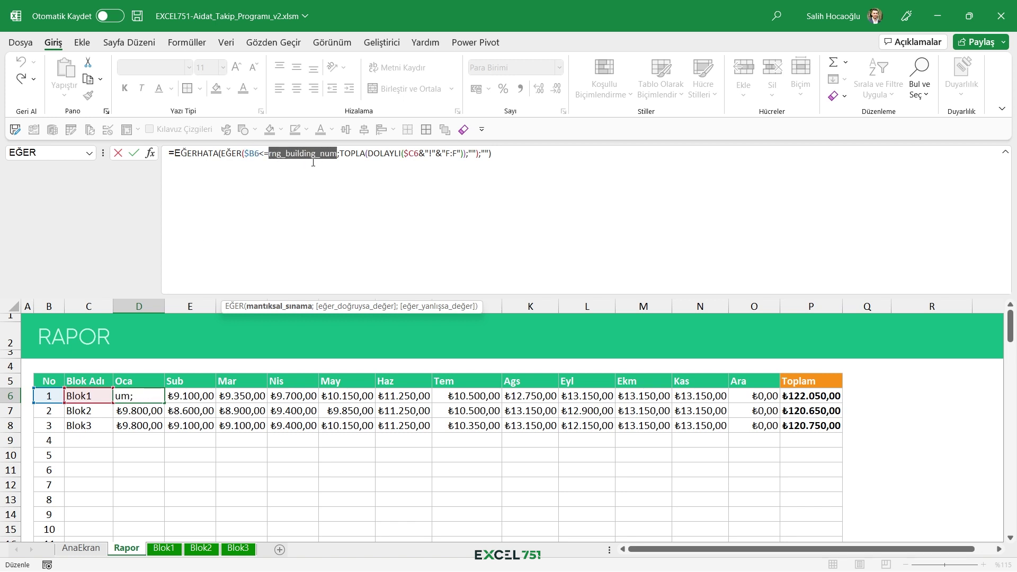
key("Left")
left_click_drag(342, 153, 461, 156)
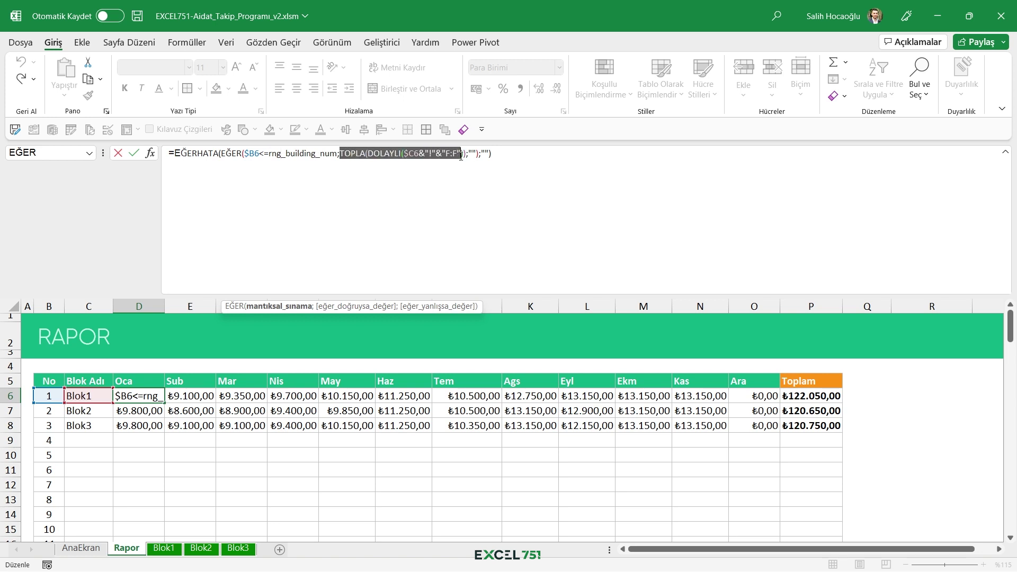
left_click_drag(368, 153, 464, 153)
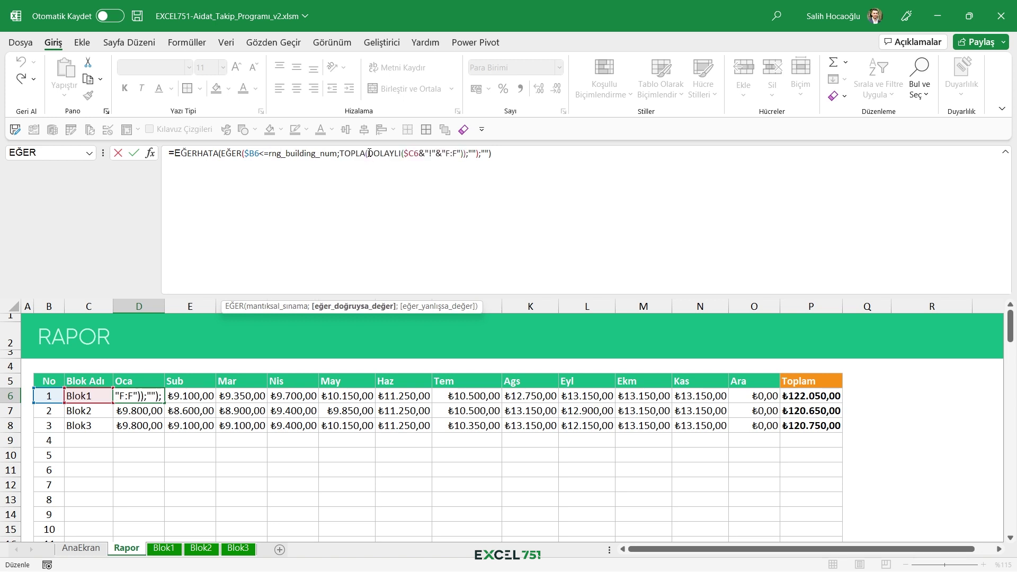
left_click(352, 154)
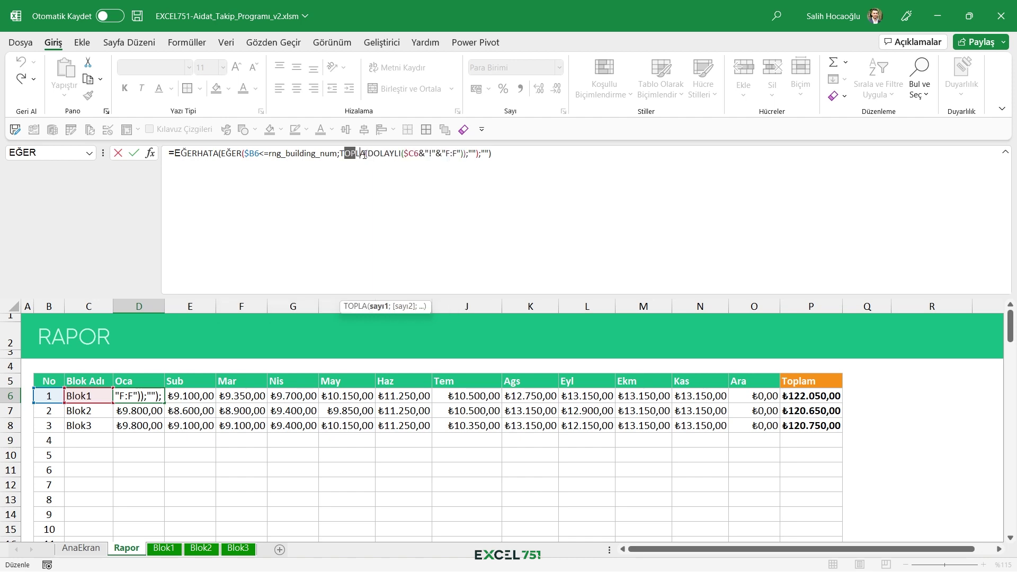
key("Escape")
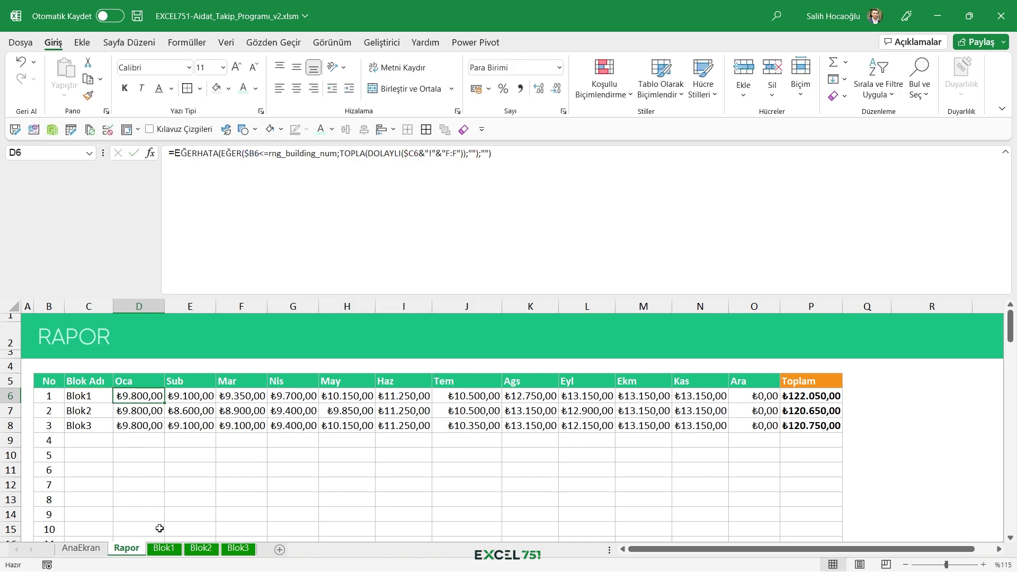
left_click(163, 548)
- Select Blok1's Oca, Sub, Nis and May payment cells to check their totals
left_click(337, 324)
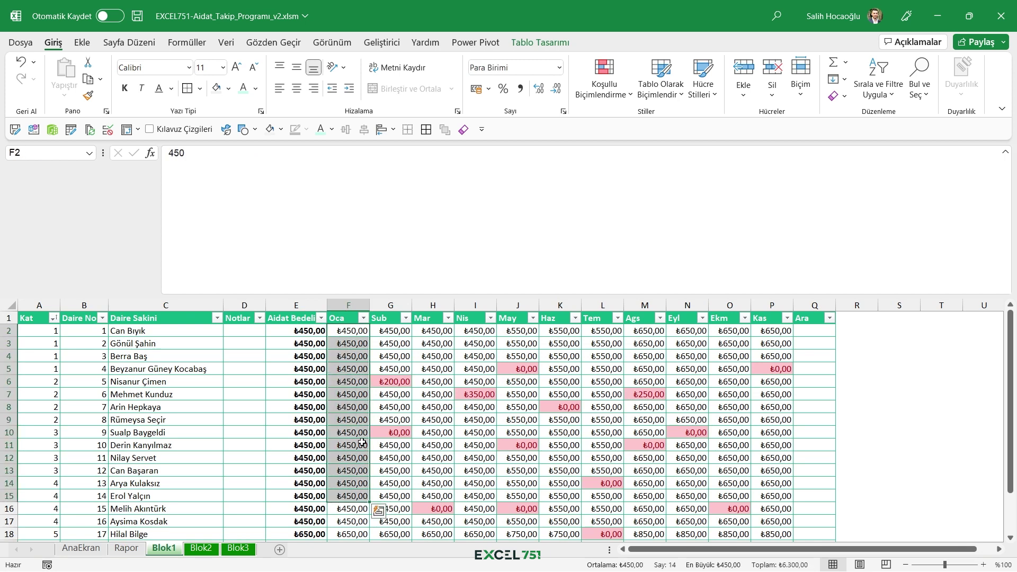
left_click(361, 431)
left_click_drag(388, 331, 390, 470)
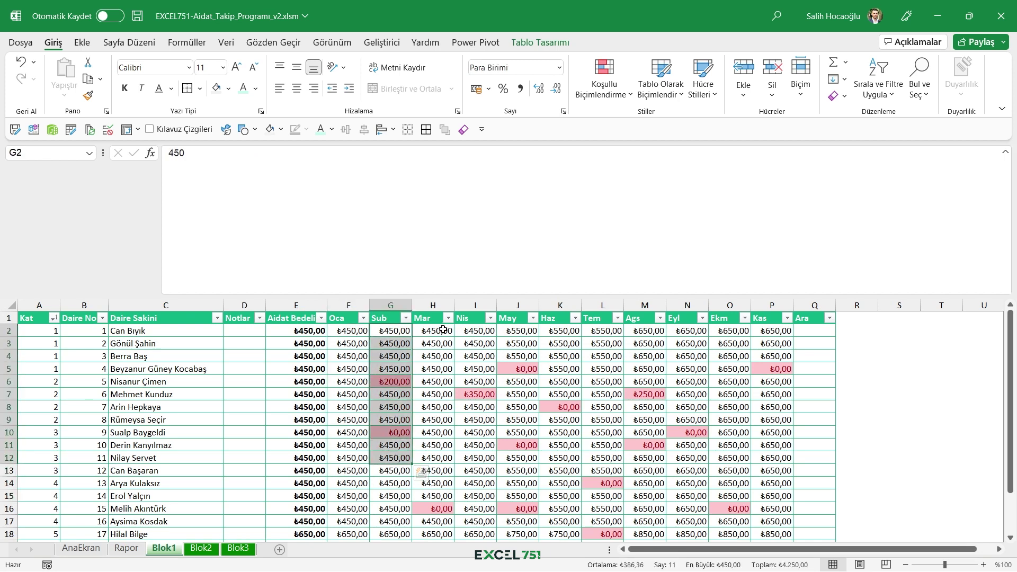
mouse_move(475, 331)
left_mouse_down()
mouse_move(475, 381)
mouse_move(508, 381)
left_mouse_up()
left_click(517, 330)
left_click(342, 332)
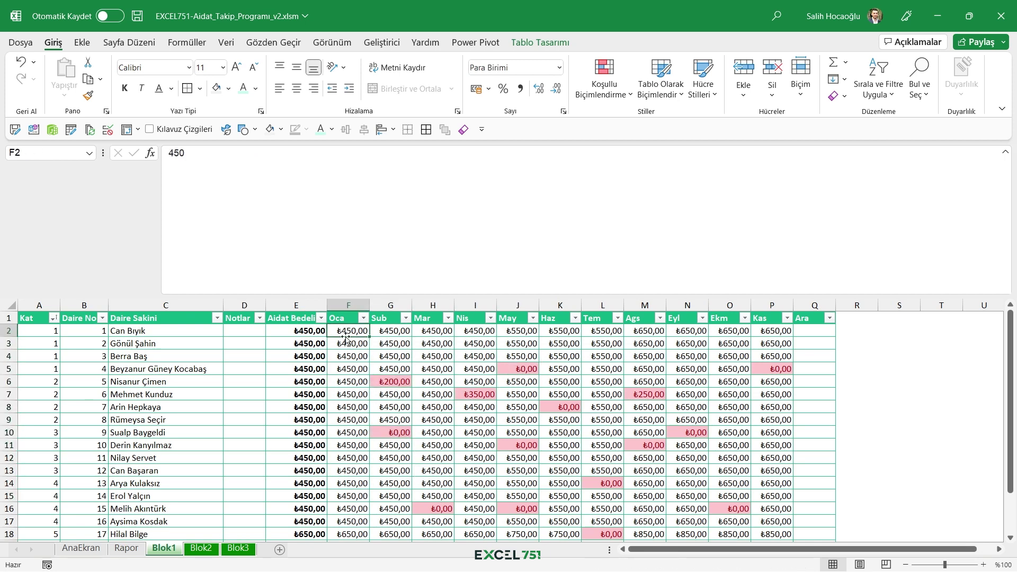
left_click(126, 548)
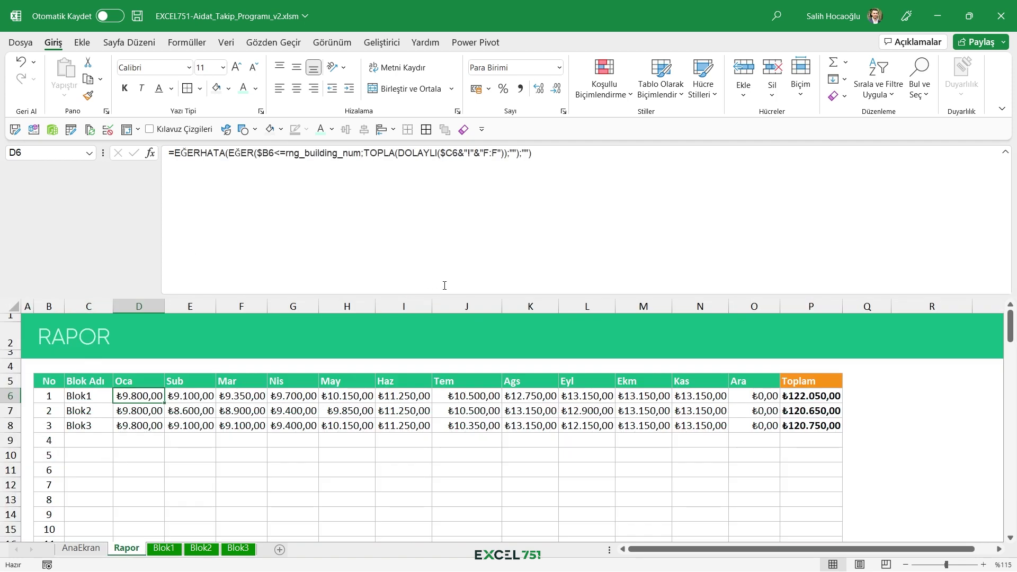
- Shrink the formula bar and trace the $C6 and $B6 references in the D6 formula
left_click_drag(426, 296, 433, 200)
left_click_drag(399, 153, 507, 153)
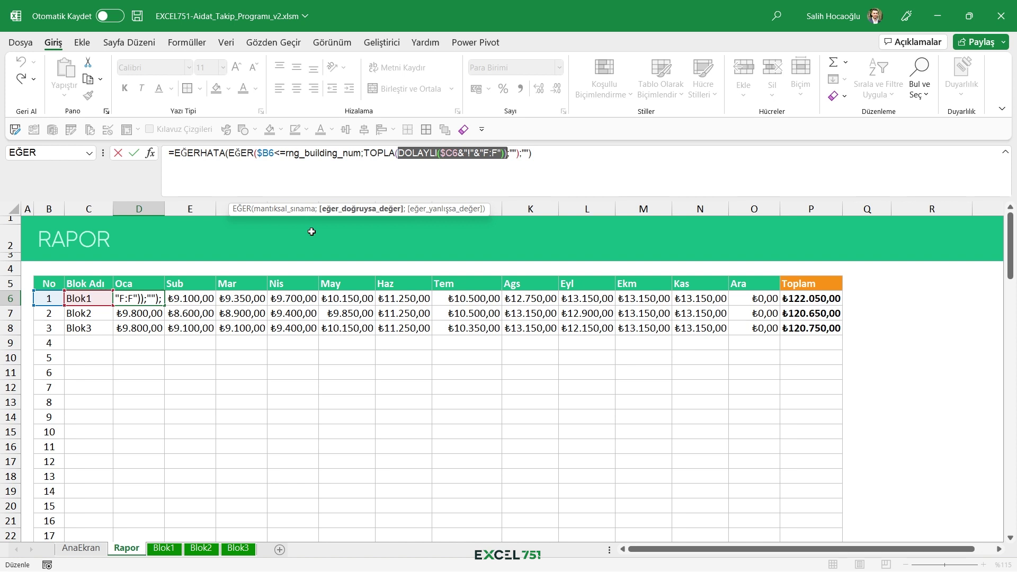
left_click(455, 164)
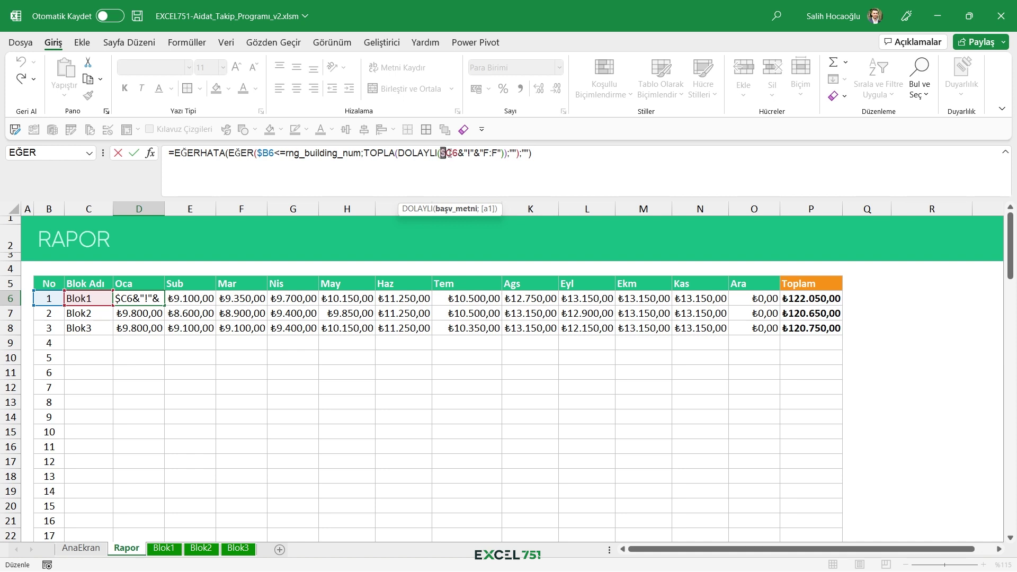
left_click_drag(449, 153, 455, 153)
double_click(442, 154)
left_click_drag(257, 153, 274, 154)
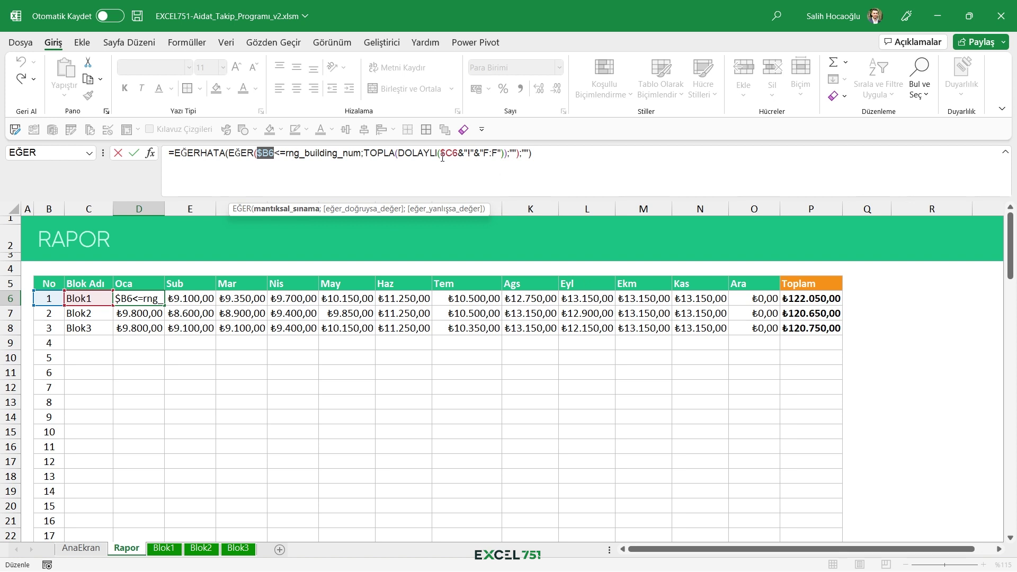
left_click_drag(442, 156, 451, 155)
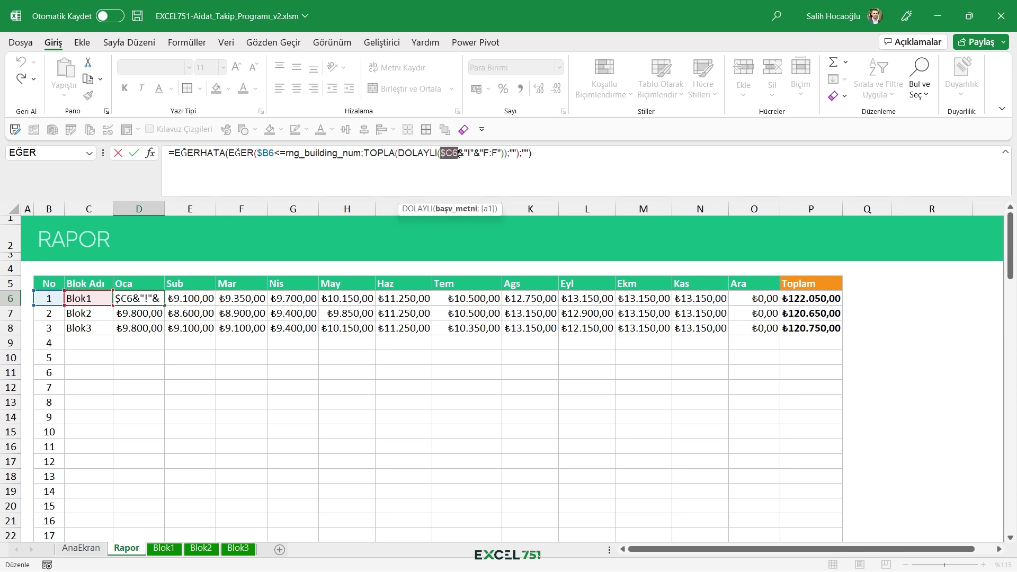
left_click(458, 154)
mouse_move(441, 154)
left_mouse_down()
mouse_move(474, 153)
mouse_move(454, 154)
left_mouse_up()
left_click(459, 154)
- Examine the & operator, F:F range and TOPLA(DOLAYLI(...)) part, then confirm D6 unchanged
double_click(476, 153)
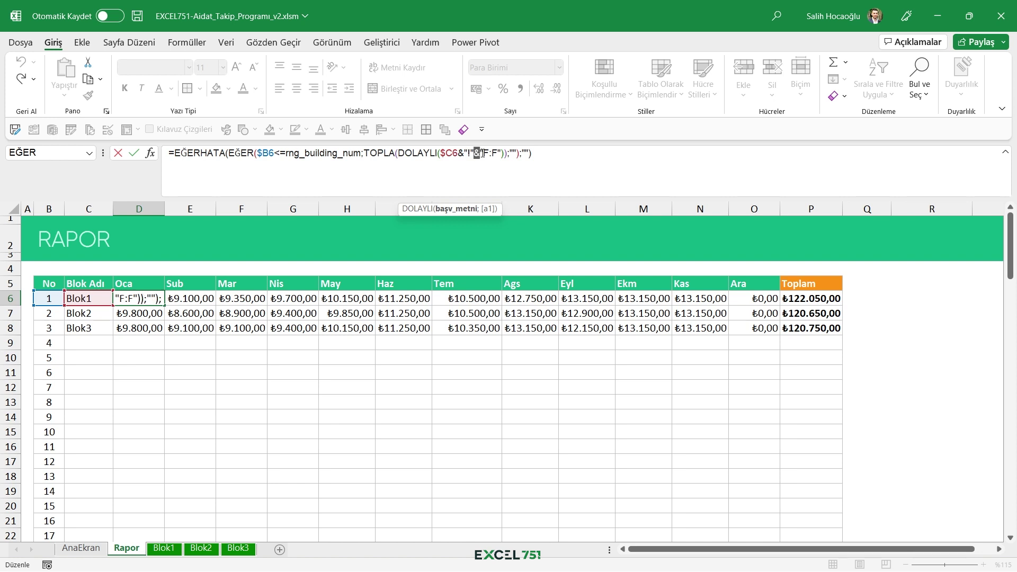
left_click_drag(483, 153, 494, 153)
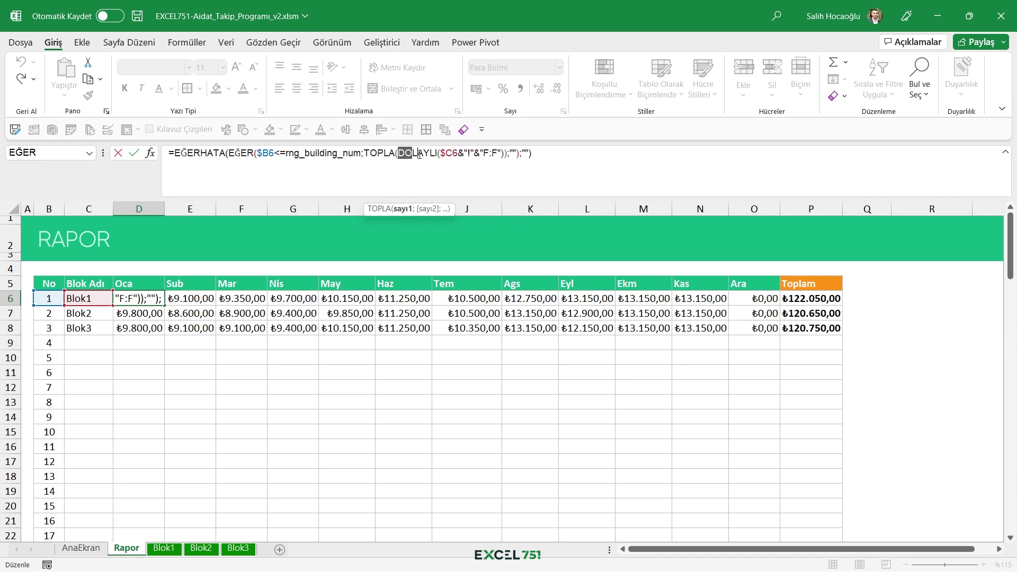
left_click_drag(398, 153, 506, 155)
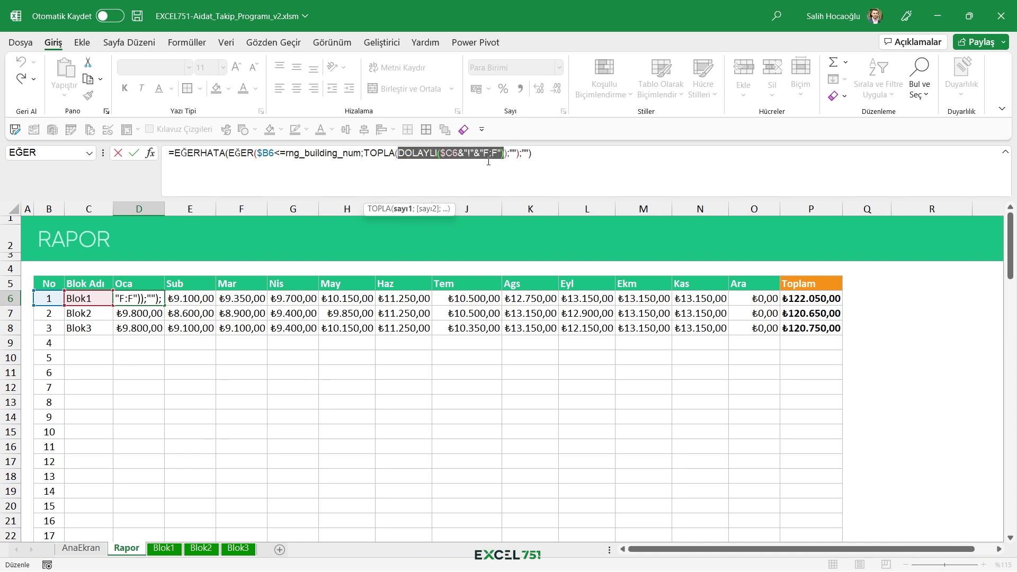
left_click(505, 154)
left_click_drag(439, 153, 502, 157)
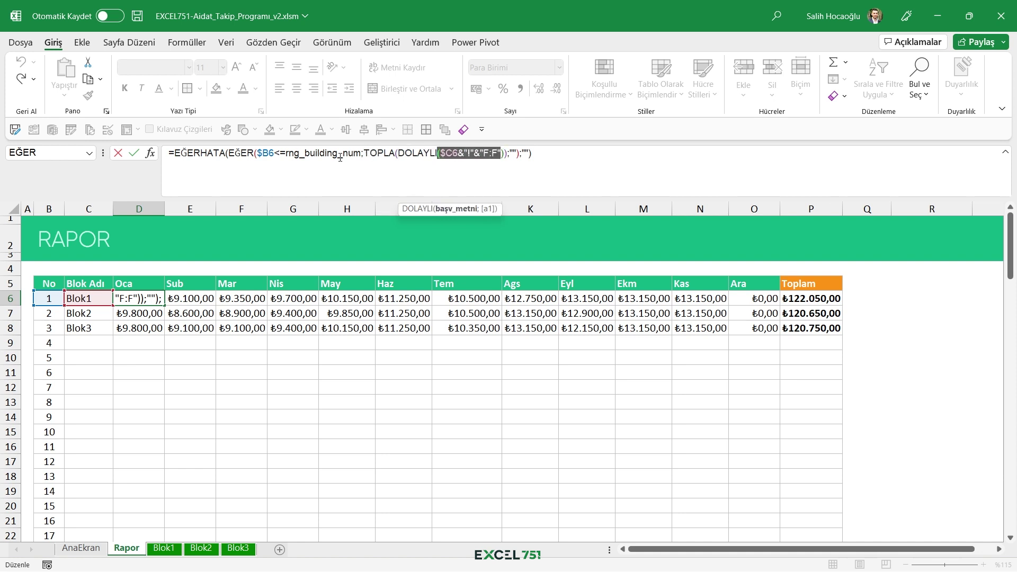
left_click_drag(362, 153, 499, 154)
left_click(534, 167)
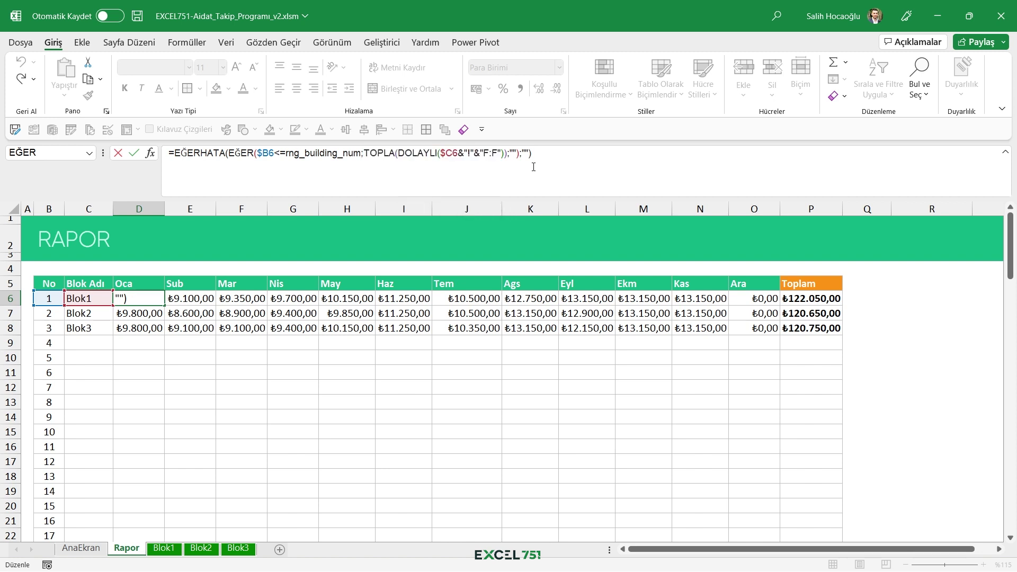
key("Return")
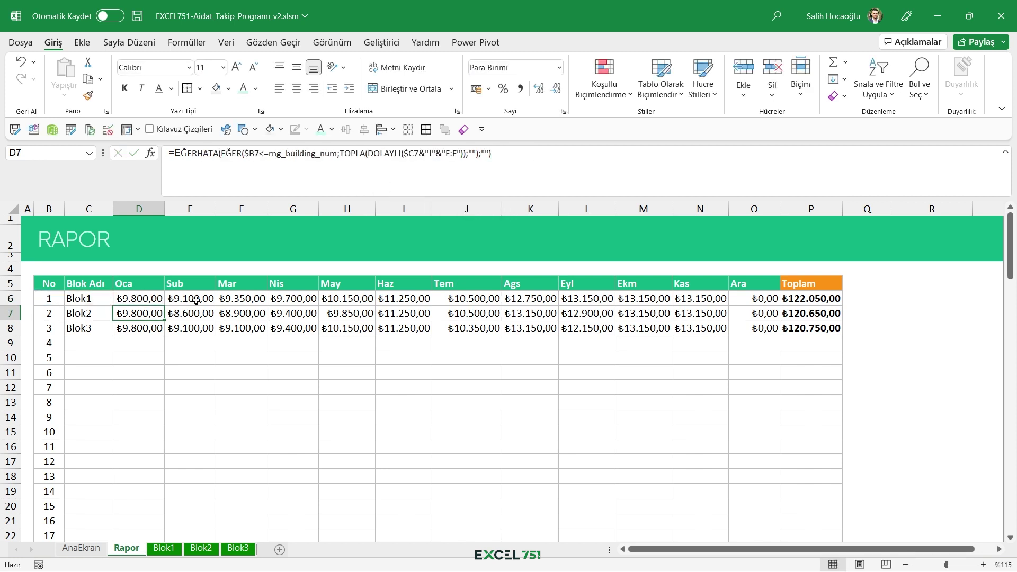
left_click(197, 300)
key("F2")
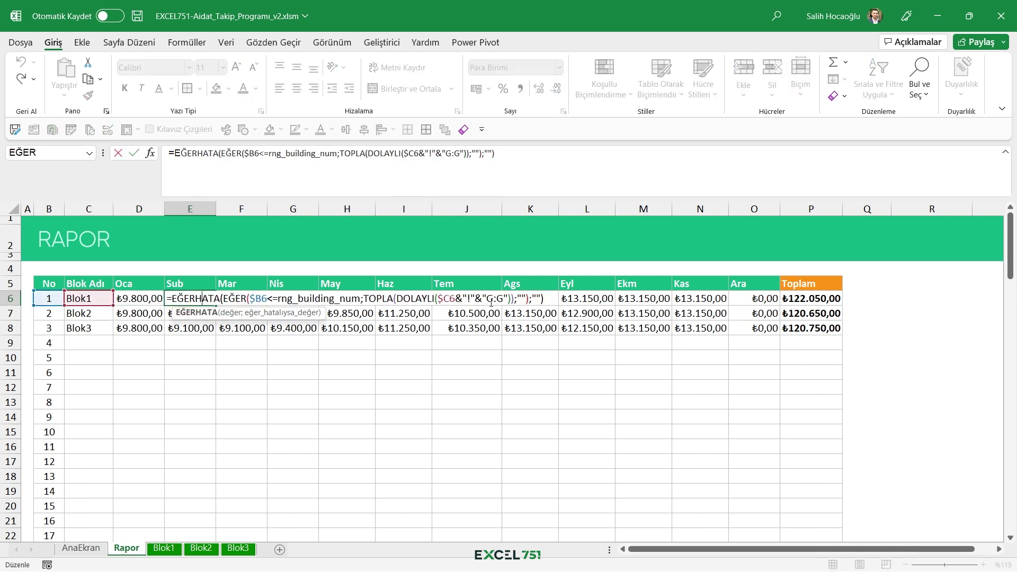
key("Escape")
double_click(247, 299)
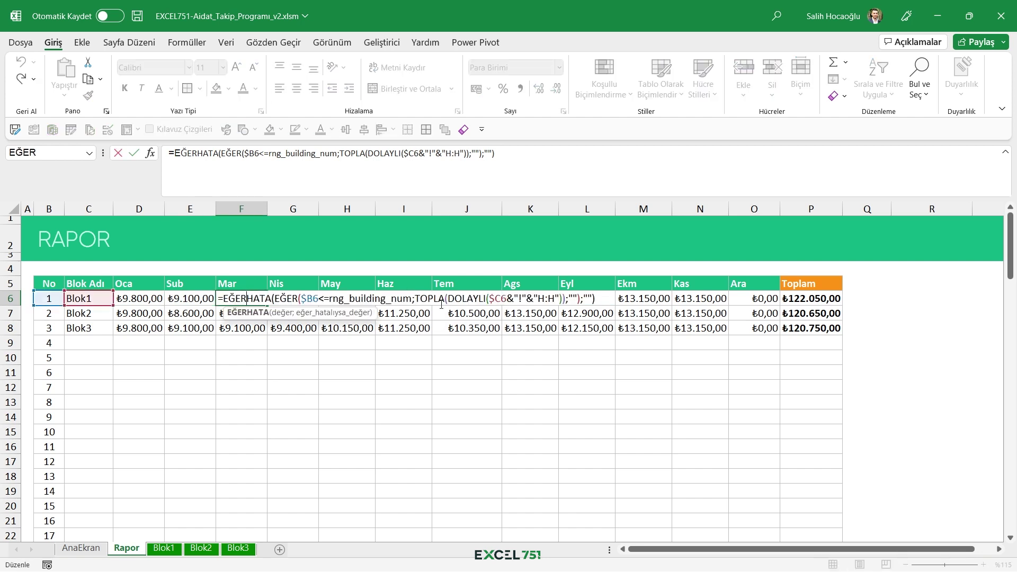
key("Escape")
double_click(304, 299)
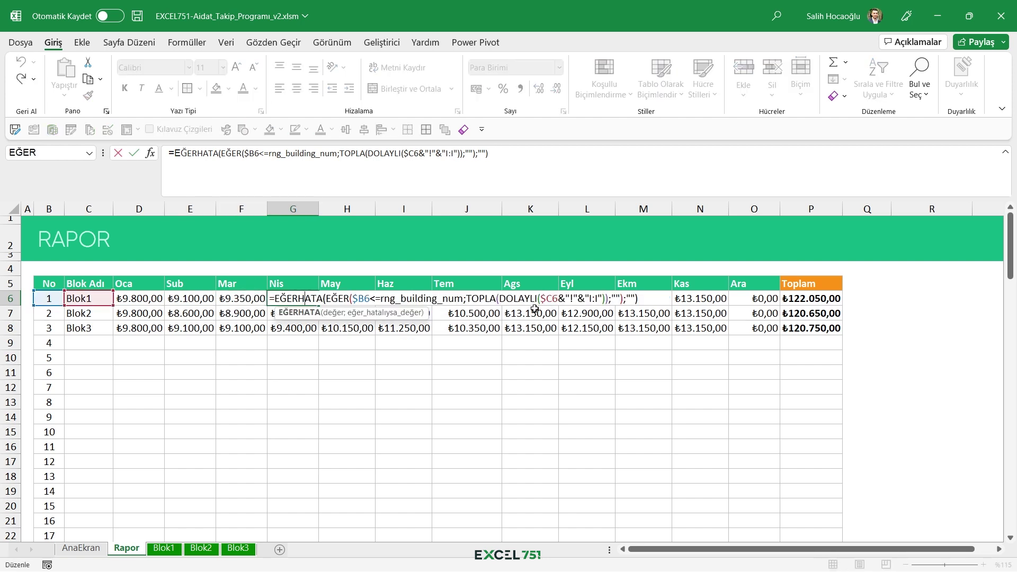
key("Escape")
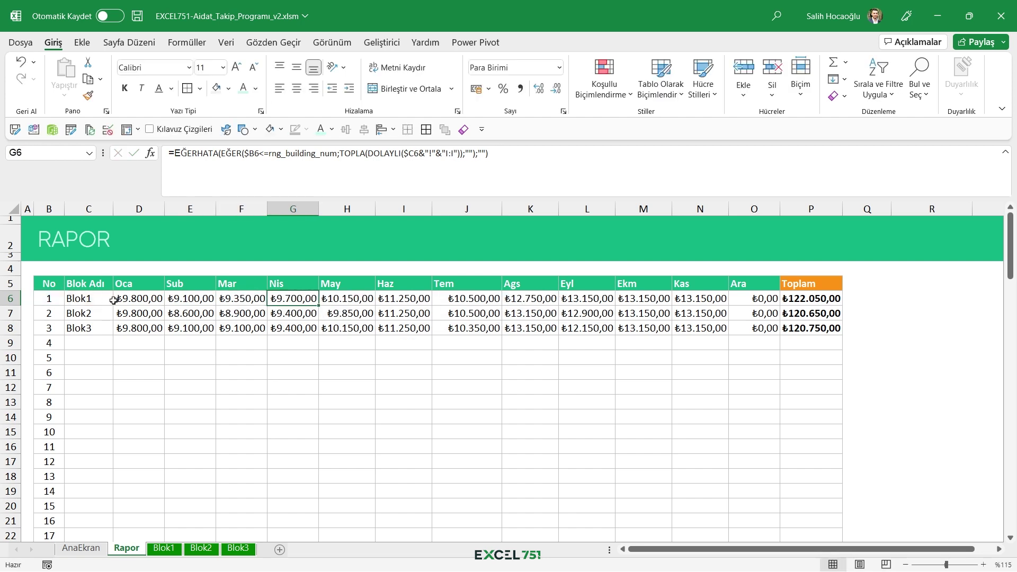
left_click(121, 301)
left_click_drag(121, 300, 777, 308)
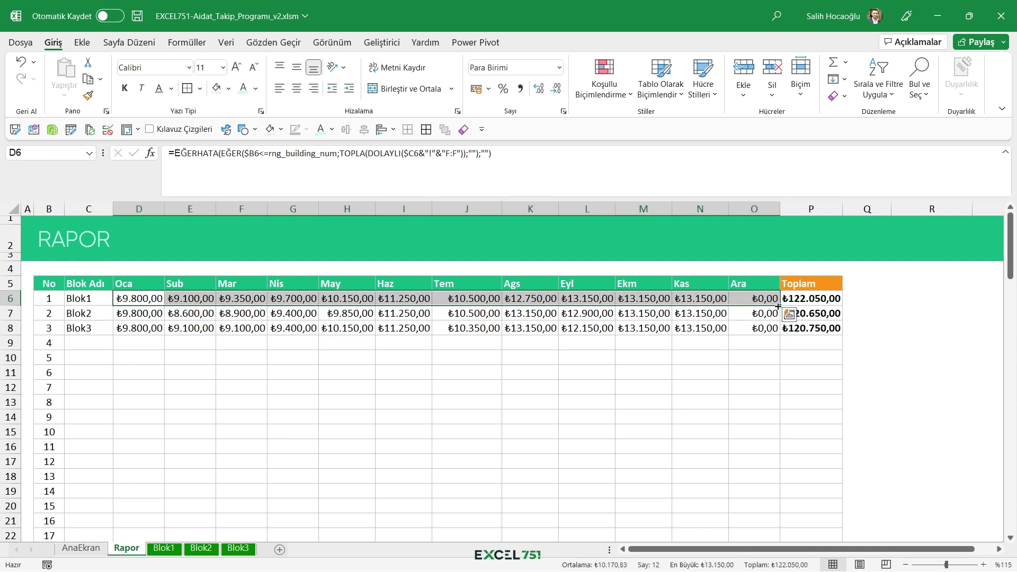
key("ctrl+shift+Down")
left_click(152, 345)
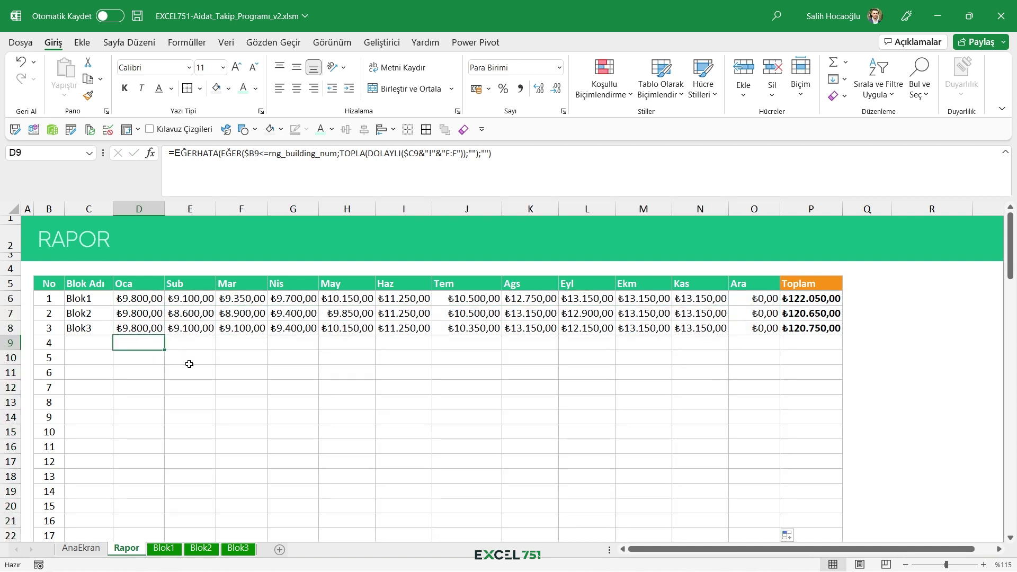
left_click(314, 401)
left_click(461, 405)
left_click(588, 390)
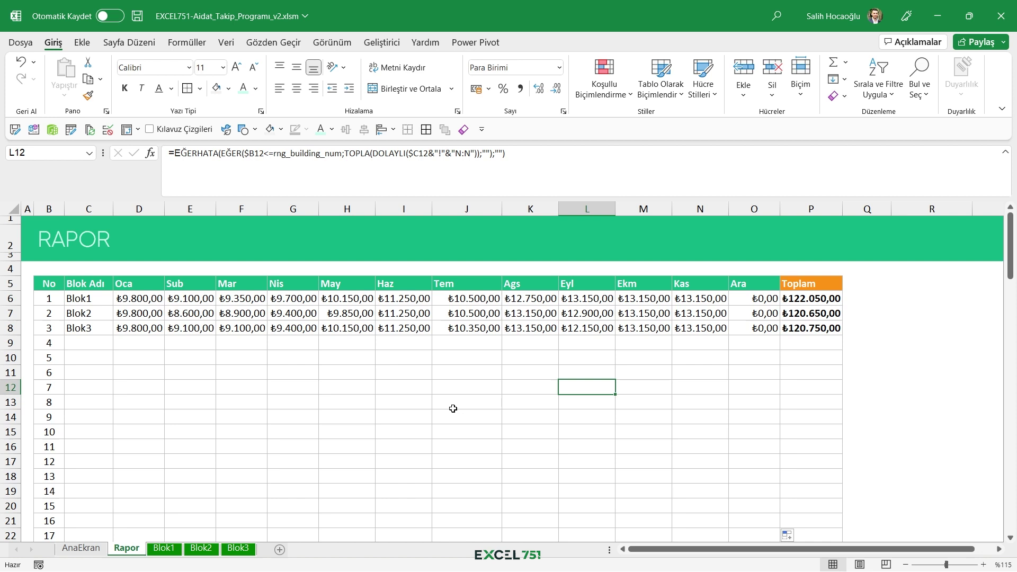
double_click(819, 300)
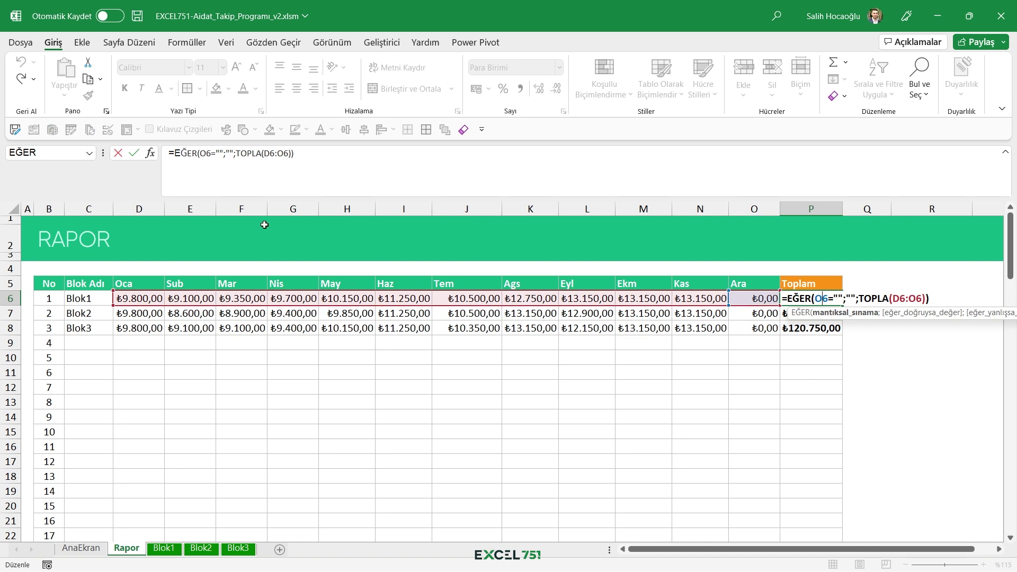
left_click_drag(179, 152, 293, 153)
left_click(294, 153)
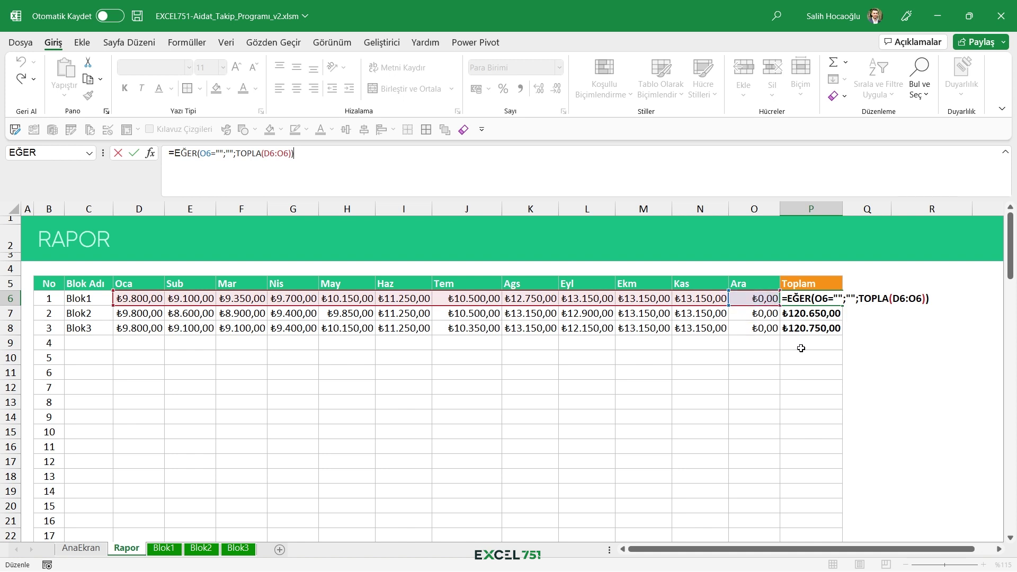
left_click_drag(801, 347, 807, 521)
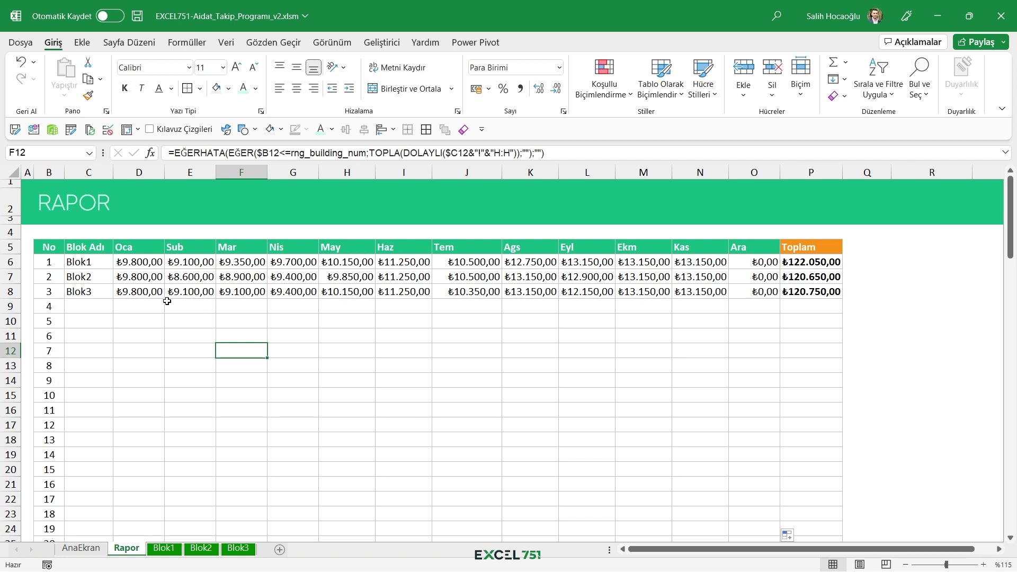
mouse_move(811, 291)
left_mouse_down()
mouse_move(291, 263)
mouse_move(85, 275)
left_mouse_up()
left_click(199, 261)
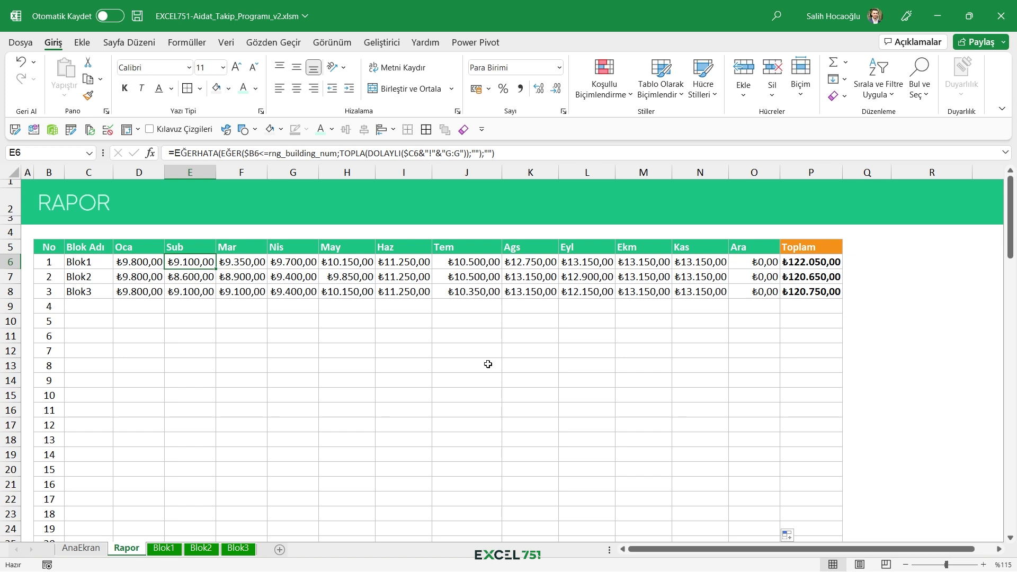
- Insert blank rows above the report table at row 4 and remove their green fill
right_click(12, 232)
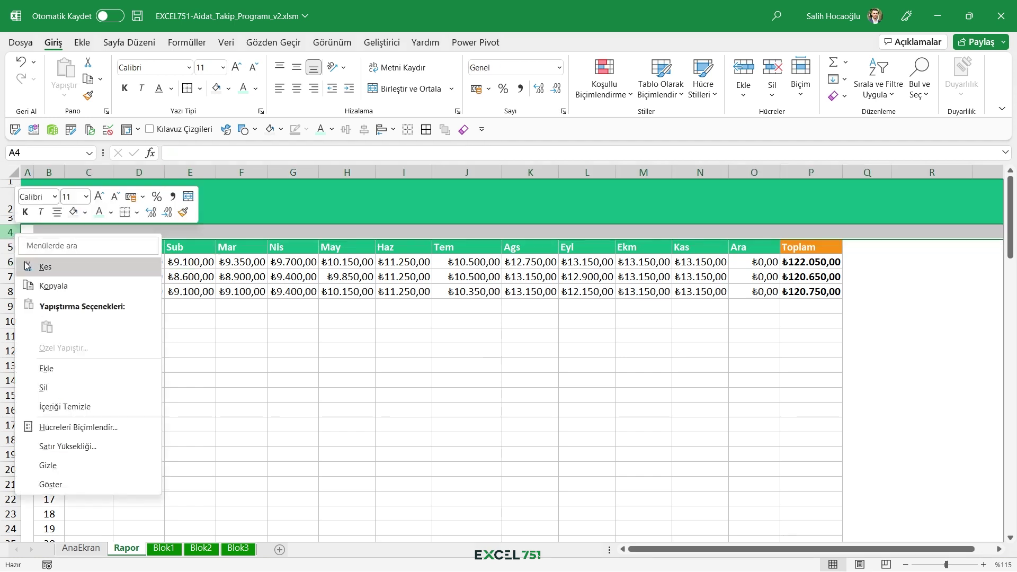
left_click(46, 368)
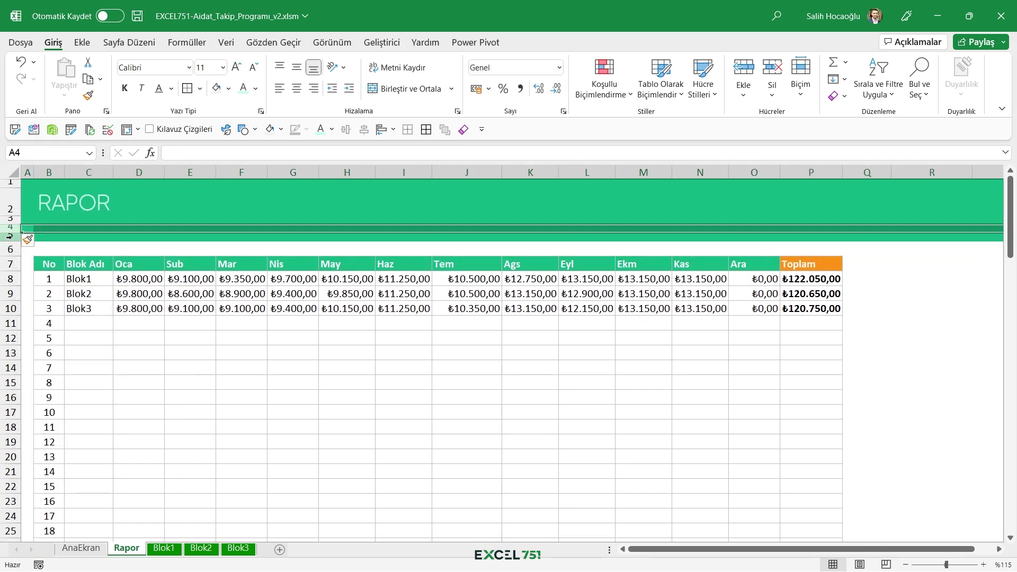
left_click_drag(10, 237, 9, 228)
left_click(228, 88)
left_click(218, 148)
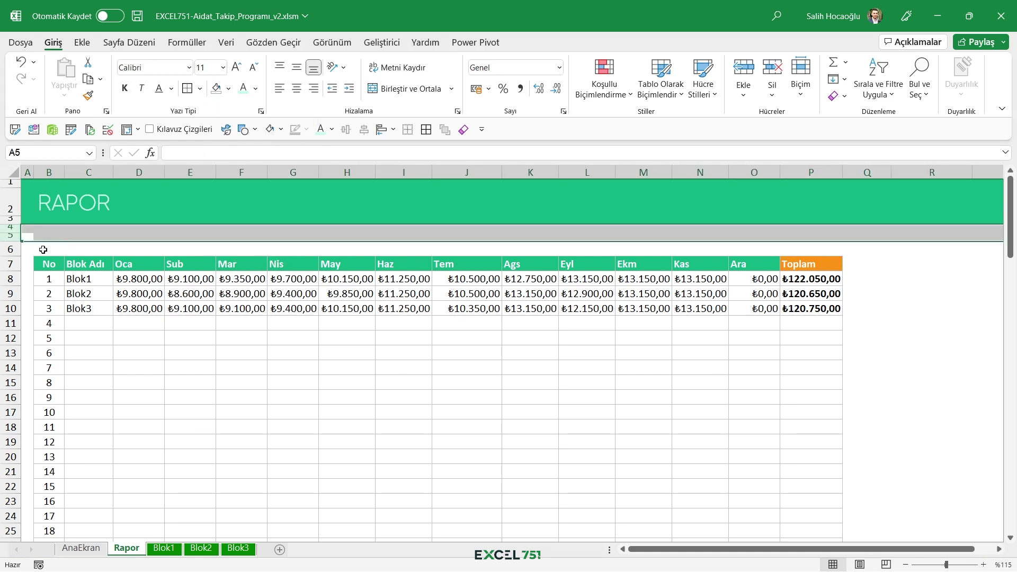
- Enter the label 'Genel Toplam' in O5 with a TOPLA grand total beside it
left_click(750, 254)
type("G")
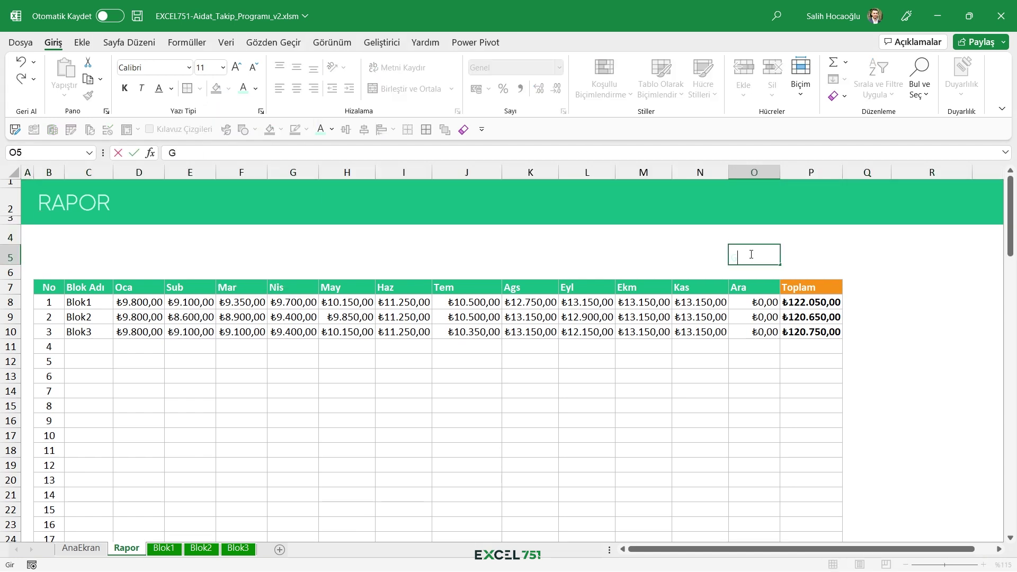
type("enel Toplam")
key("Tab")
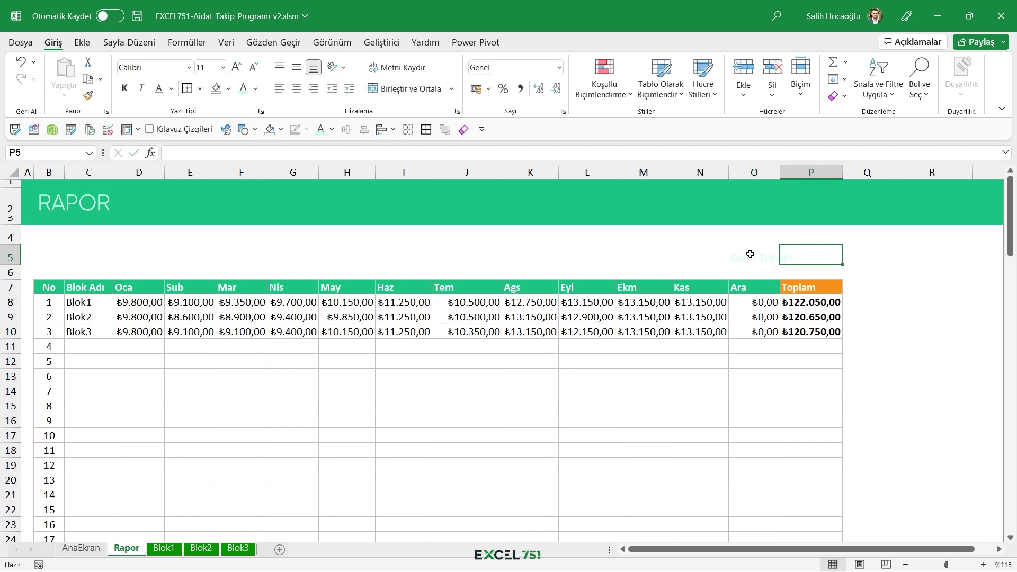
type("=TOPLA(")
key("Down")
key("Down")
key("Down")
key("ctrl+shift+Down")
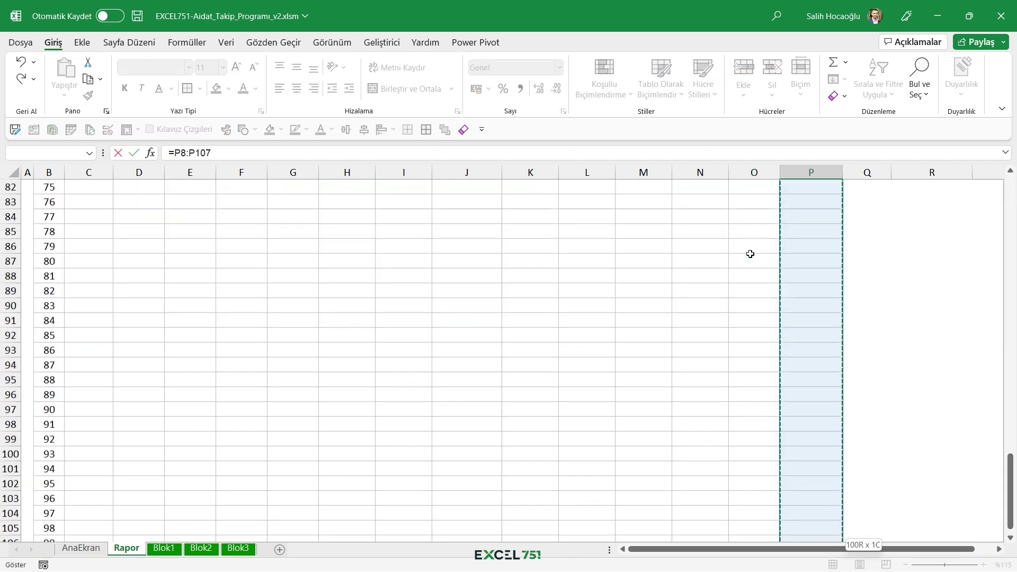
key("Return")
- Re-enter =TOPLA(P8:P107) in P5 to sum the Toplam column
scroll(750, 254, "up", 2)
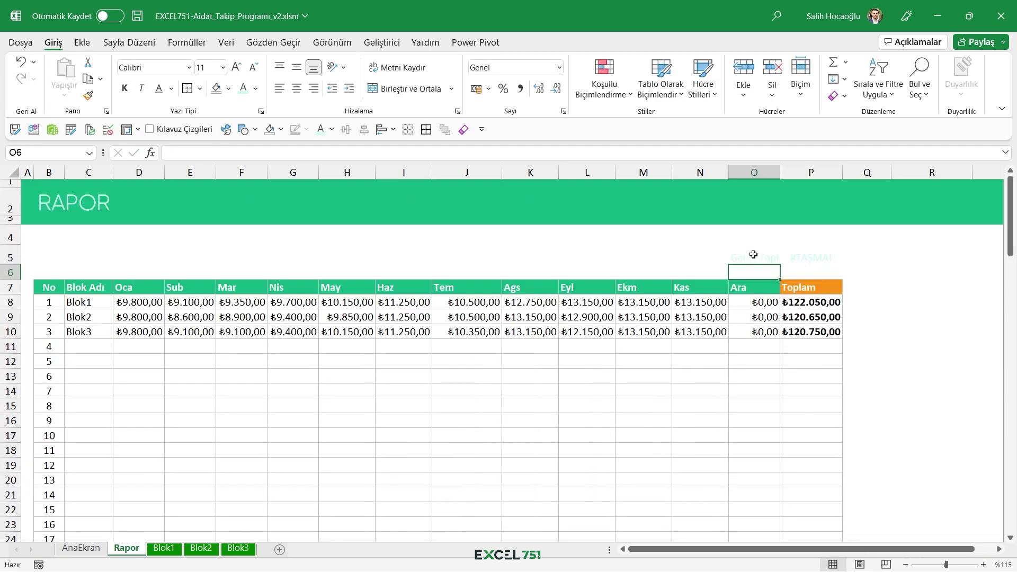
left_click(793, 259)
type("=TOPLA(")
key("Down")
key("Down")
key("Down")
key("ctrl+shift+Down")
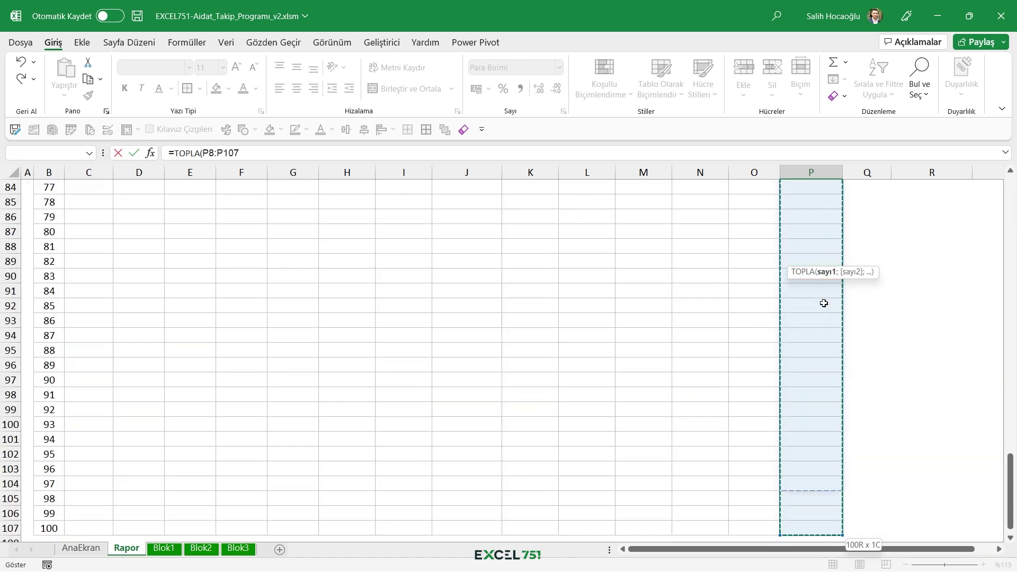
key("Return")
scroll(823, 303, "up", 1)
scroll(823, 303, "up", 2)
- Make the Genel Toplam cells black and bold and move the label to N5
left_click_drag(810, 257, 755, 254)
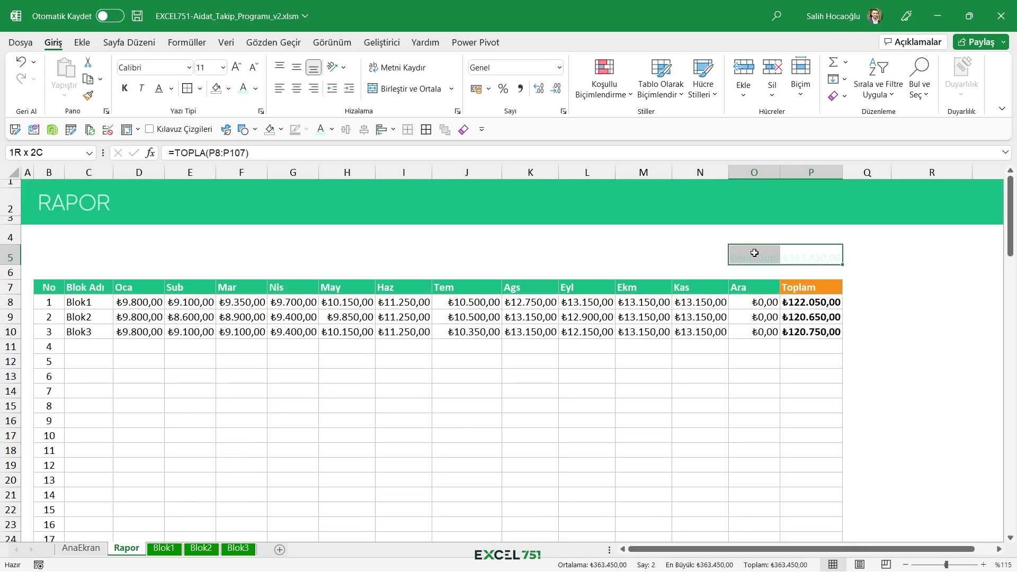
left_click(257, 89)
left_click(276, 107)
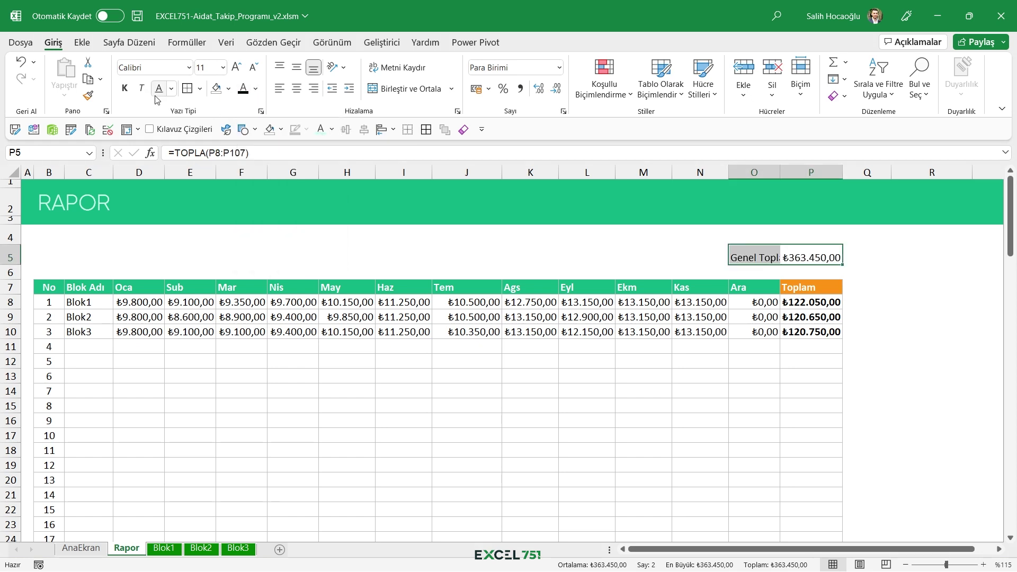
left_click(124, 88)
left_click(776, 260)
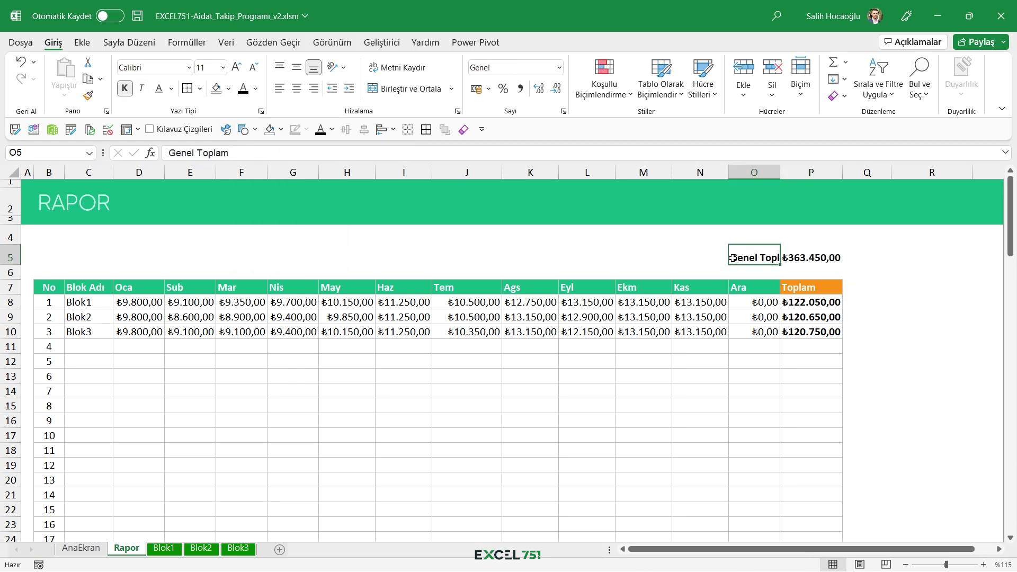
left_click_drag(779, 264, 723, 266)
left_click(704, 259)
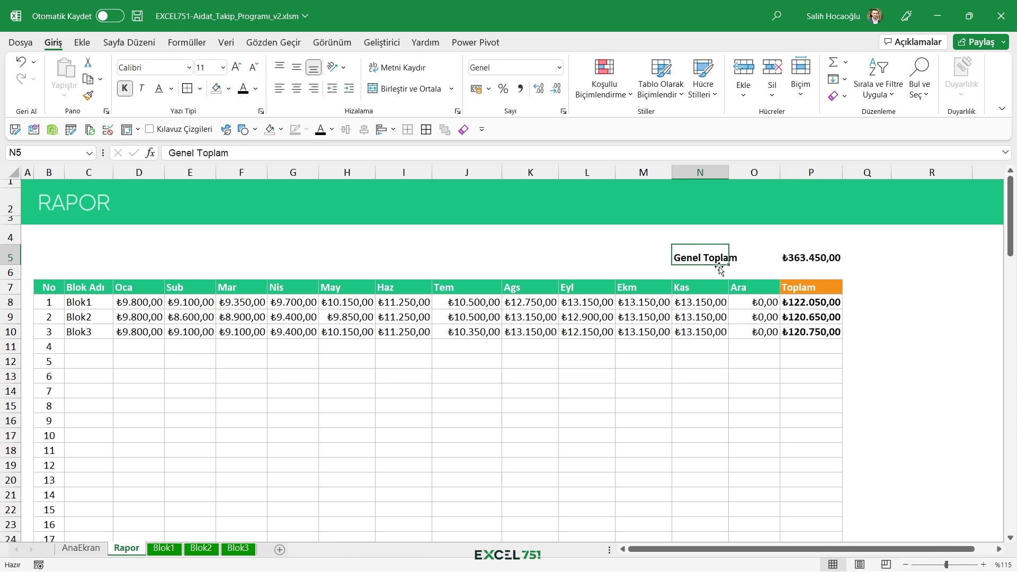
left_click(931, 316)
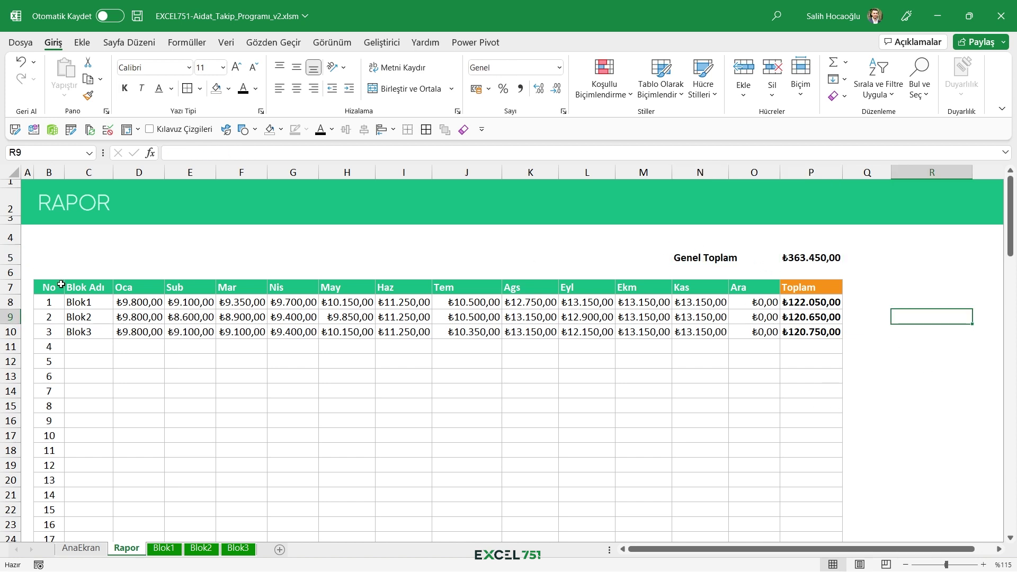
left_click(10, 272)
- Shrink spacer rows 4 and 6 to a minimal height
left_click(10, 237, "ctrl")
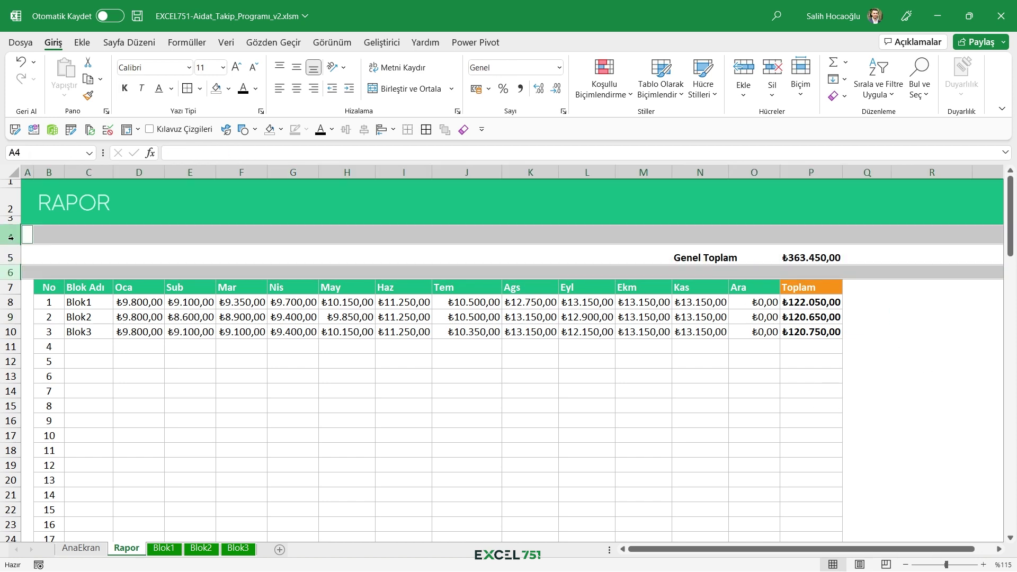
left_click_drag(11, 237, 11, 226)
left_click(466, 413)
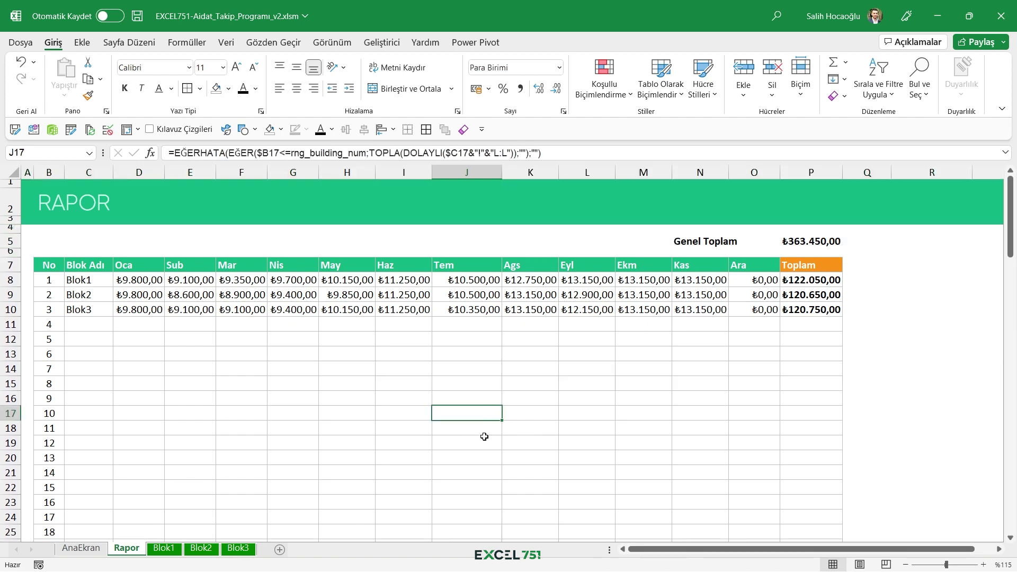
- Review the AnaEkran block, floor and flat counts in D5:D7, glance at Blok1 and Rapor, then return
left_click(82, 548)
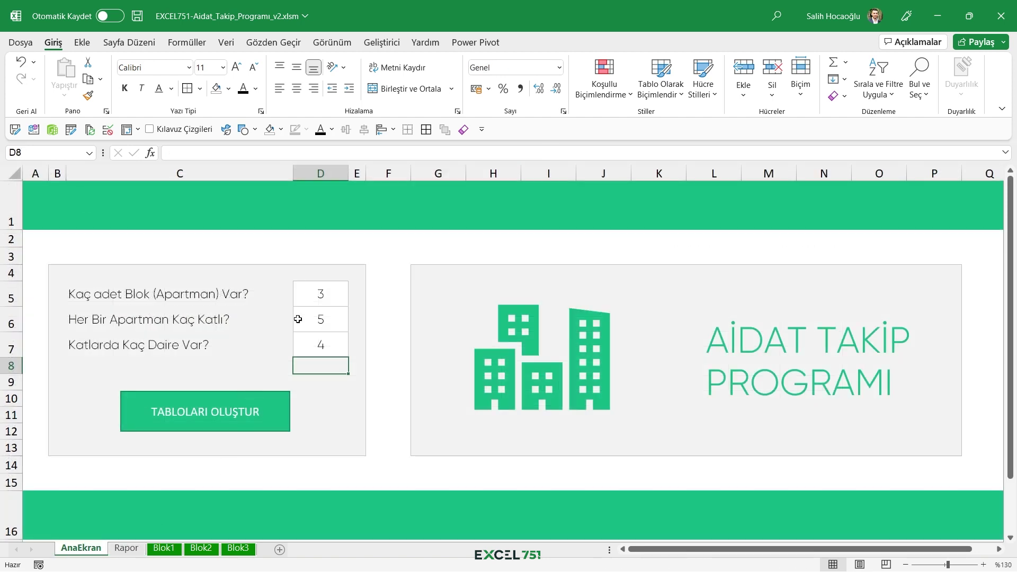
left_click_drag(318, 293, 326, 345)
left_click(326, 365)
left_click_drag(321, 294, 328, 337)
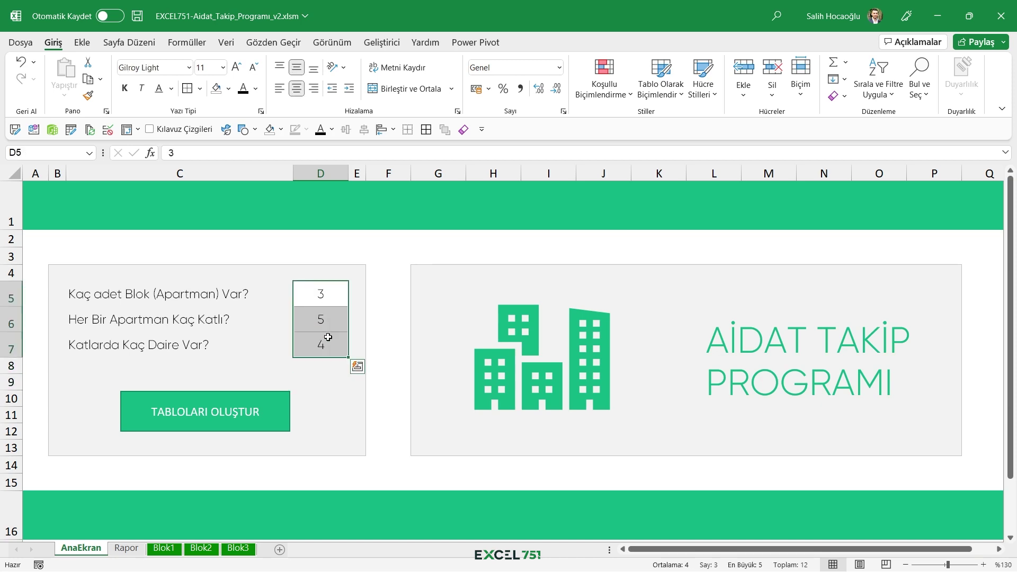
left_click(163, 548)
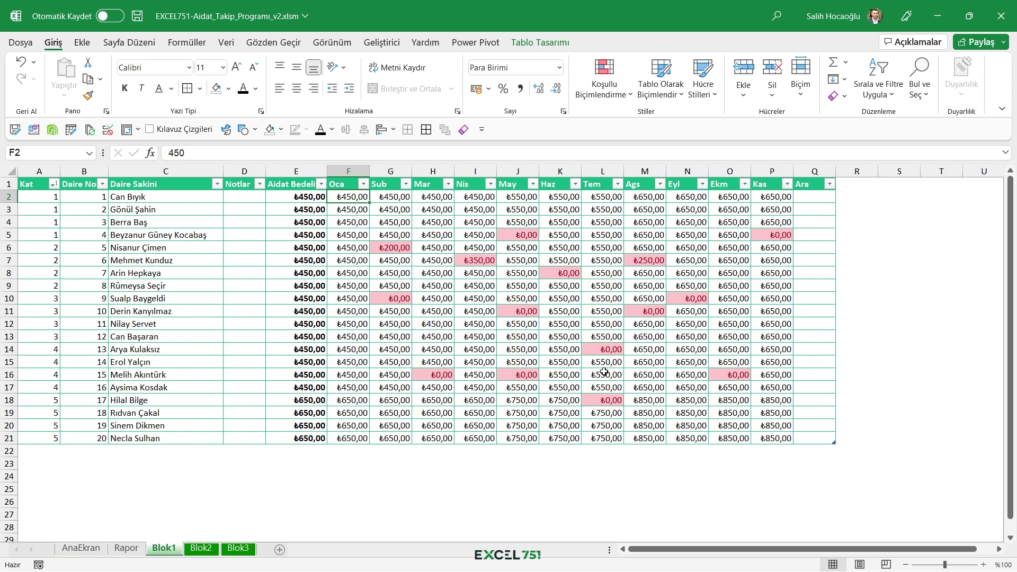
left_click(127, 548)
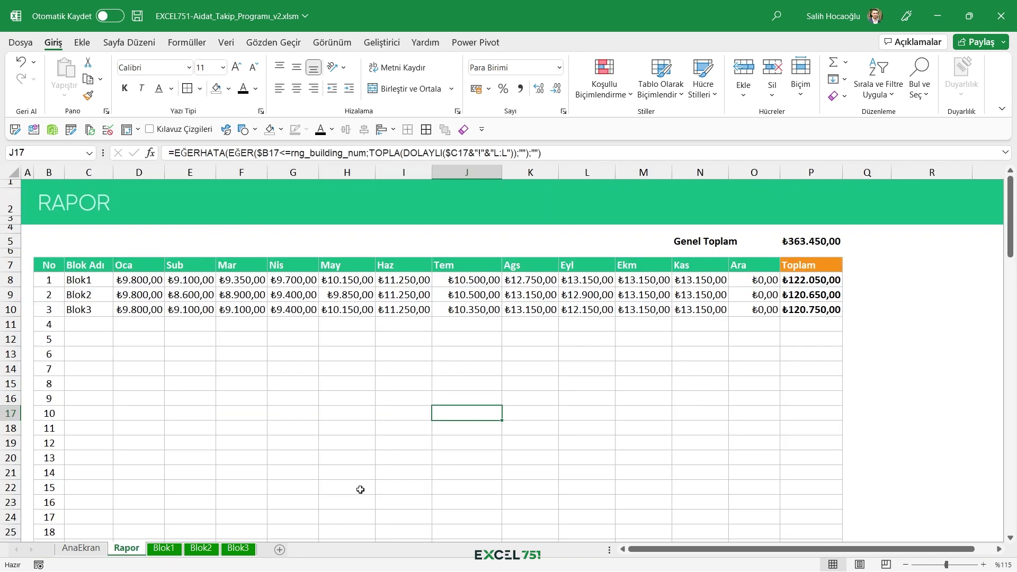
key("ctrl+Page_Up")
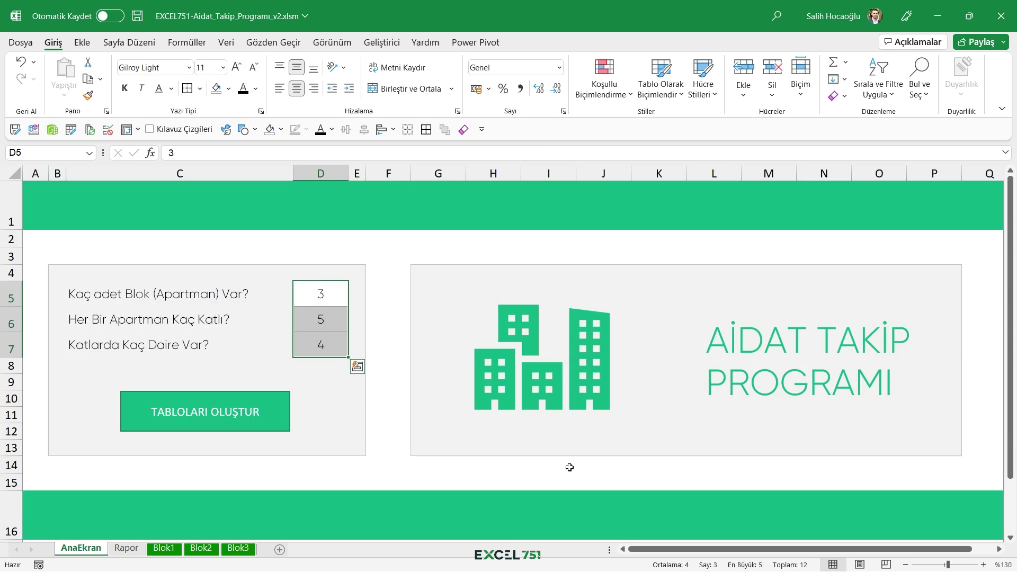